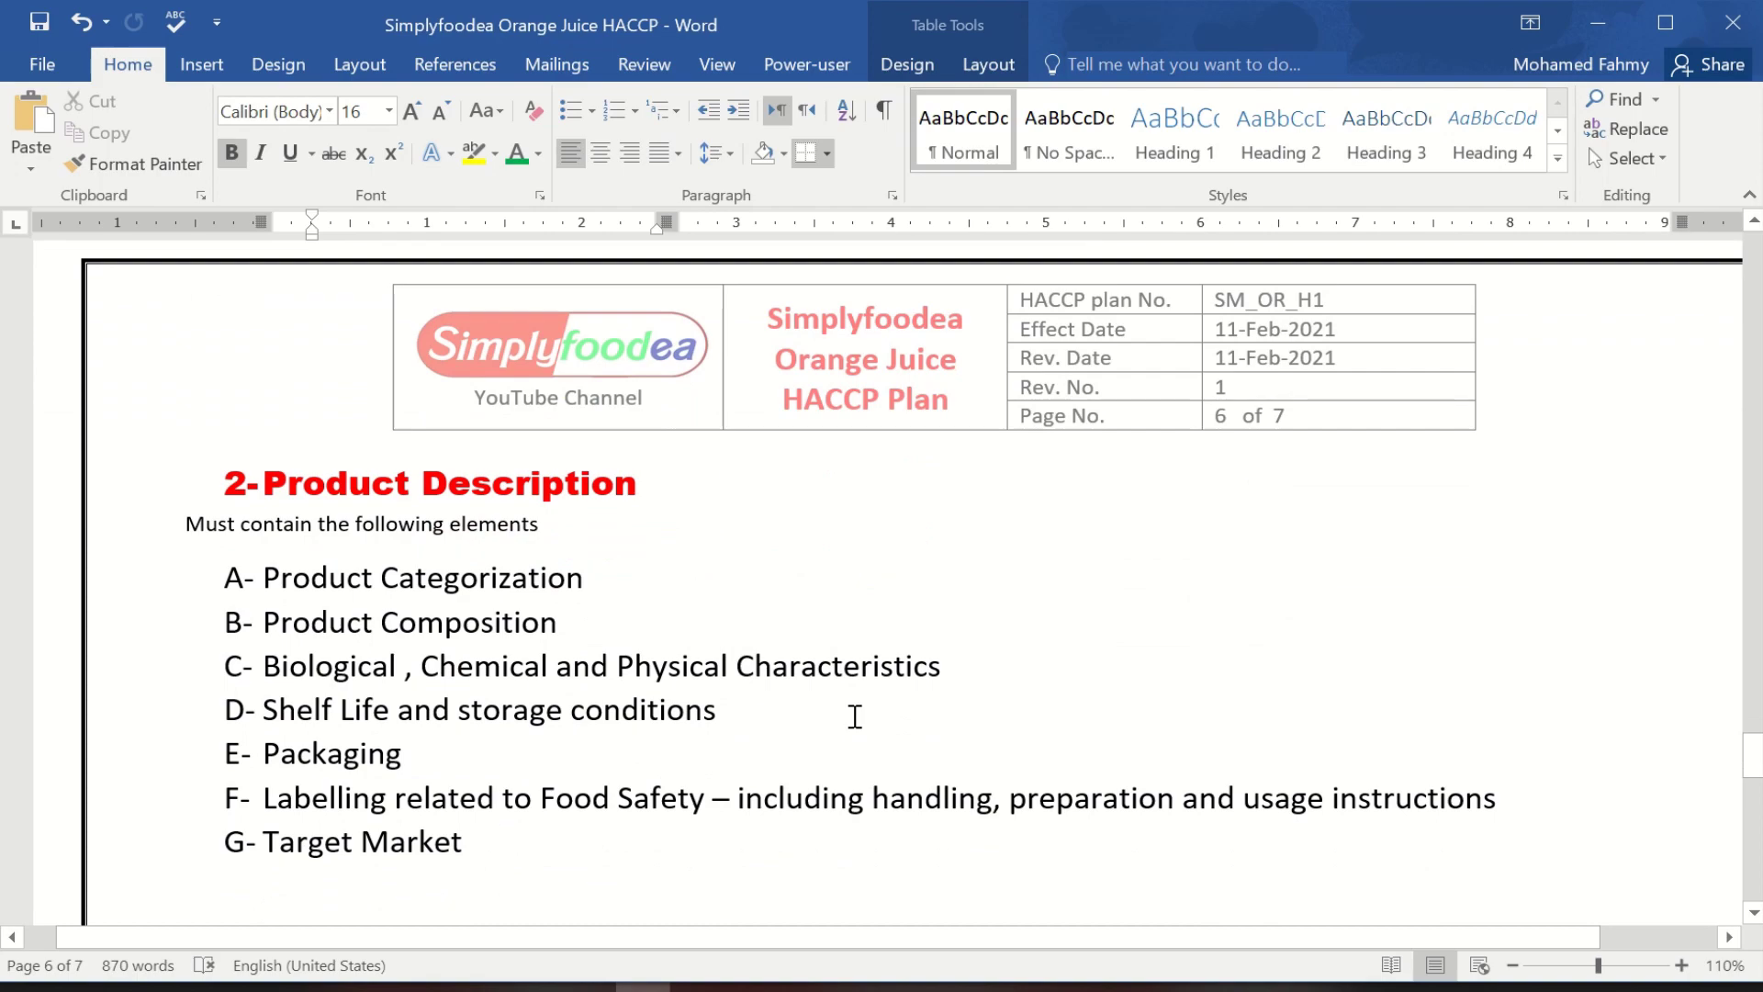
Show the Navigation pane with the document's heading outline.
scroll(854, 707, "up", 15)
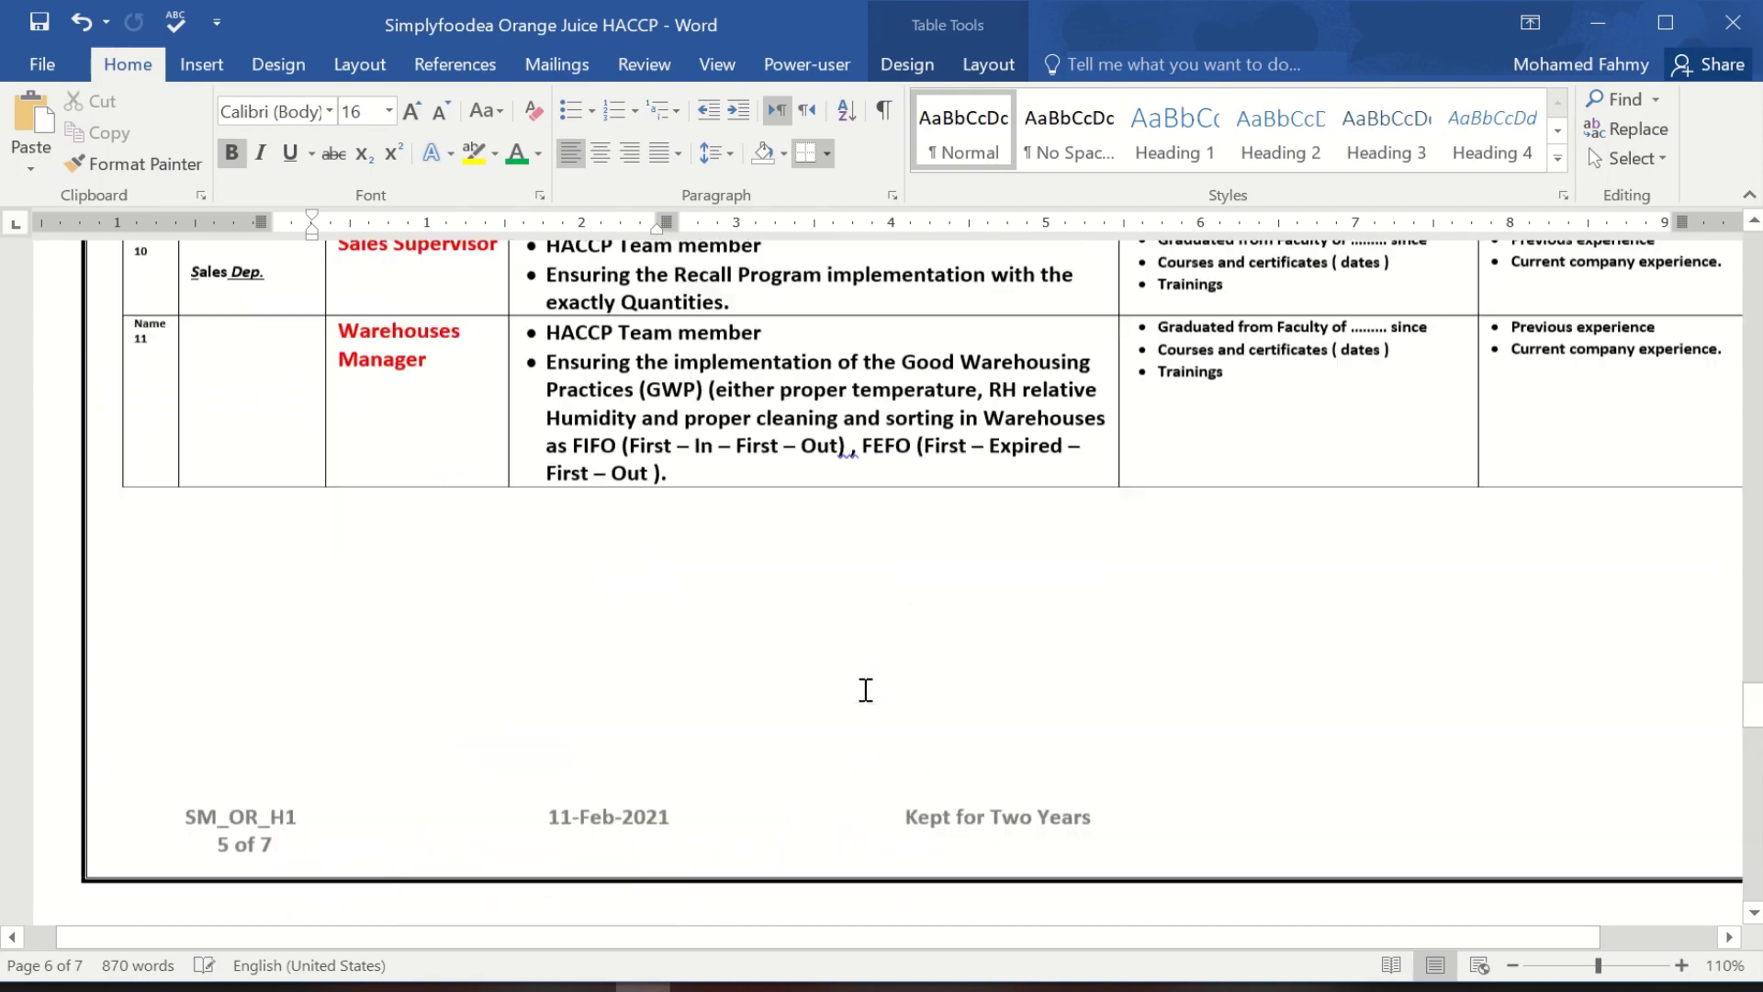
scroll(862, 689, "down", 12)
scroll(871, 681, "down", 2)
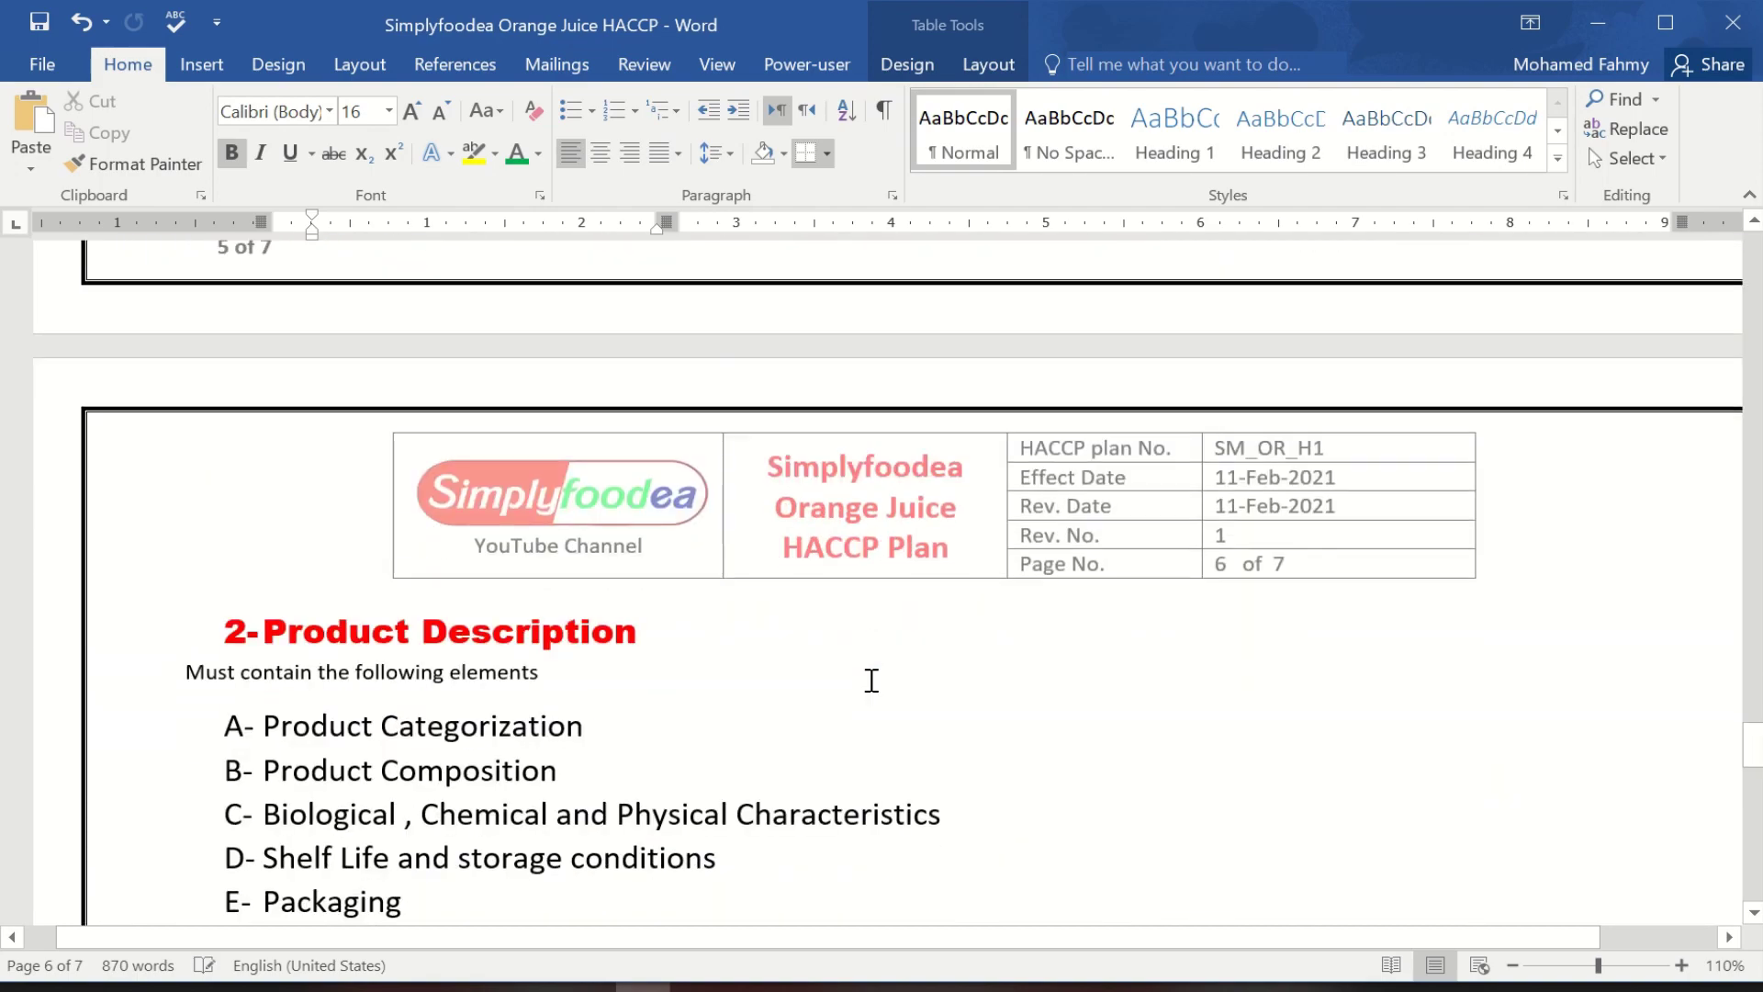
left_click(647, 64)
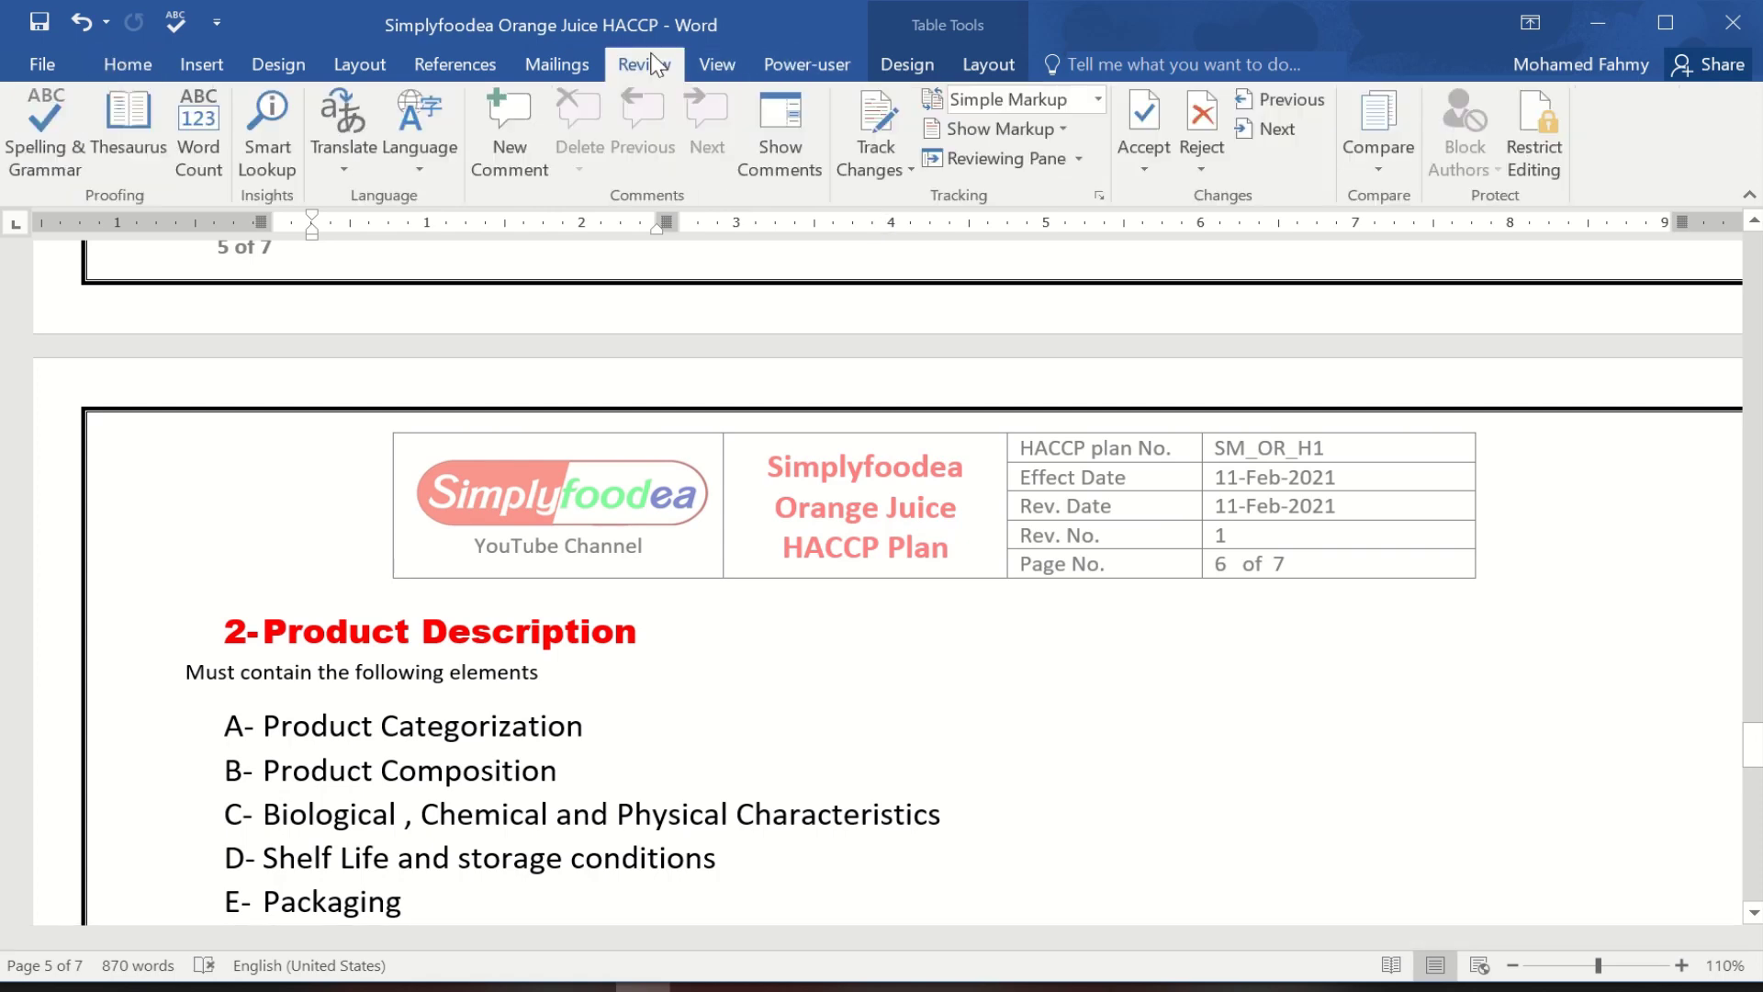
left_click(719, 66)
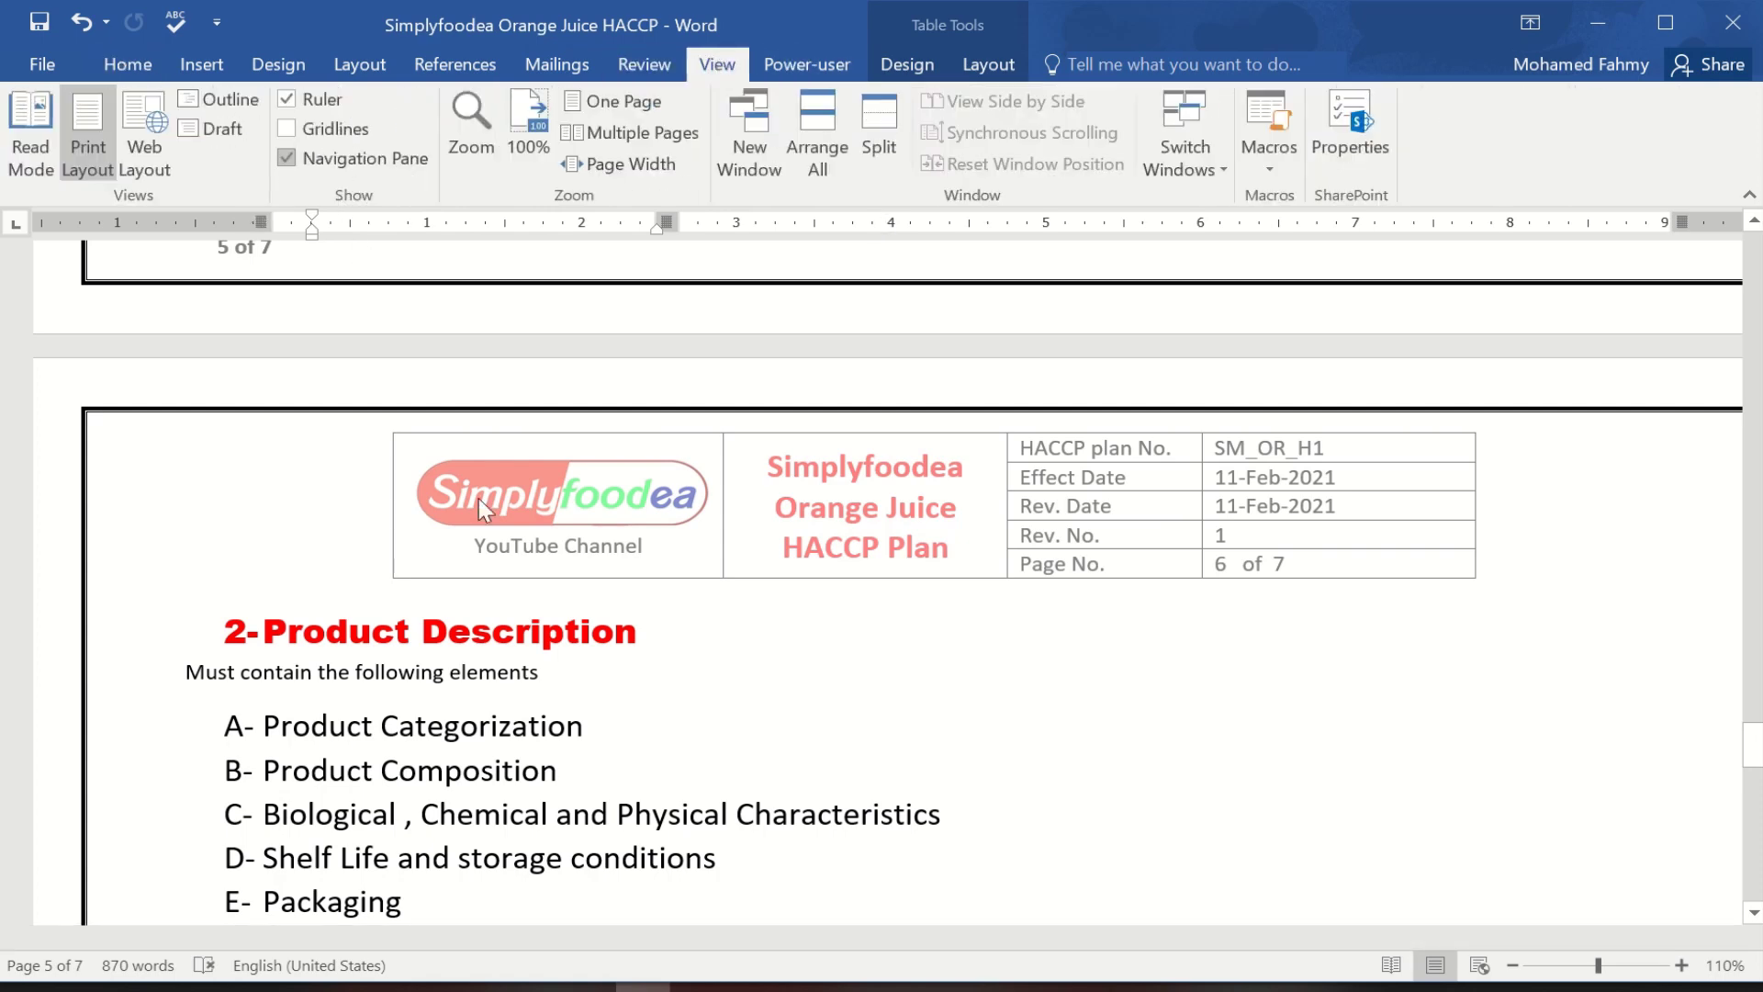
left_click(338, 158)
left_click(141, 450)
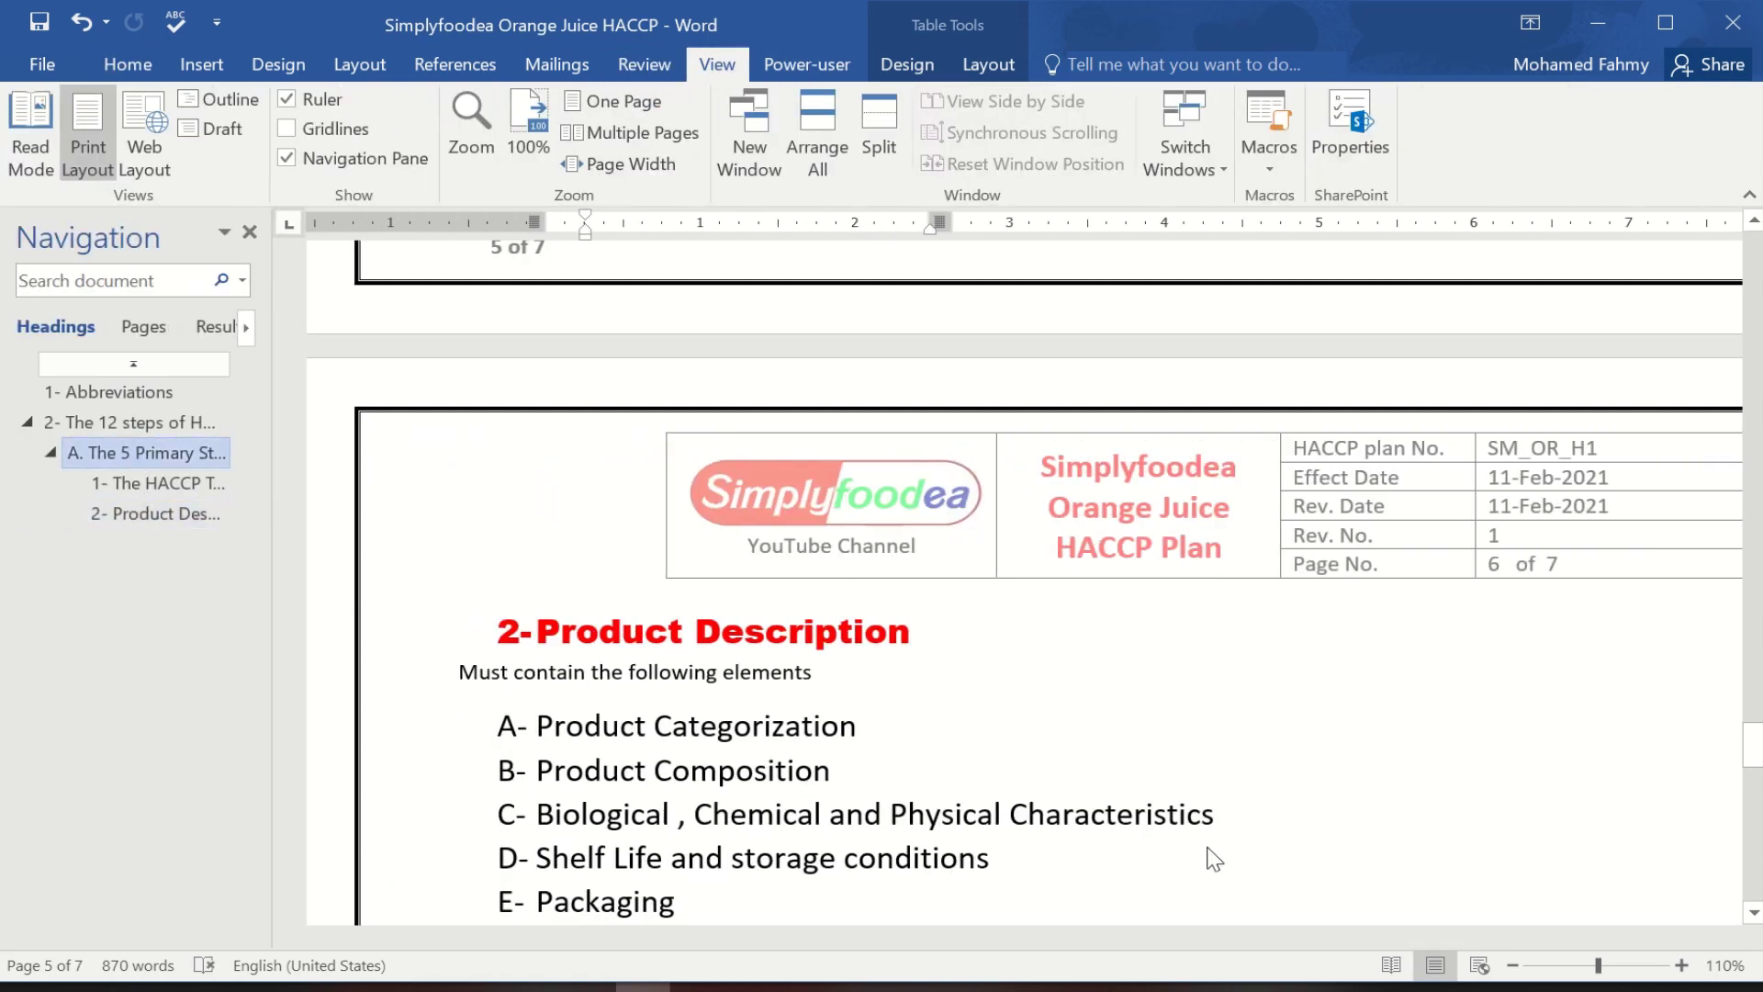
Jump to the "2- Product Description" heading and hide the Navigation pane.
scroll(812, 692, "up", 10)
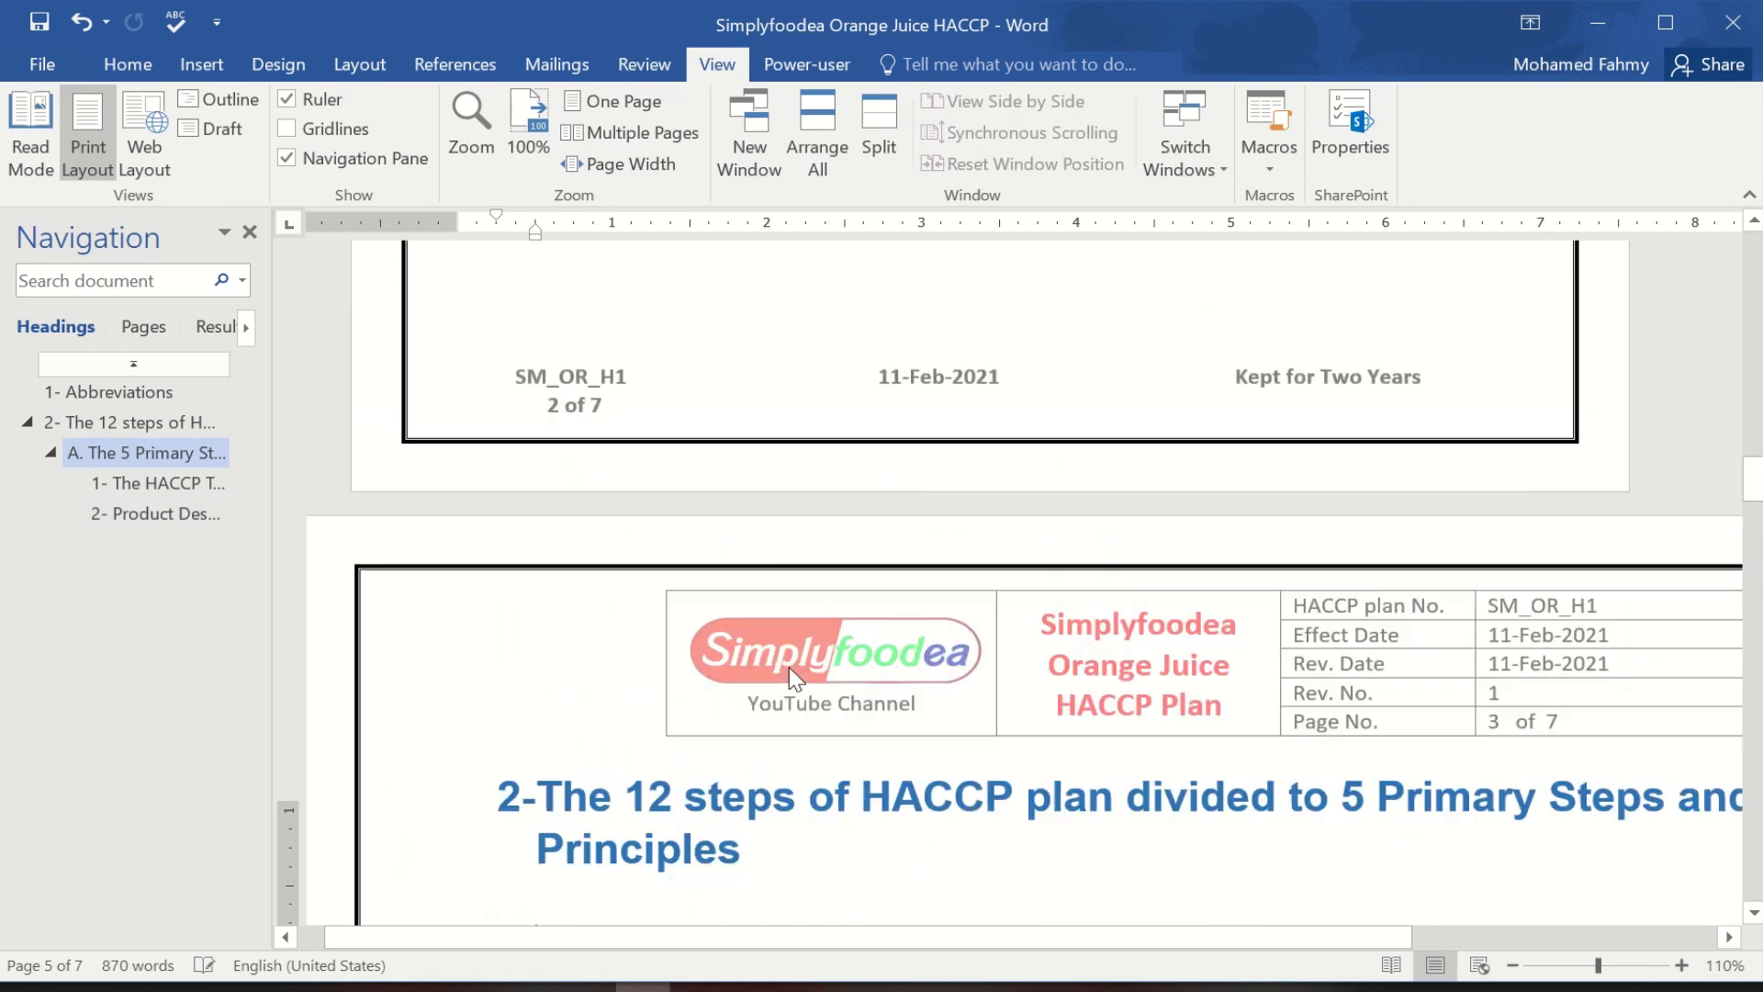
scroll(795, 680, "down", 10)
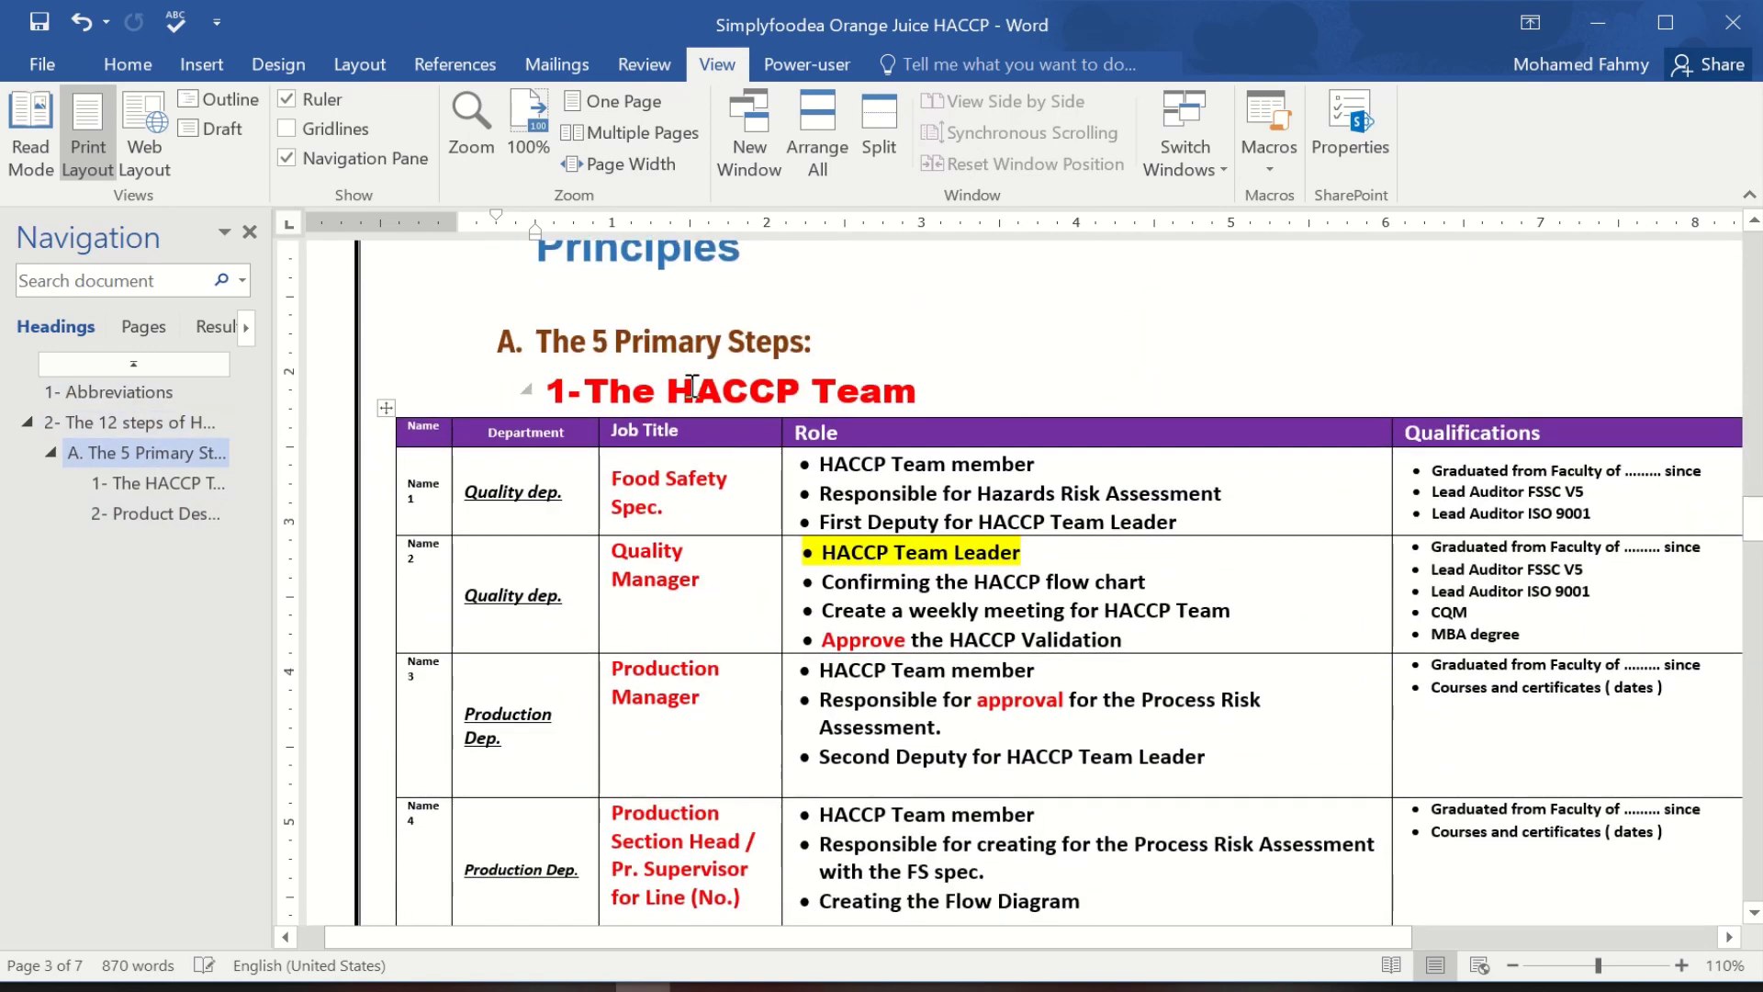
left_click(138, 513)
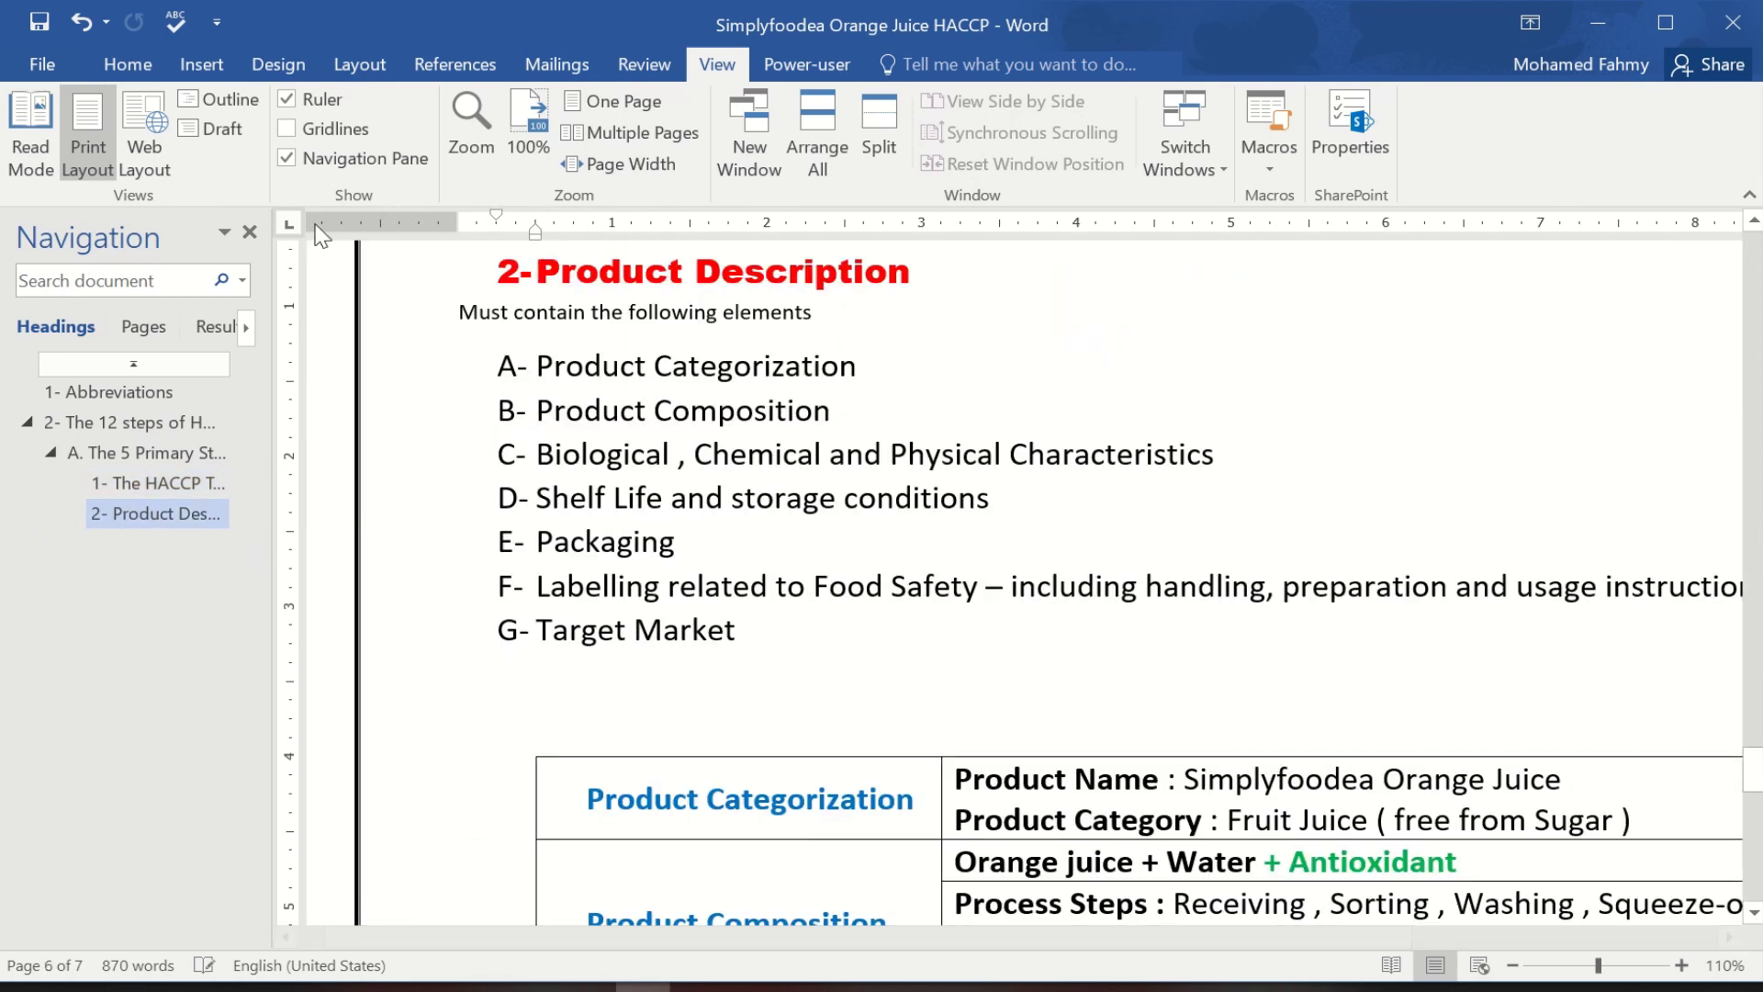
left_click(250, 233)
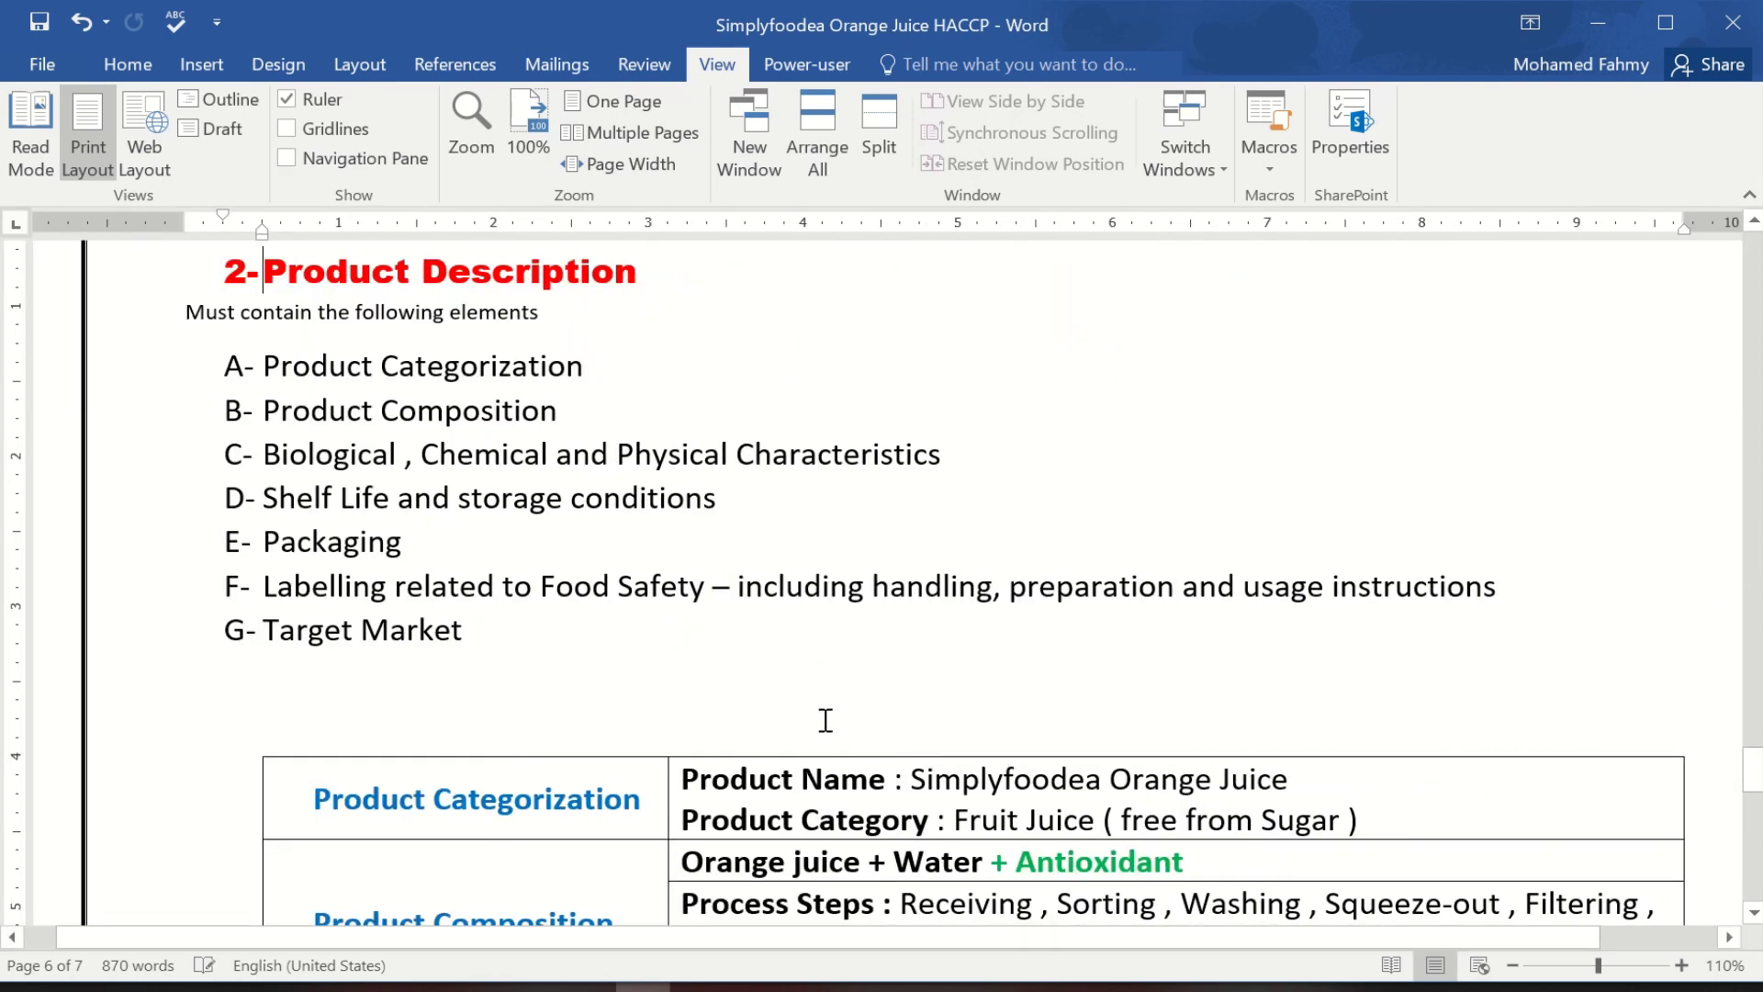
Review the product description table and place the cursor in the empty cell beside "Biological , Chemical and Physical Characteristics".
scroll(522, 681, "down", 5)
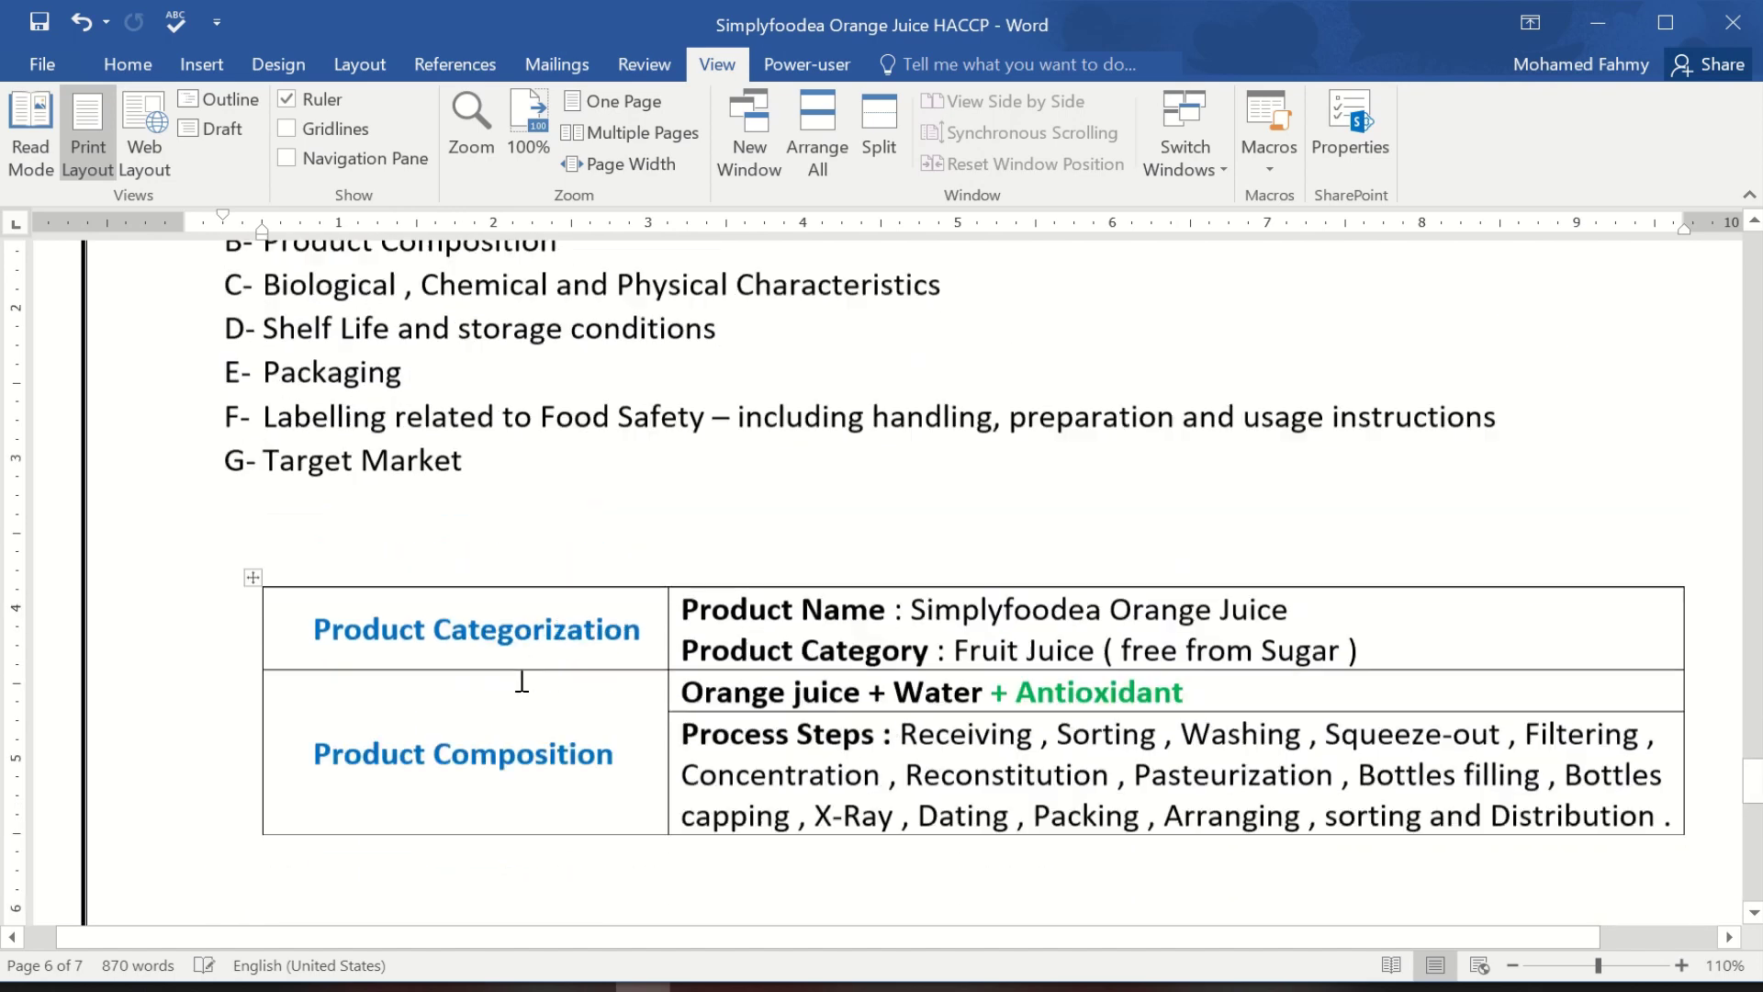
scroll(521, 680, "down", 14)
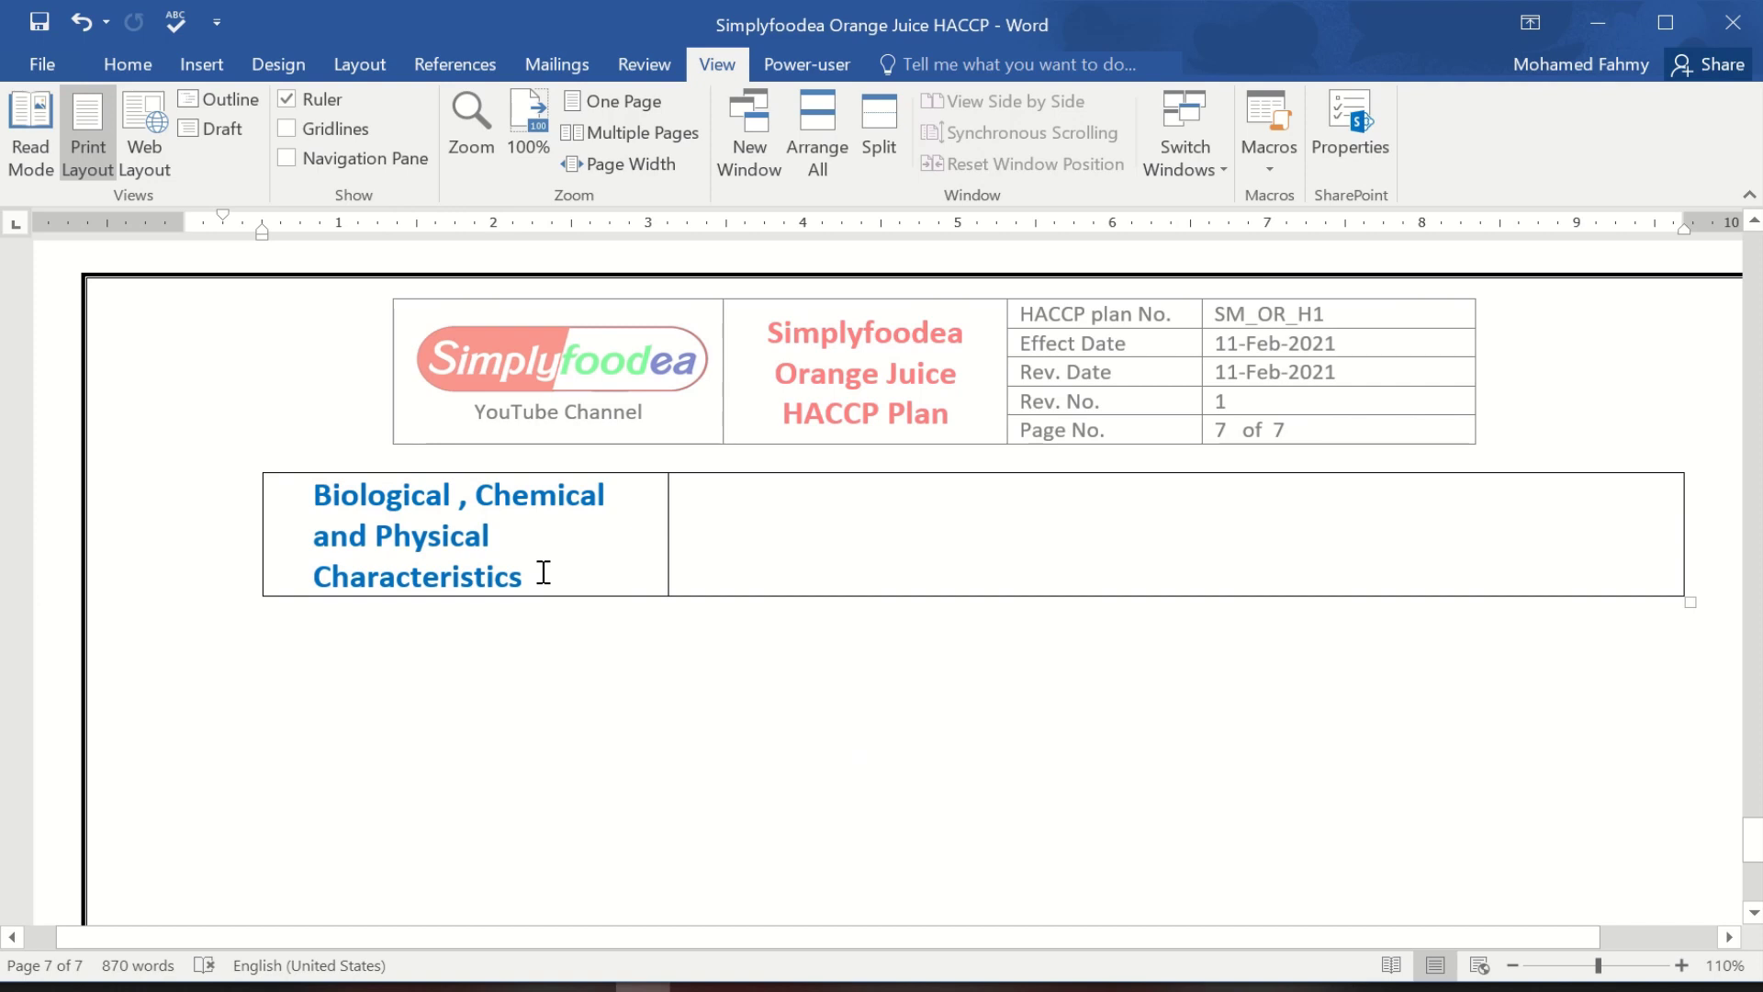
left_click(915, 505)
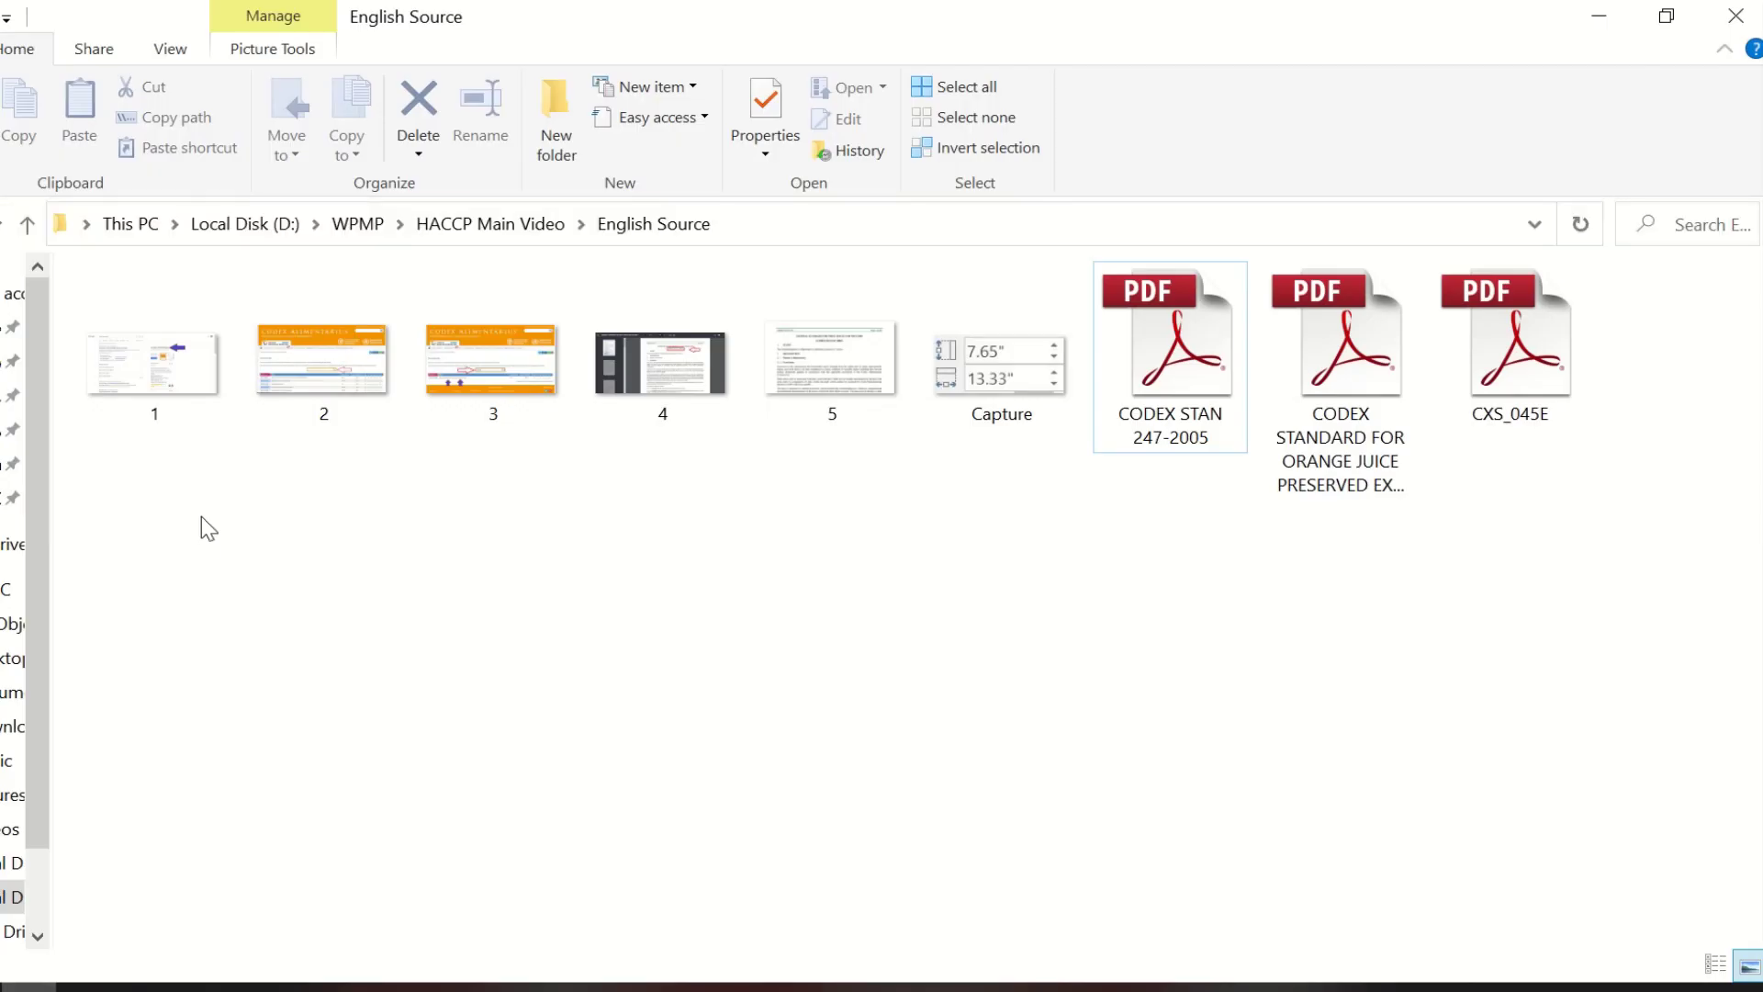
Open image 1 from the English Source folder and examine the Codex Alimentarius search result up close.
left_click(157, 405)
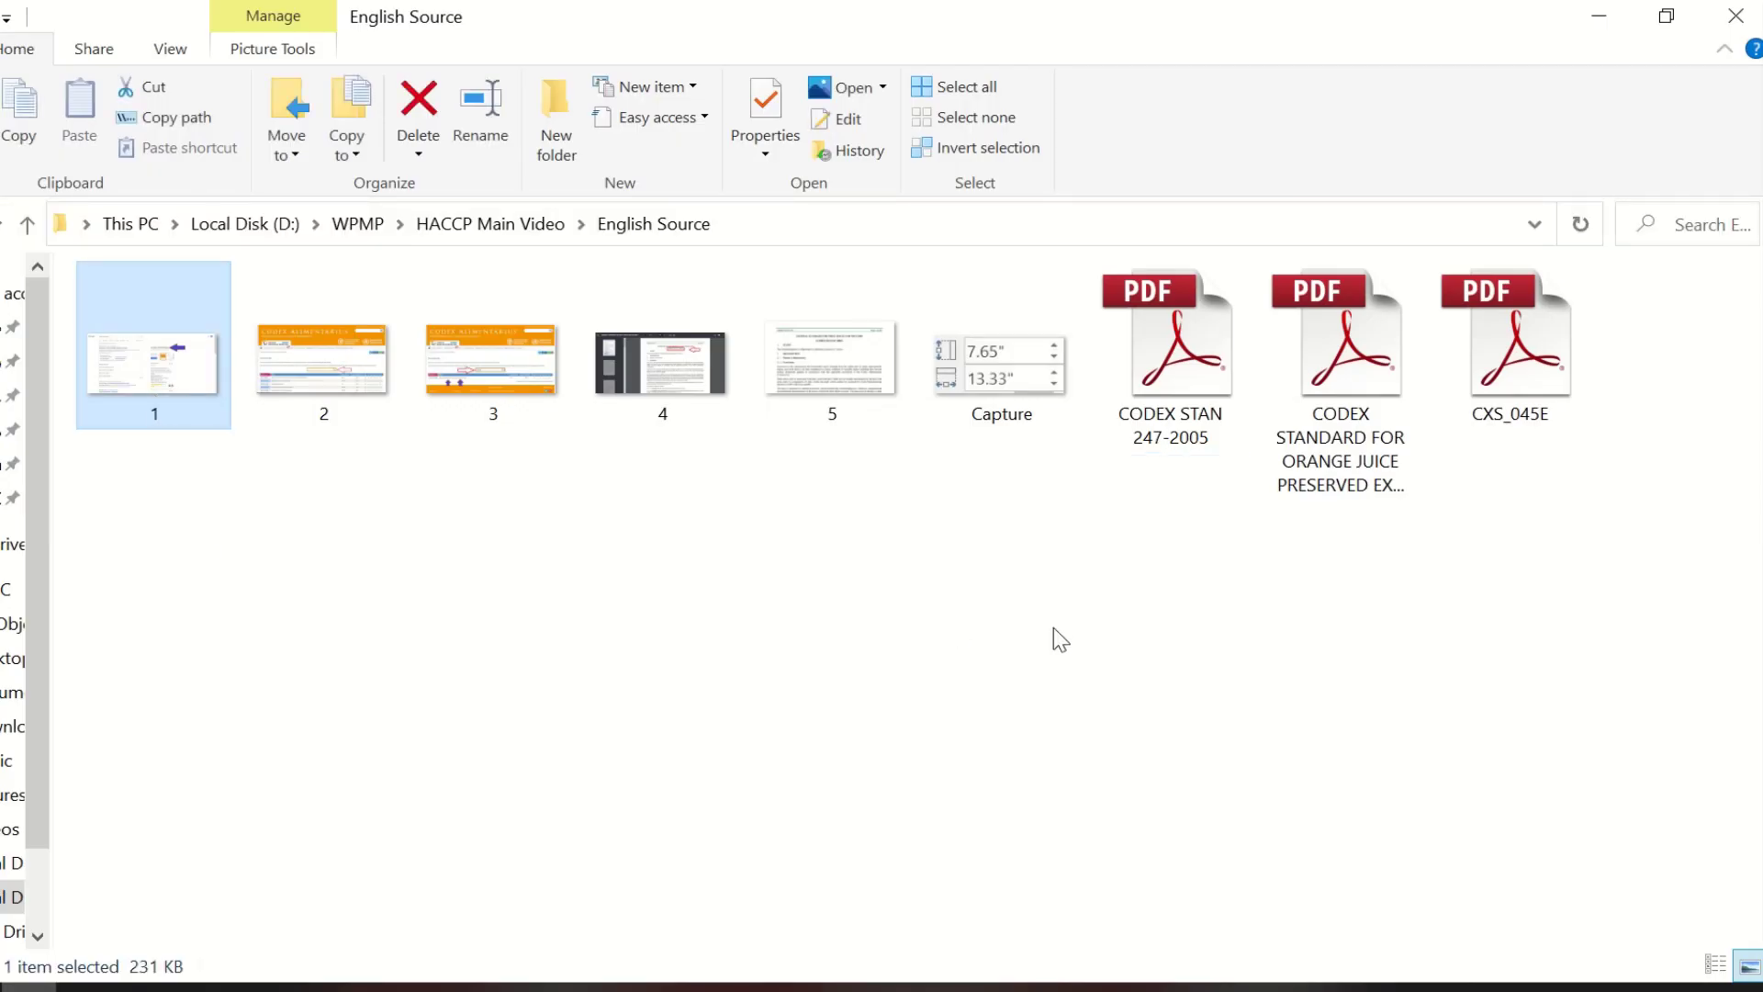
key("Return")
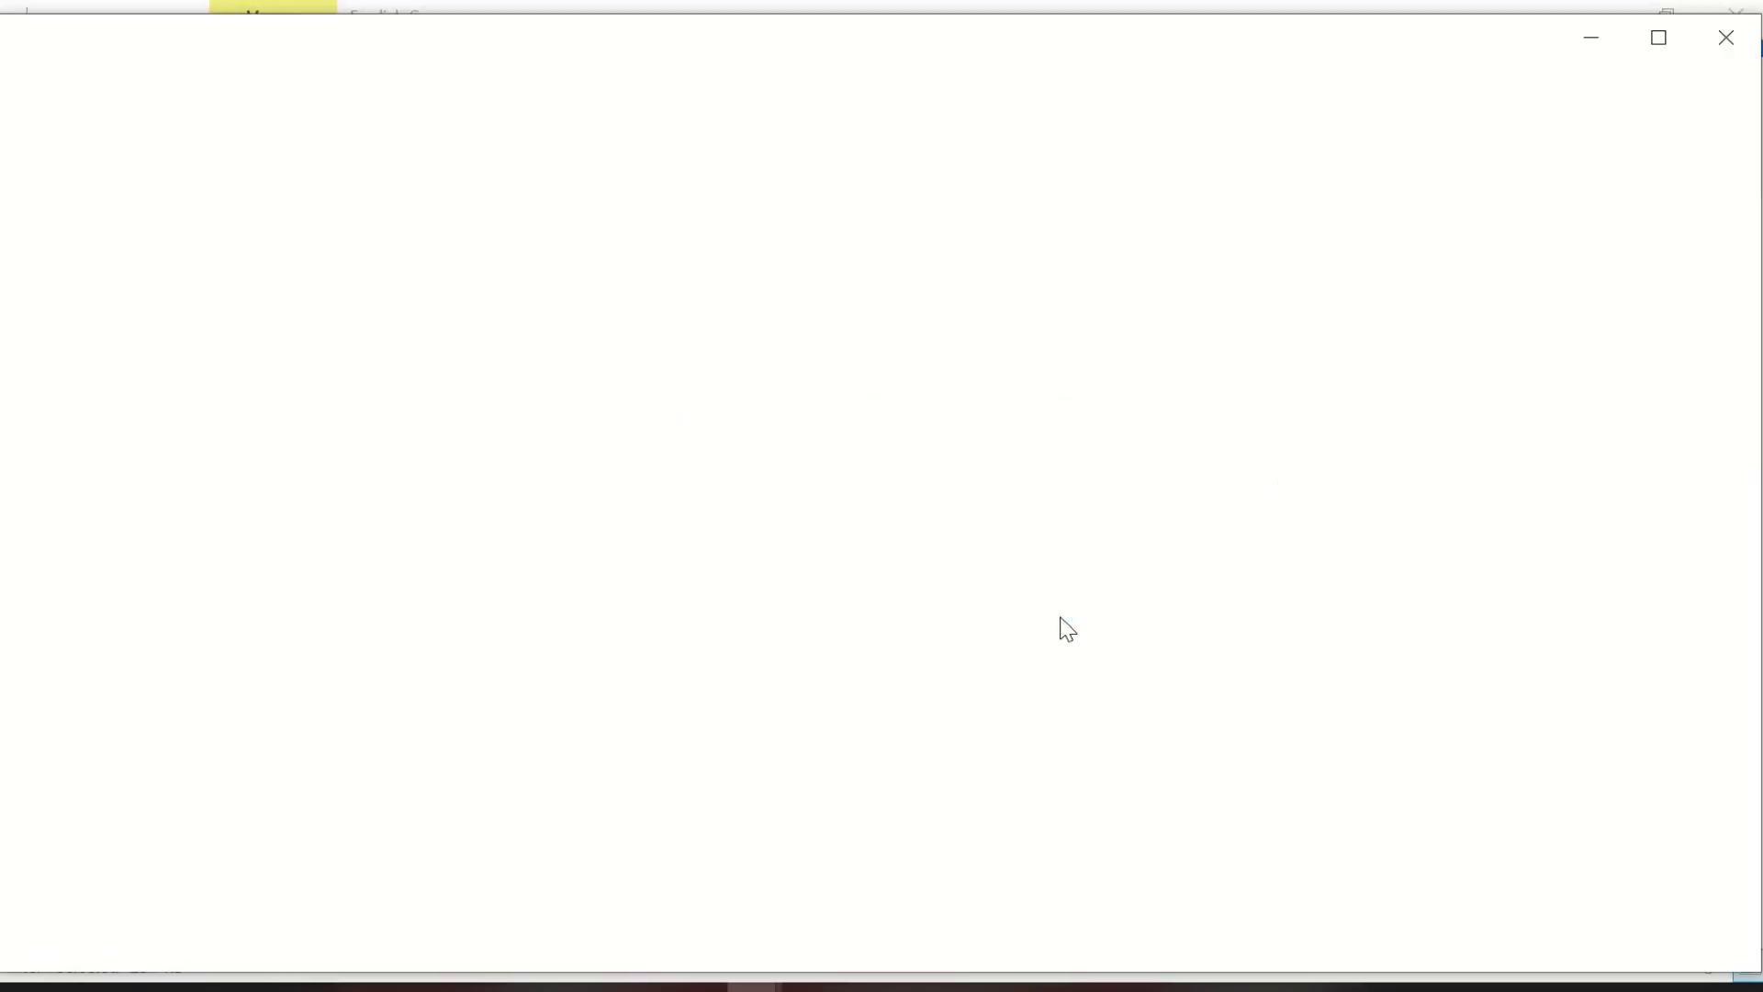
scroll(1144, 531, "up", 4)
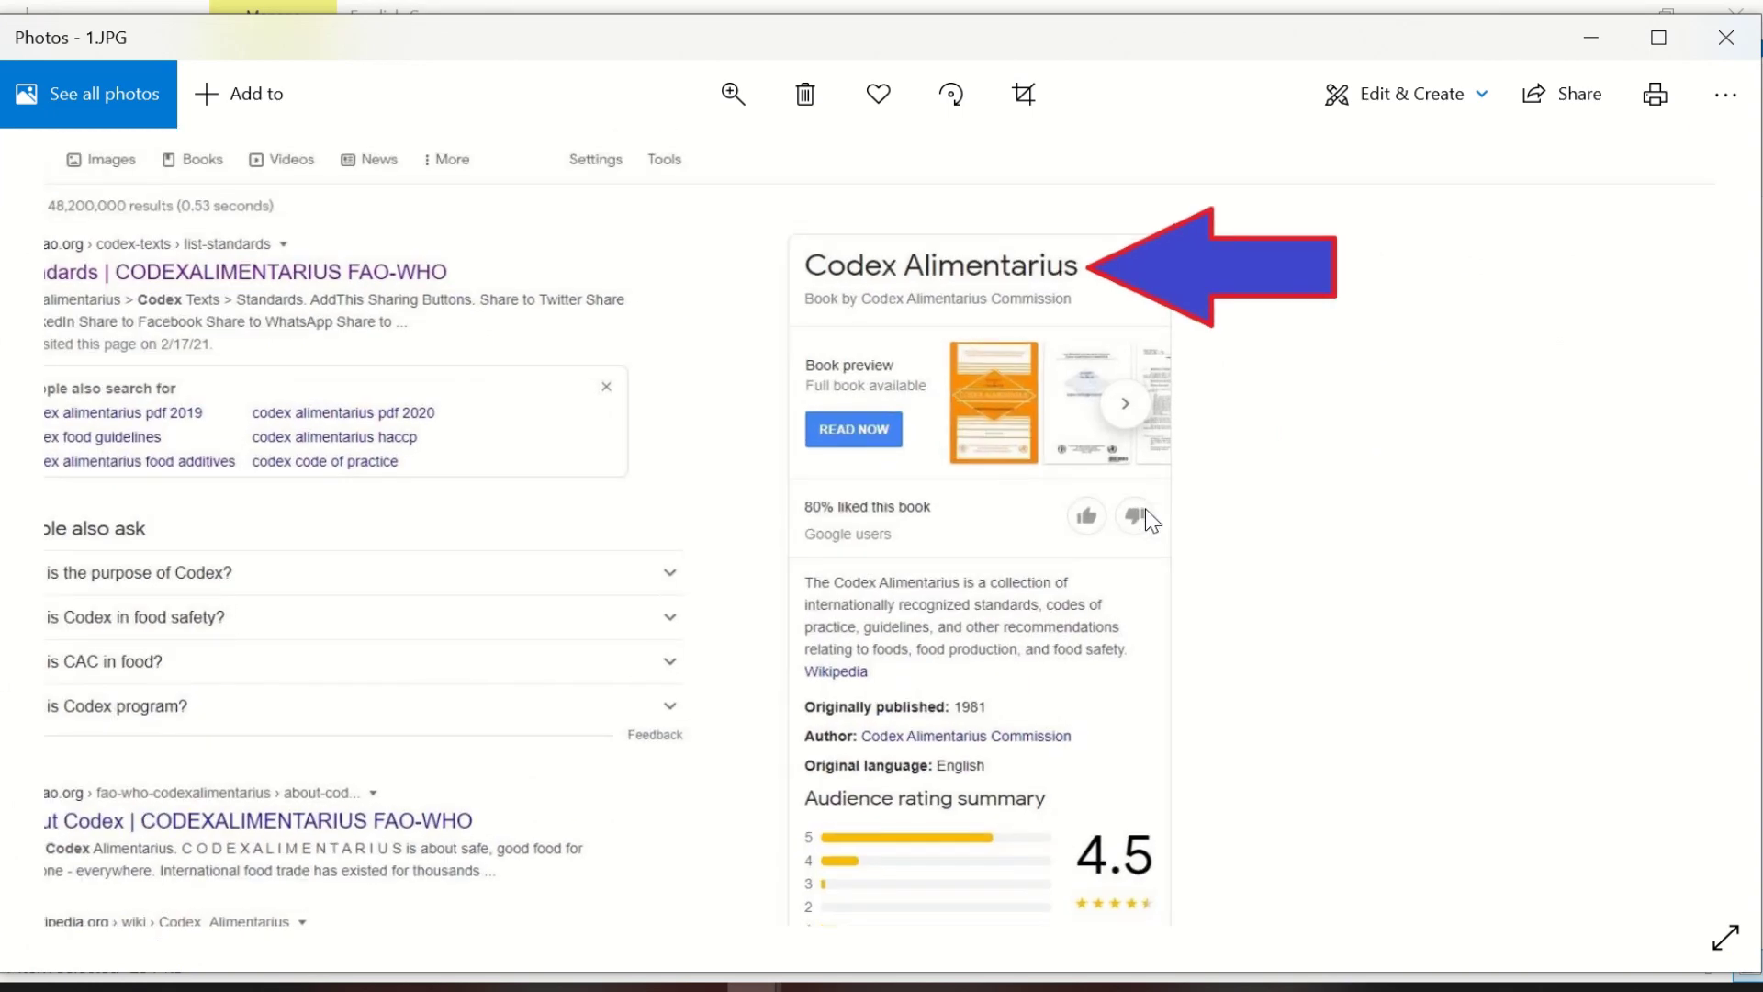
scroll(1037, 367, "up", 3)
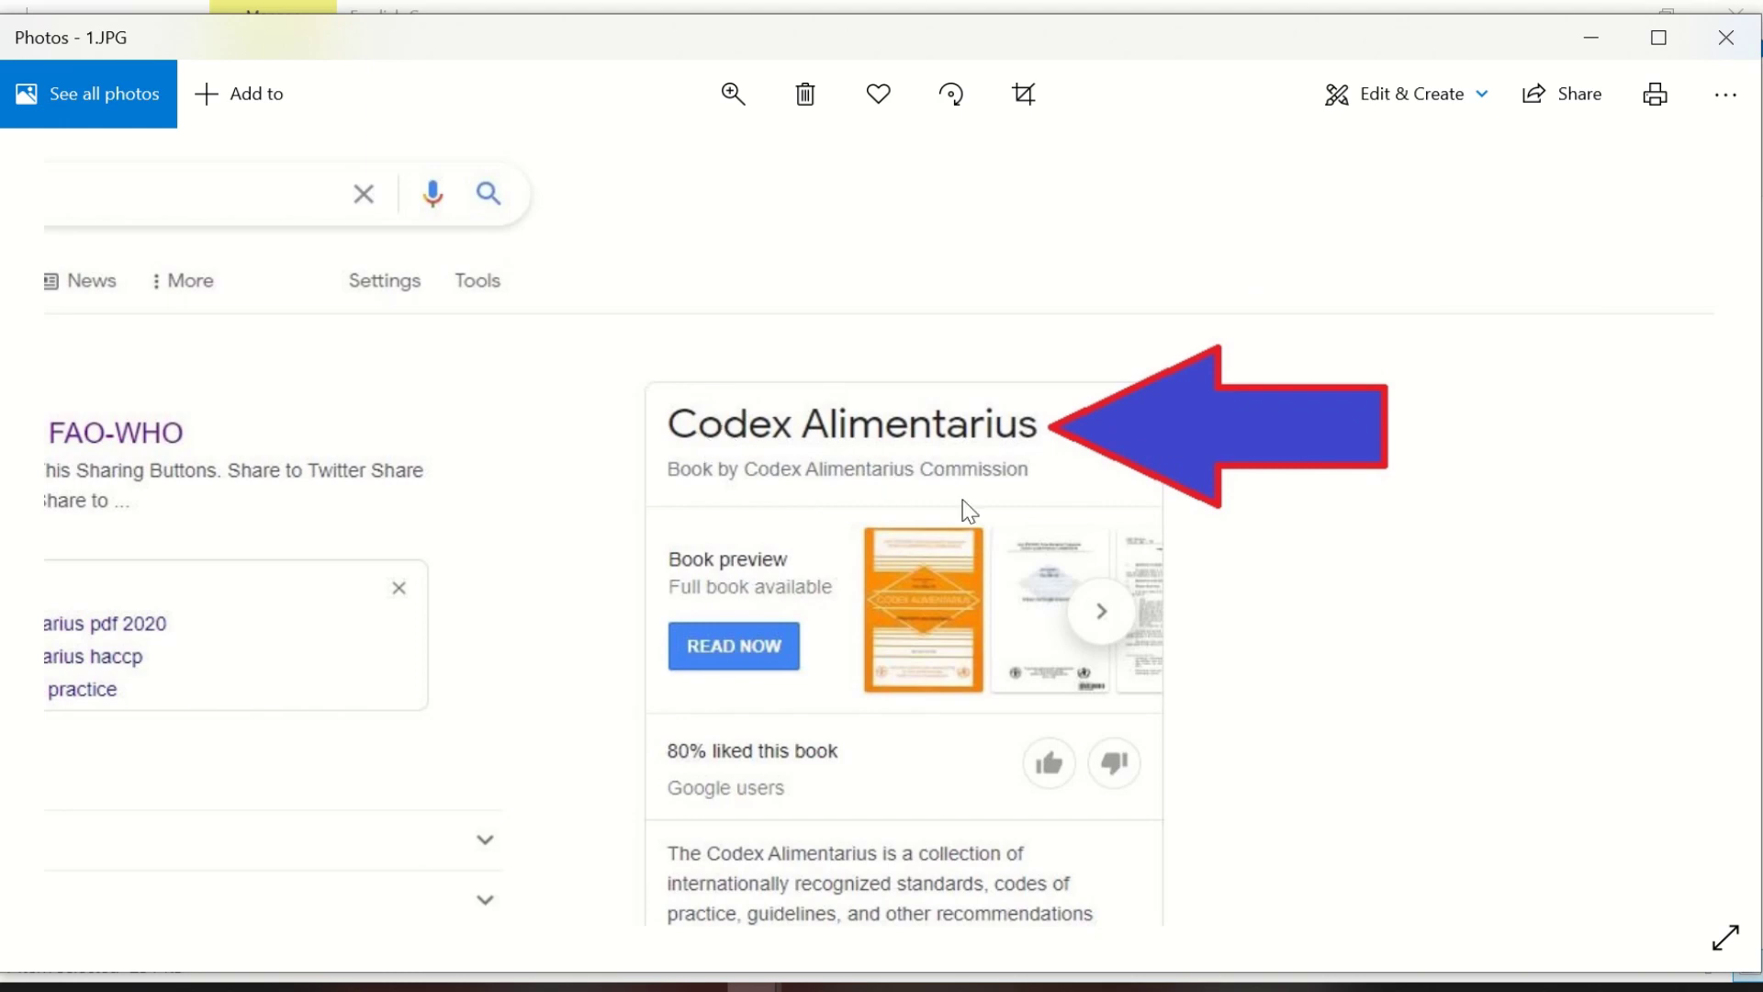
scroll(953, 509, "down", 3)
scroll(936, 511, "down", 2)
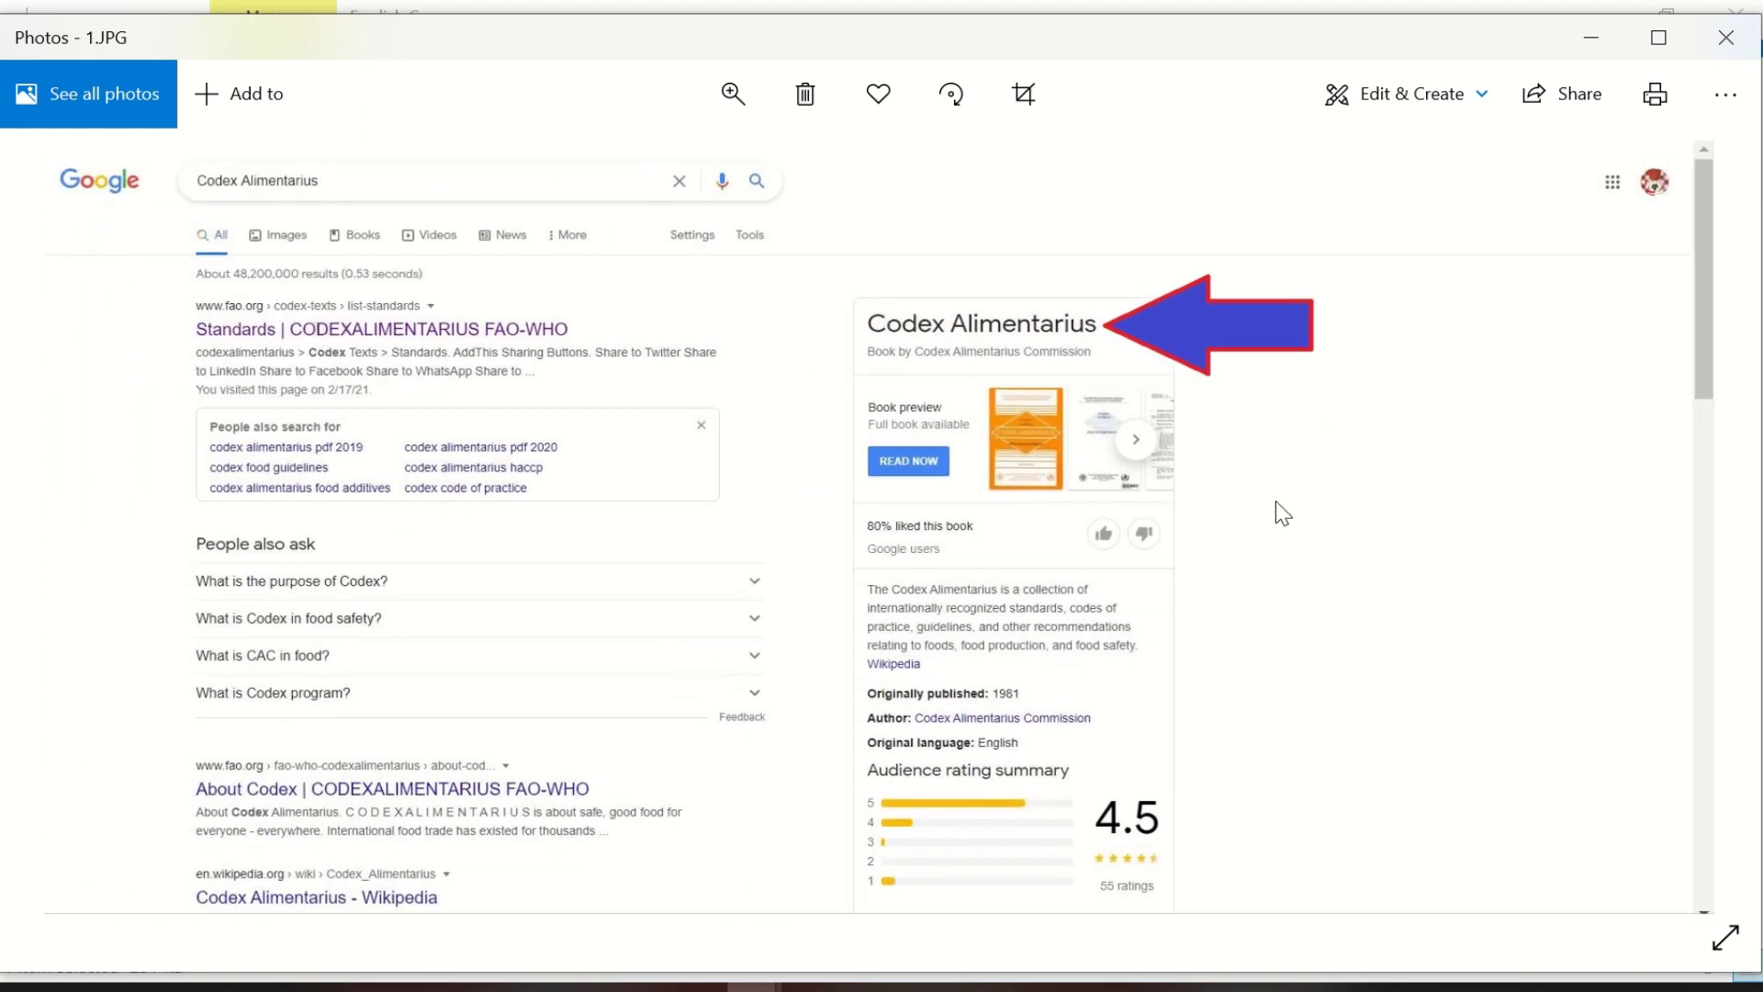
Go through the Codex standards search images 2.JPG and 3.JPG to the fruit juice standard in 4.JPG.
left_click(1690, 528)
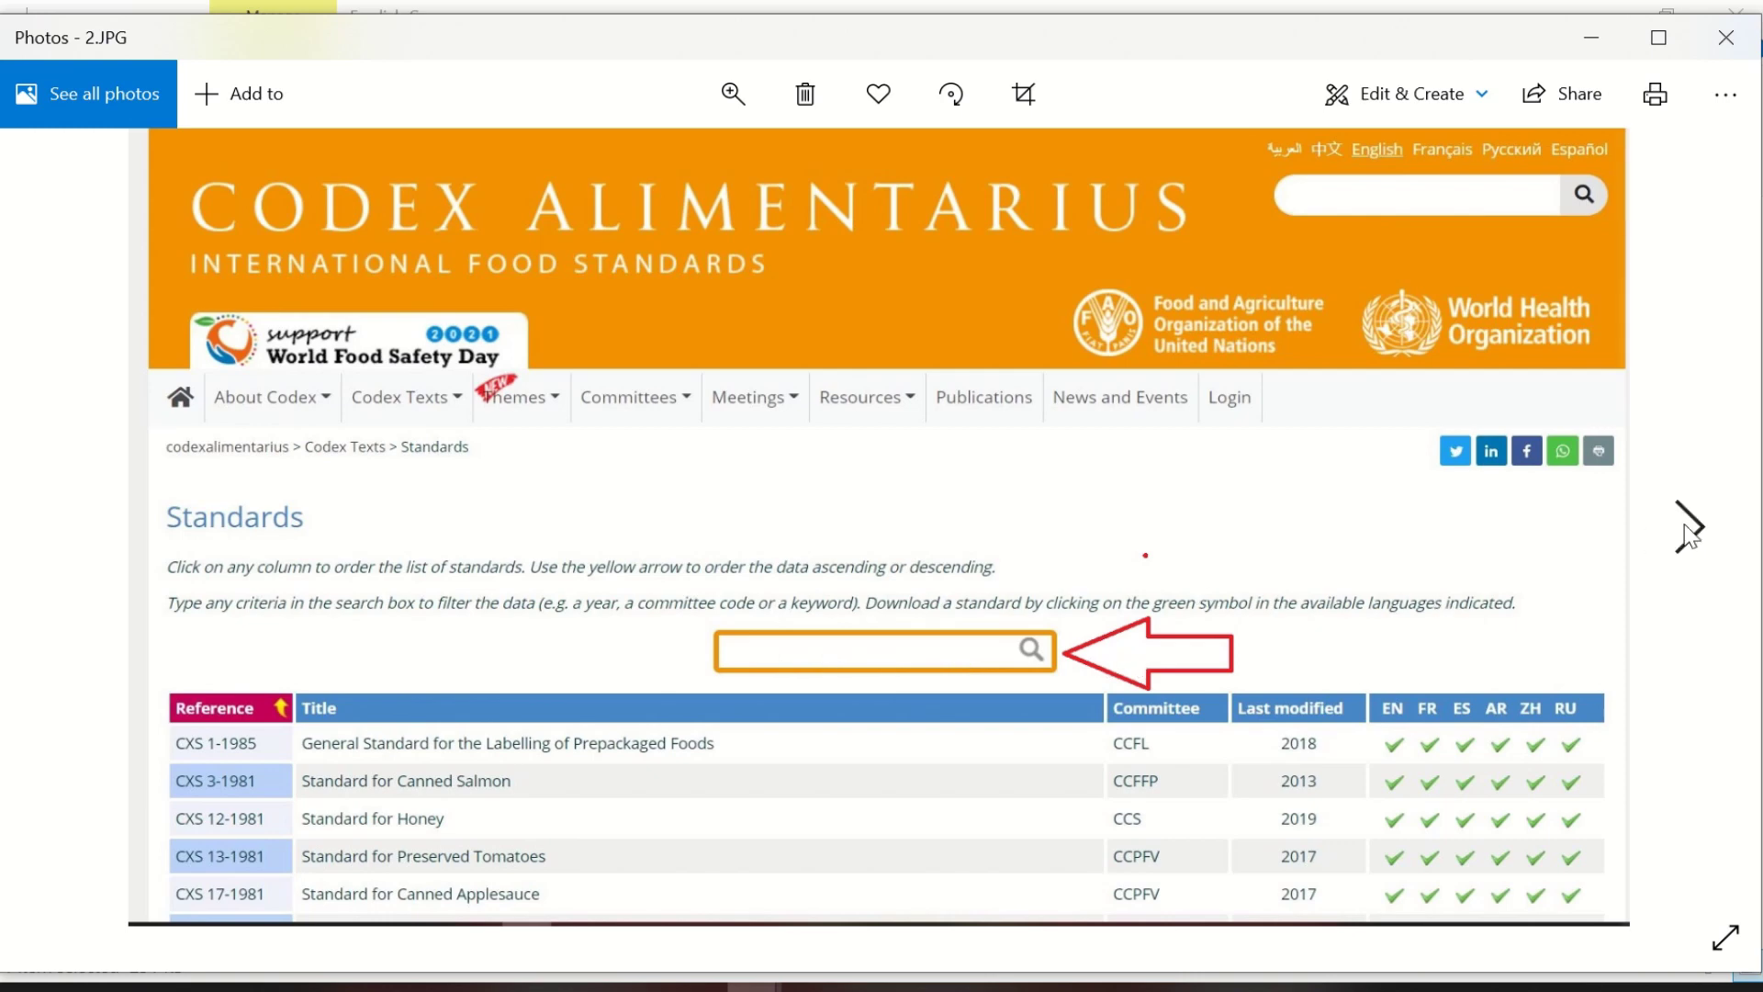
left_click(1690, 526)
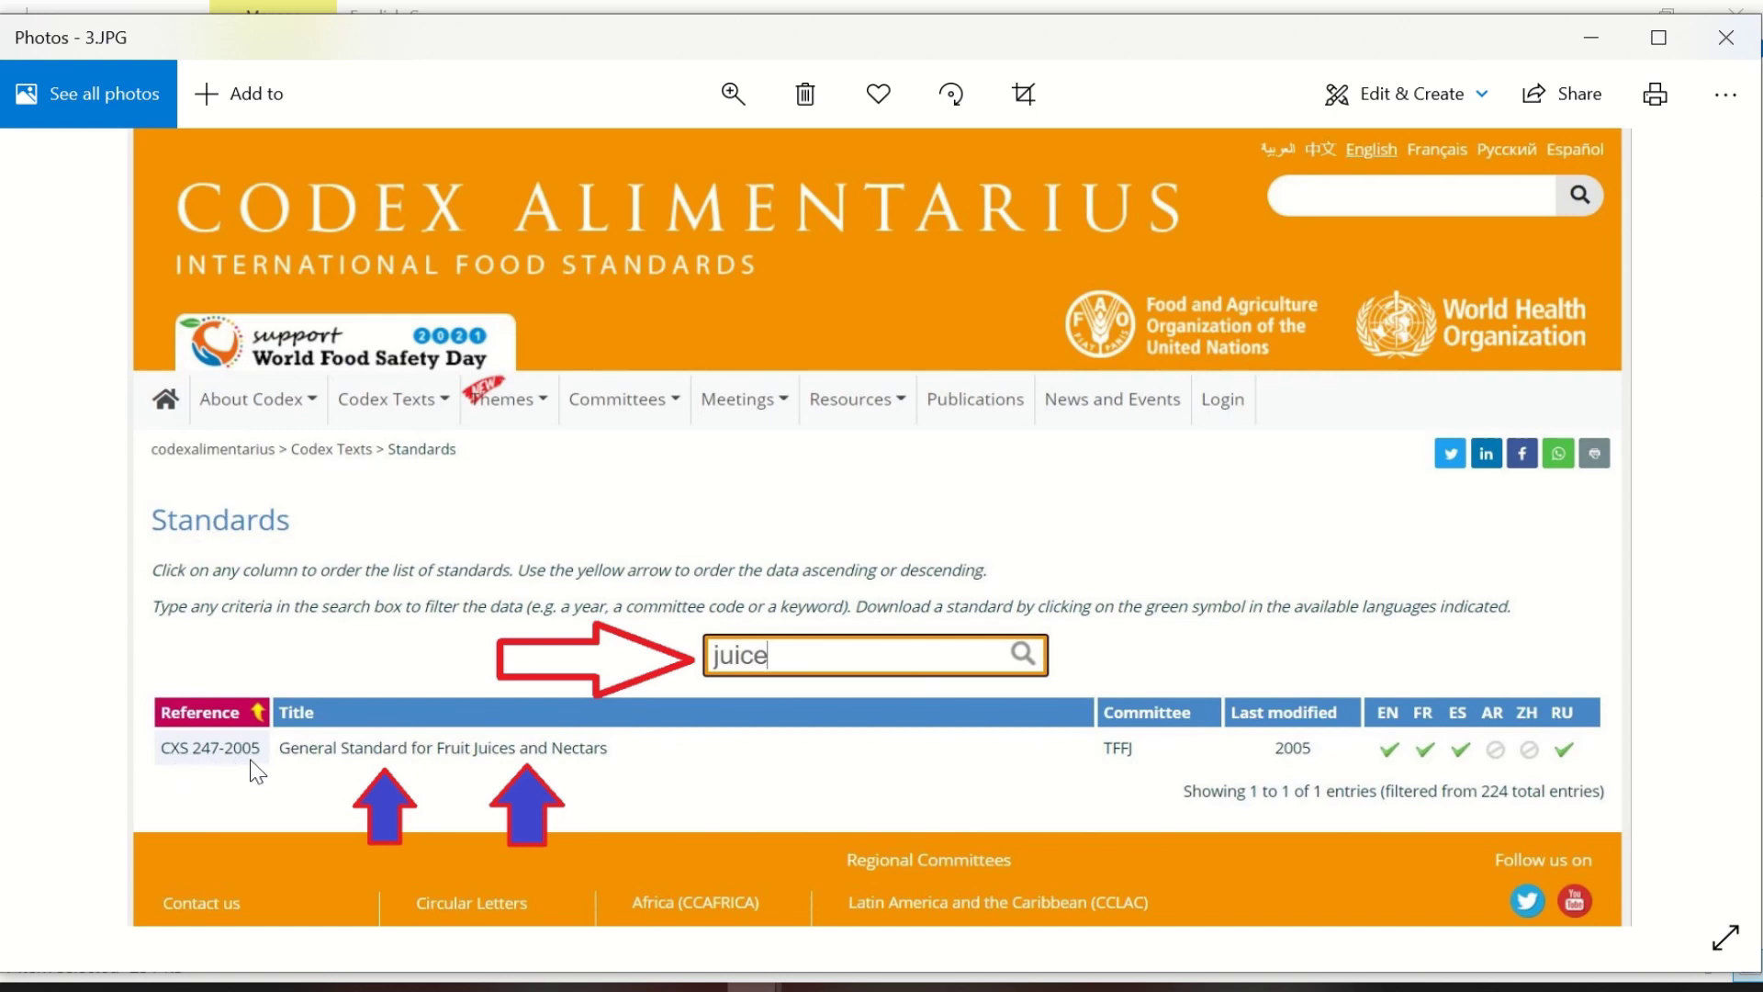
left_click(1684, 547)
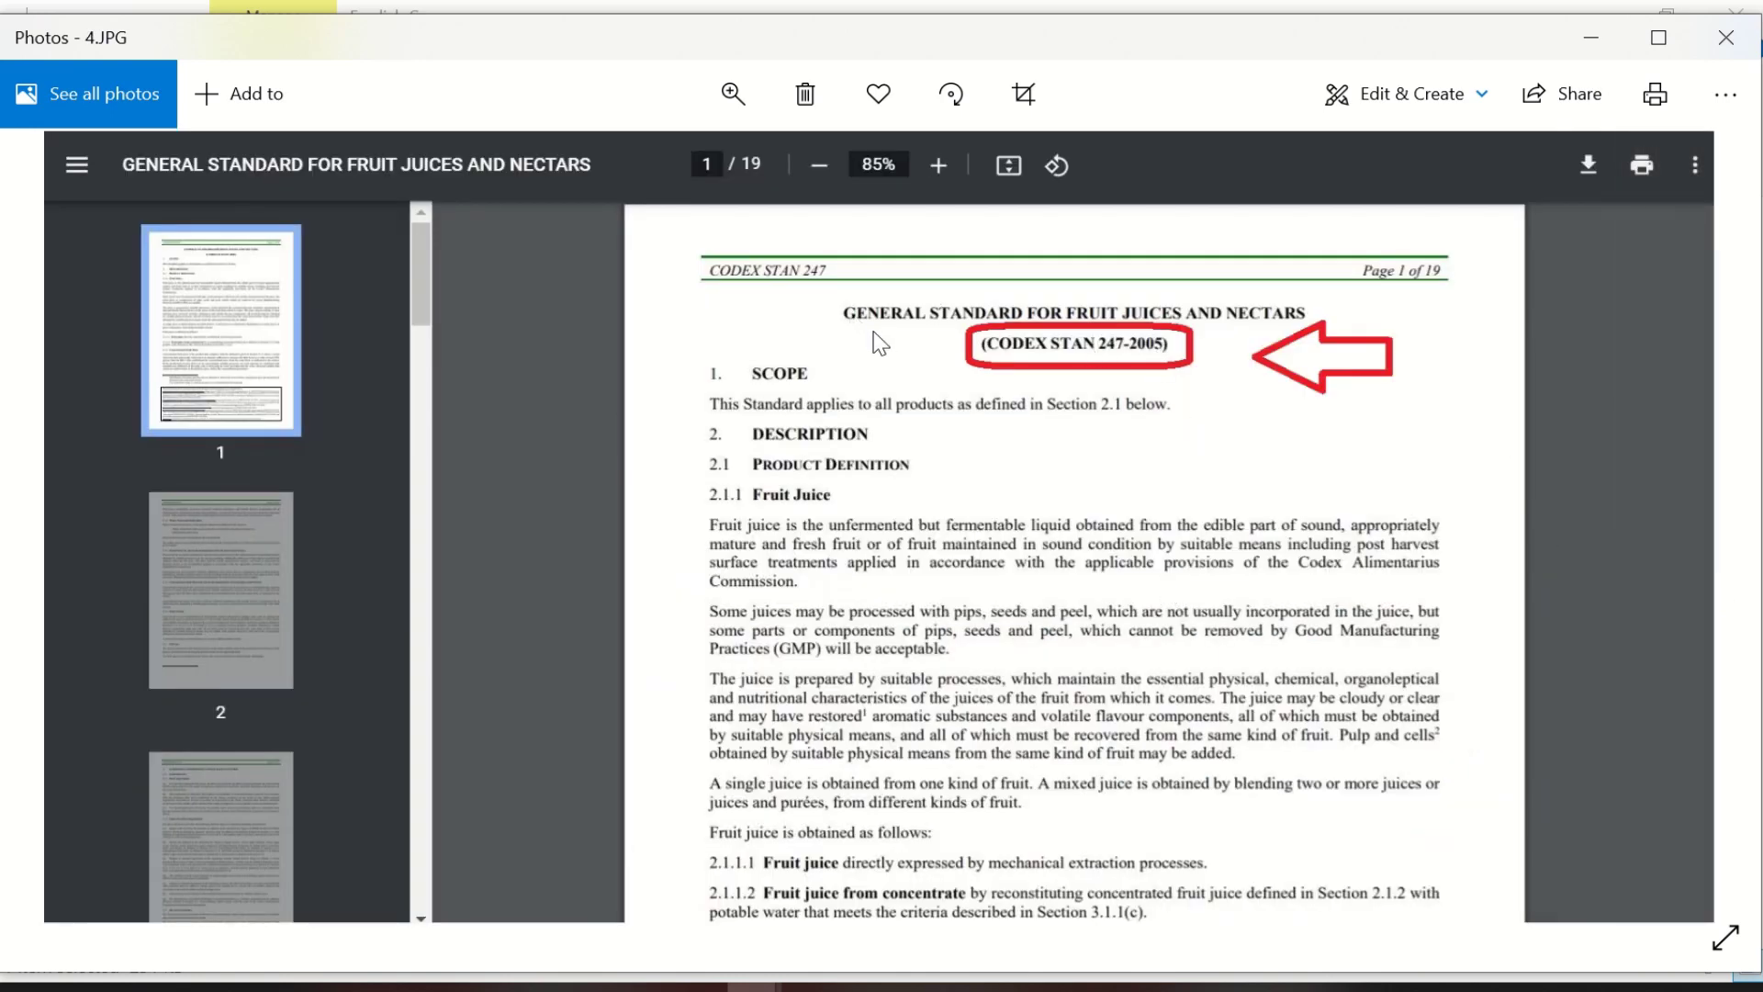
Examine the title of the fruit juices and nectars standard up close and move on to 5.JPG.
scroll(1010, 434, "up", 1)
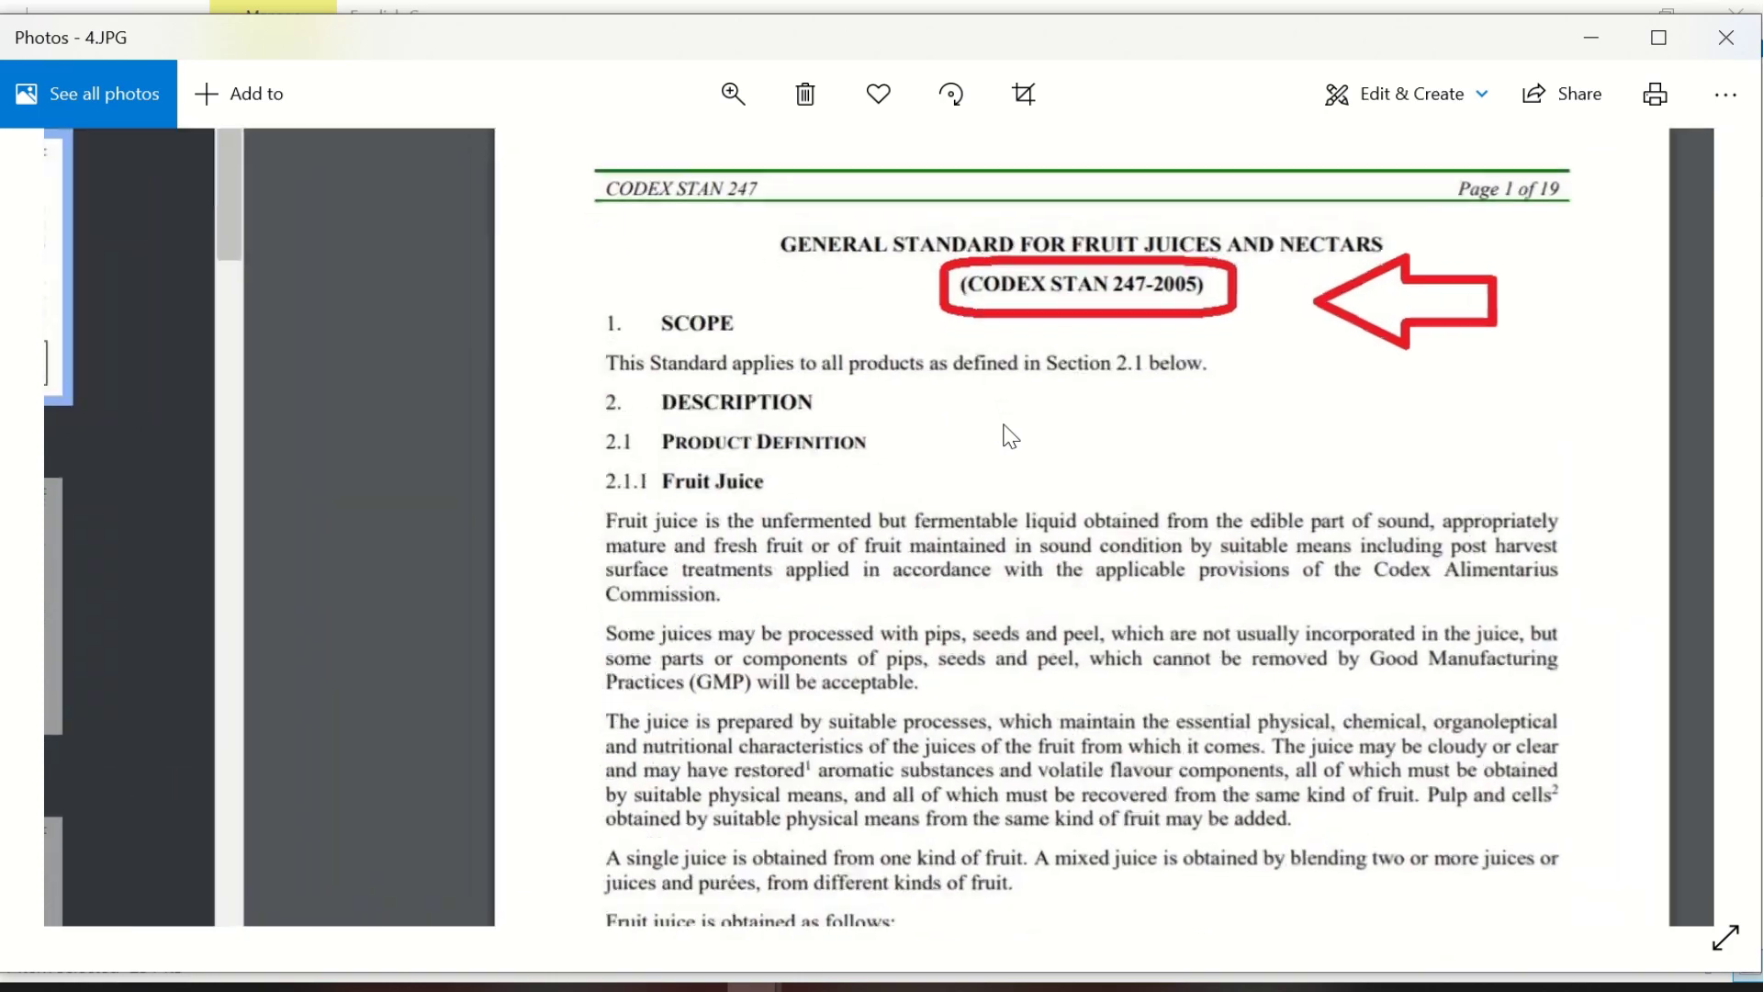
scroll(1259, 346, "down", 1)
scroll(1259, 346, "up", 1)
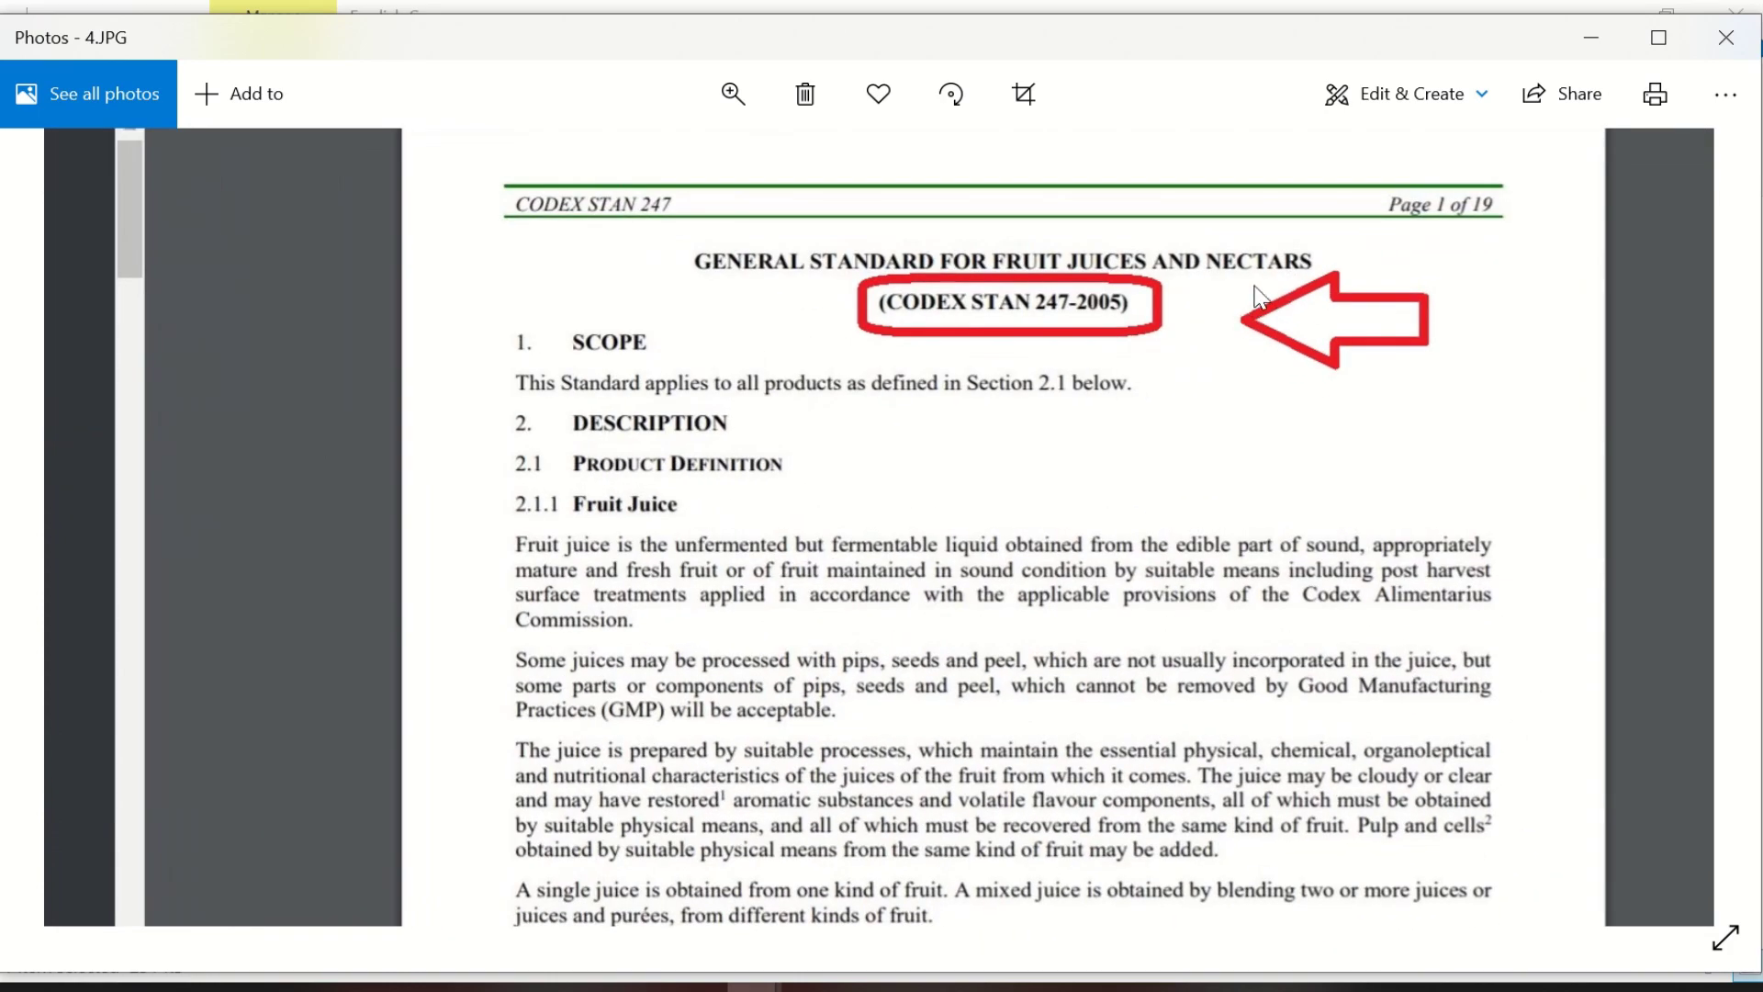
scroll(889, 488, "down", 1)
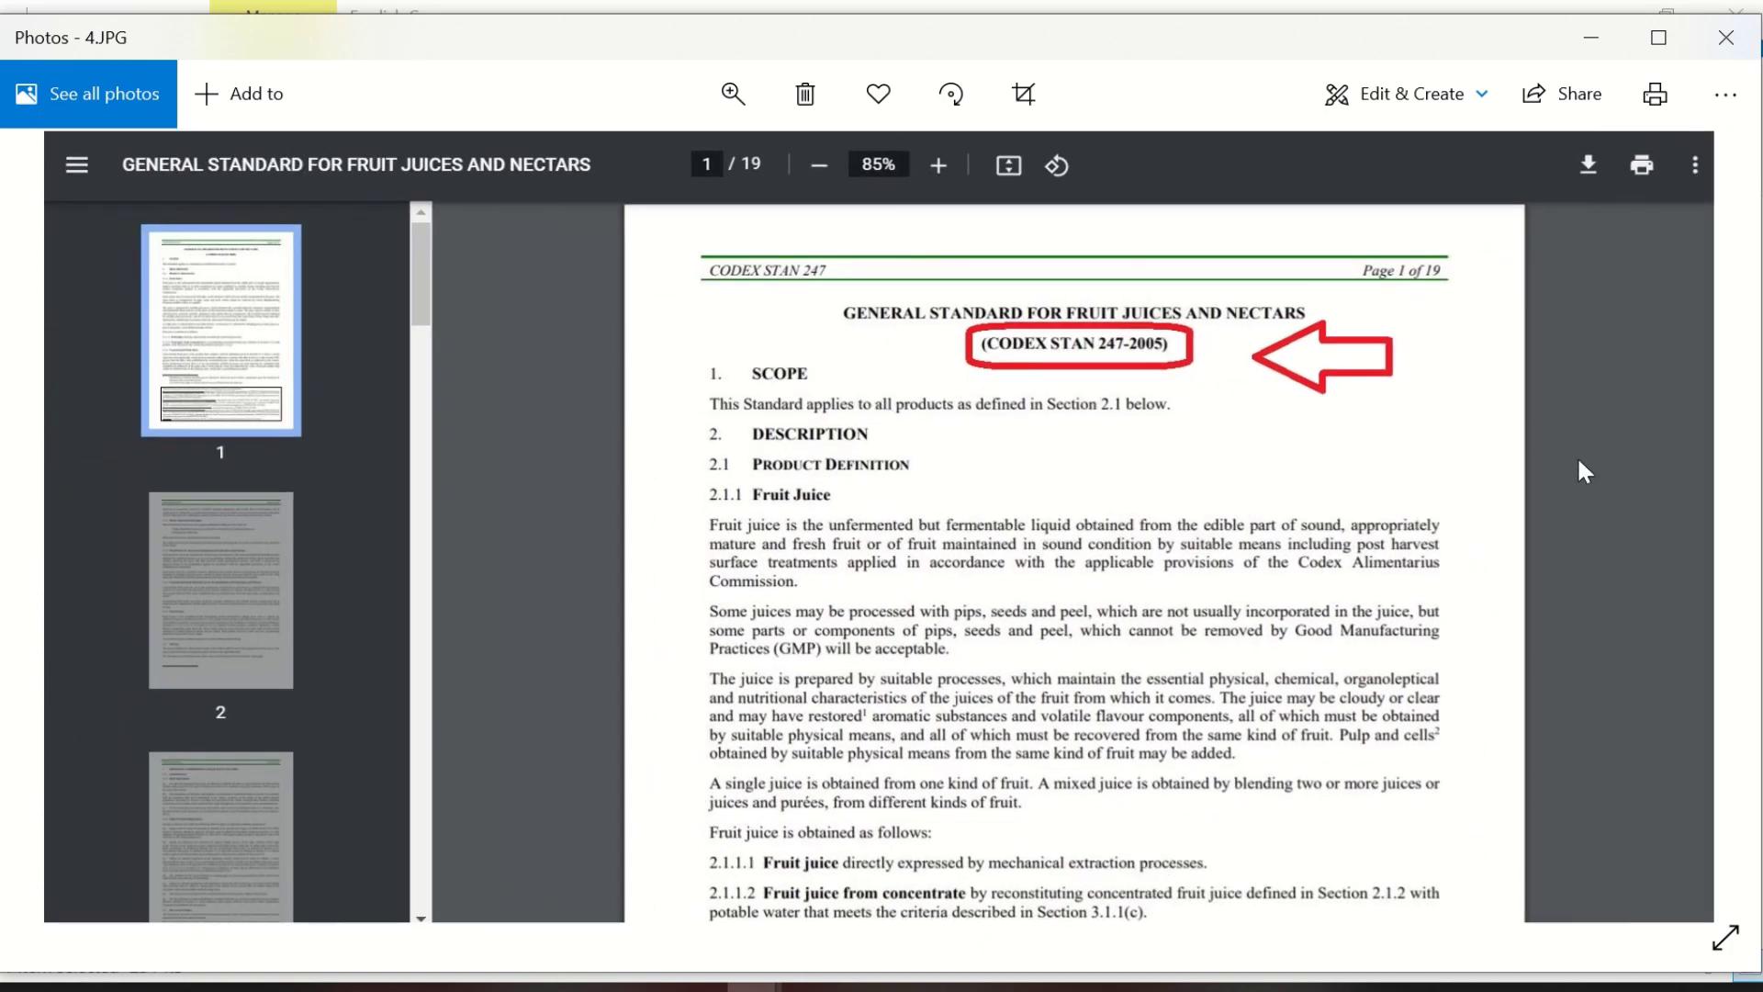
left_click(1687, 527)
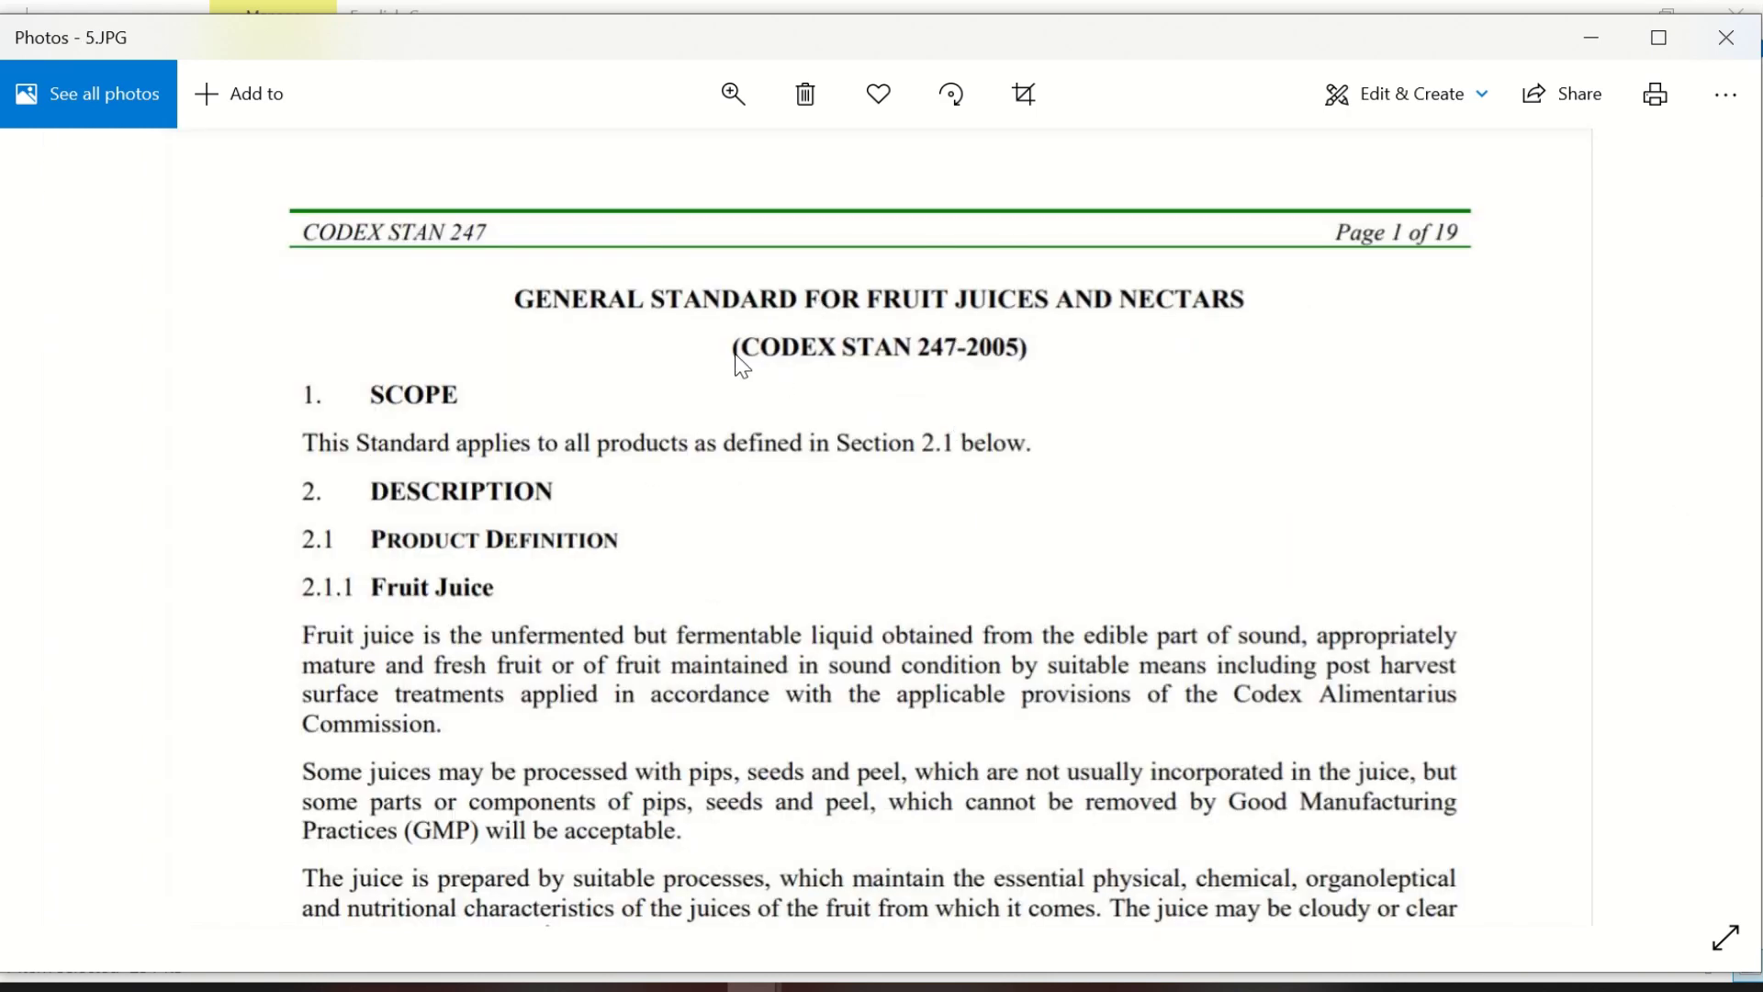
Minimize the image viewer, open CODEX STAN 247-2005.pdf in Adobe Reader and look through its first pages.
left_click(1593, 38)
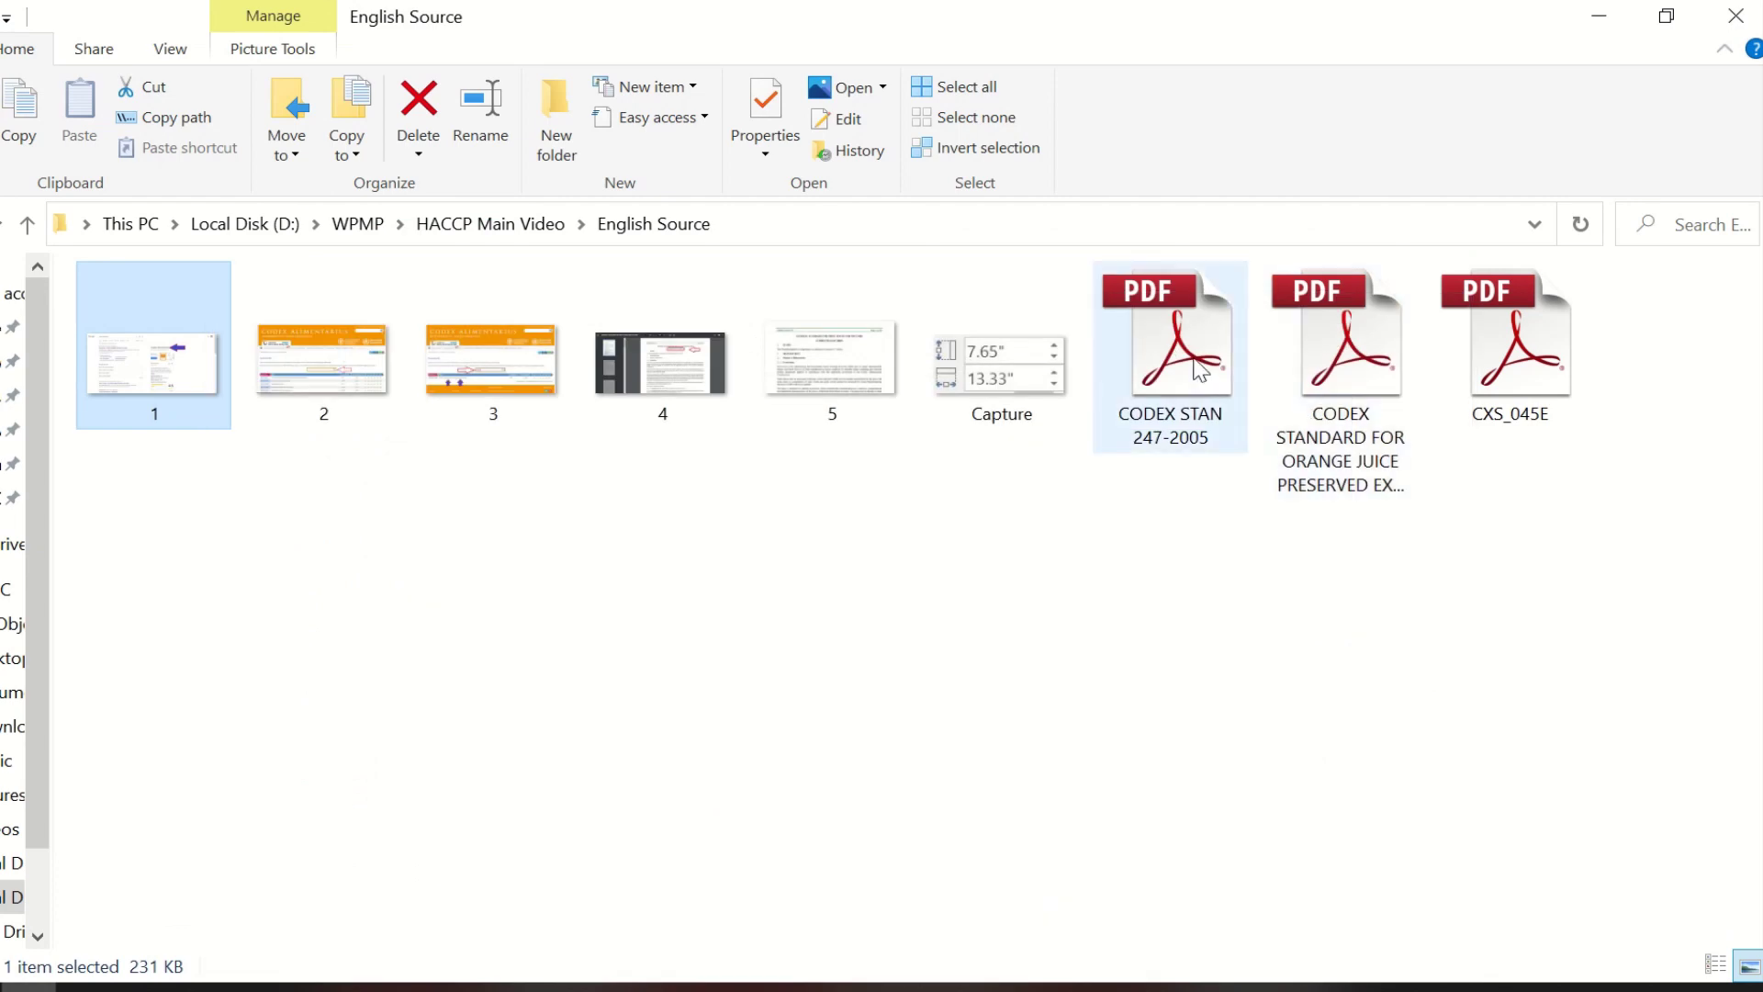
double_click(1199, 370)
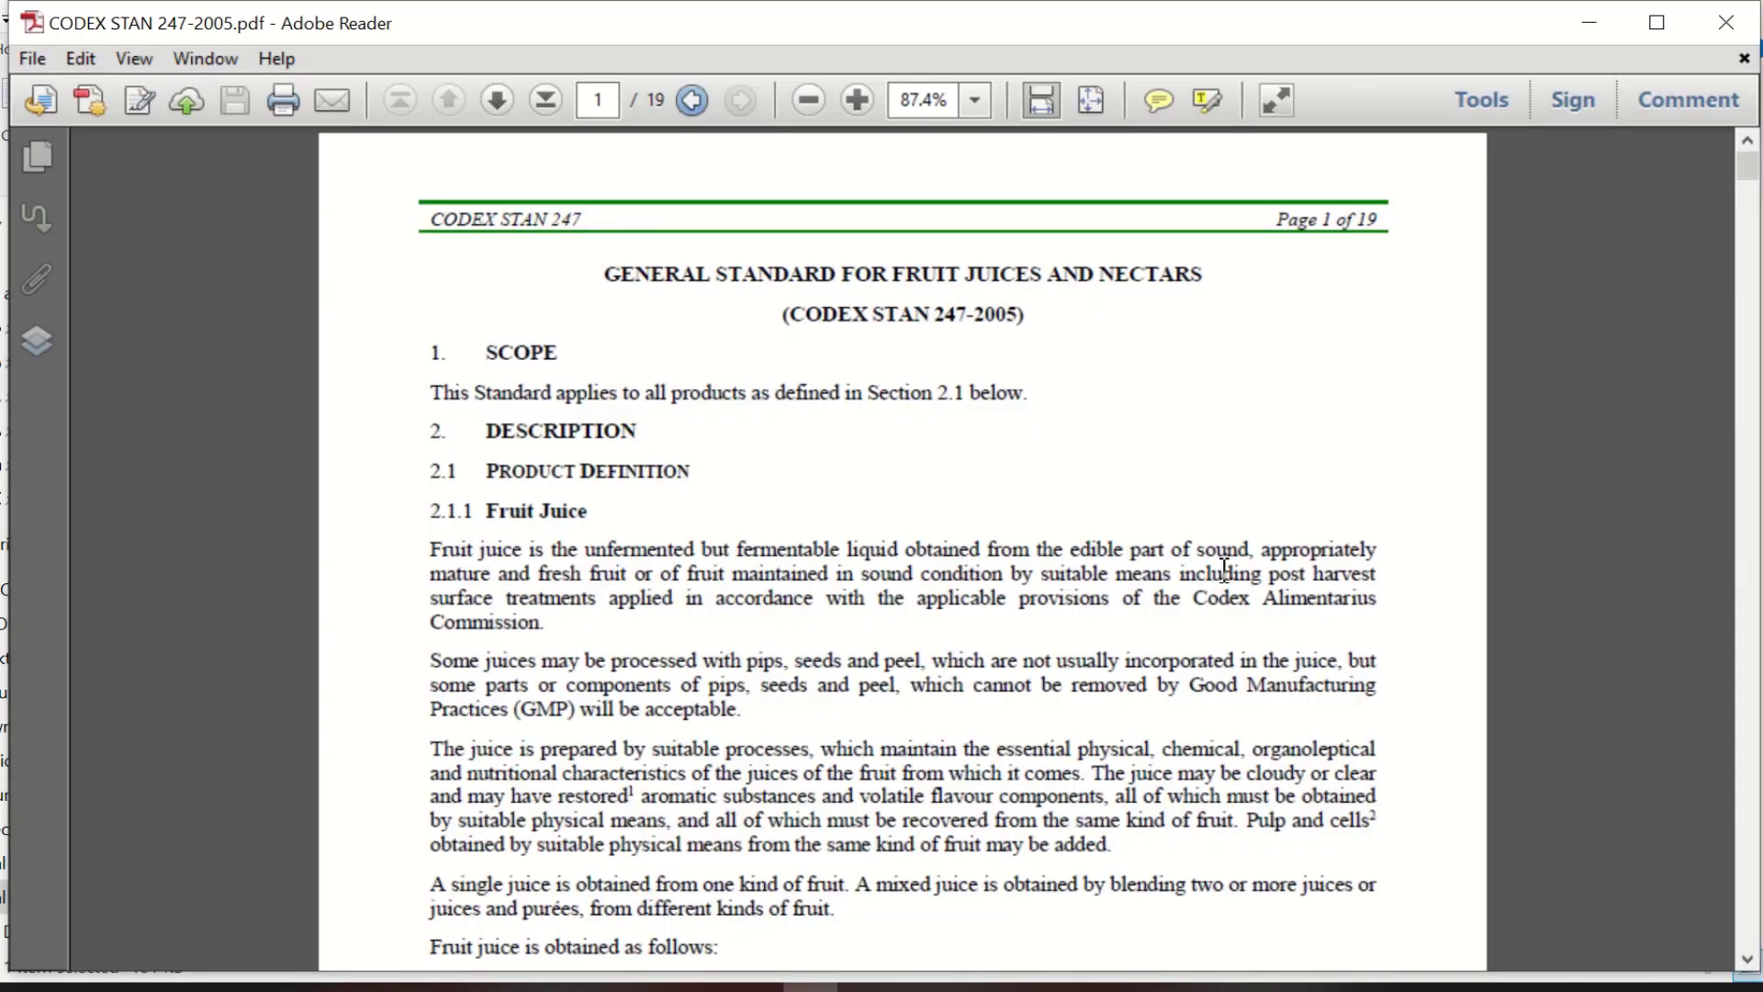
scroll(1225, 569, "down", 15)
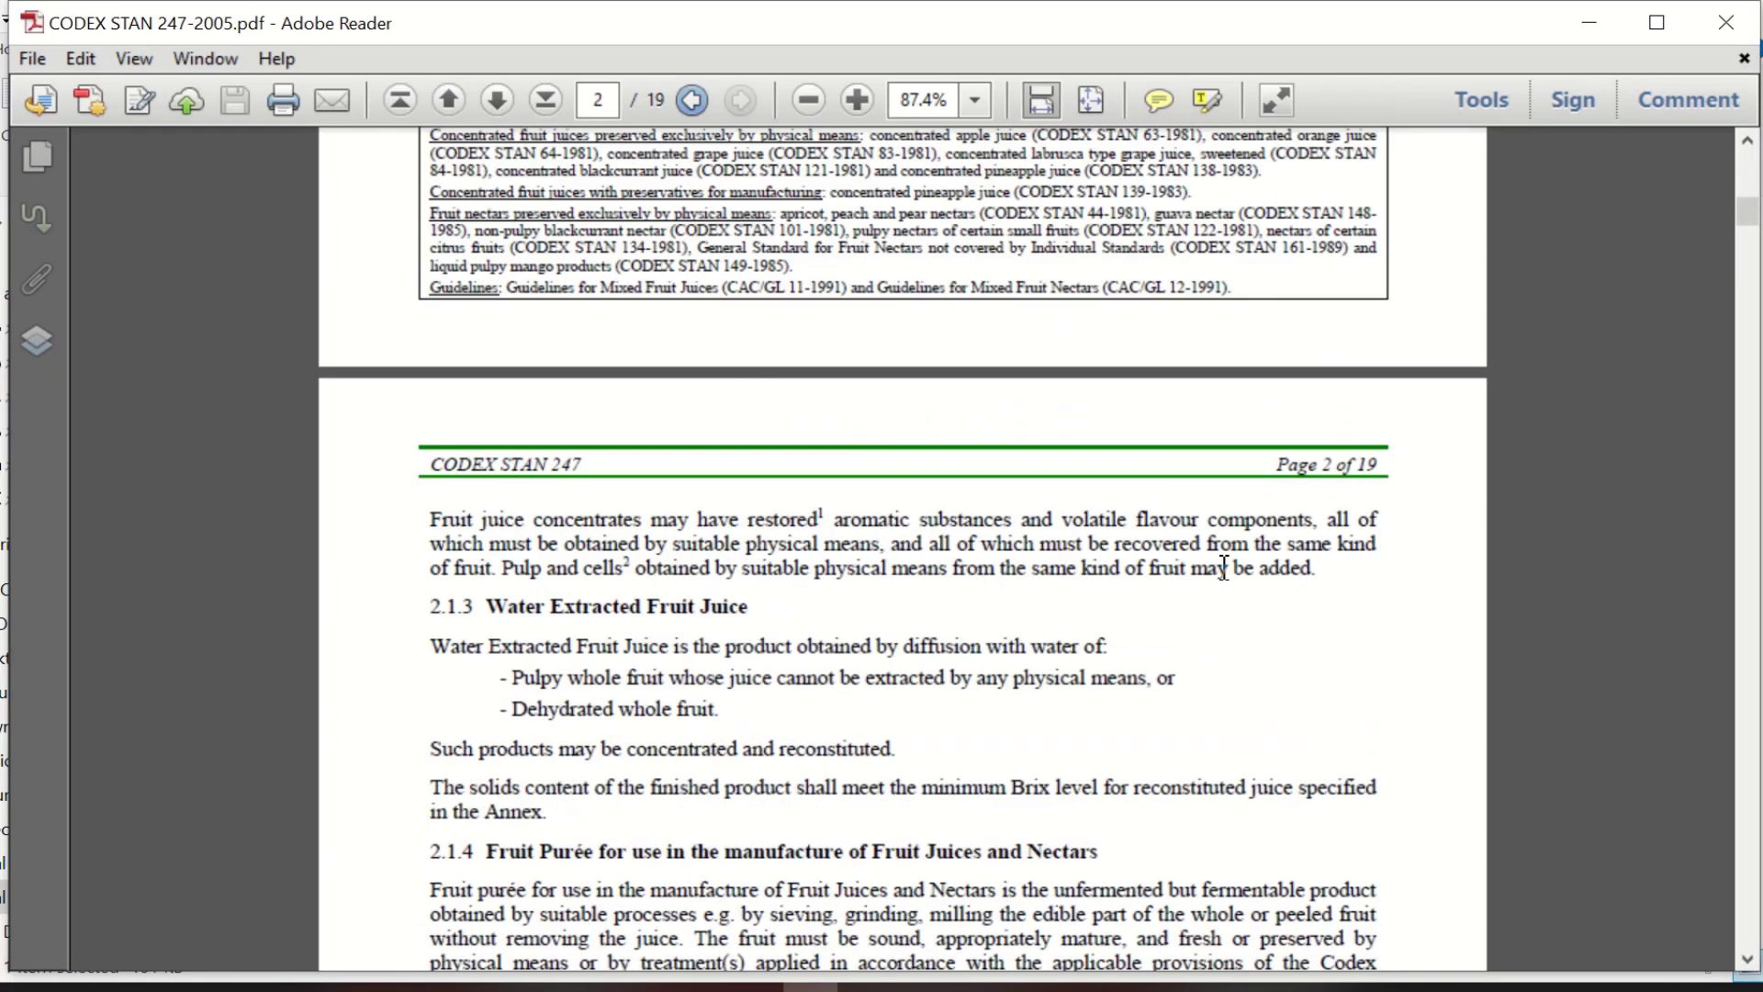
scroll(1225, 569, "up", 5)
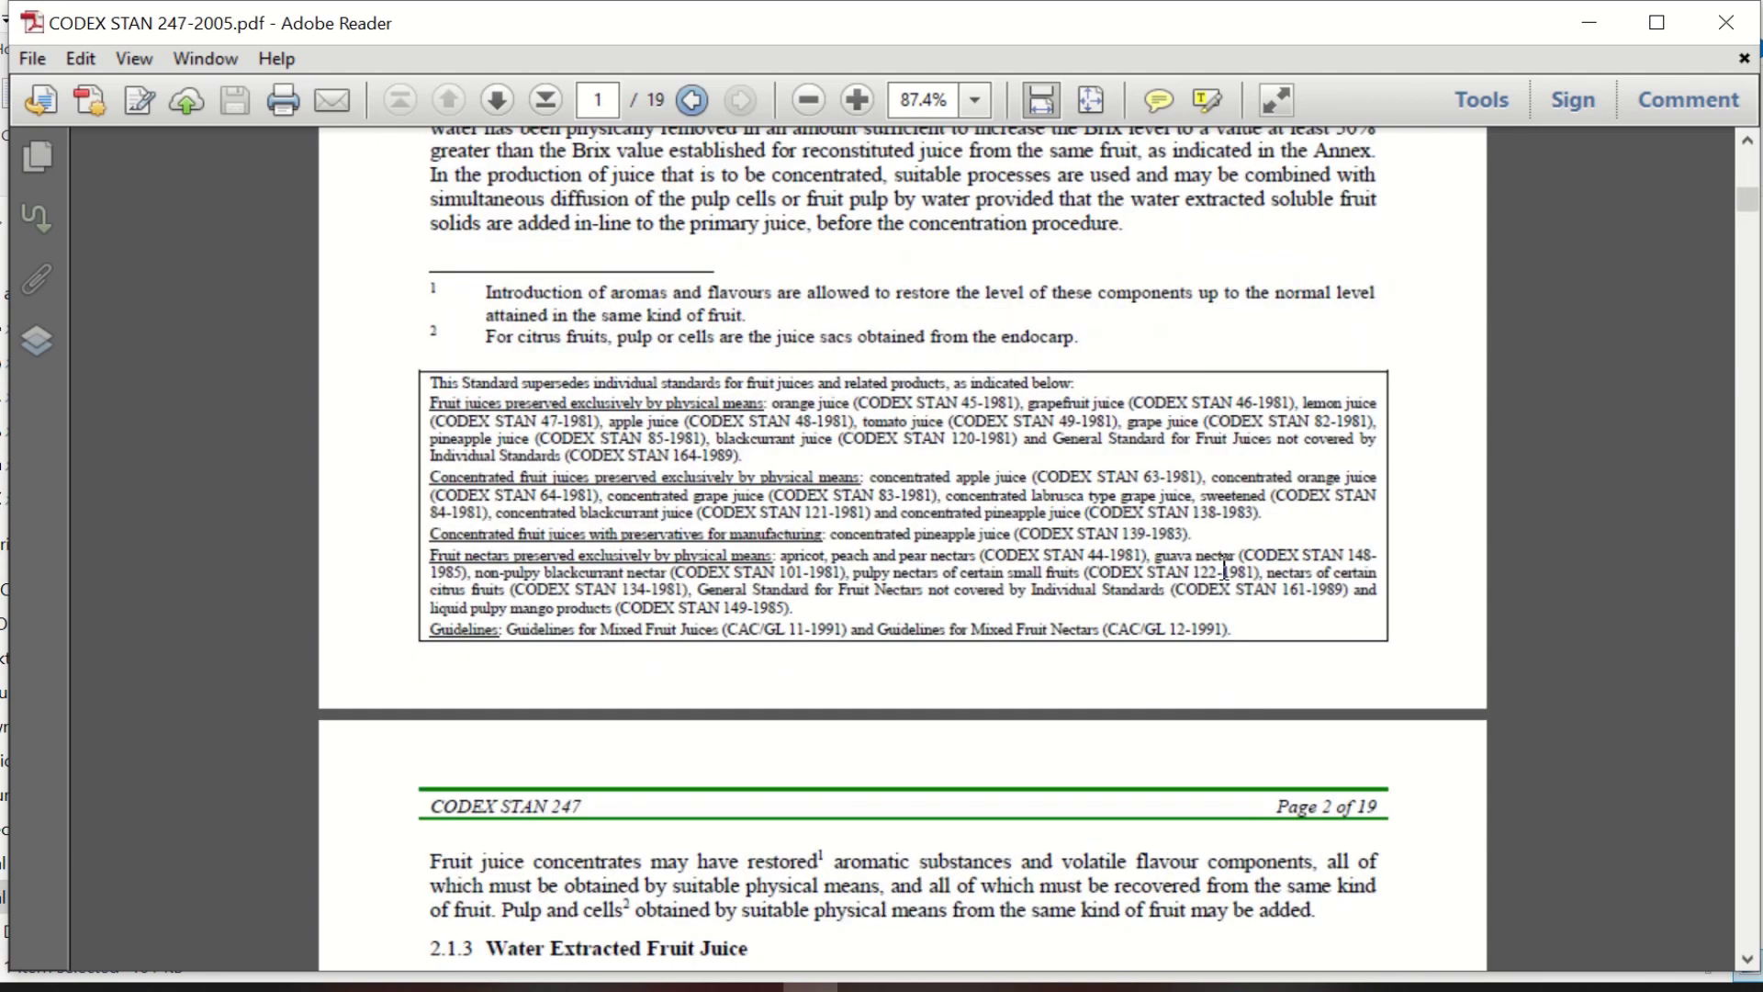
Enlarge the PDF view to 100% and search for "orange", stepping through matches to the naringin and neohesperidin entry on page 13.
key("ctrl+plus")
key("ctrl+f")
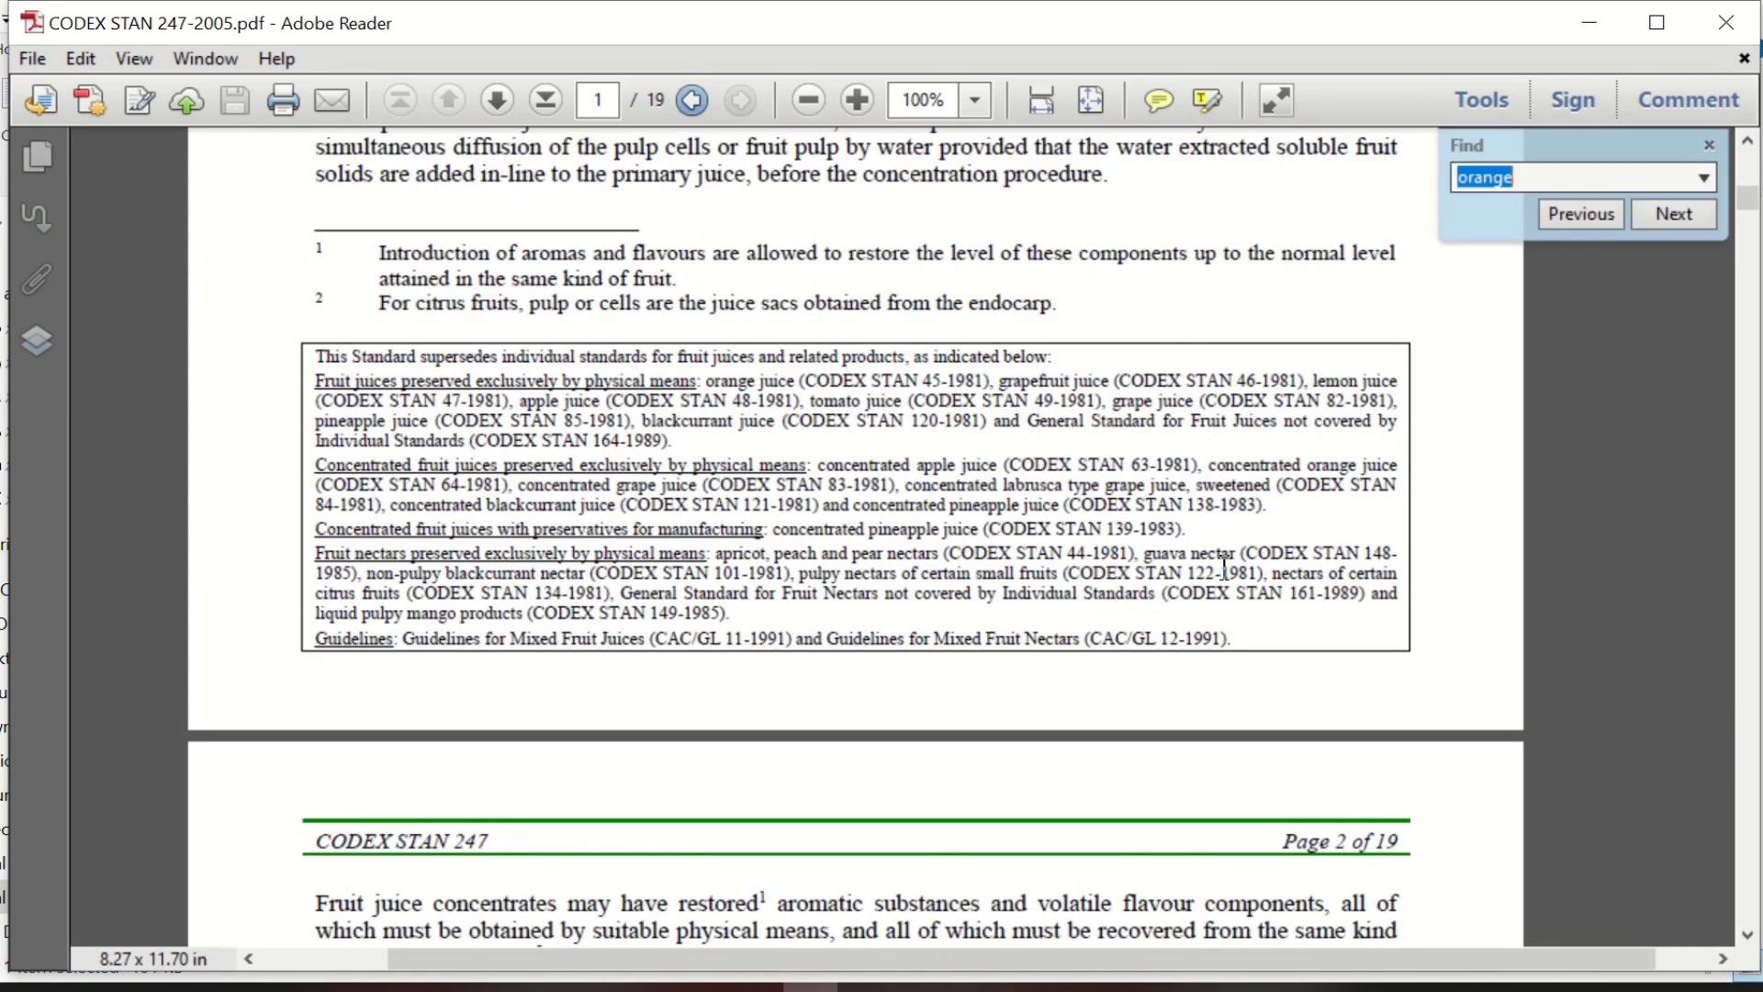
left_click(1666, 213)
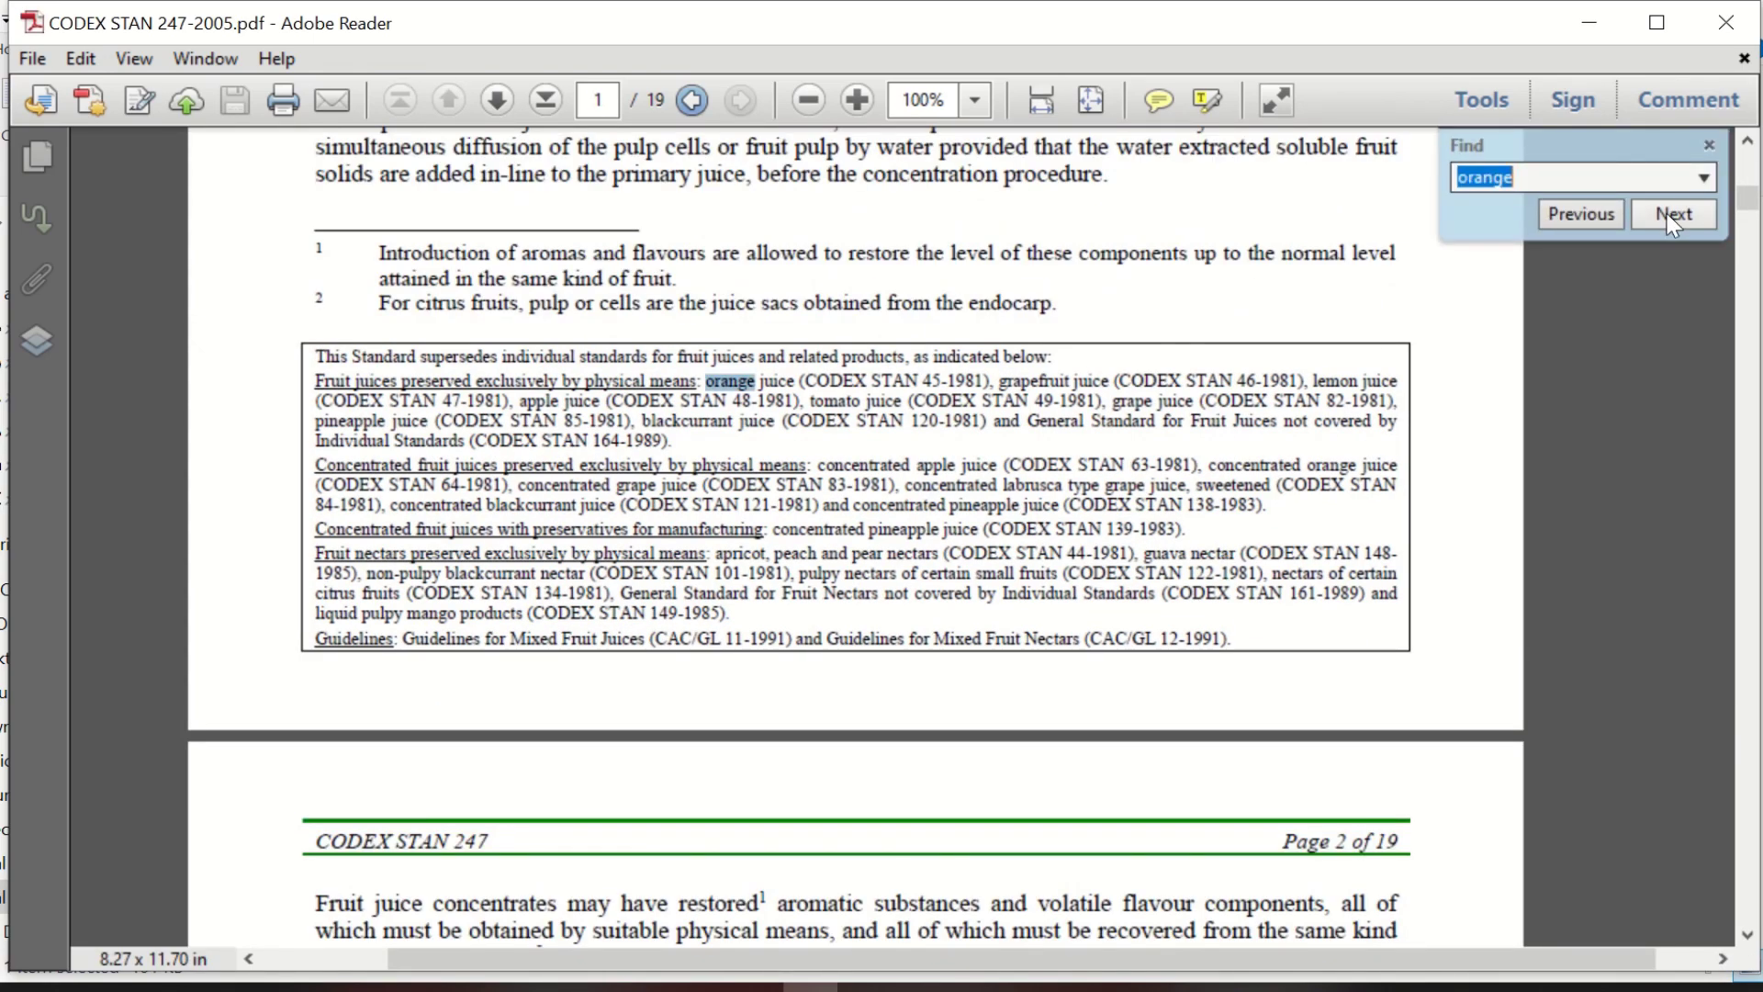
left_click(1667, 213)
left_click(1667, 213)
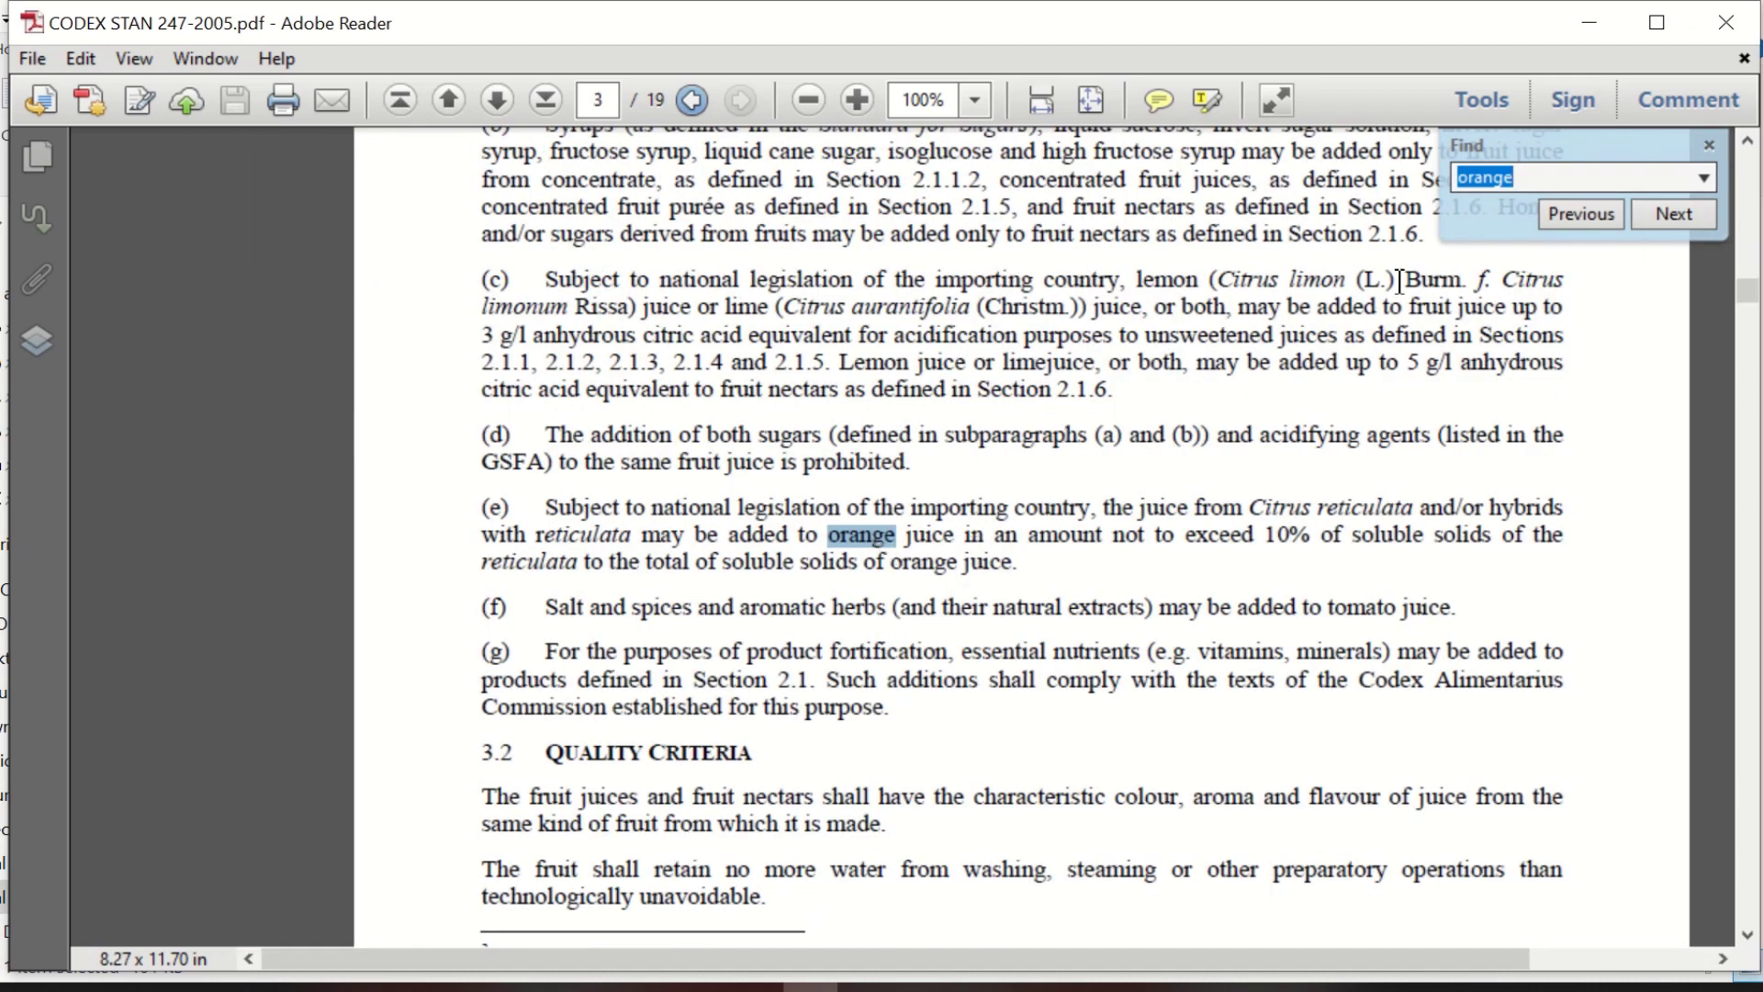
left_click(1701, 217)
left_click(1701, 216)
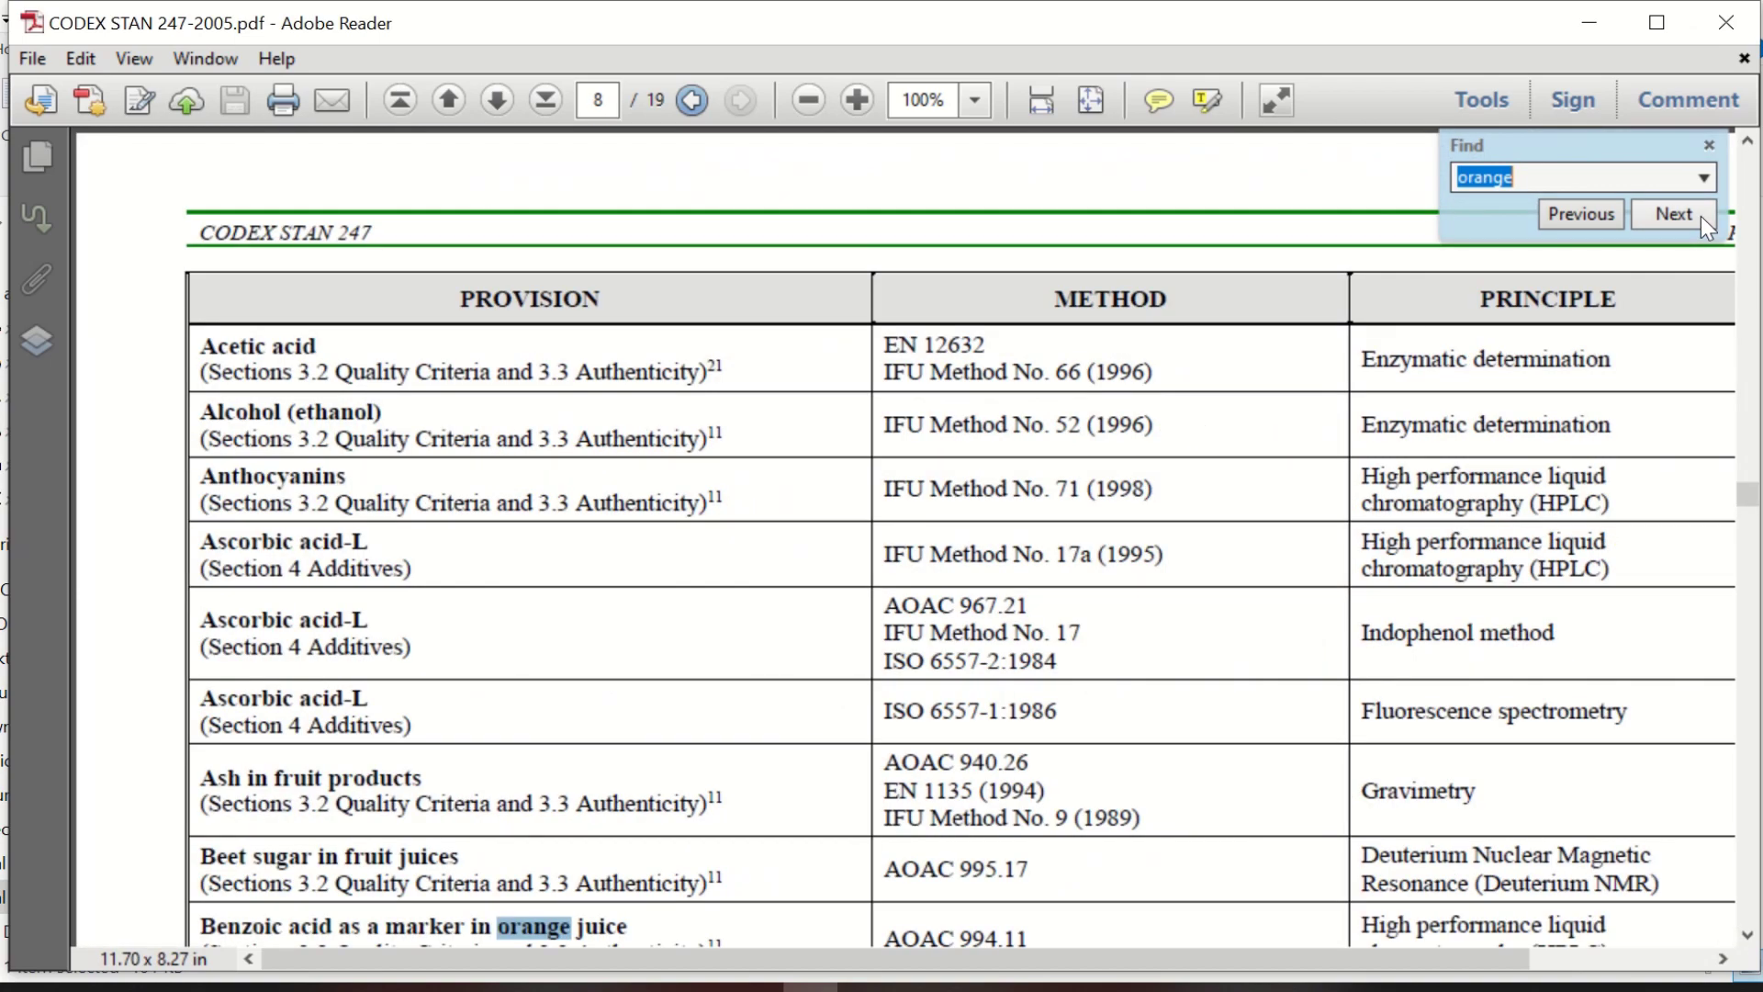
scroll(619, 778, "down", 3)
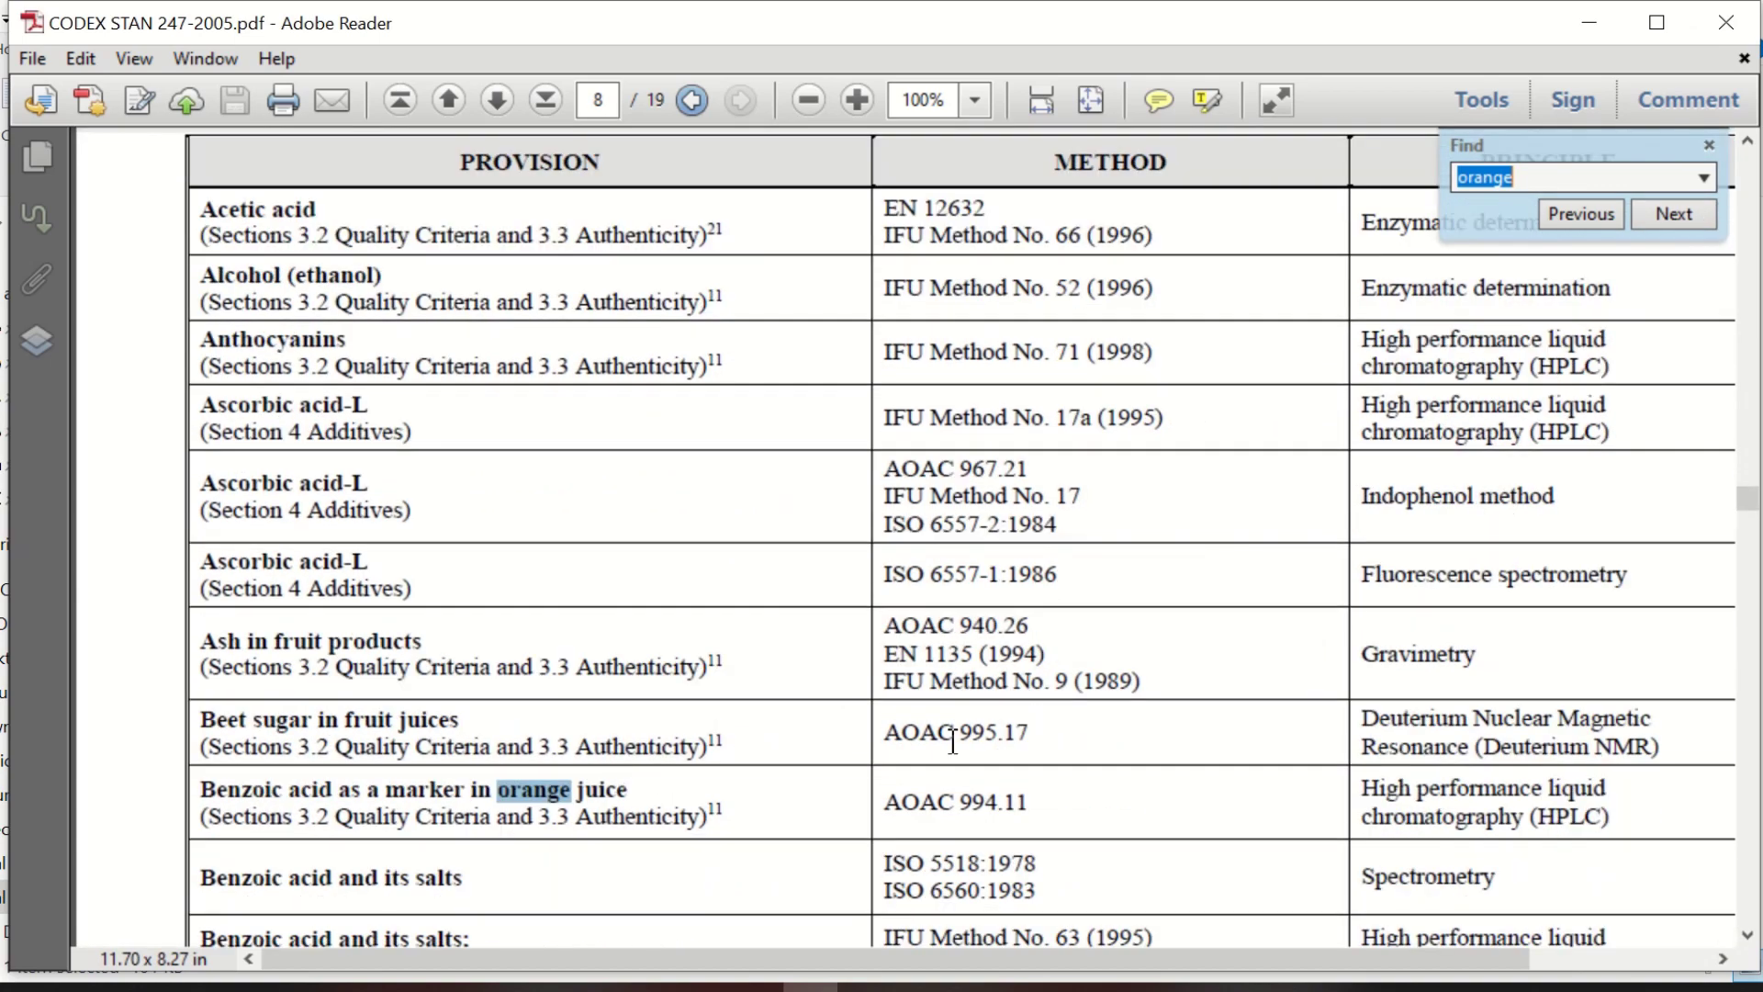
left_click(1701, 220)
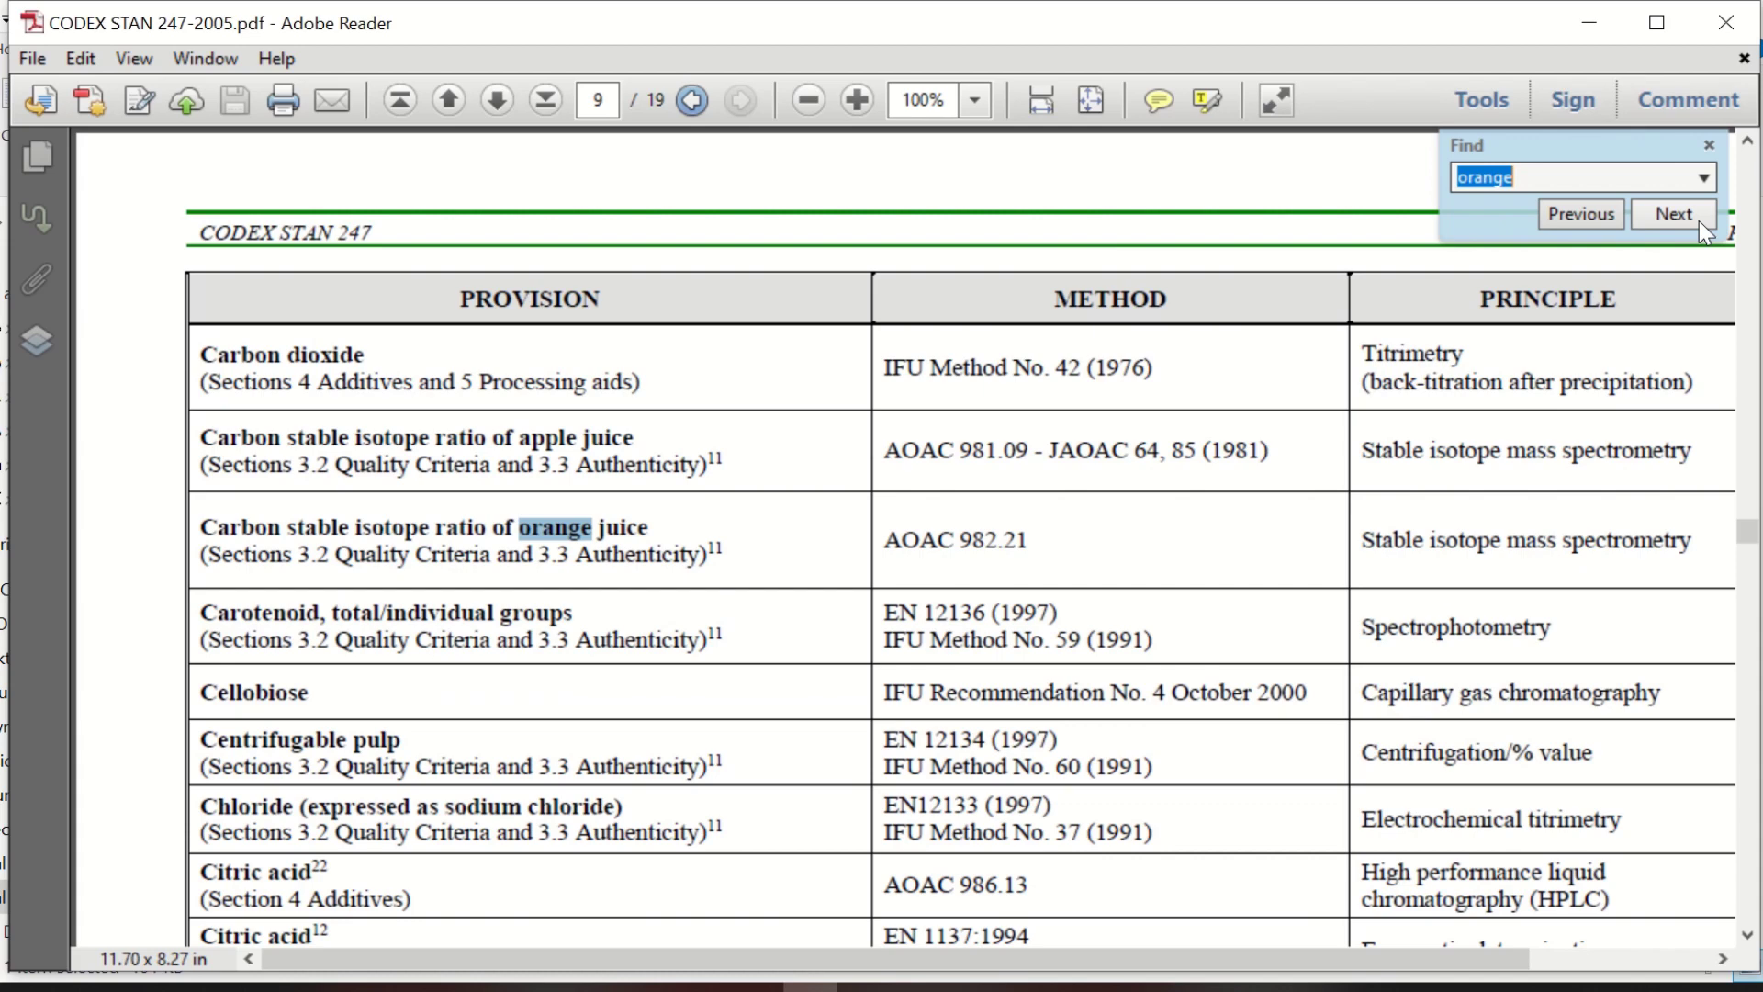
left_click(1700, 220)
left_click(1699, 220)
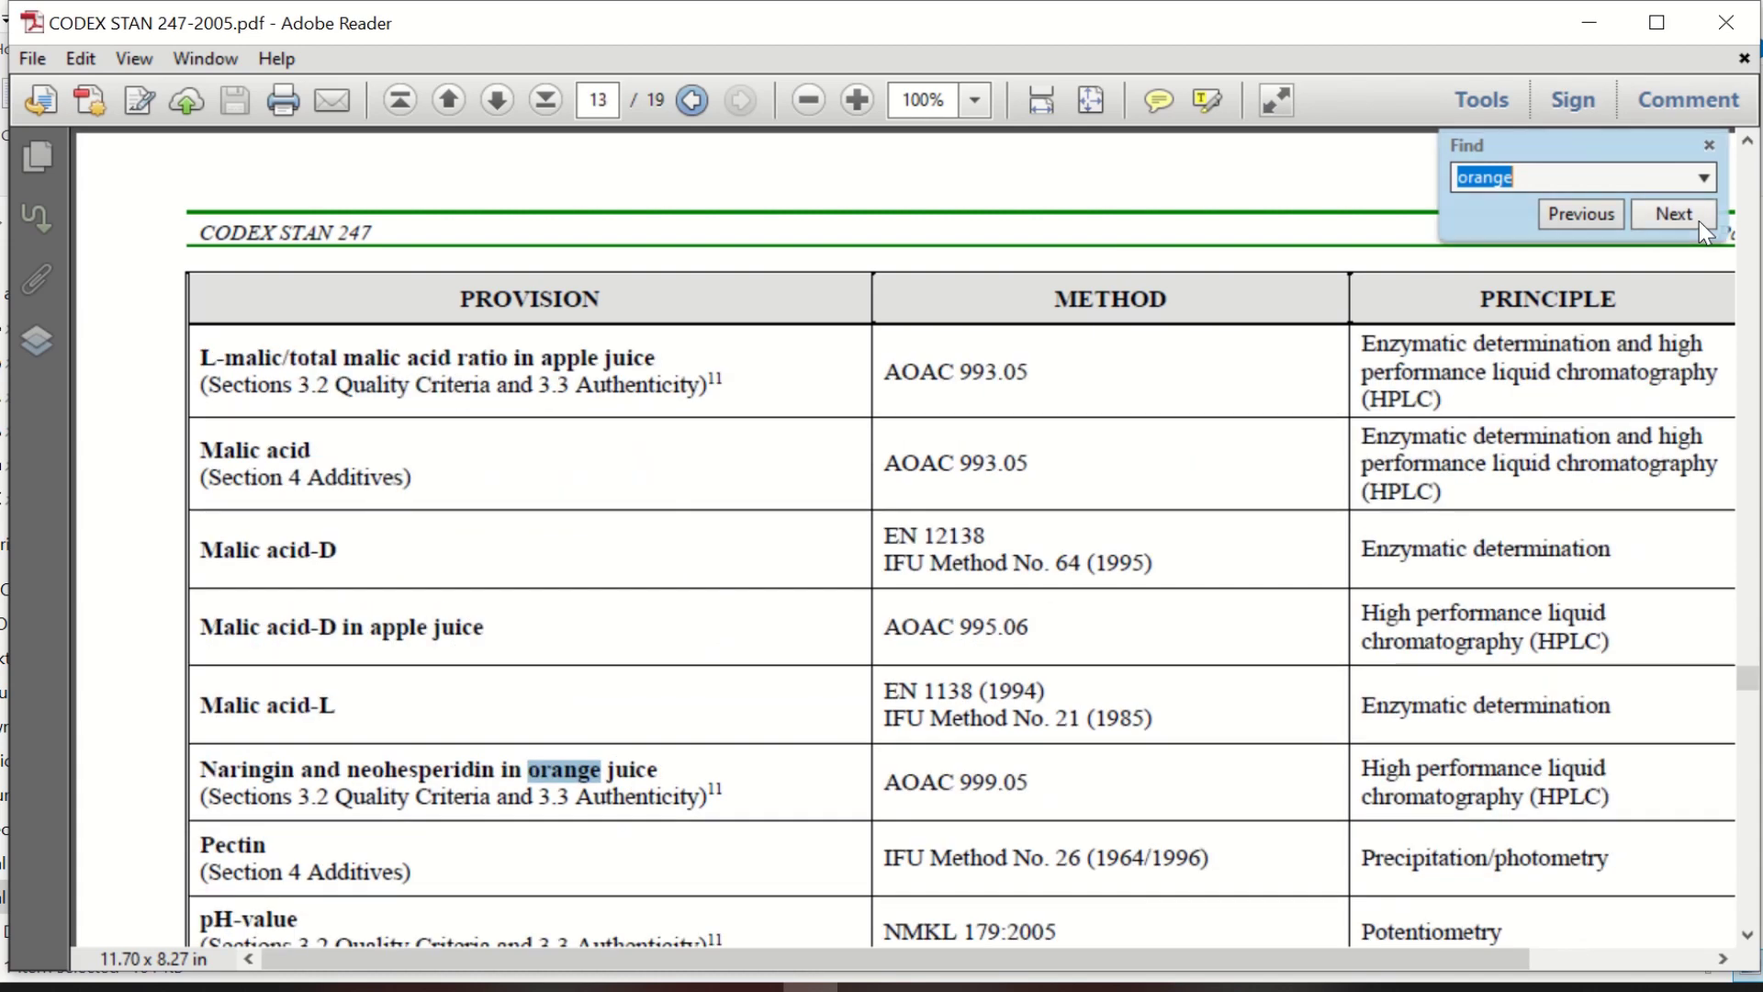
Step through the remaining "orange" matches to the Citrus sinensis Brix entry on page 16, finish the search and switch back to Word.
left_click(1699, 219)
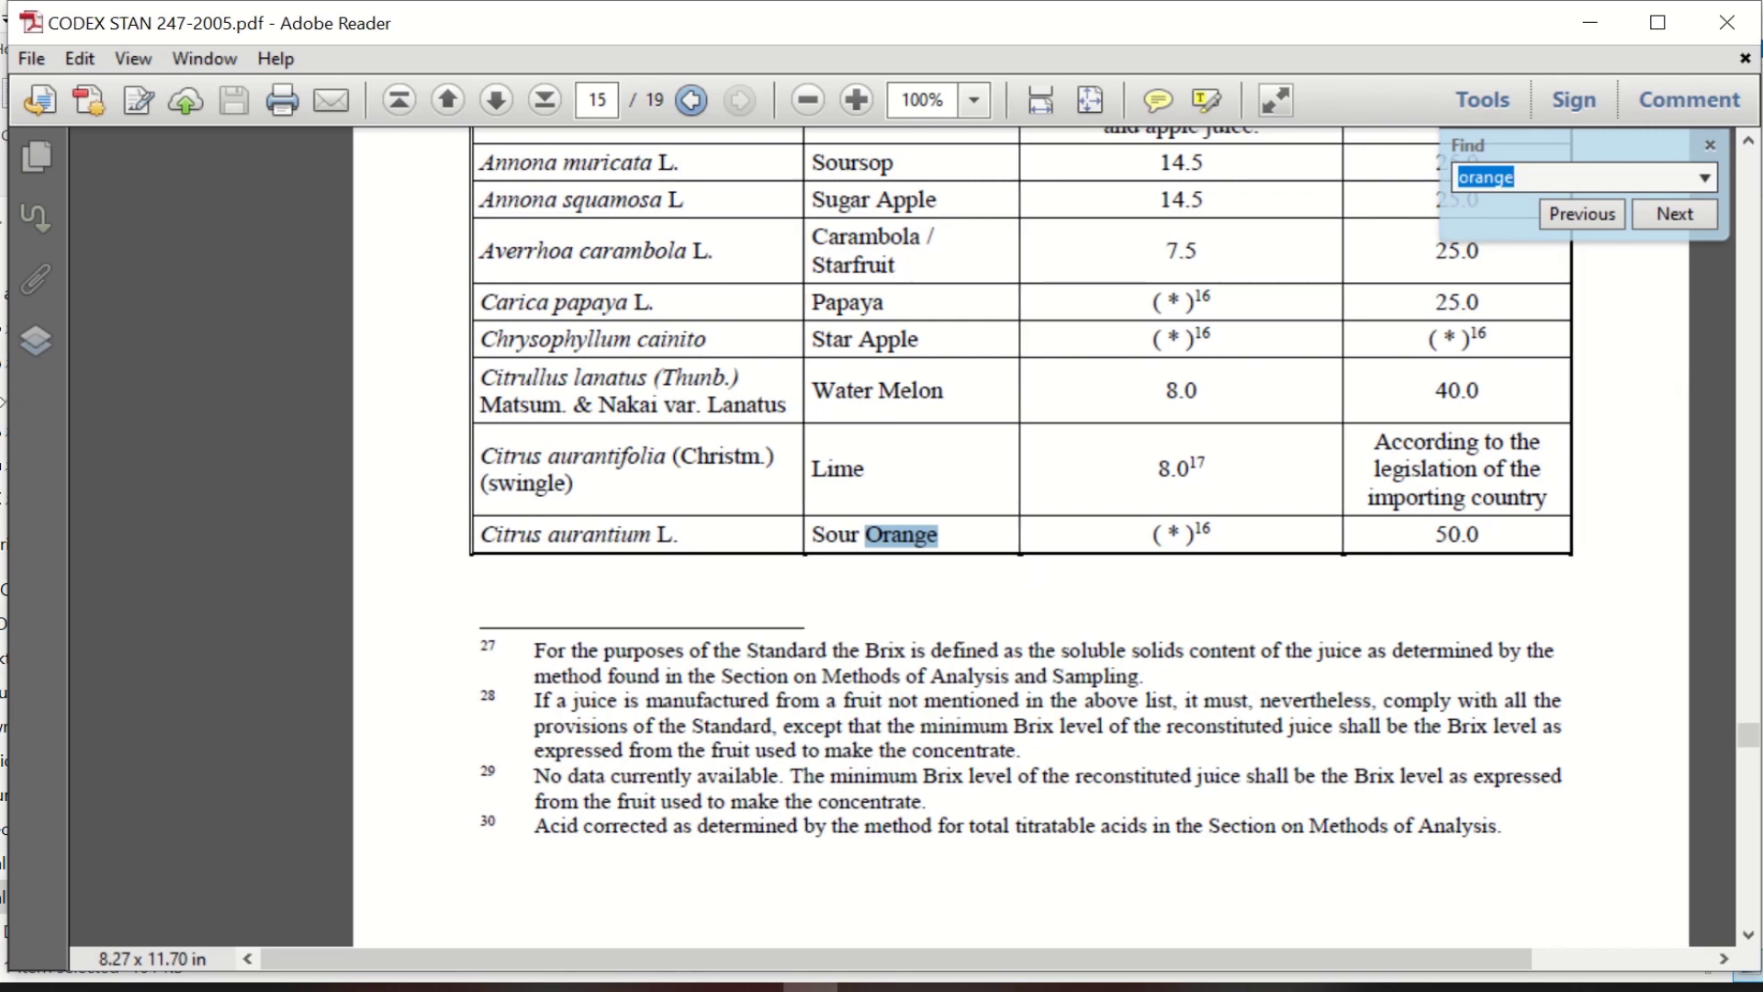
left_click_drag(8, 496, 0, 496)
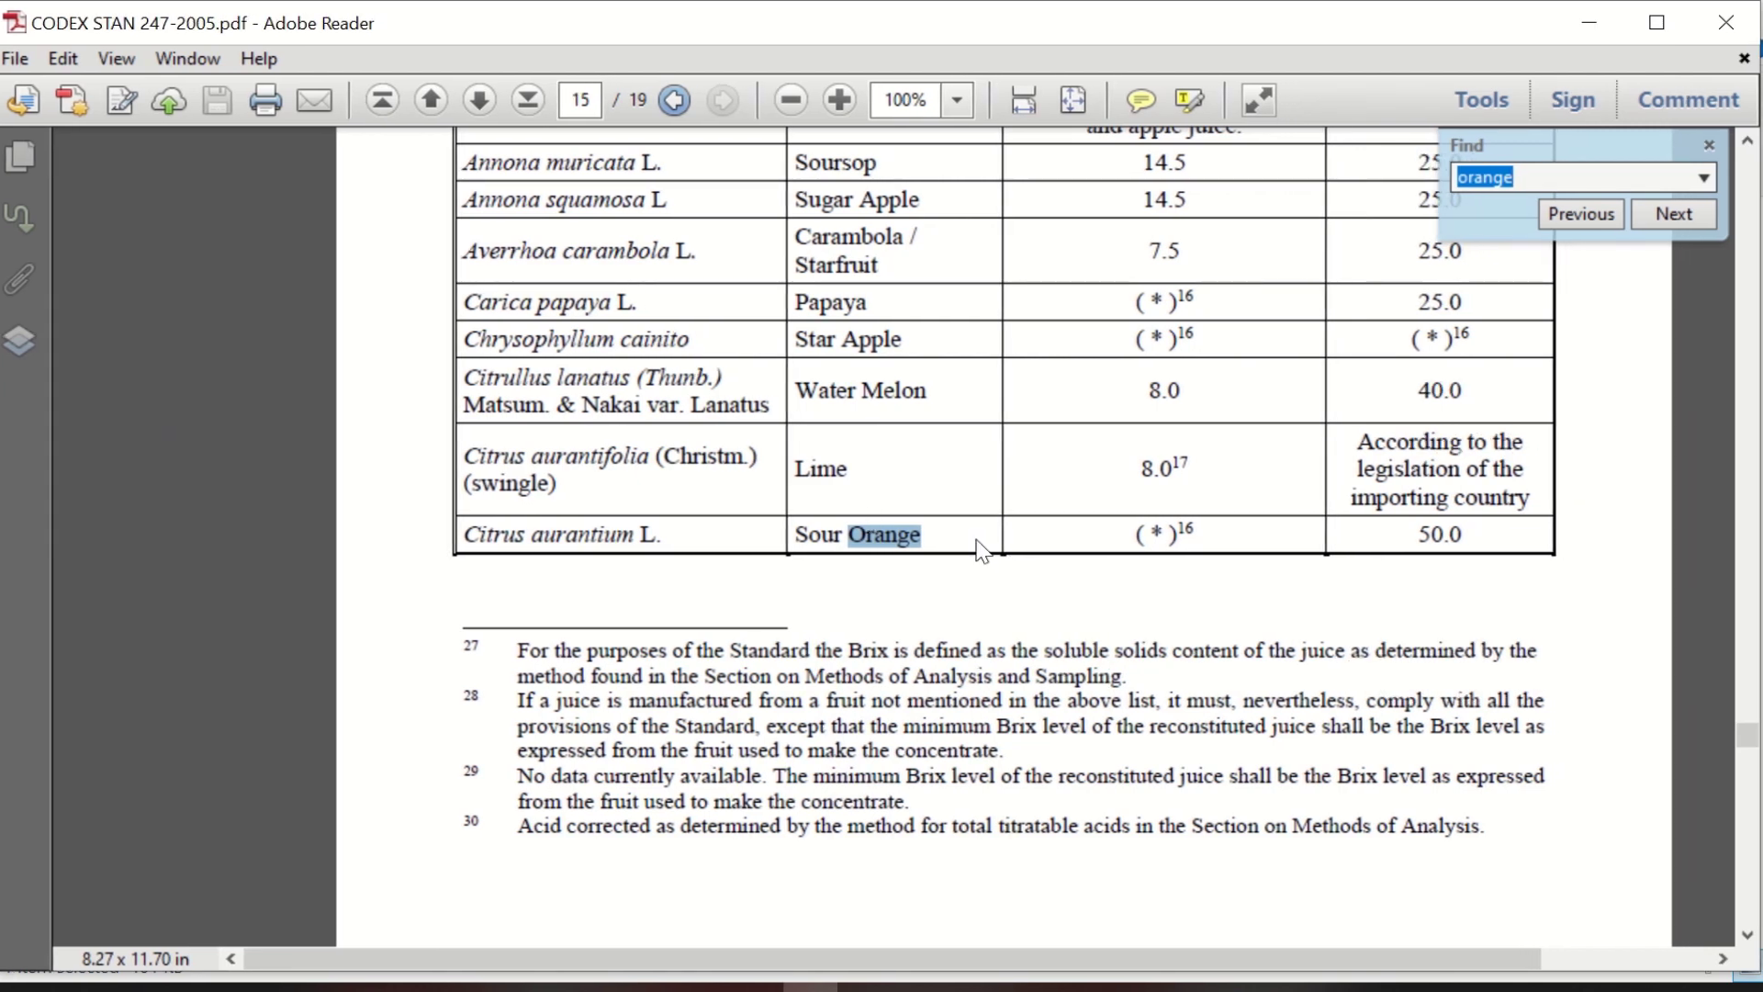
left_click(986, 549)
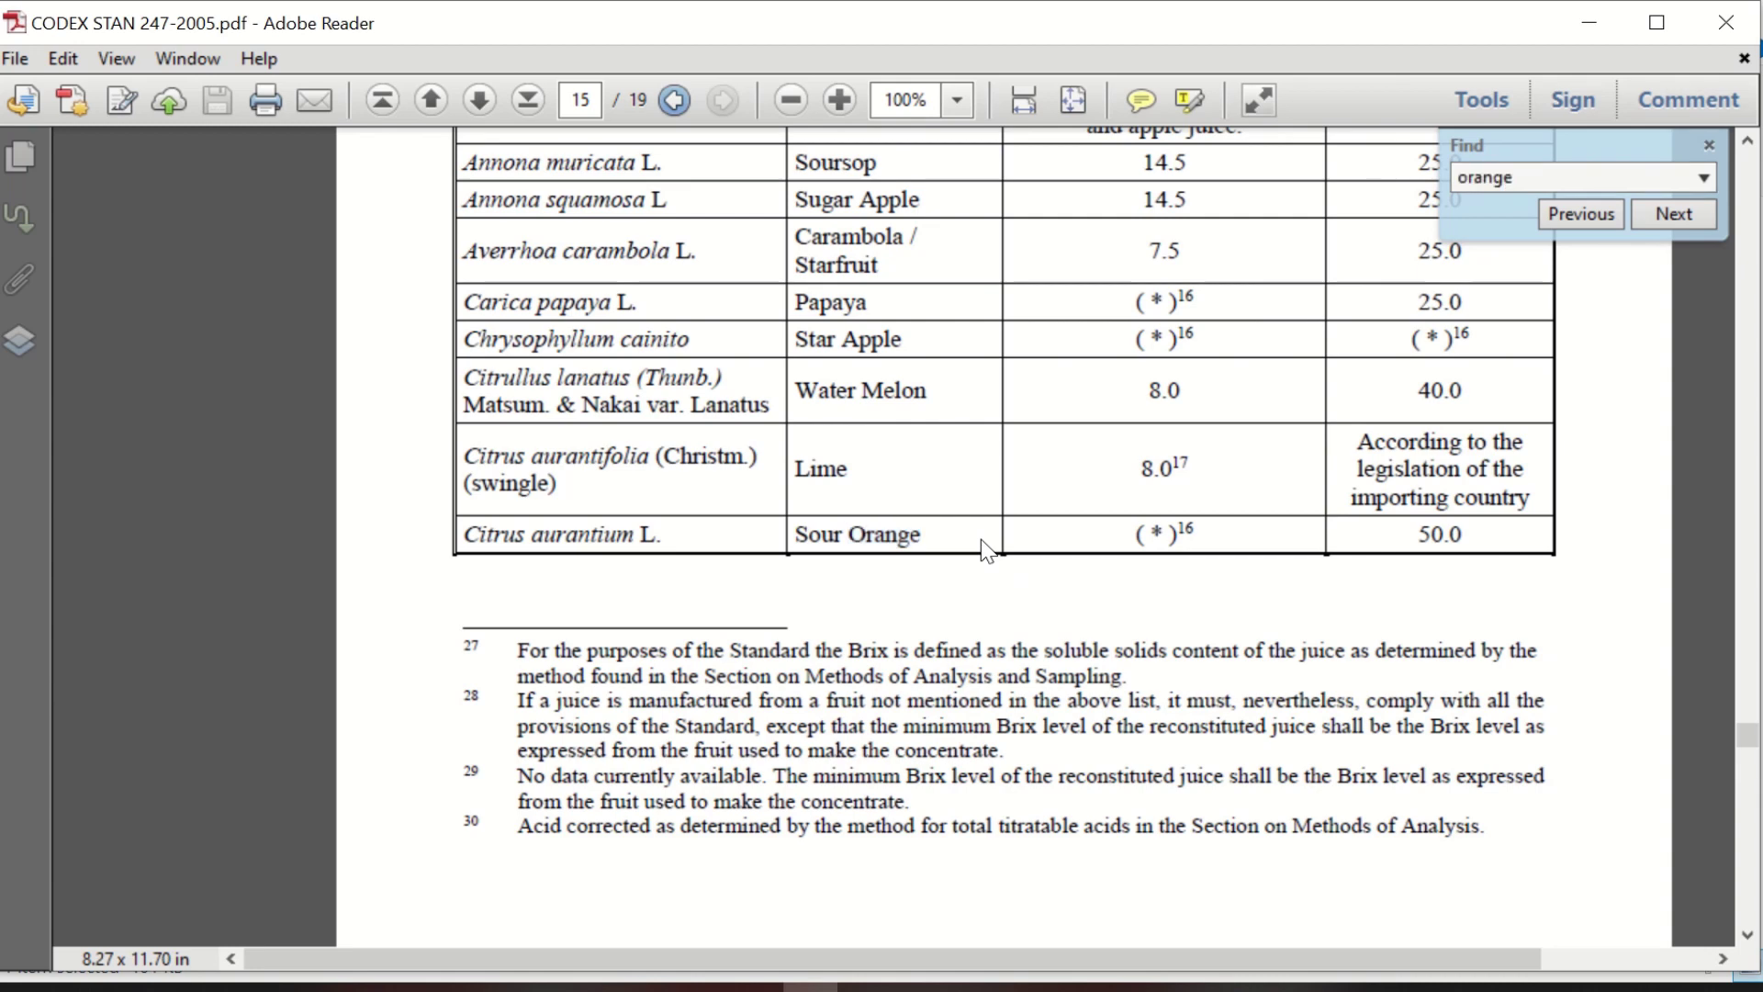
left_click(1684, 225)
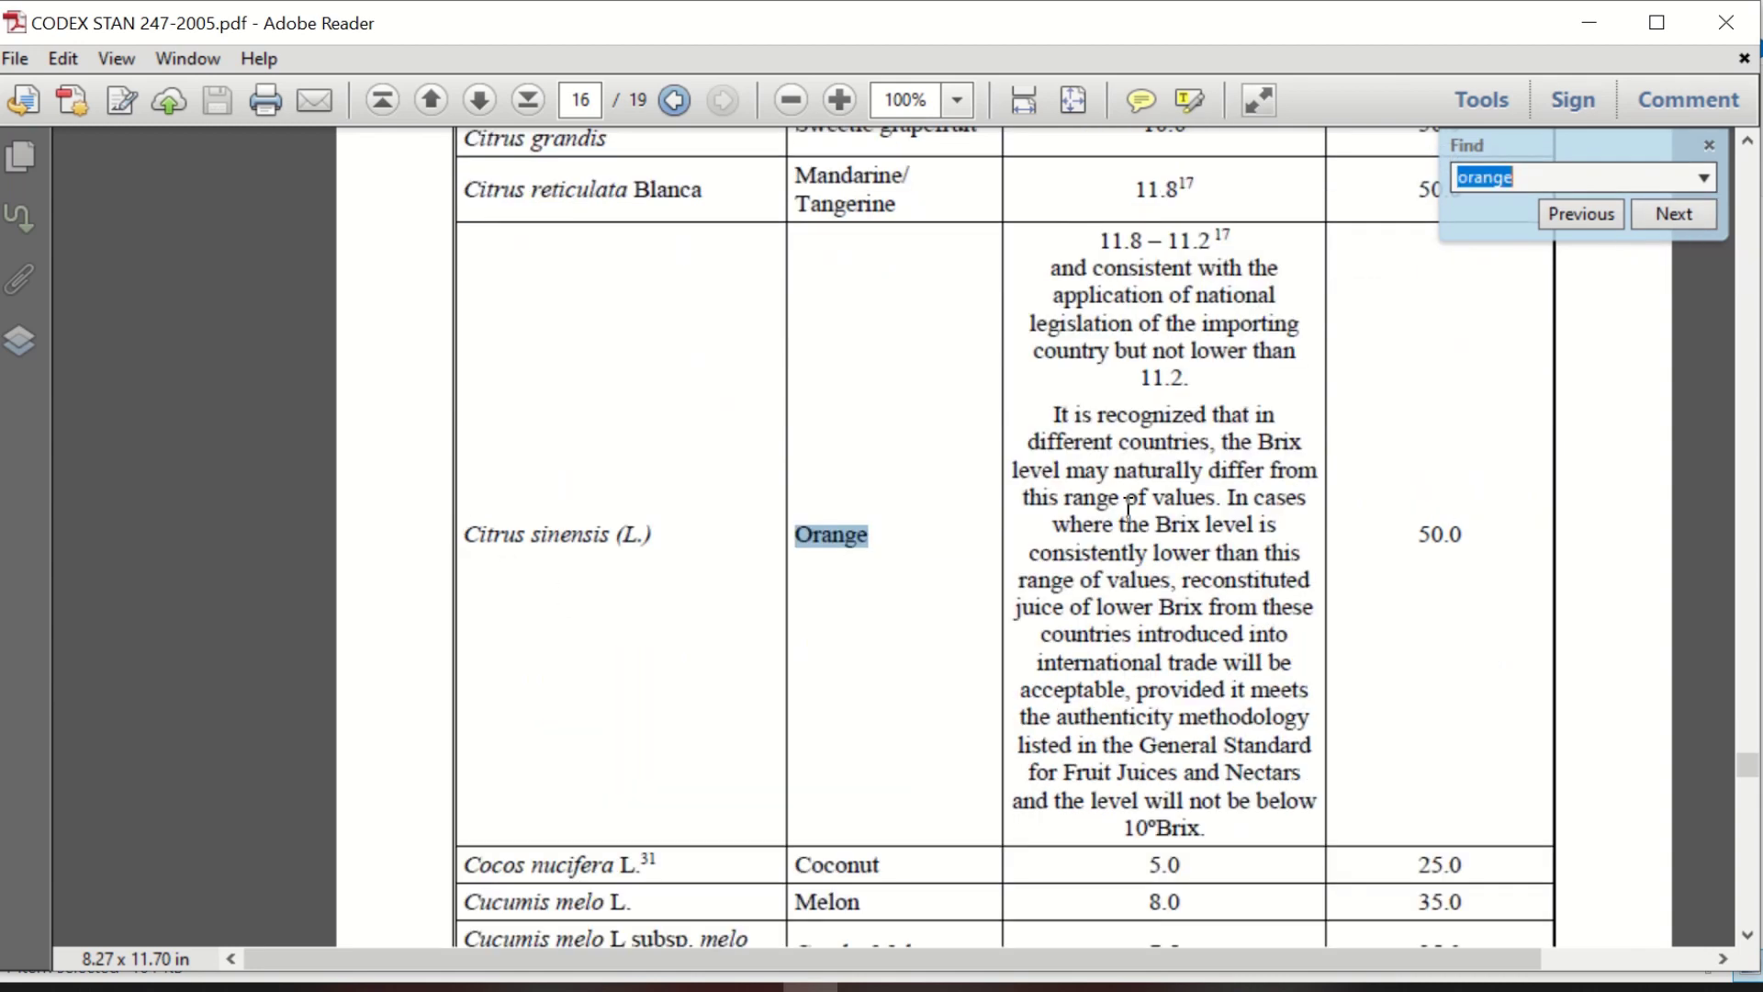
left_click_drag(1157, 497, 1166, 678)
left_click(1166, 714)
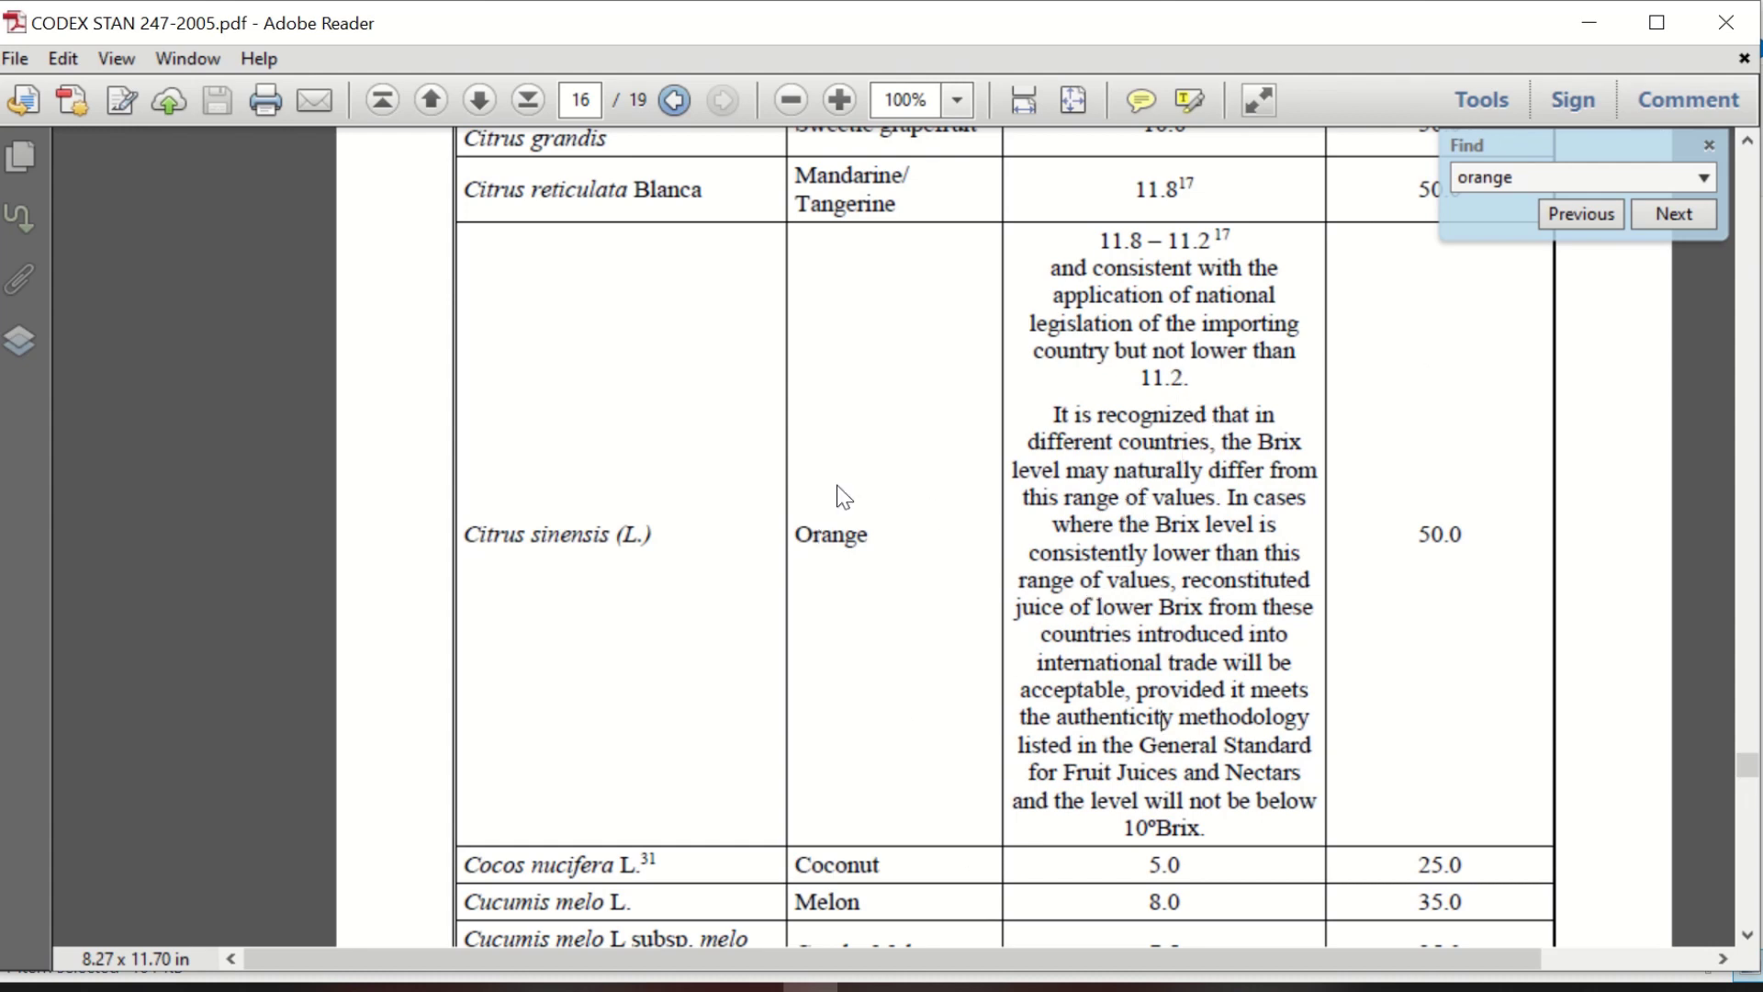
double_click(847, 535)
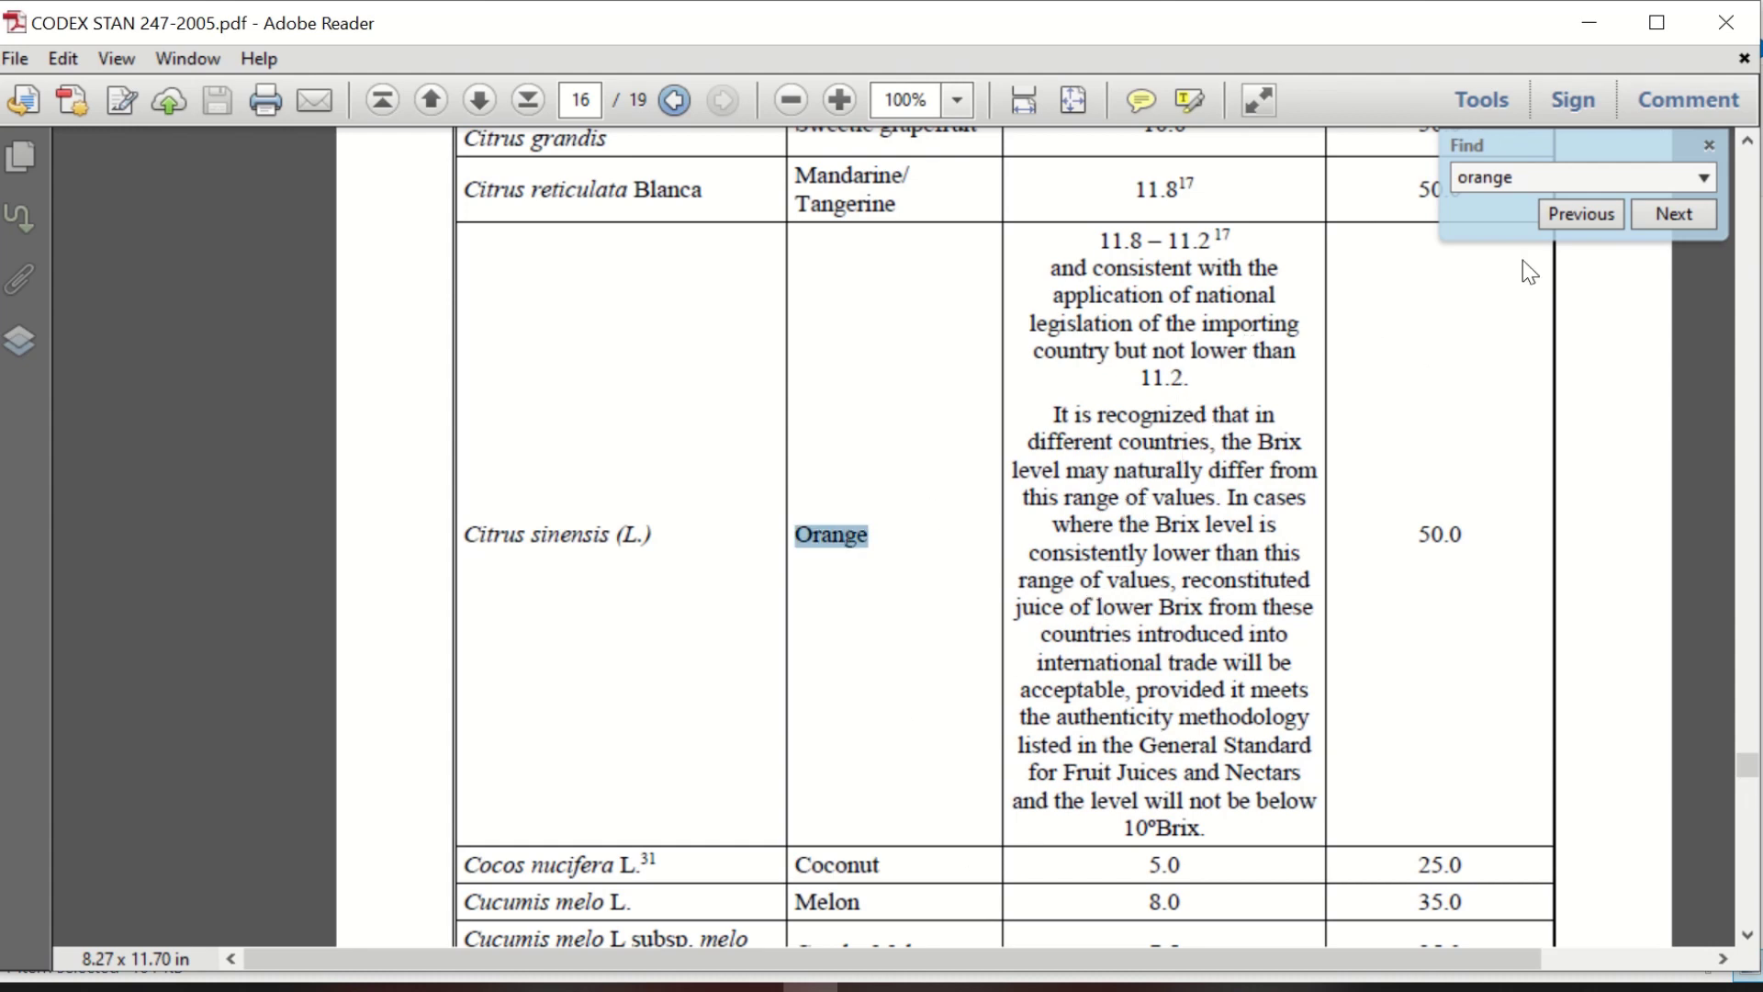
left_click(1658, 220)
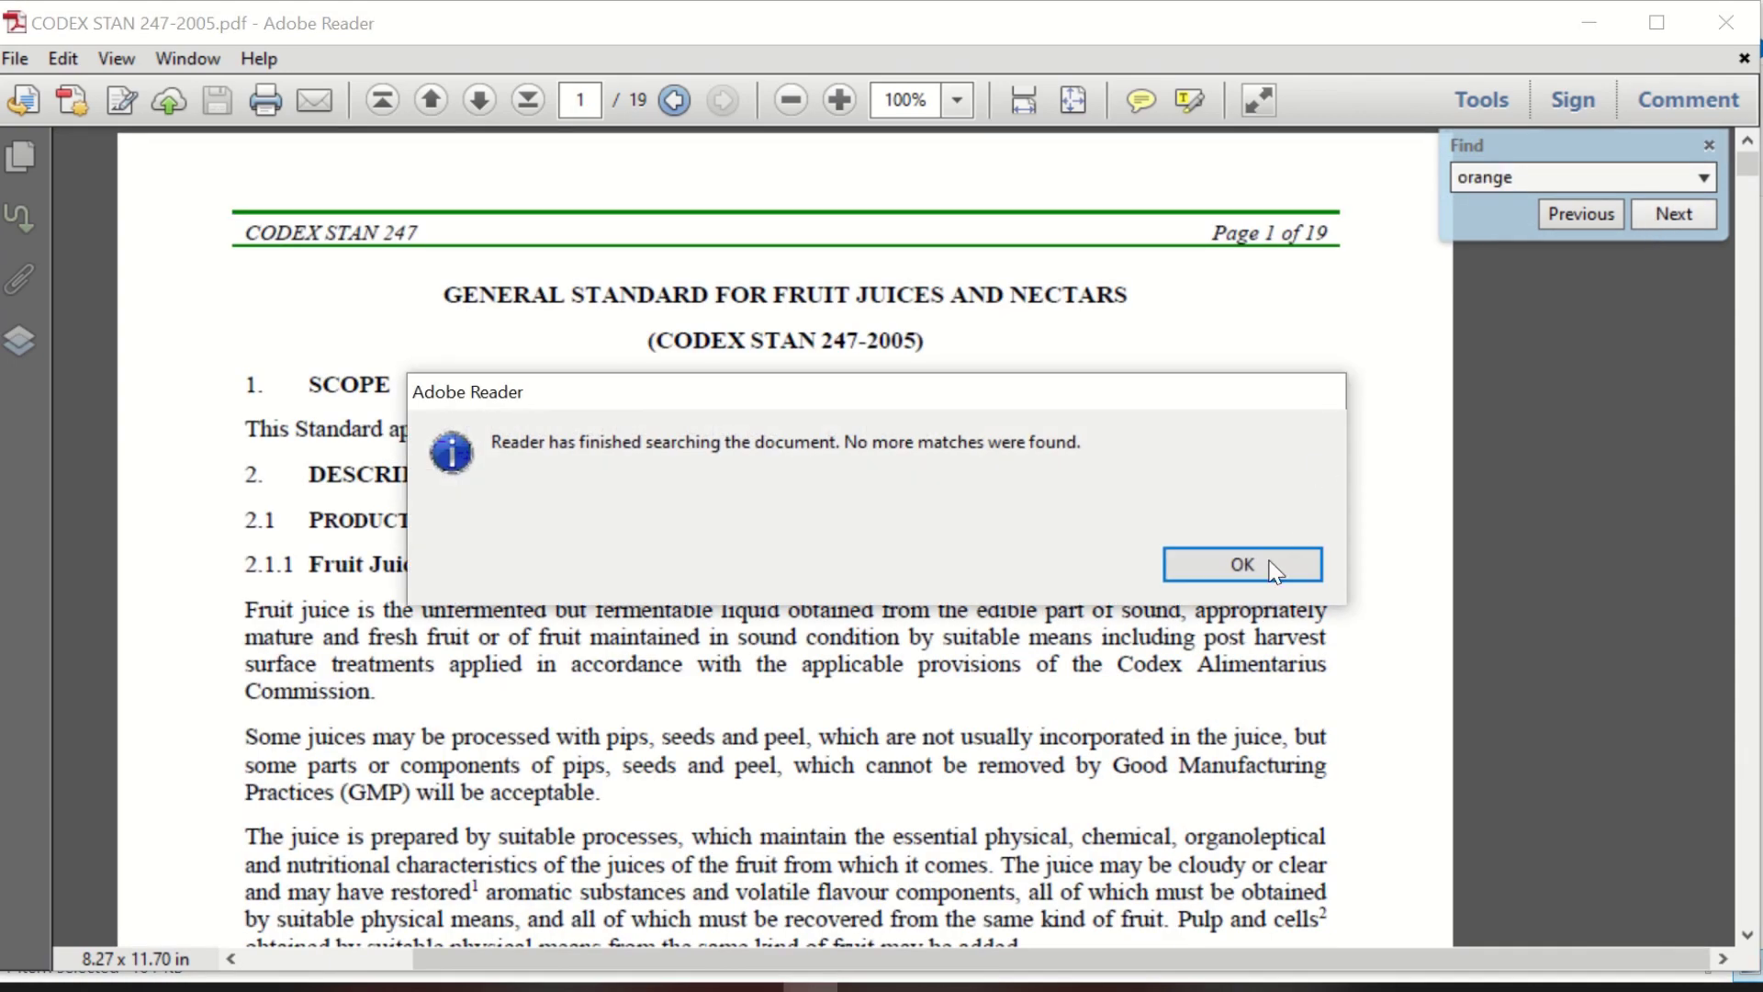
left_click(1267, 569)
left_click(1596, 22)
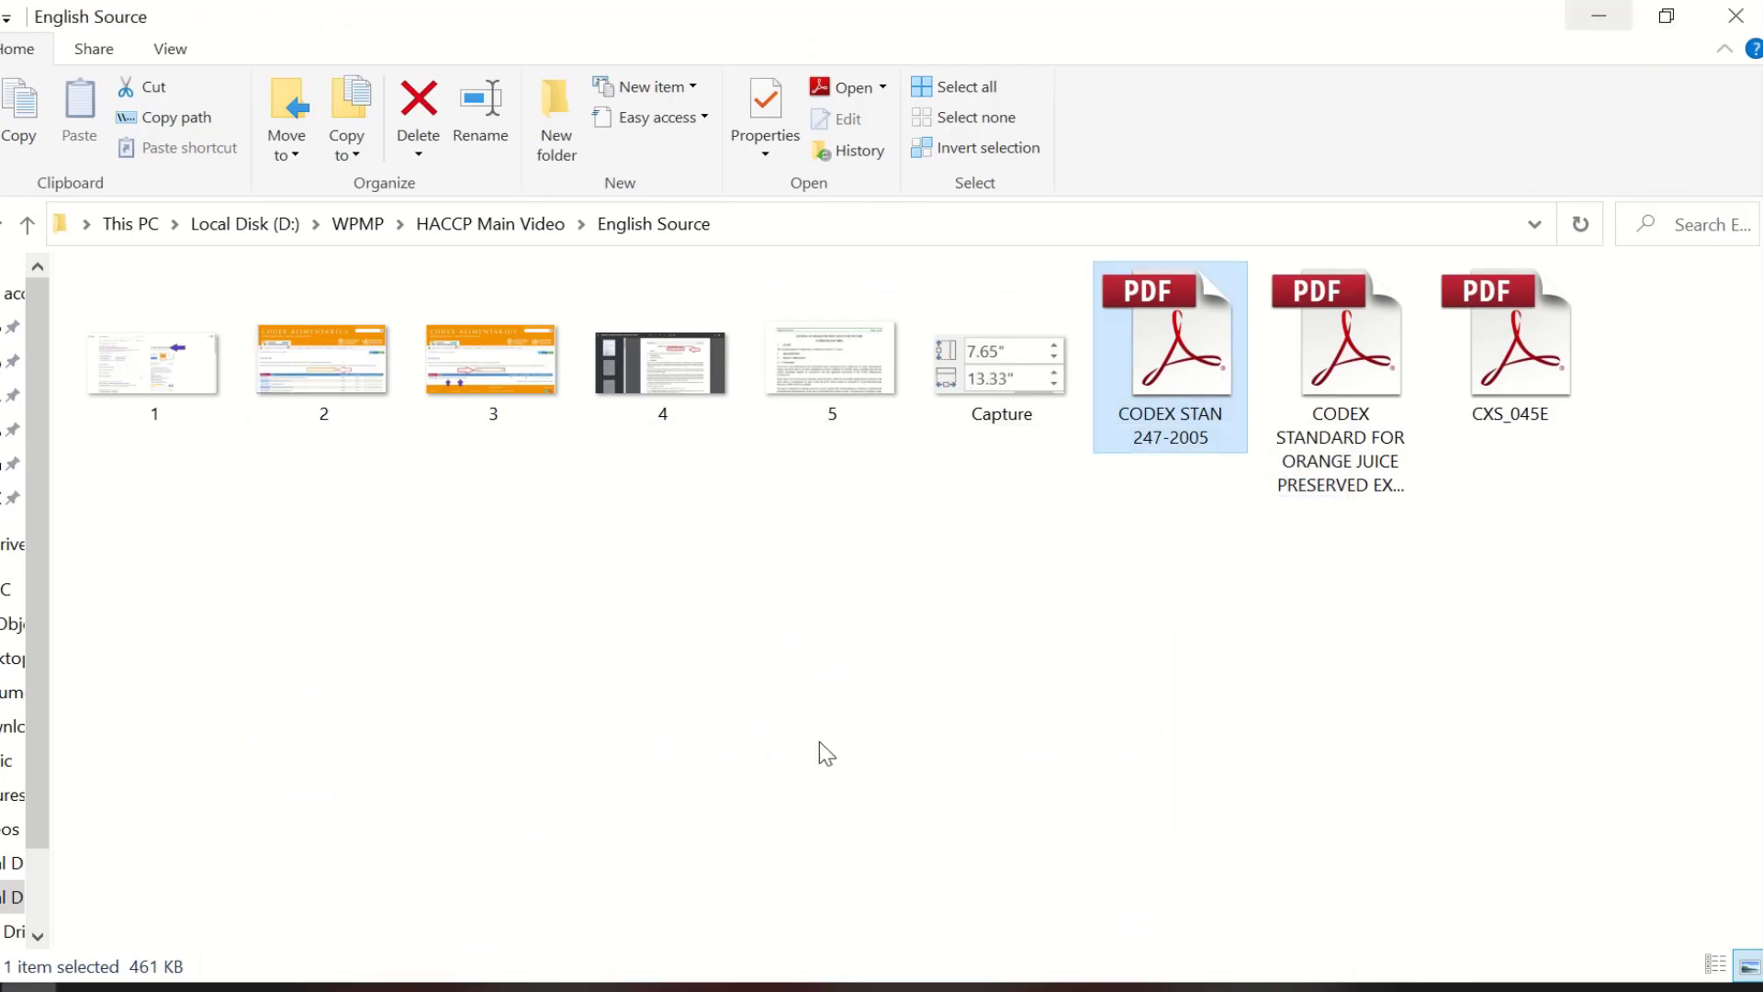
left_click(649, 981)
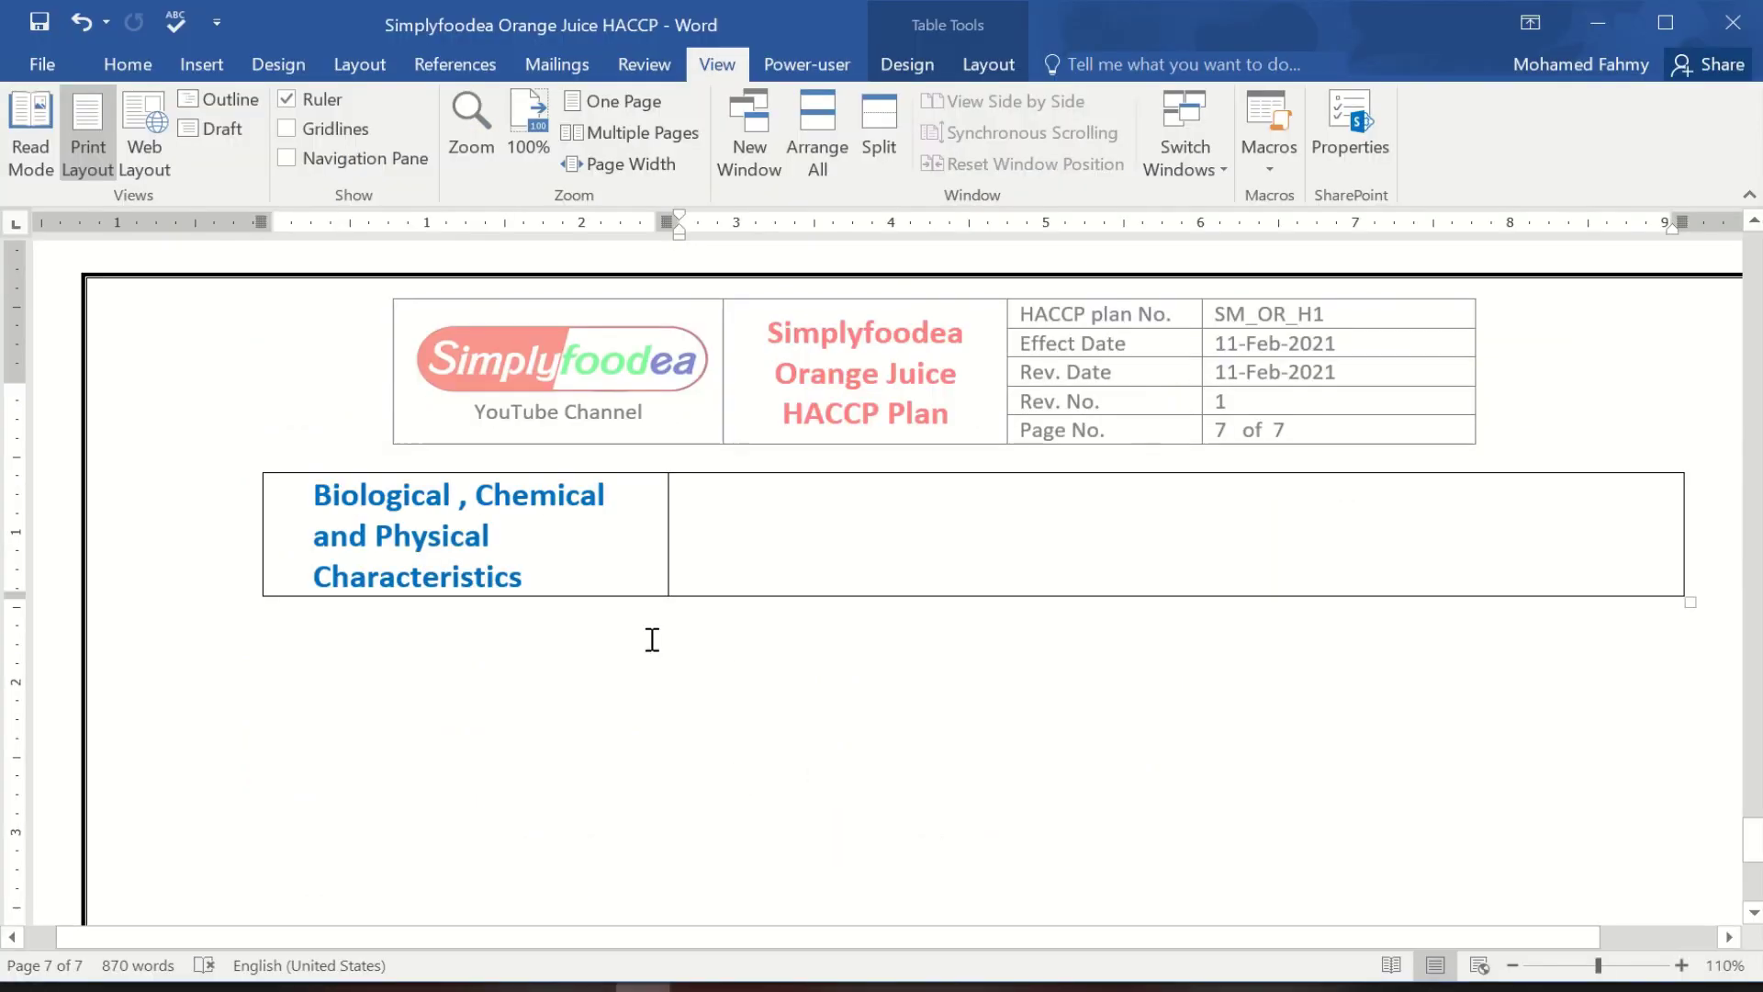
left_click(717, 531)
type("Biolog")
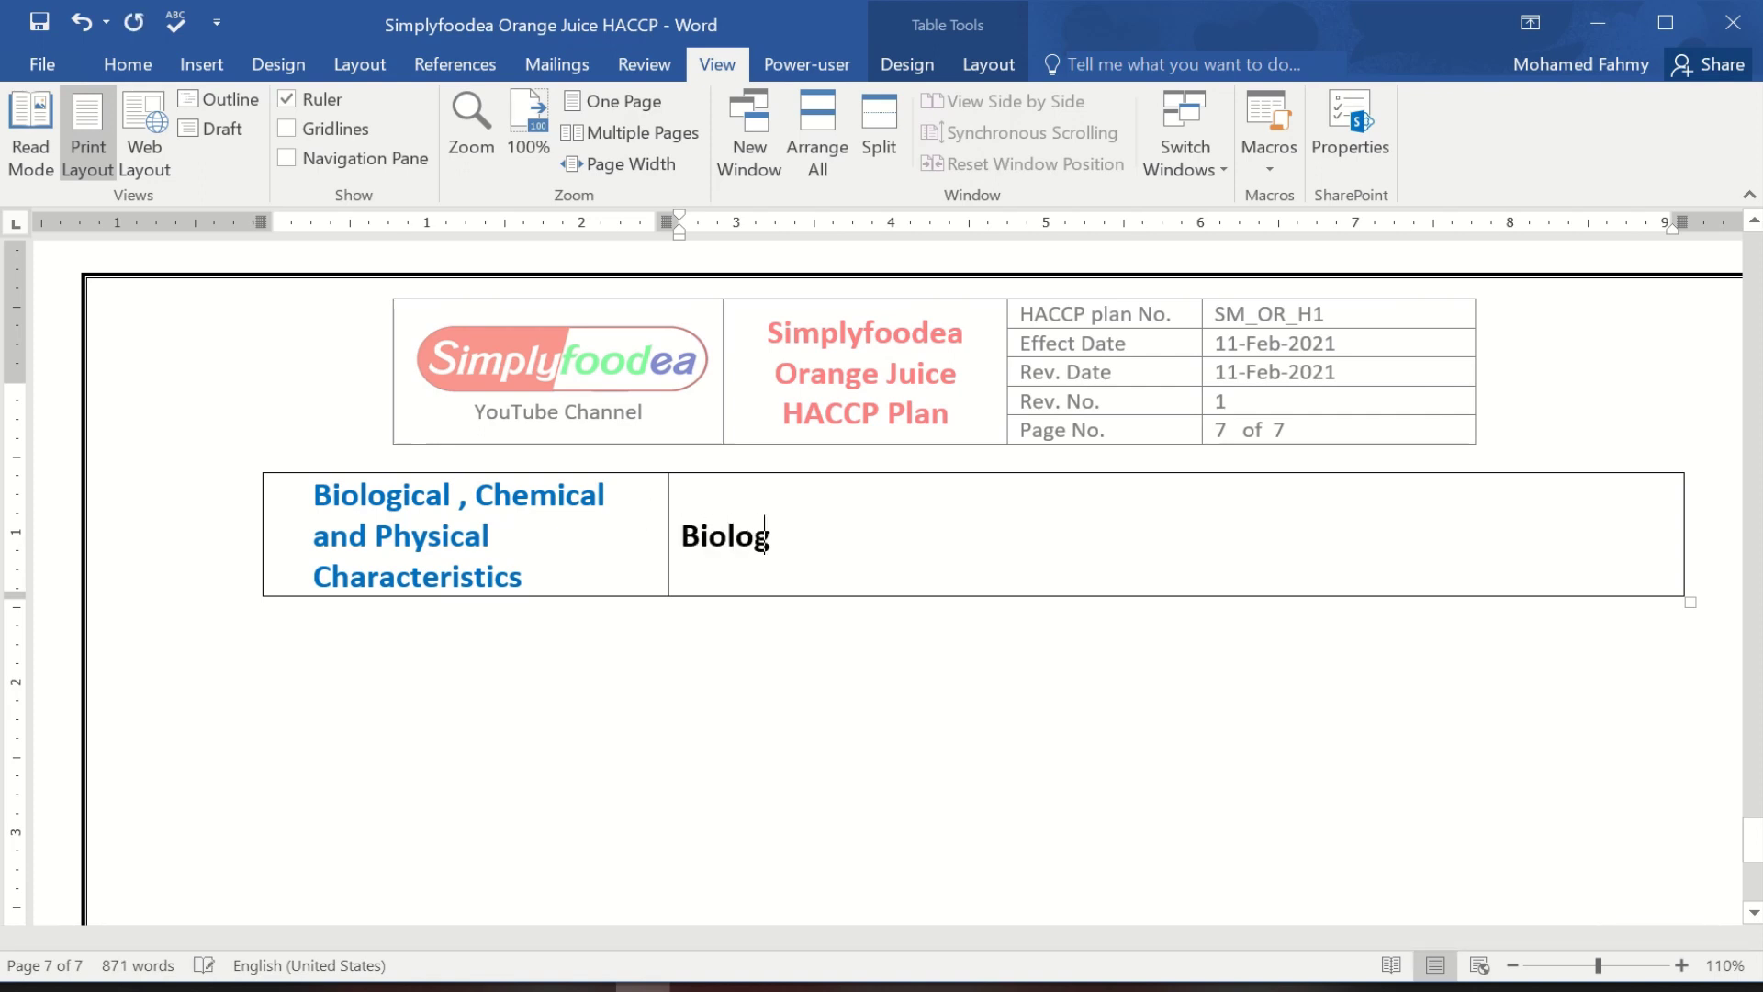
type("ical")
type("S")
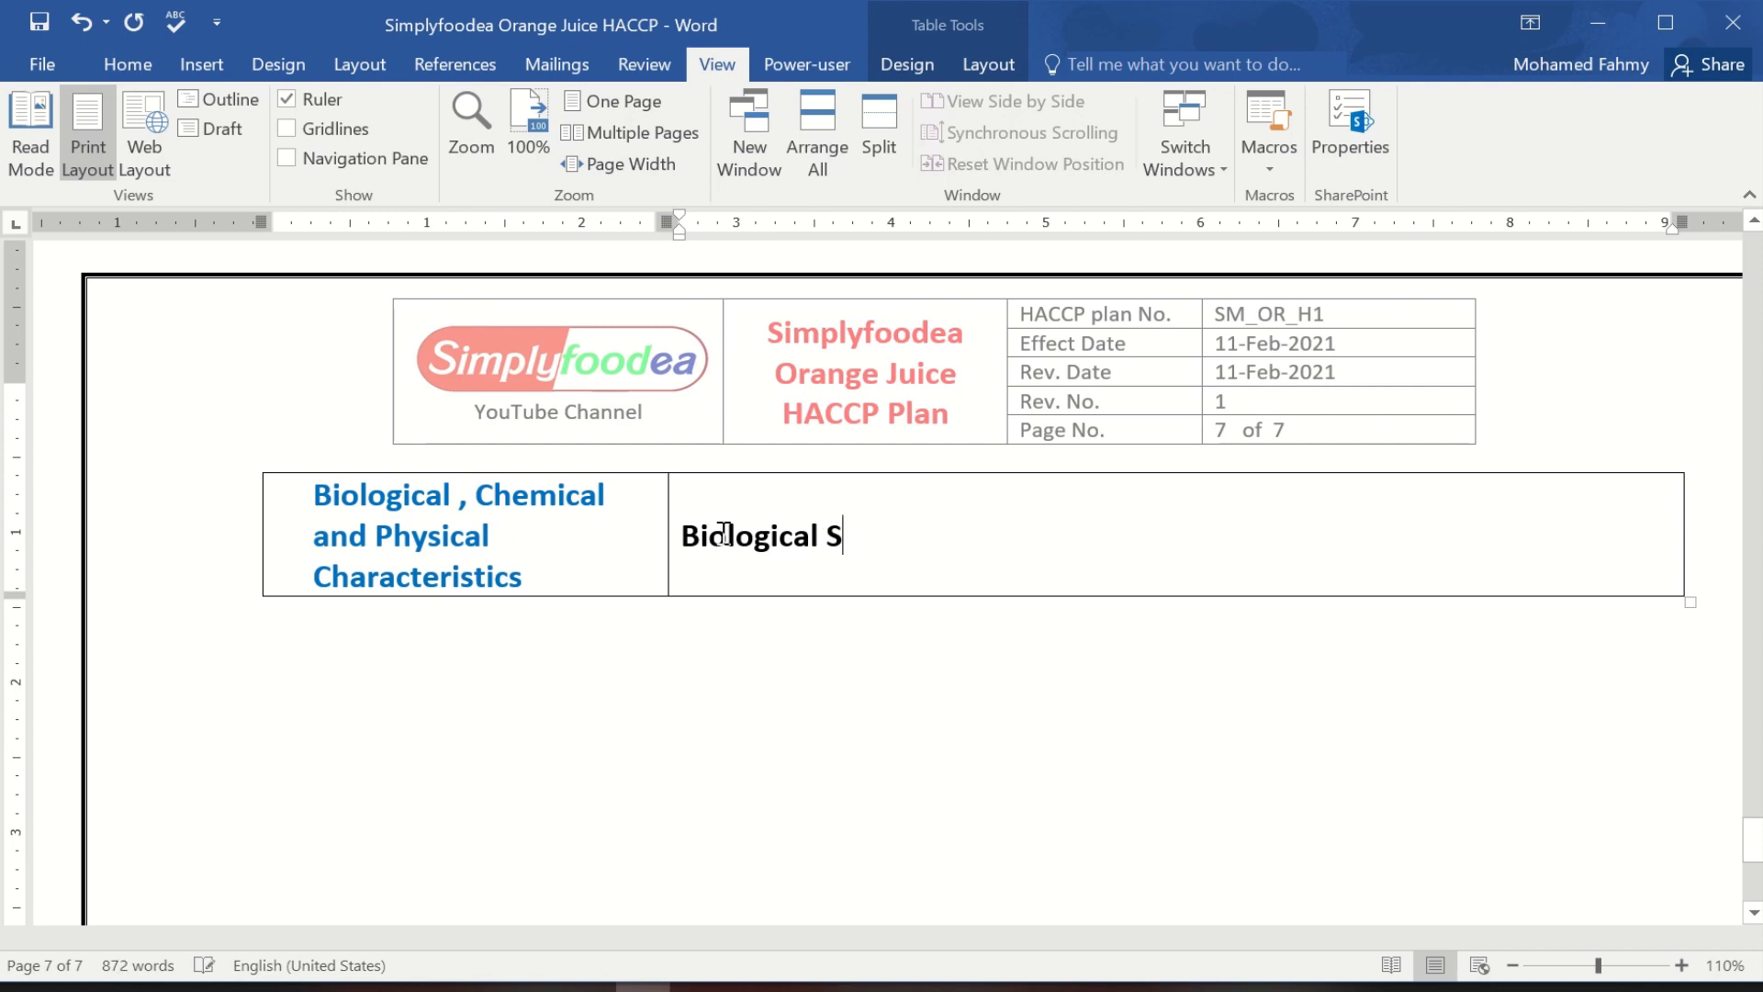
key("BackSpace")
key("BackSpace")
key("BackSpace")
key("BackSpace")
key("BackSpace")
key("BackSpace")
key("BackSpace")
key("BackSpace")
key("BackSpace")
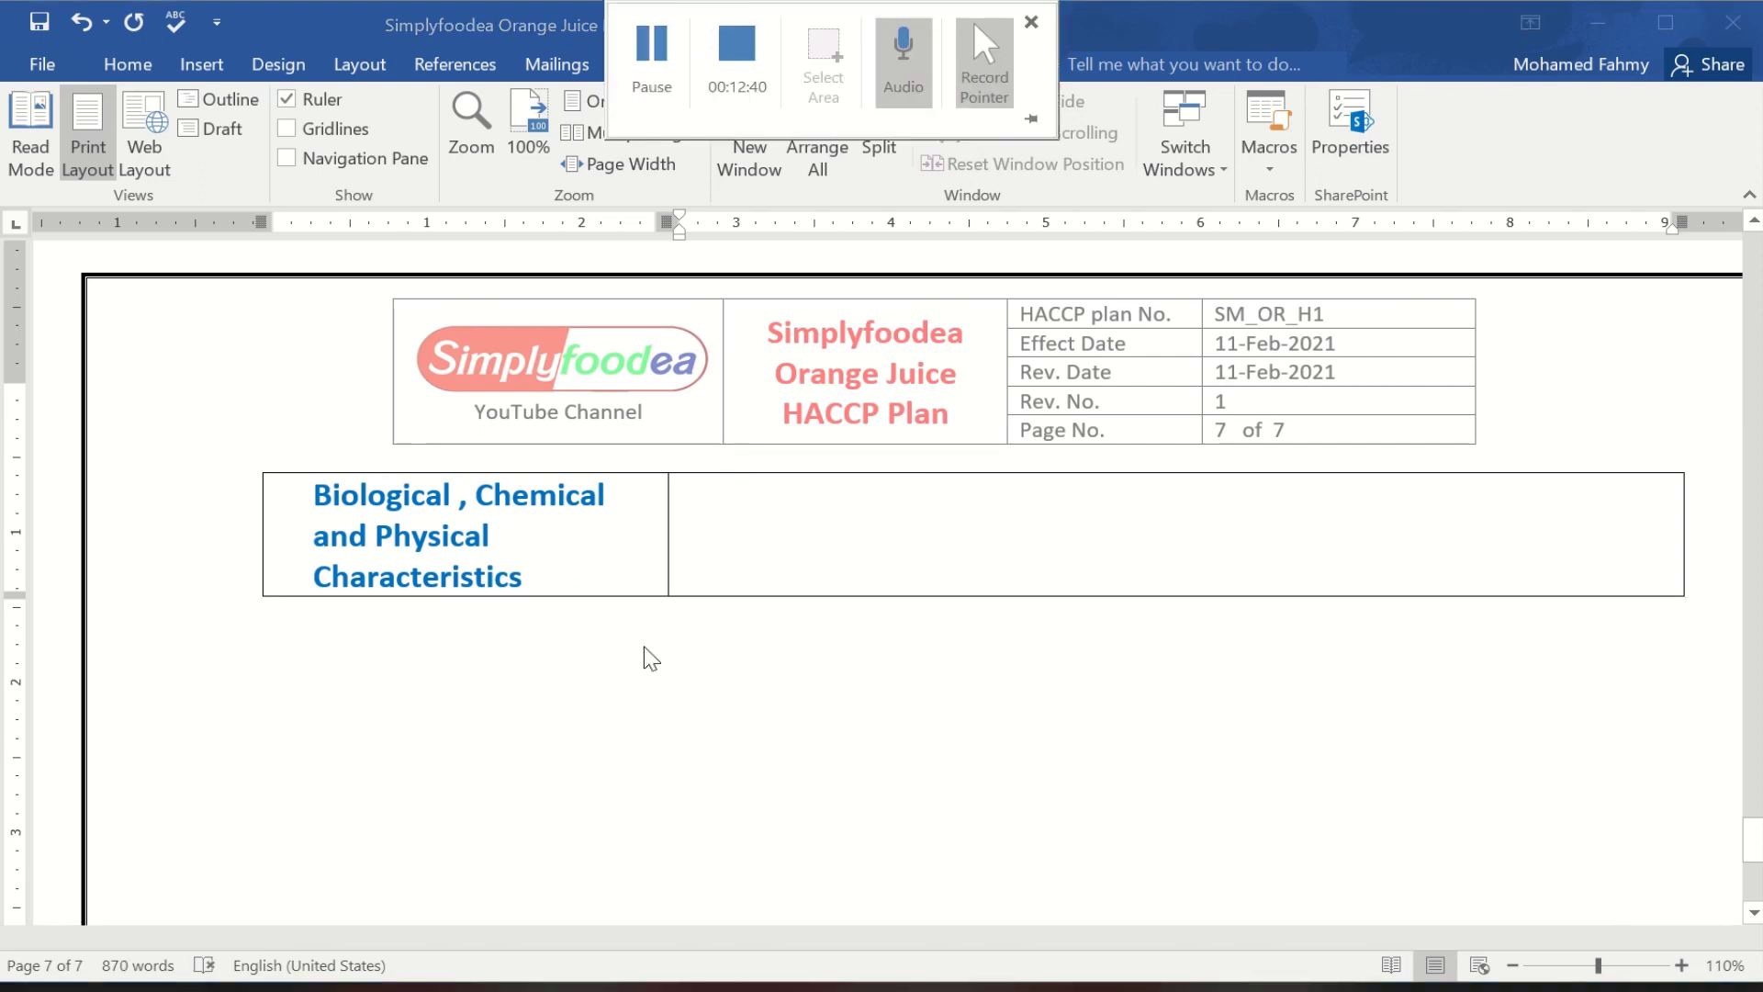
Enter "All the Characteristics are according to the Codex Alimentarius" in the empty characteristics cell, correcting the spelling of "Characteristics".
left_click(760, 520)
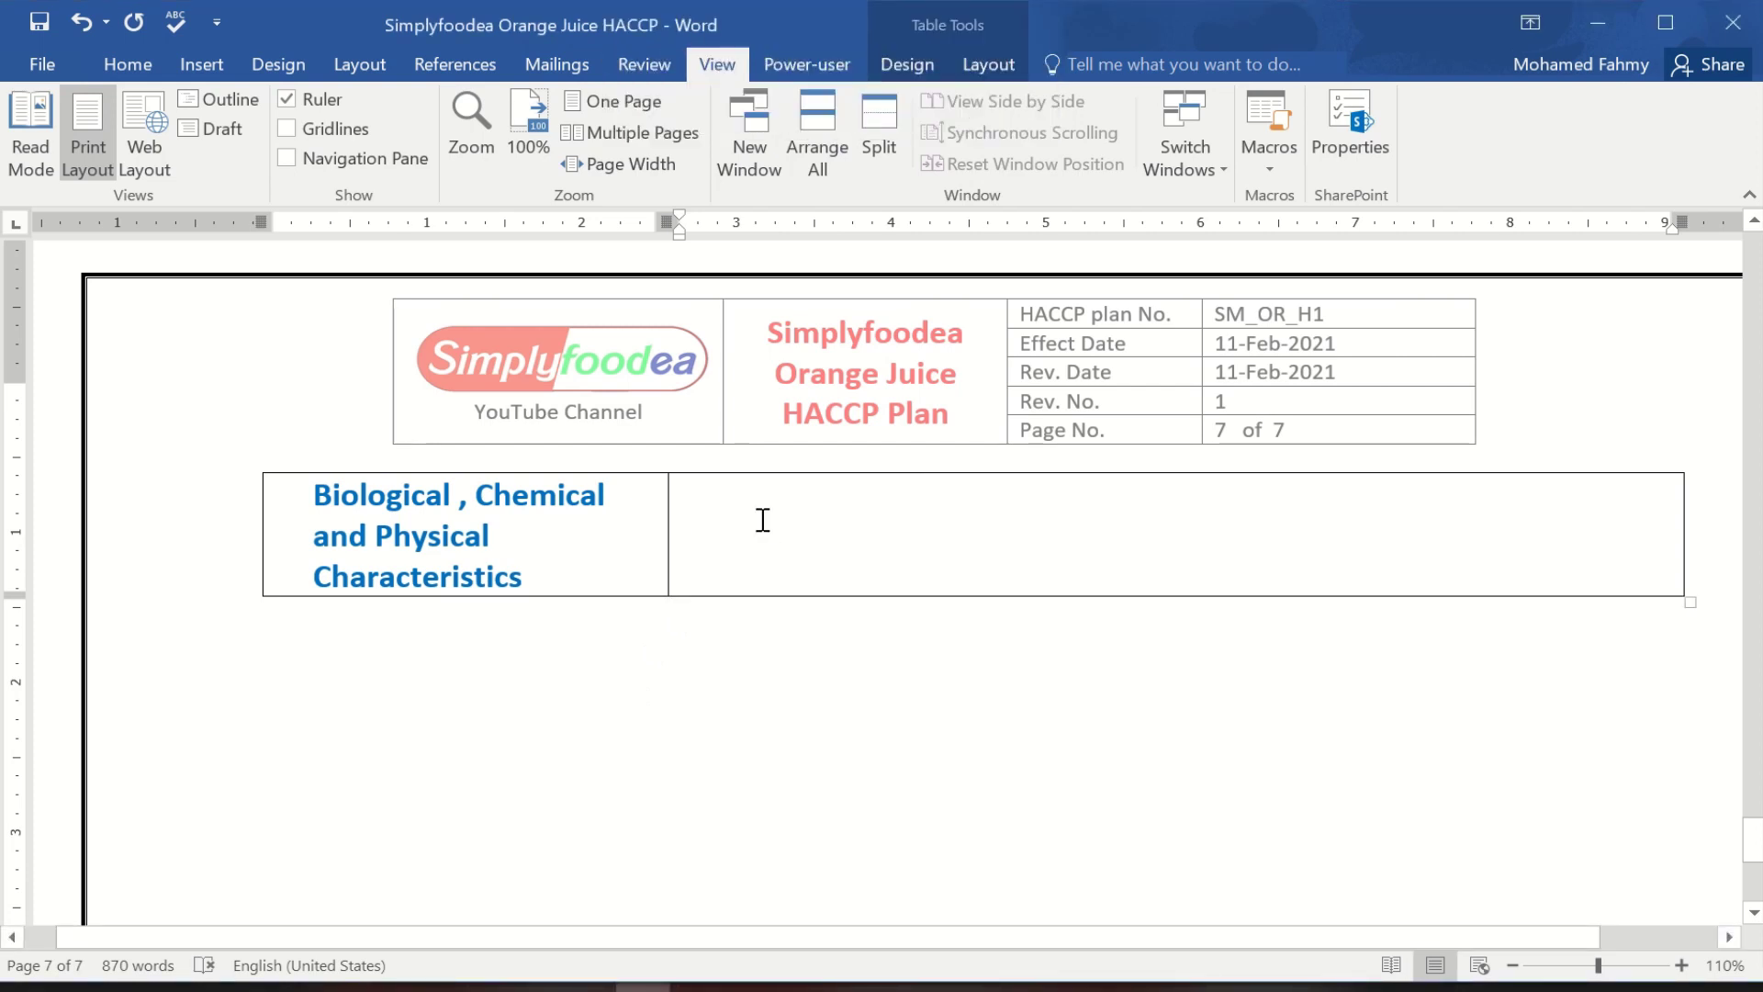
type("All the")
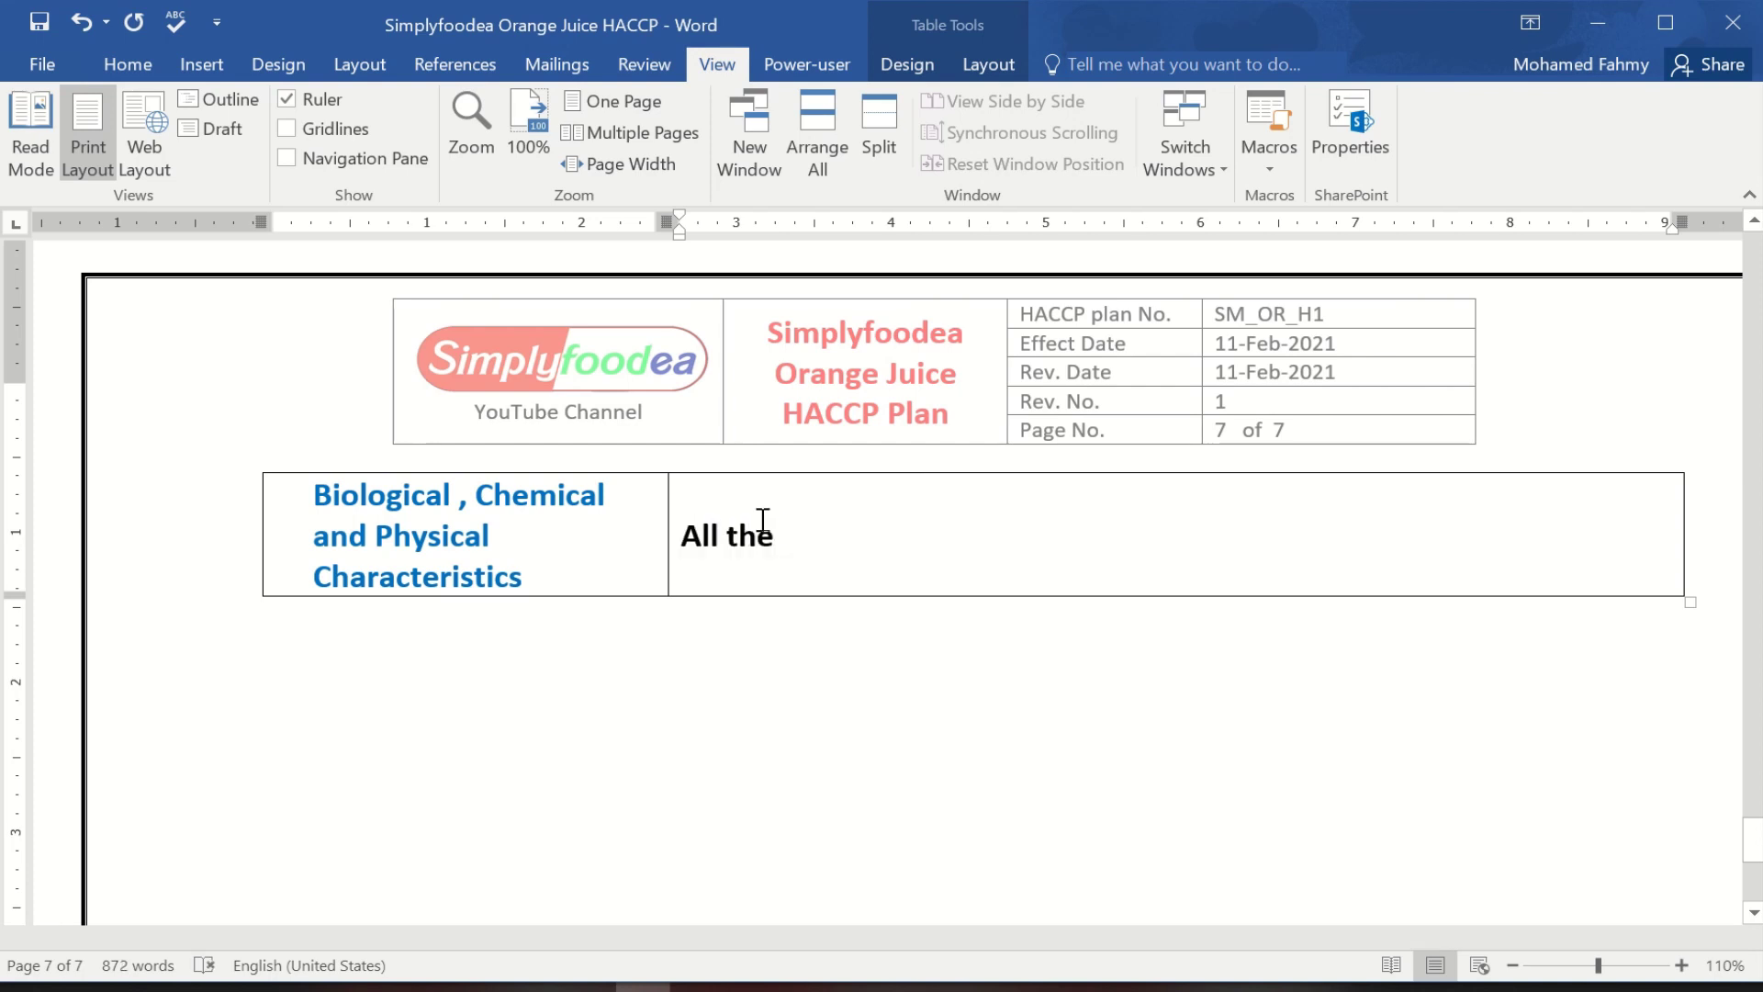
type(" Charactersitics")
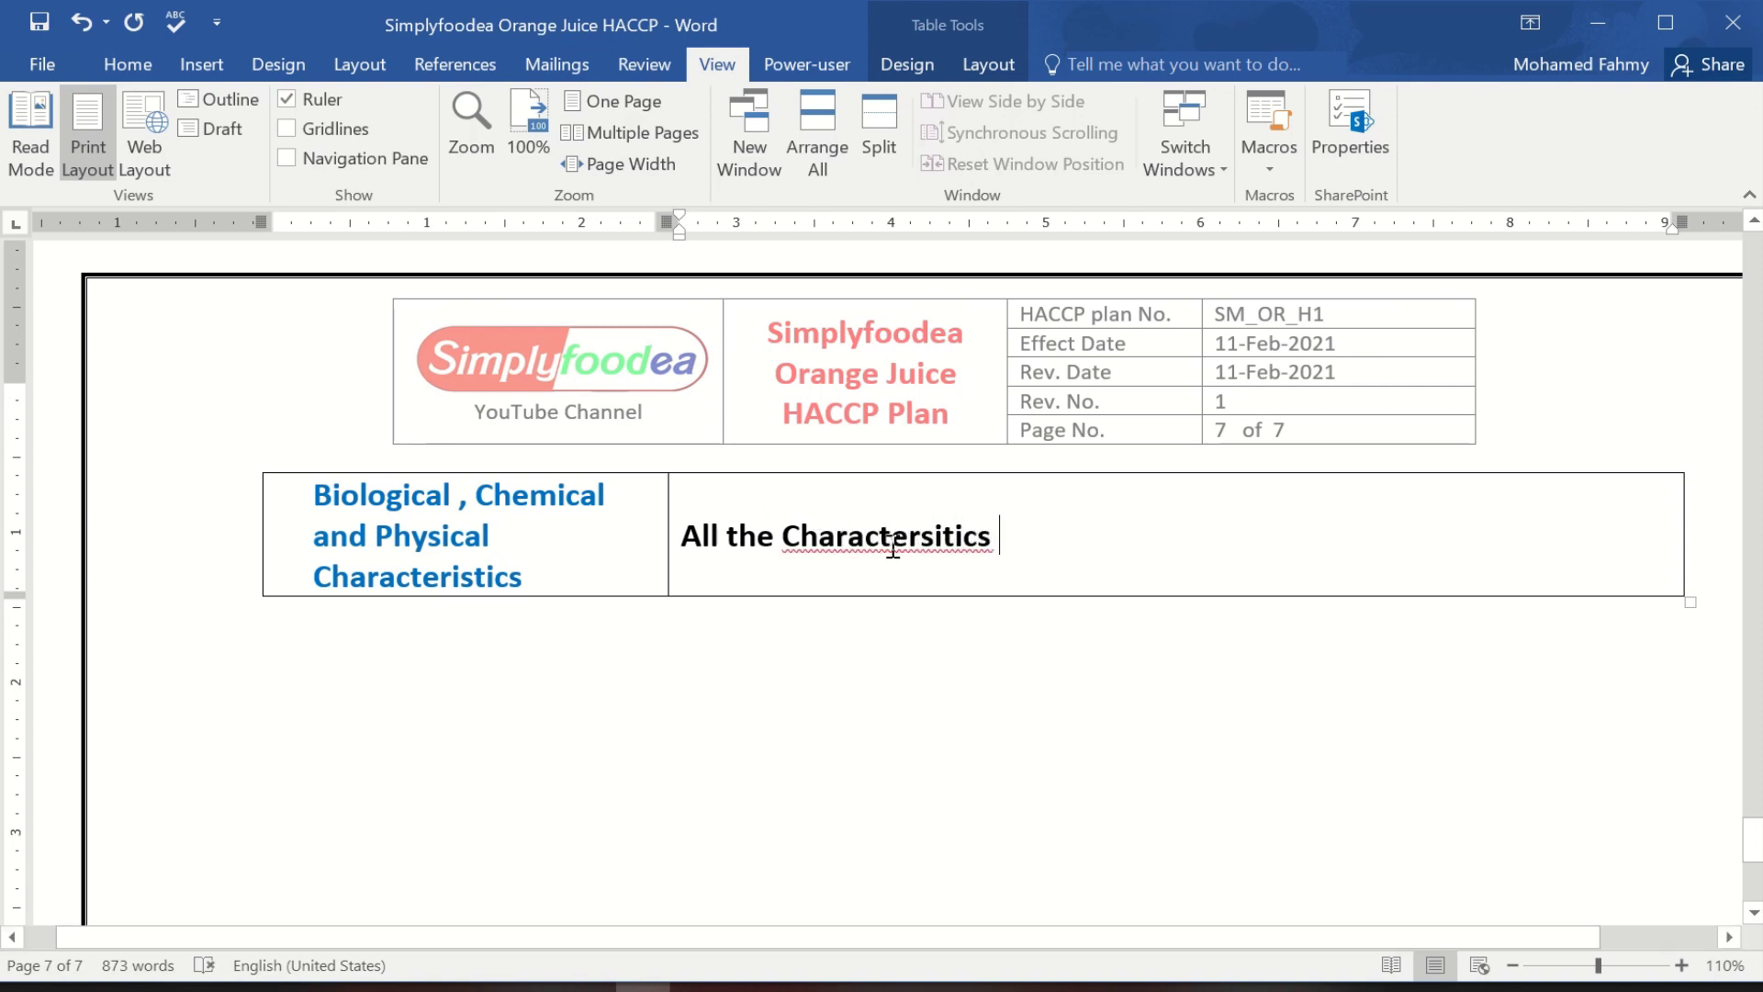
right_click(988, 554)
left_click(1033, 573)
type("are accor")
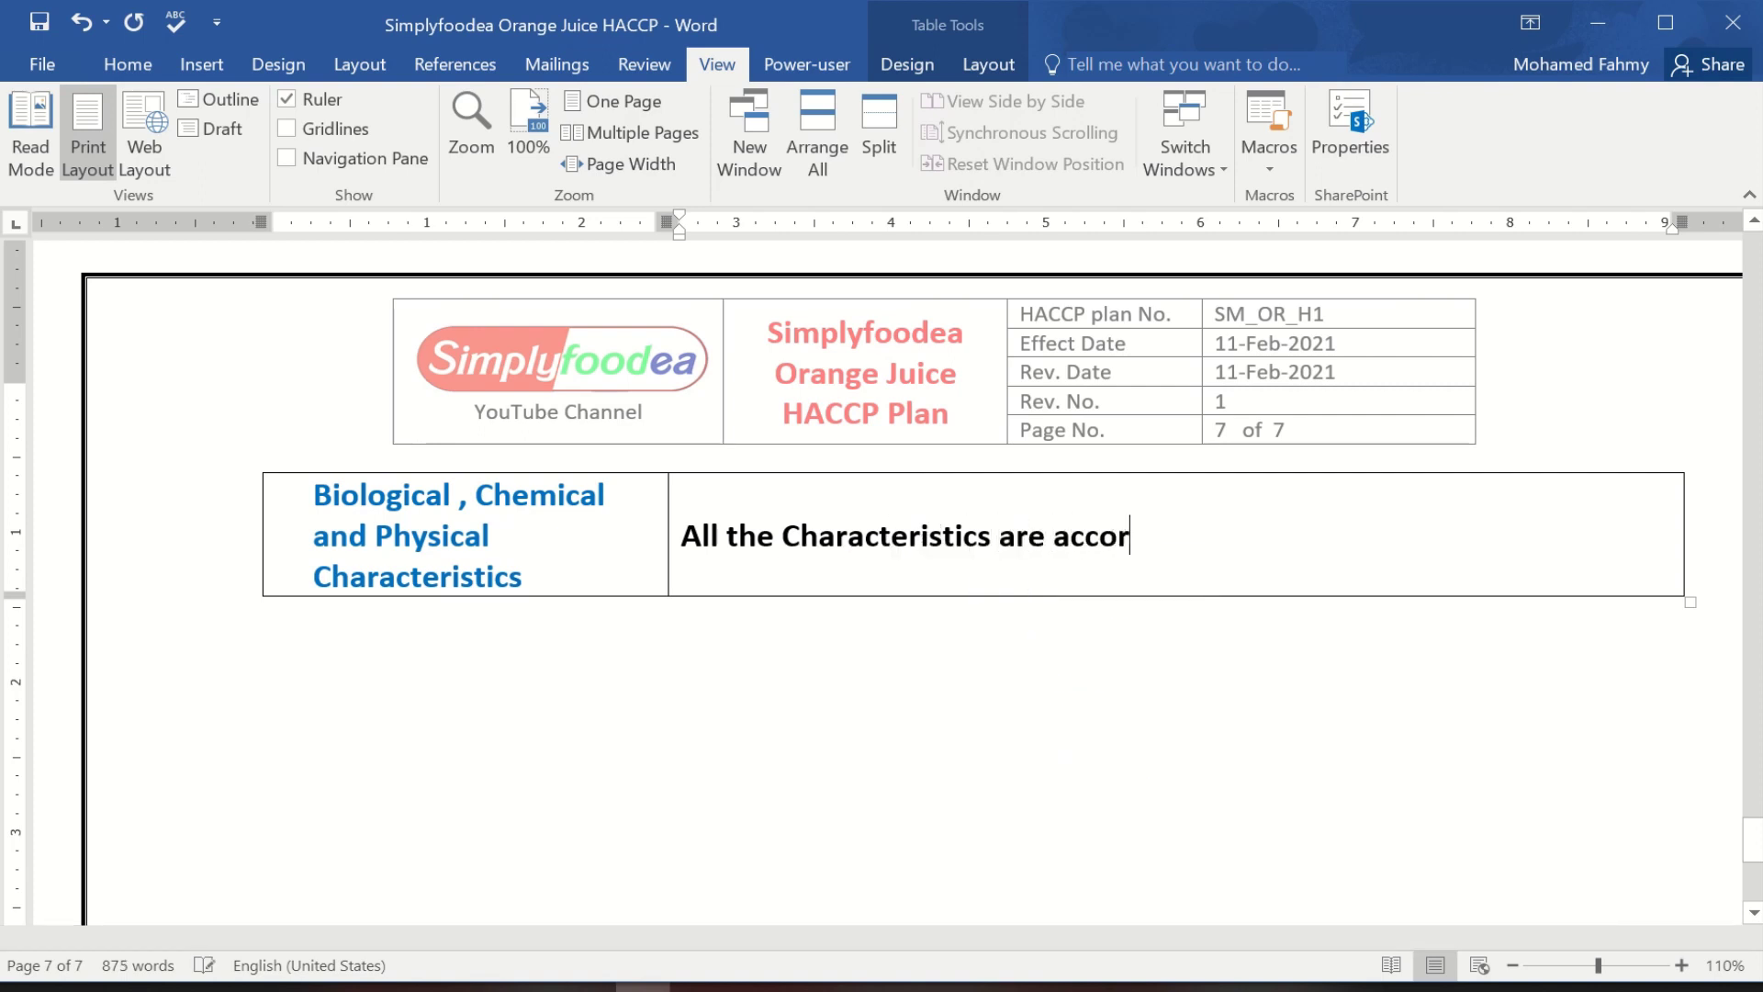
type("ding to t")
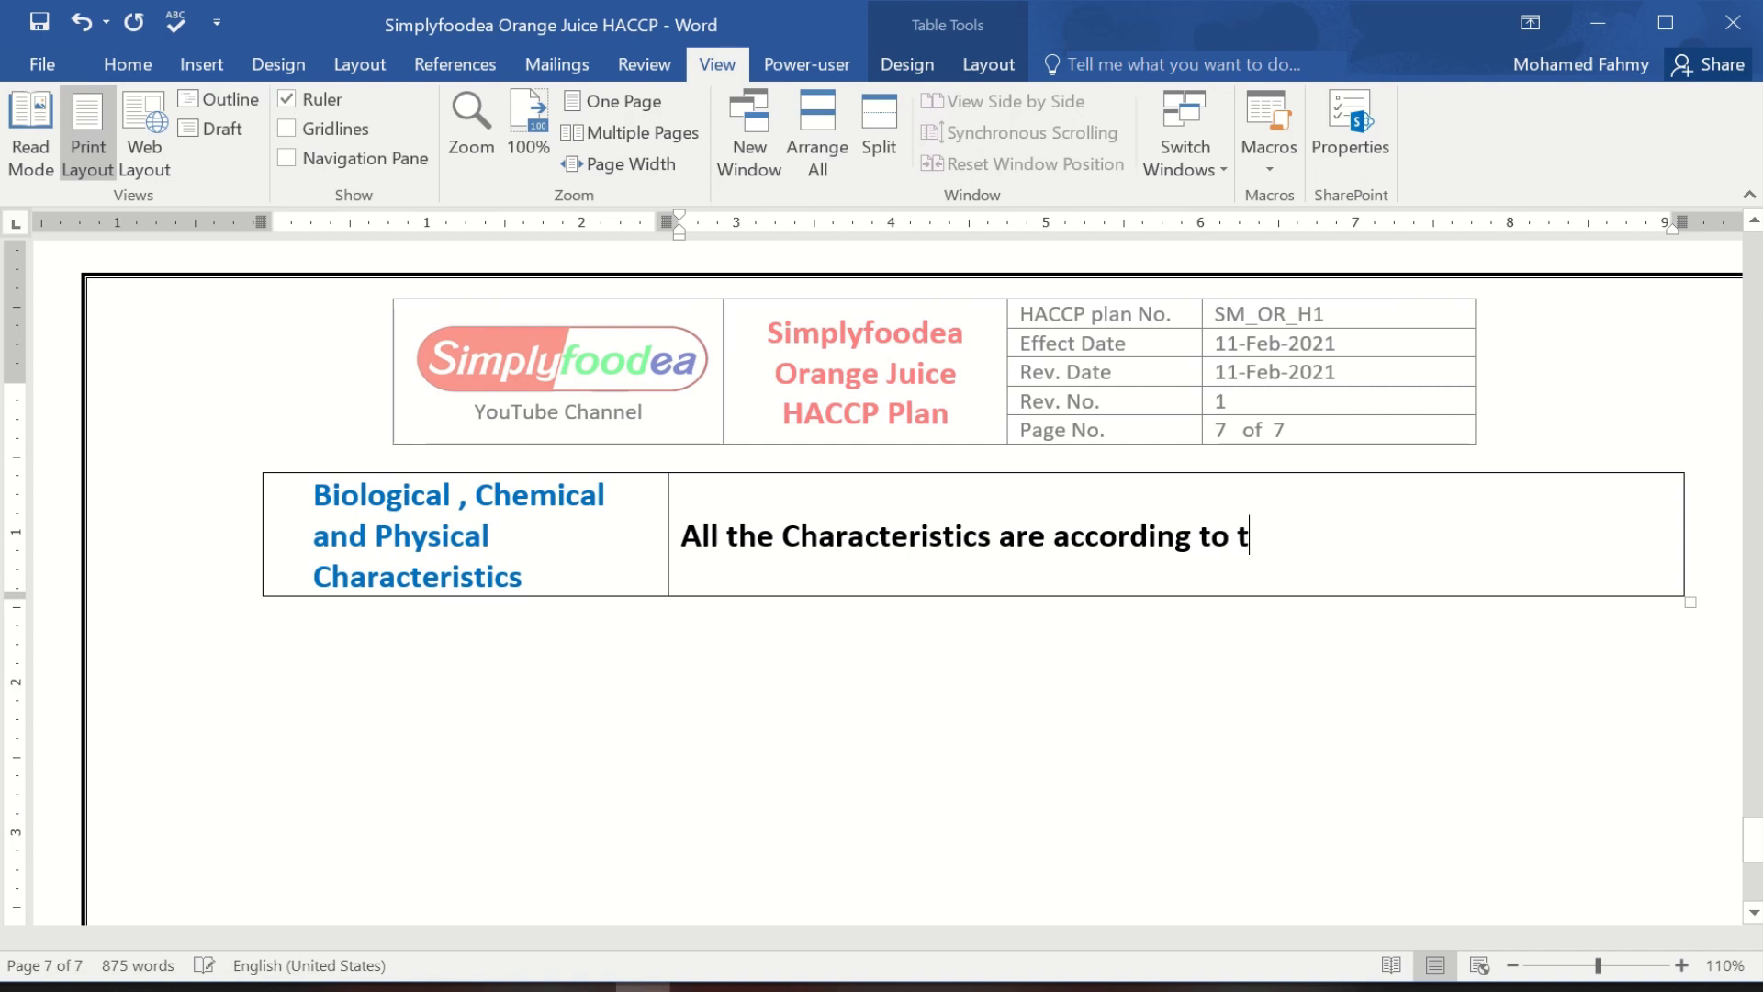
type("he Code")
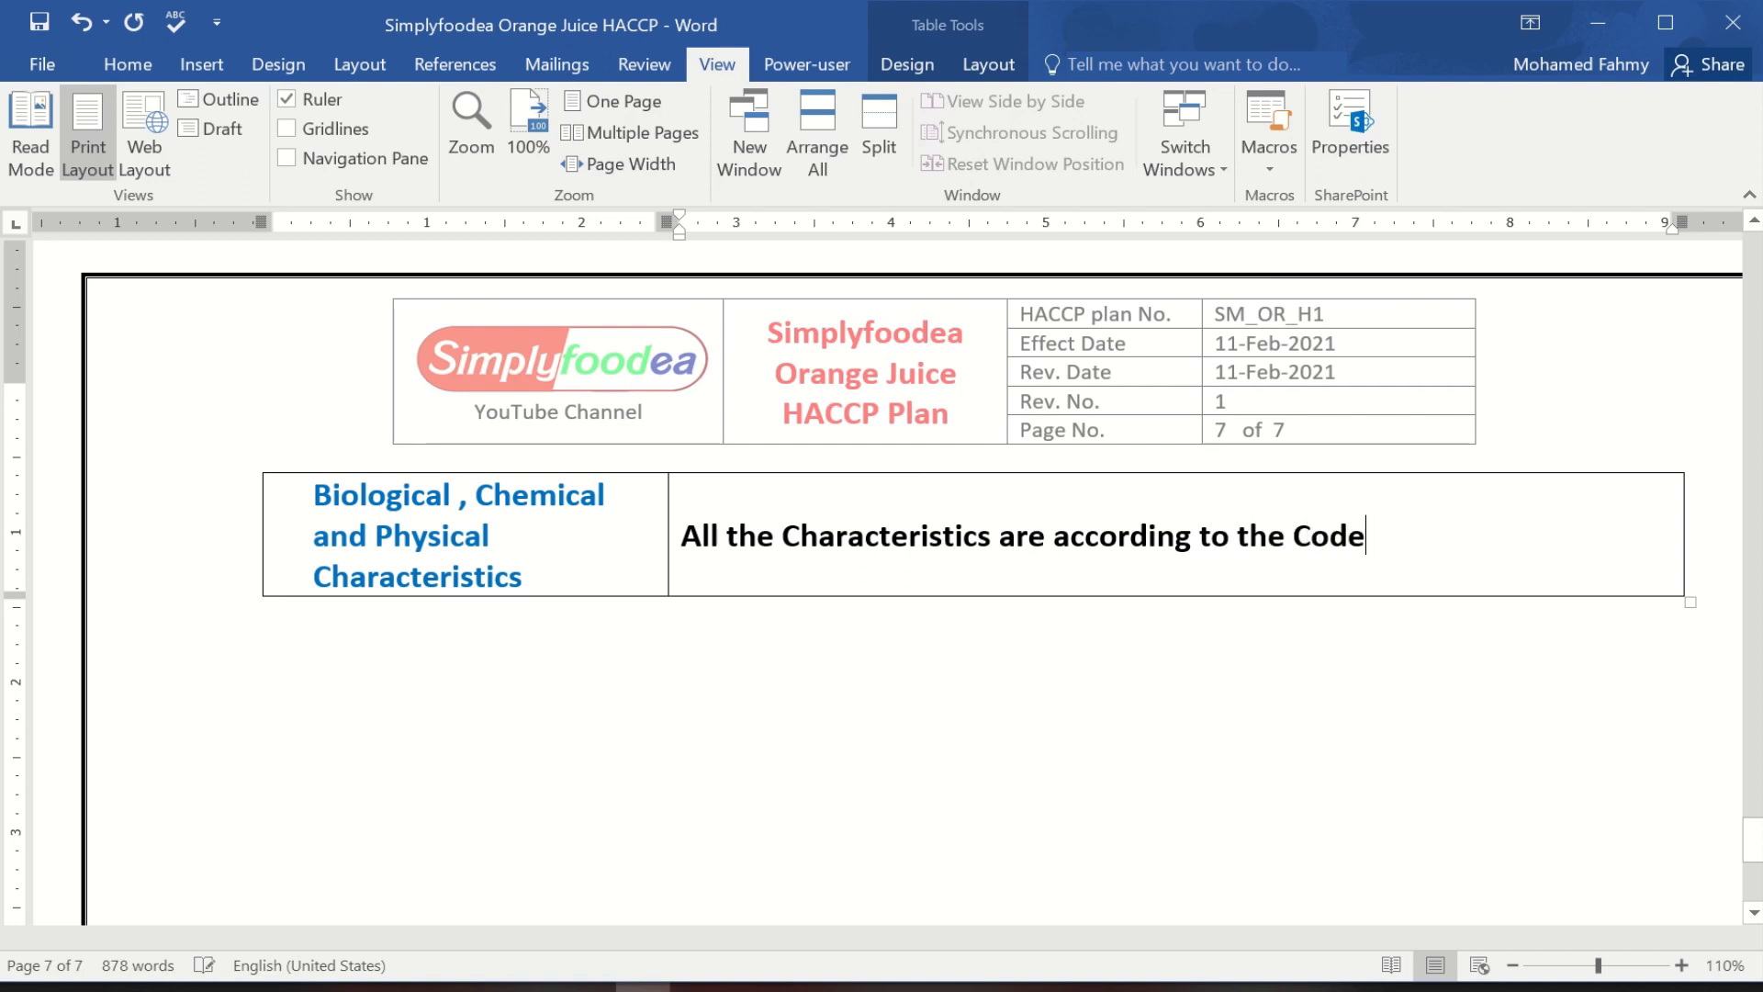
type("x Alimentar")
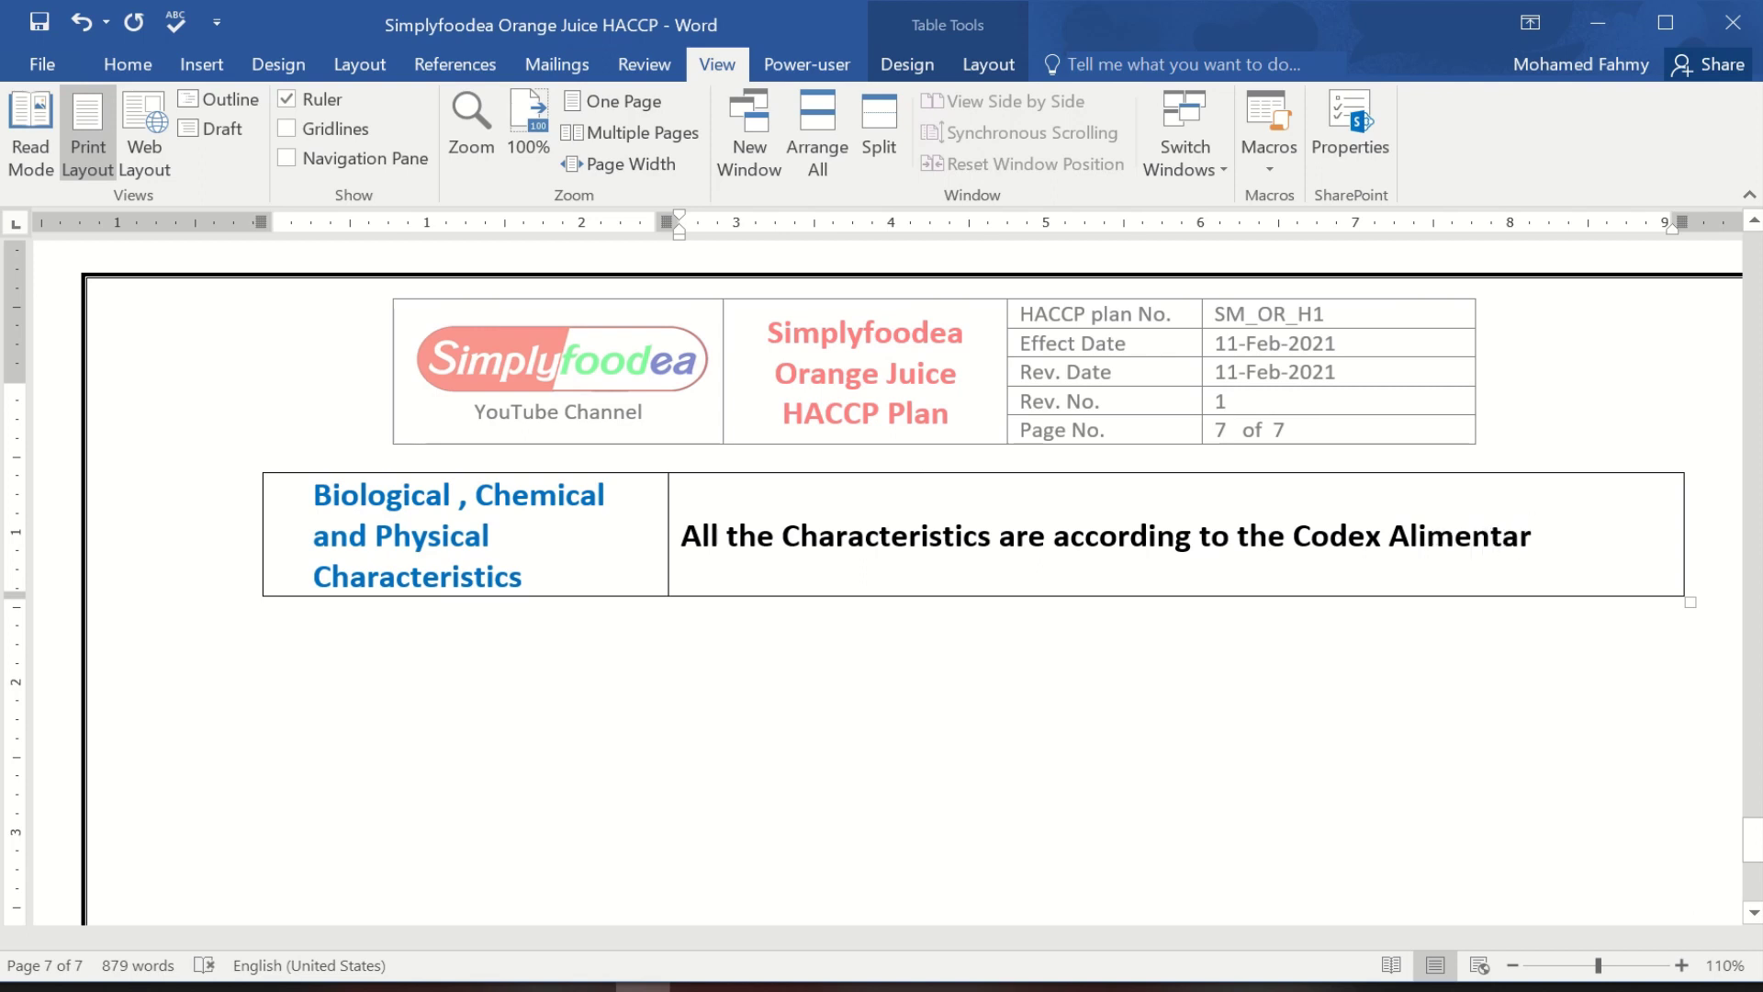
type("ius")
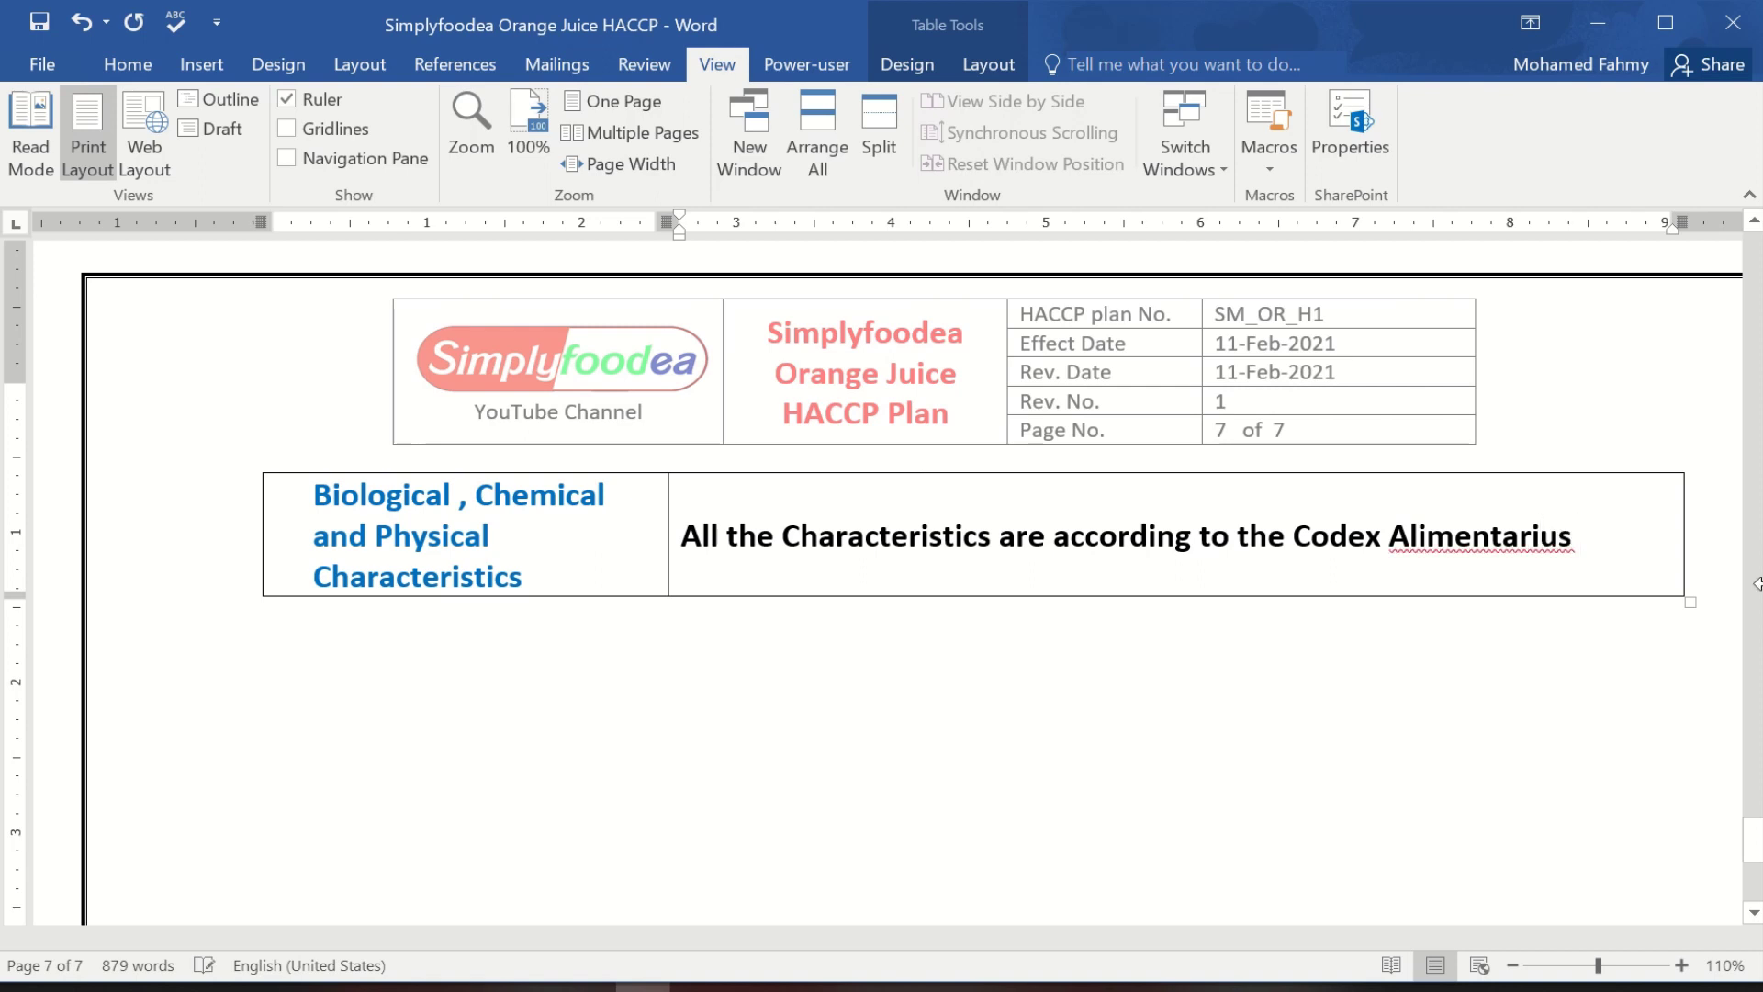
Add the flagged word "Alimentarius" to the spelling dictionary.
right_click(1512, 545)
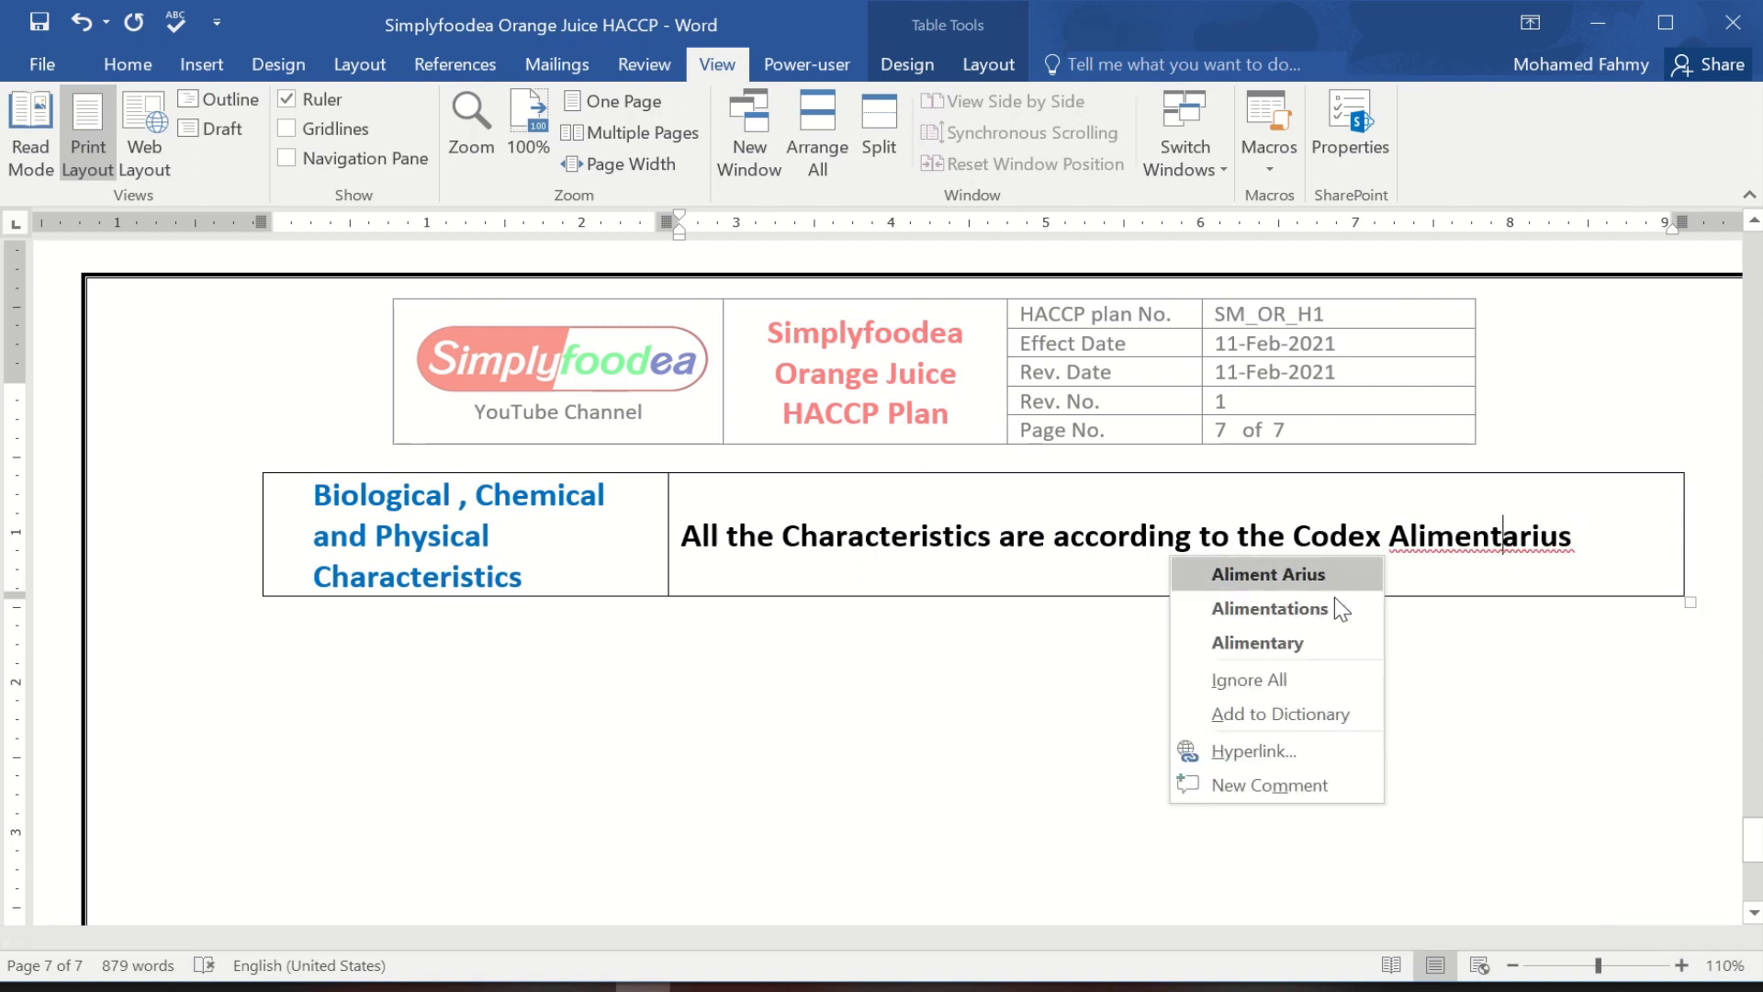
key("Escape")
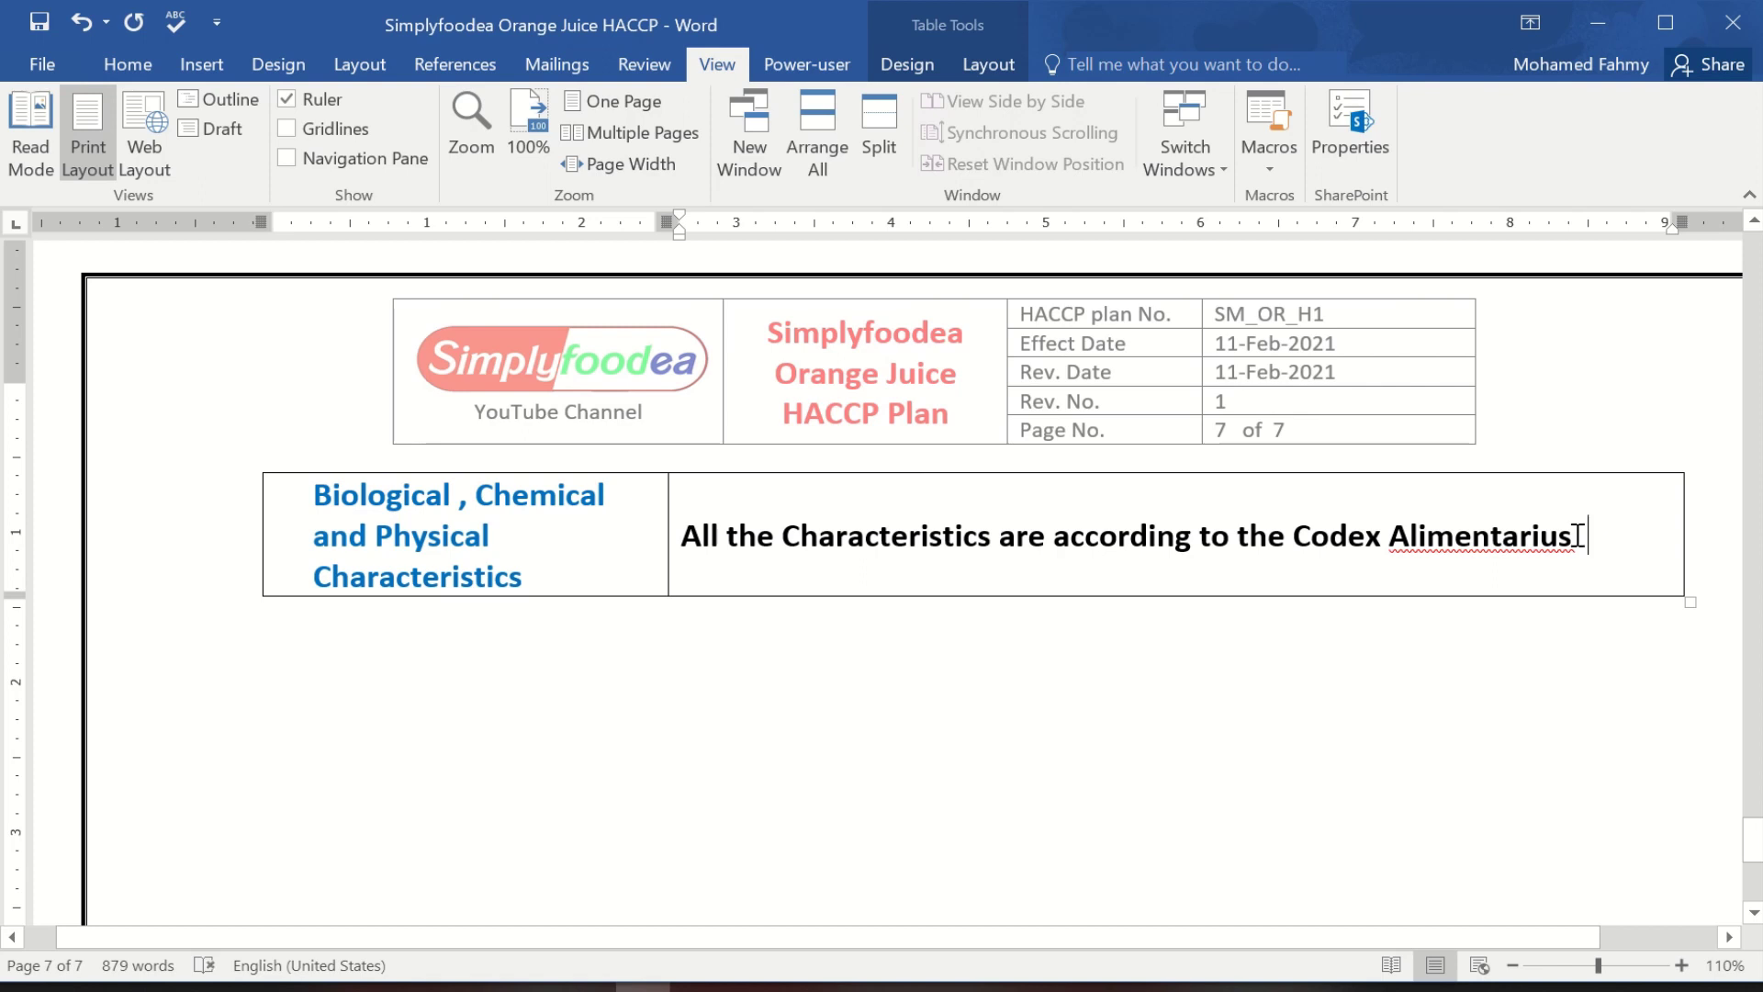
right_click(1524, 542)
left_click(1317, 713)
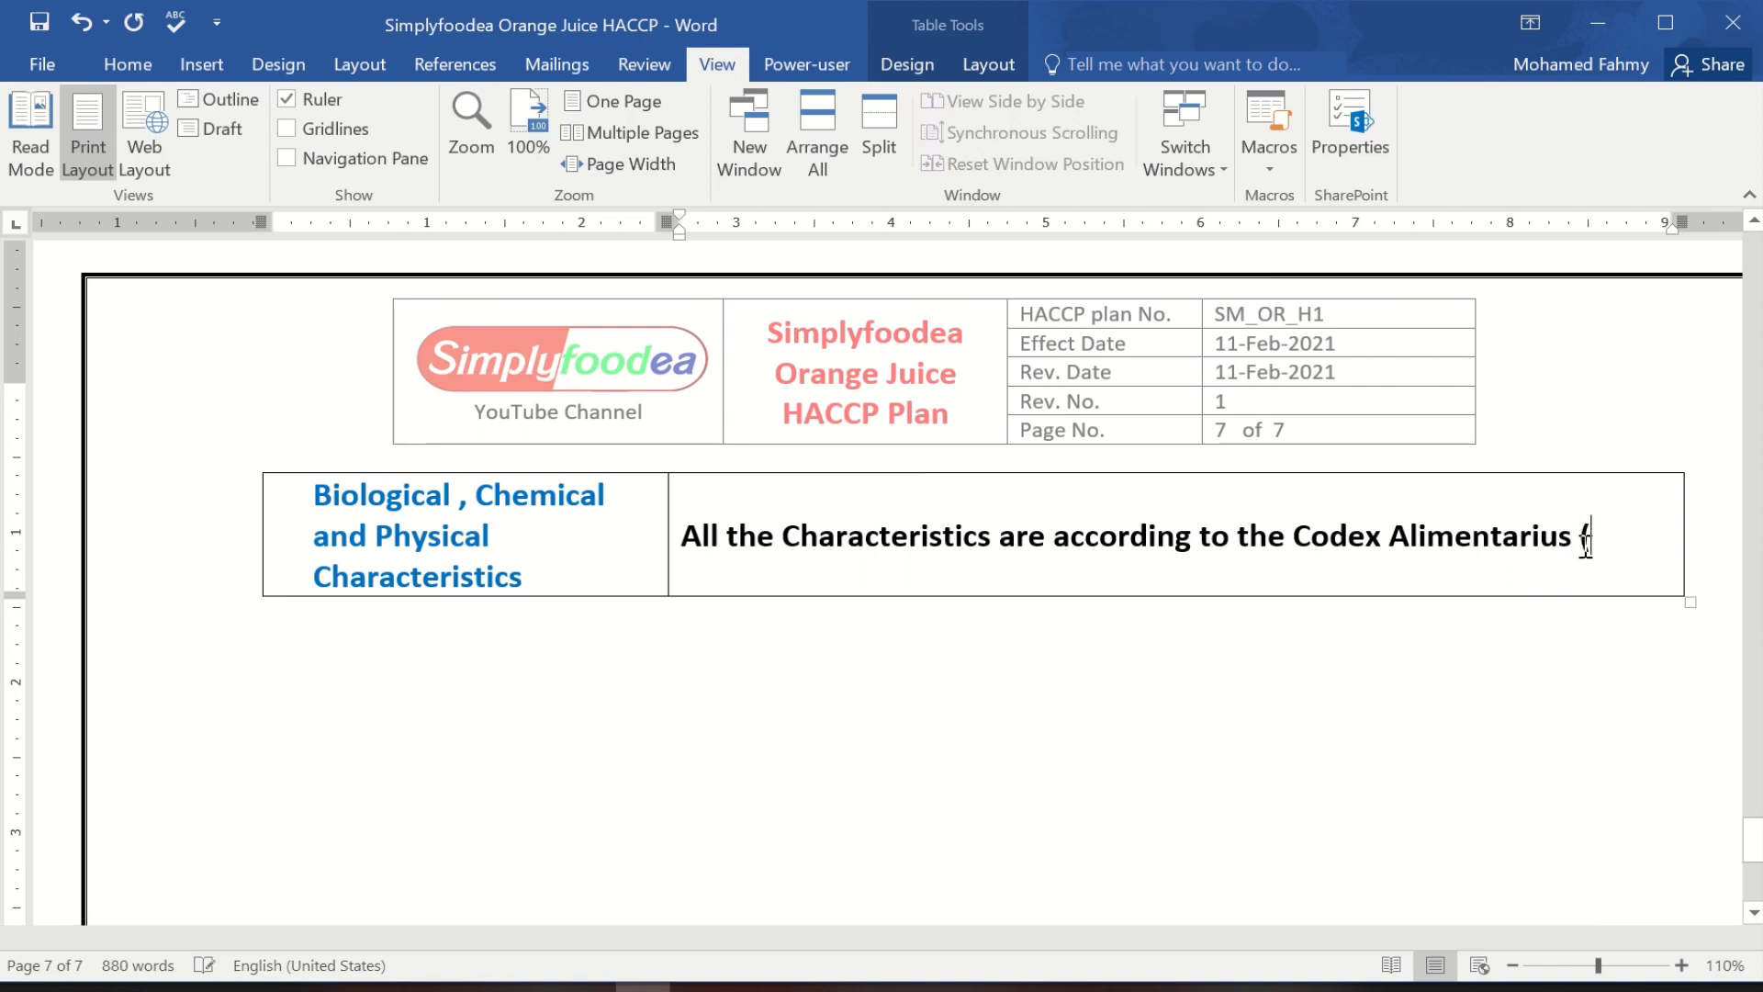
Open a parenthesis after "Alimentarius" and insert "CODEX STAN 247-2005" copied from the heading of the PDF standard in Adobe Reader.
type("(")
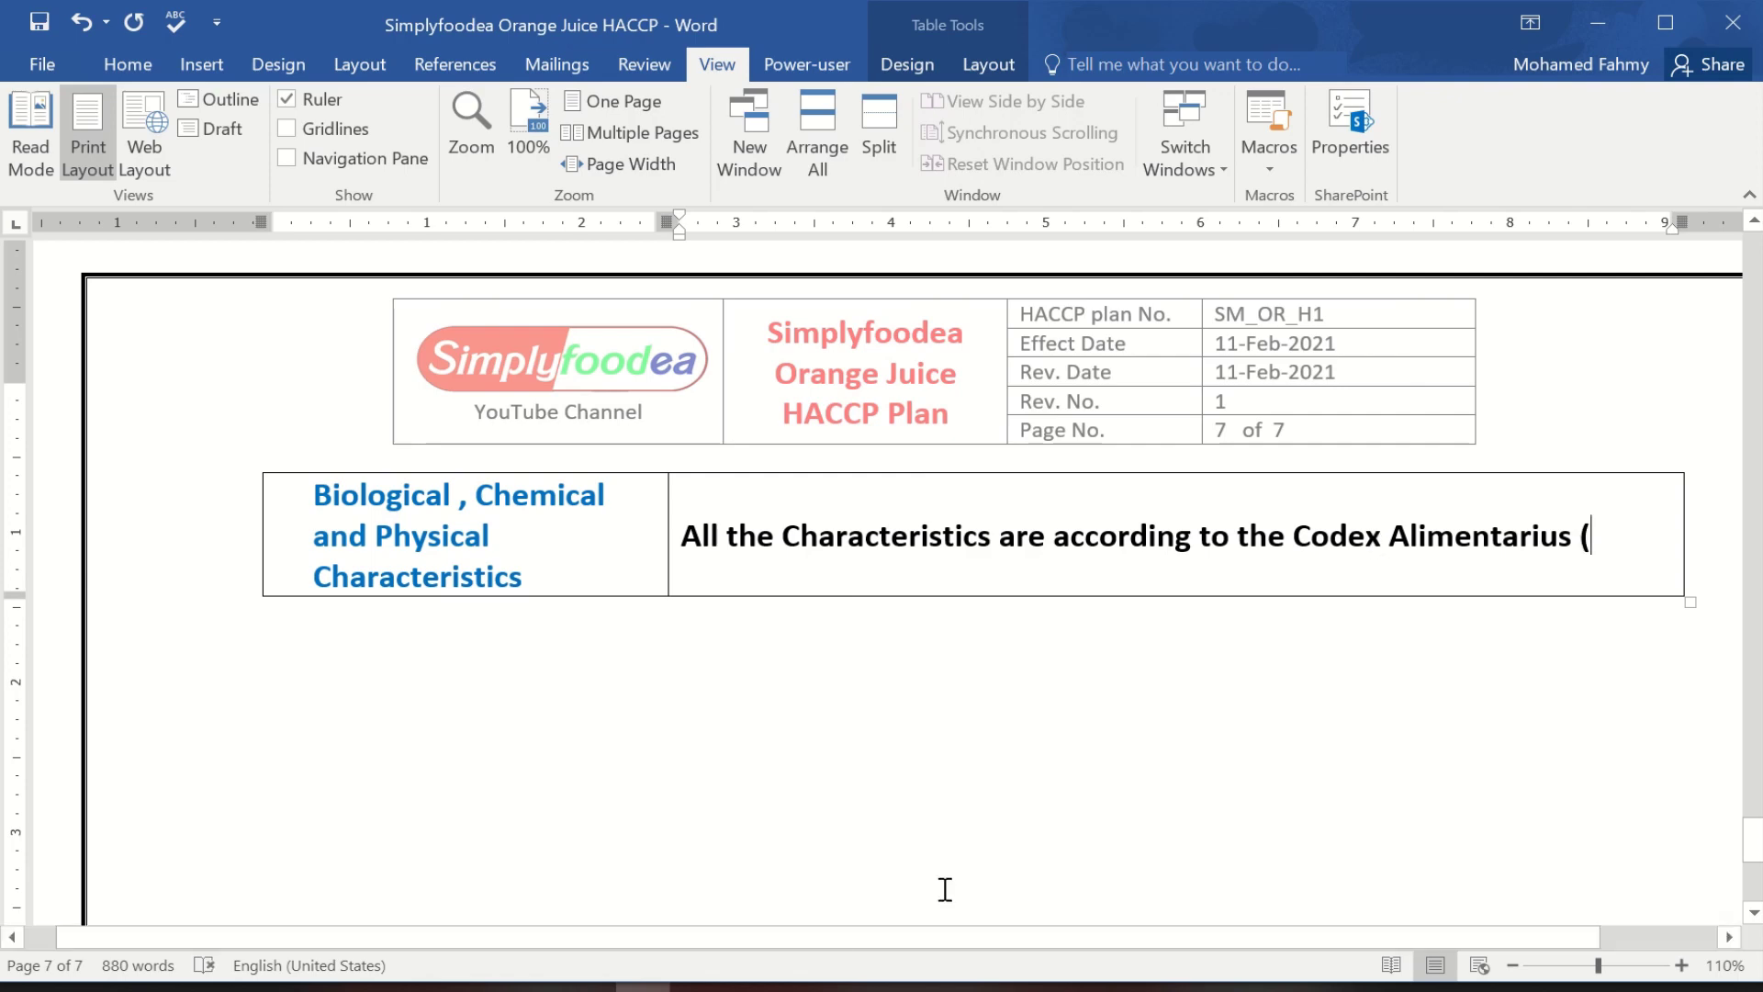
left_click(811, 983)
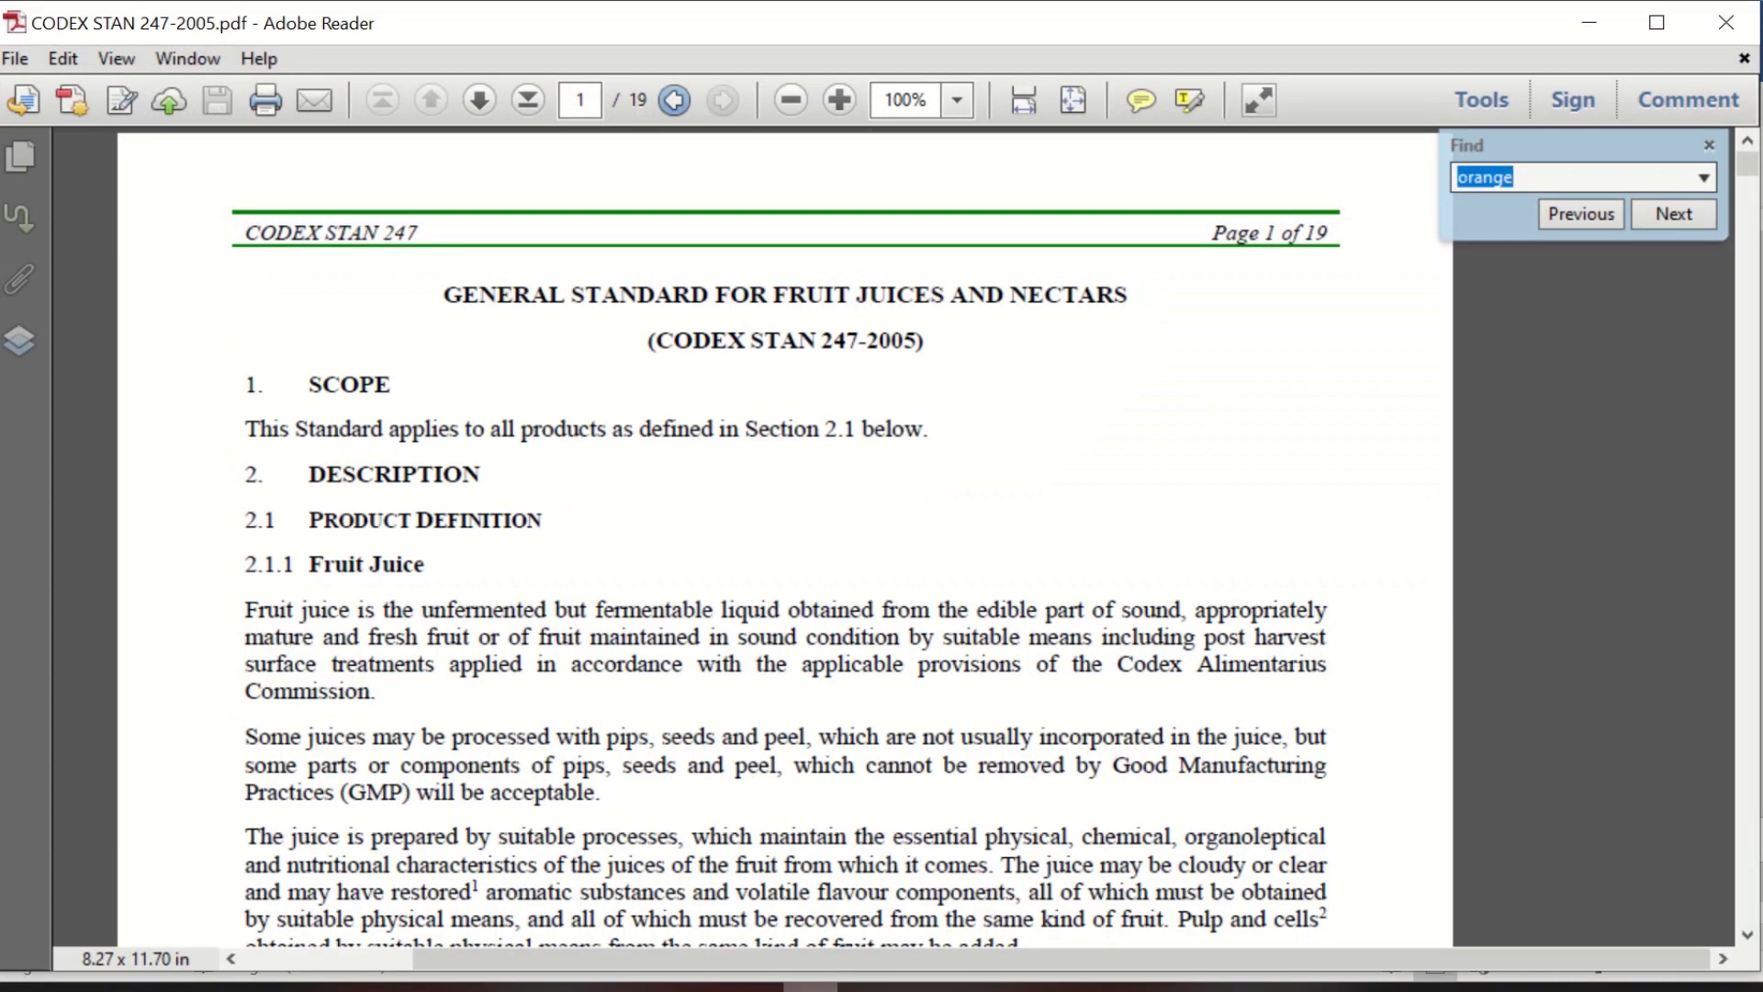
mouse_move(833, 342)
left_mouse_down()
mouse_move(883, 347)
mouse_move(839, 342)
left_mouse_up()
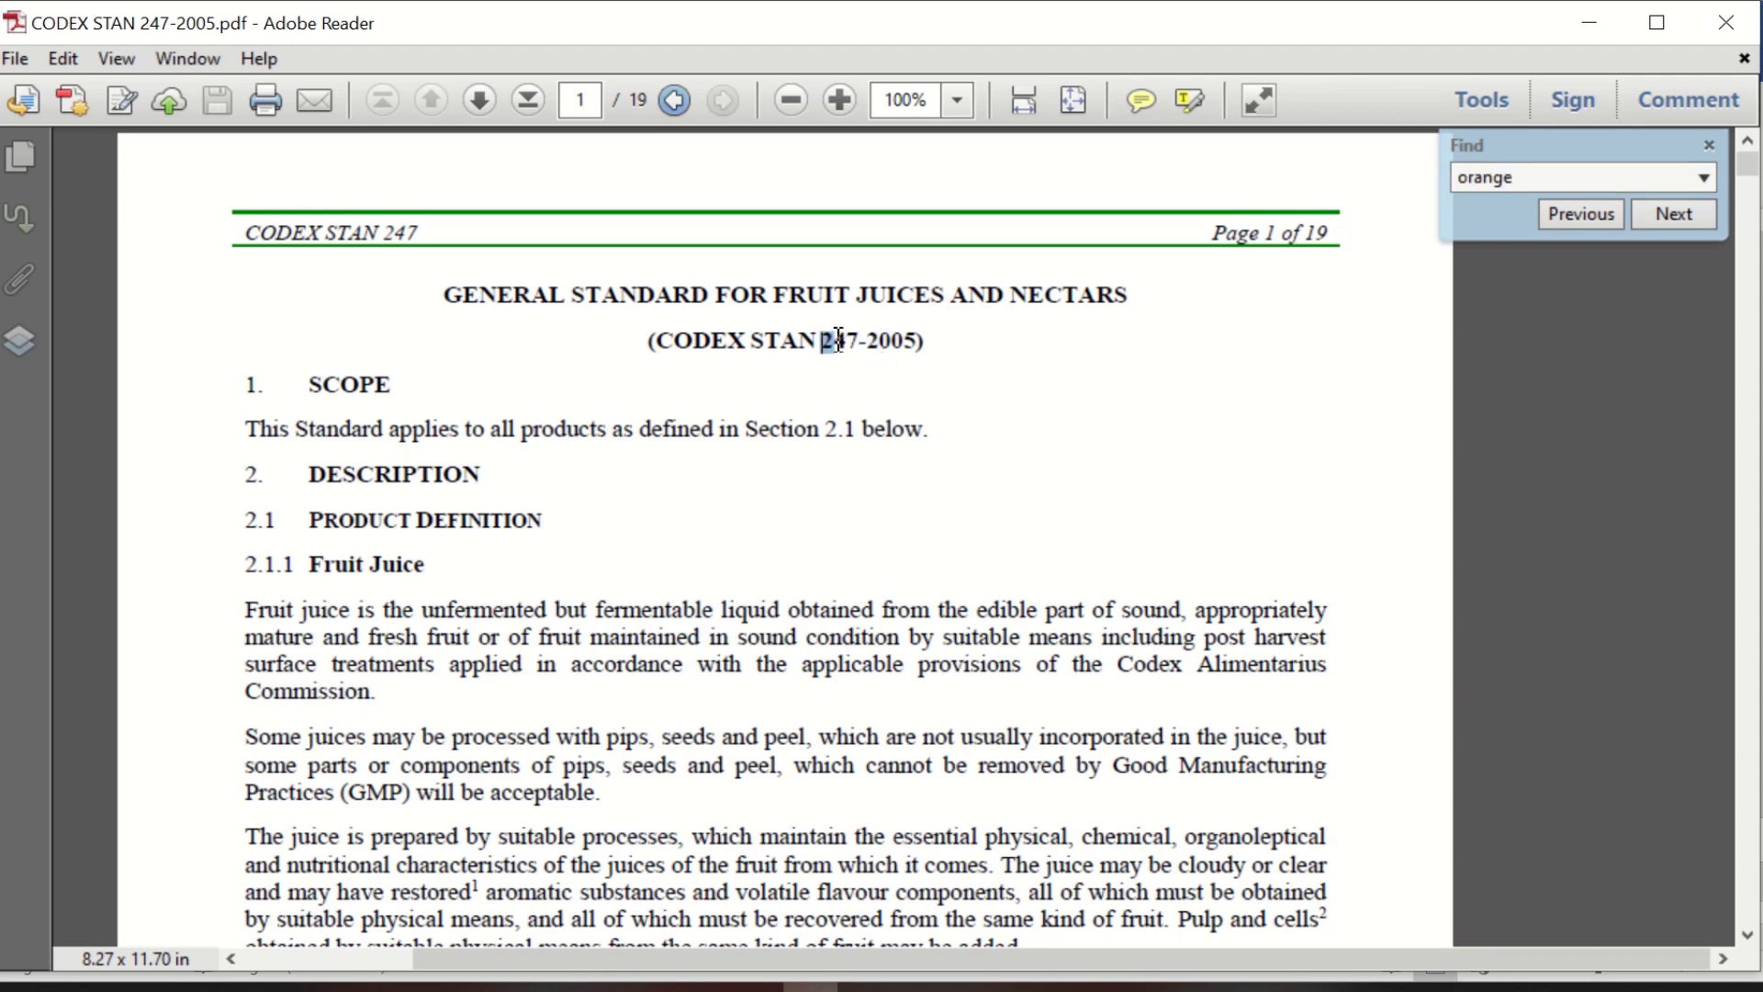
left_click_drag(656, 341, 921, 343)
key("ctrl+c")
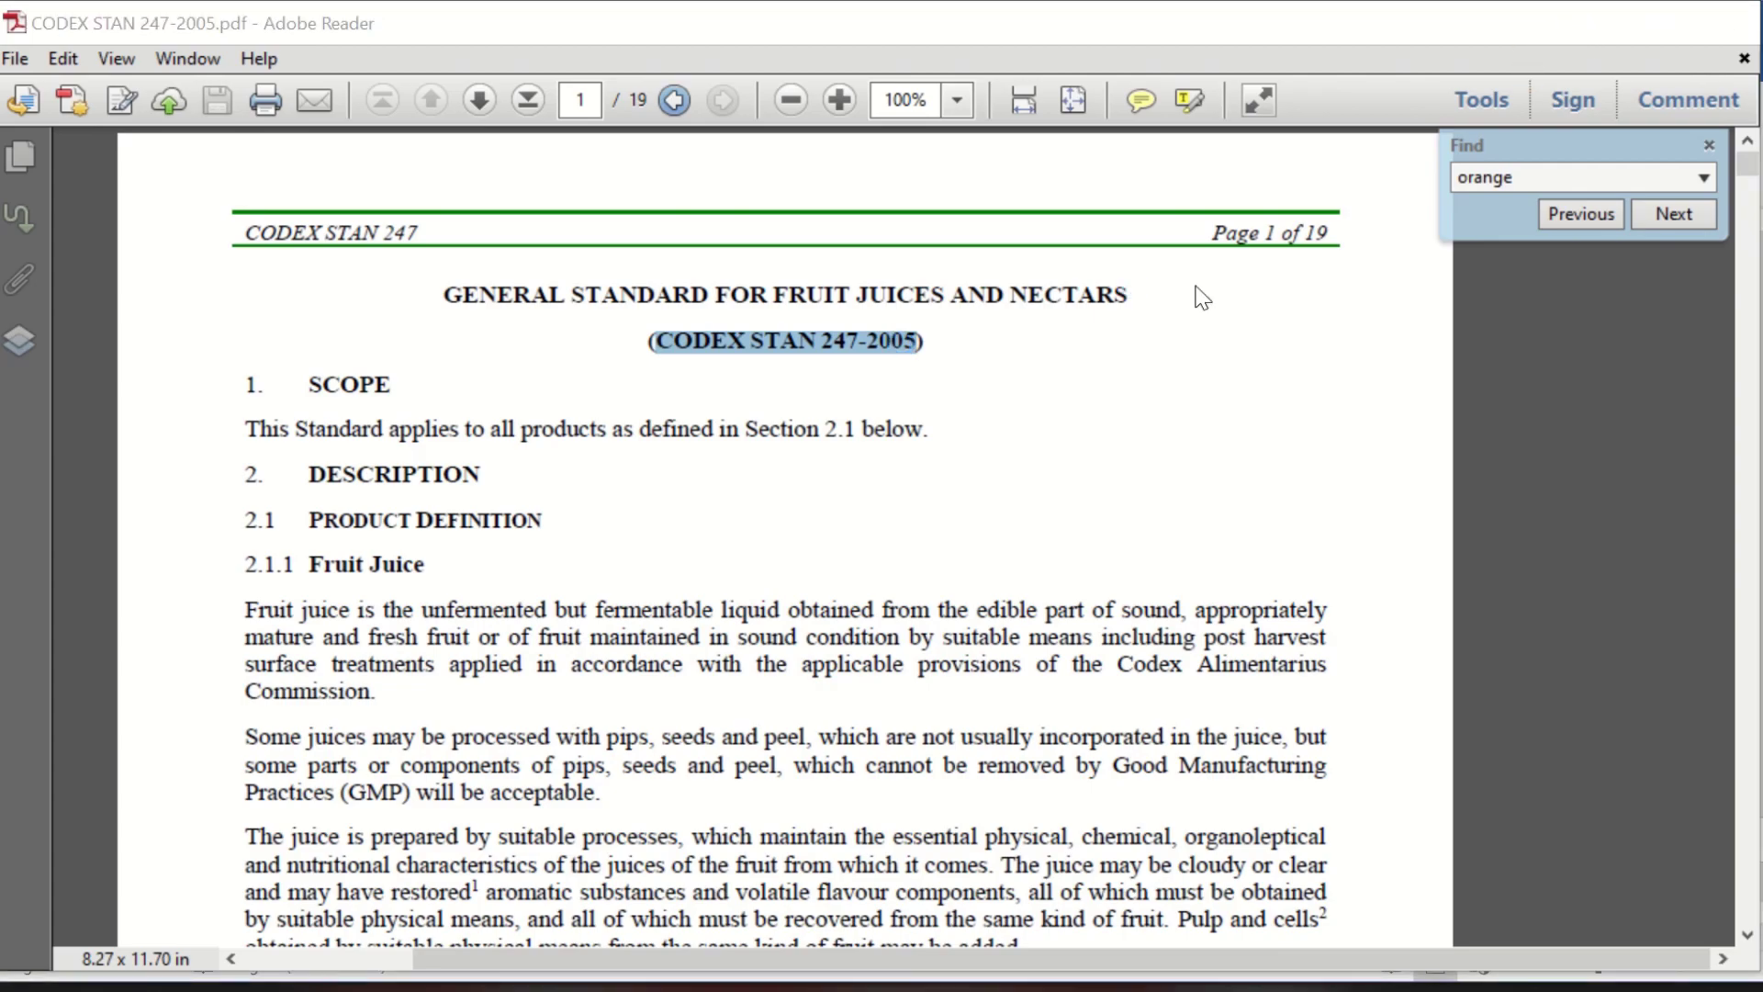
key("alt+Tab")
left_click(1587, 542)
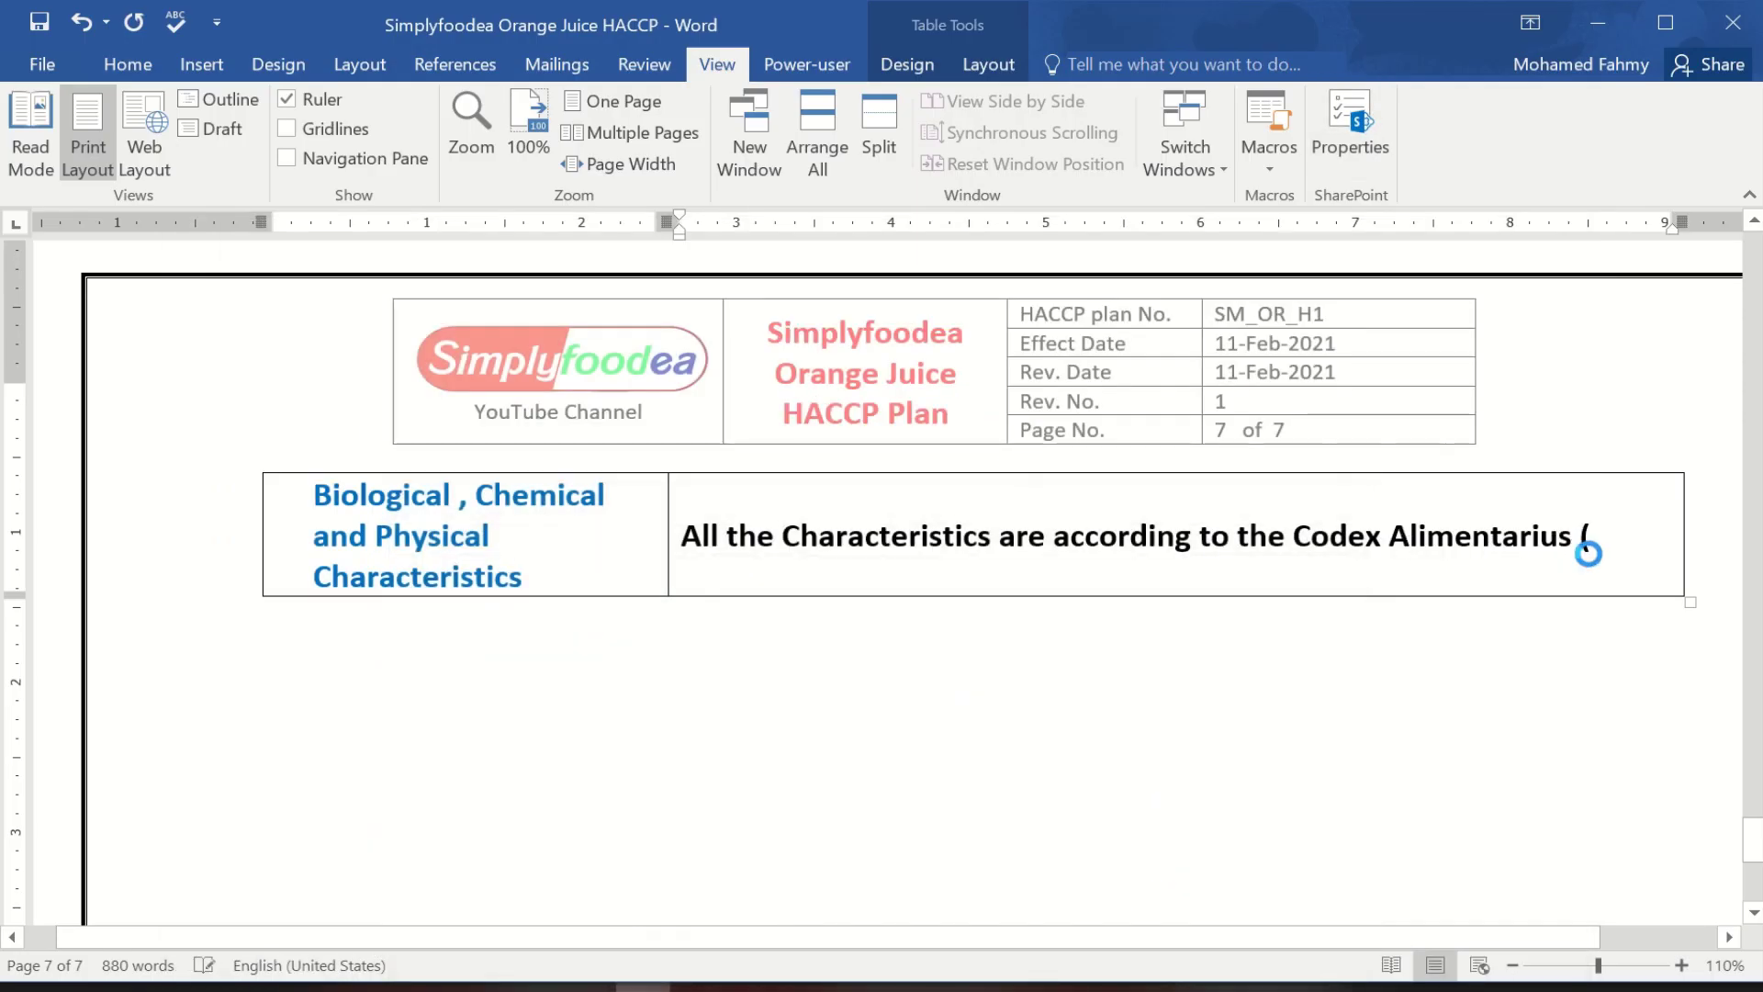
key("ctrl+v")
Continue the sentence with ") and the Egyptian Standard 686 – PI-2005 )".
type(") and")
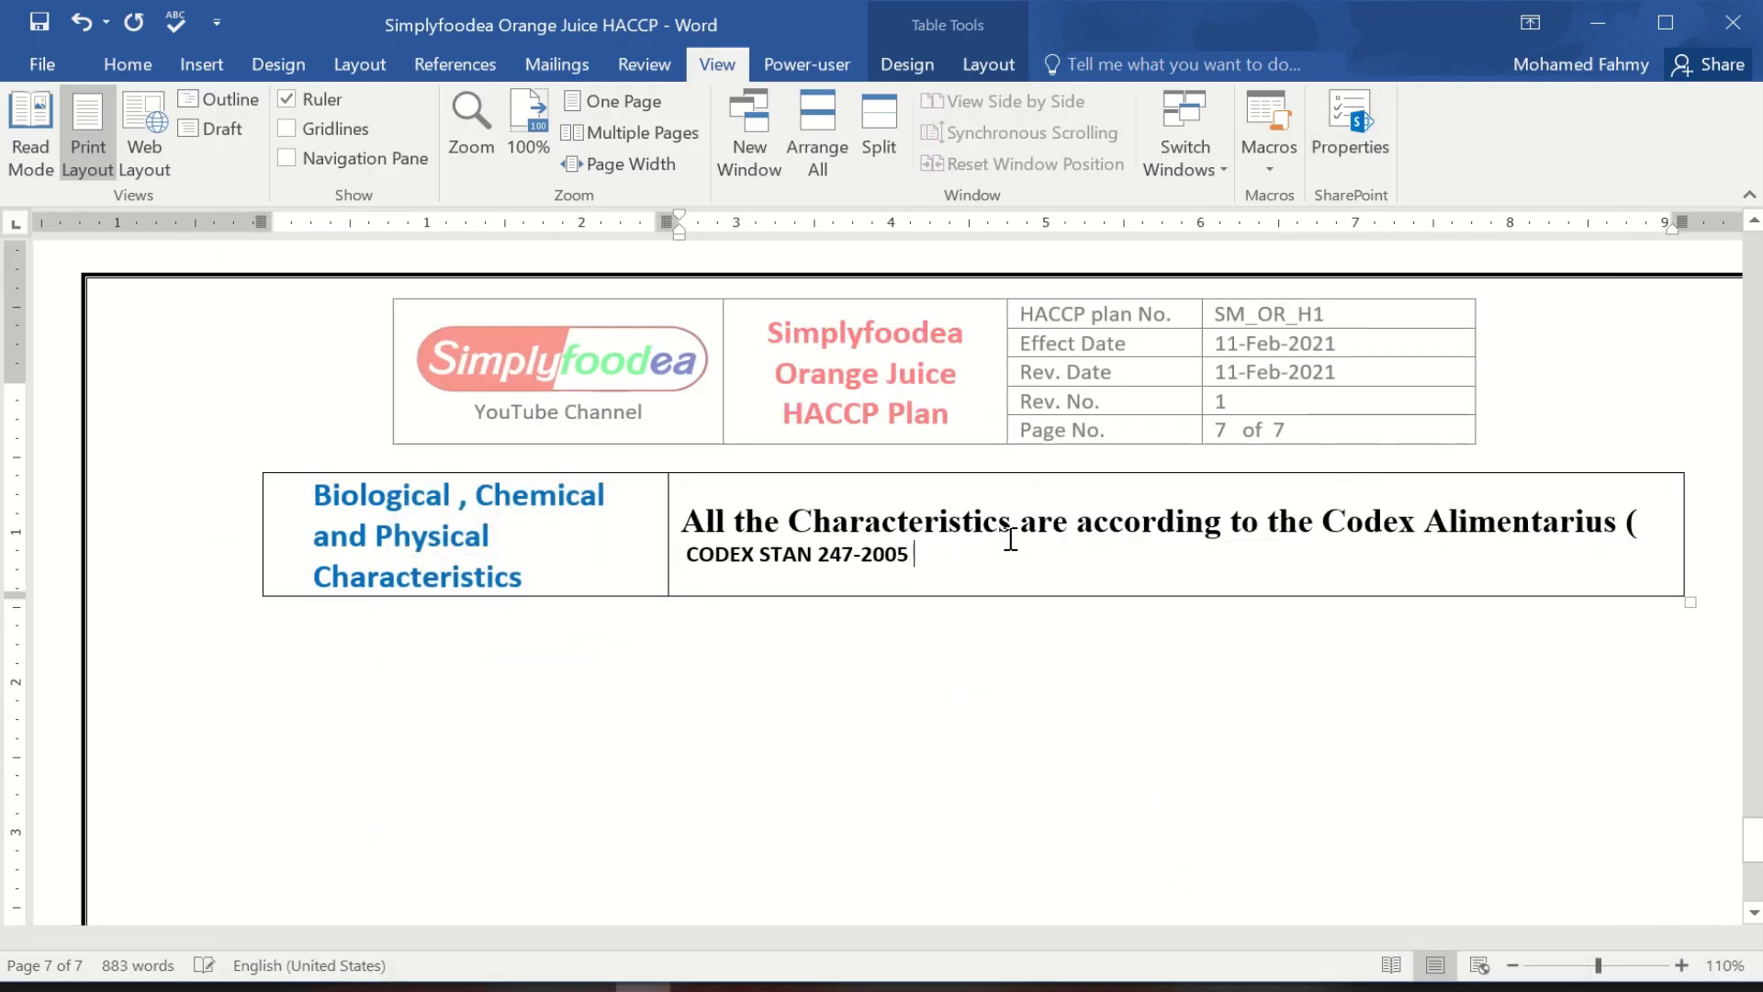
type(" the Egyptian Sta")
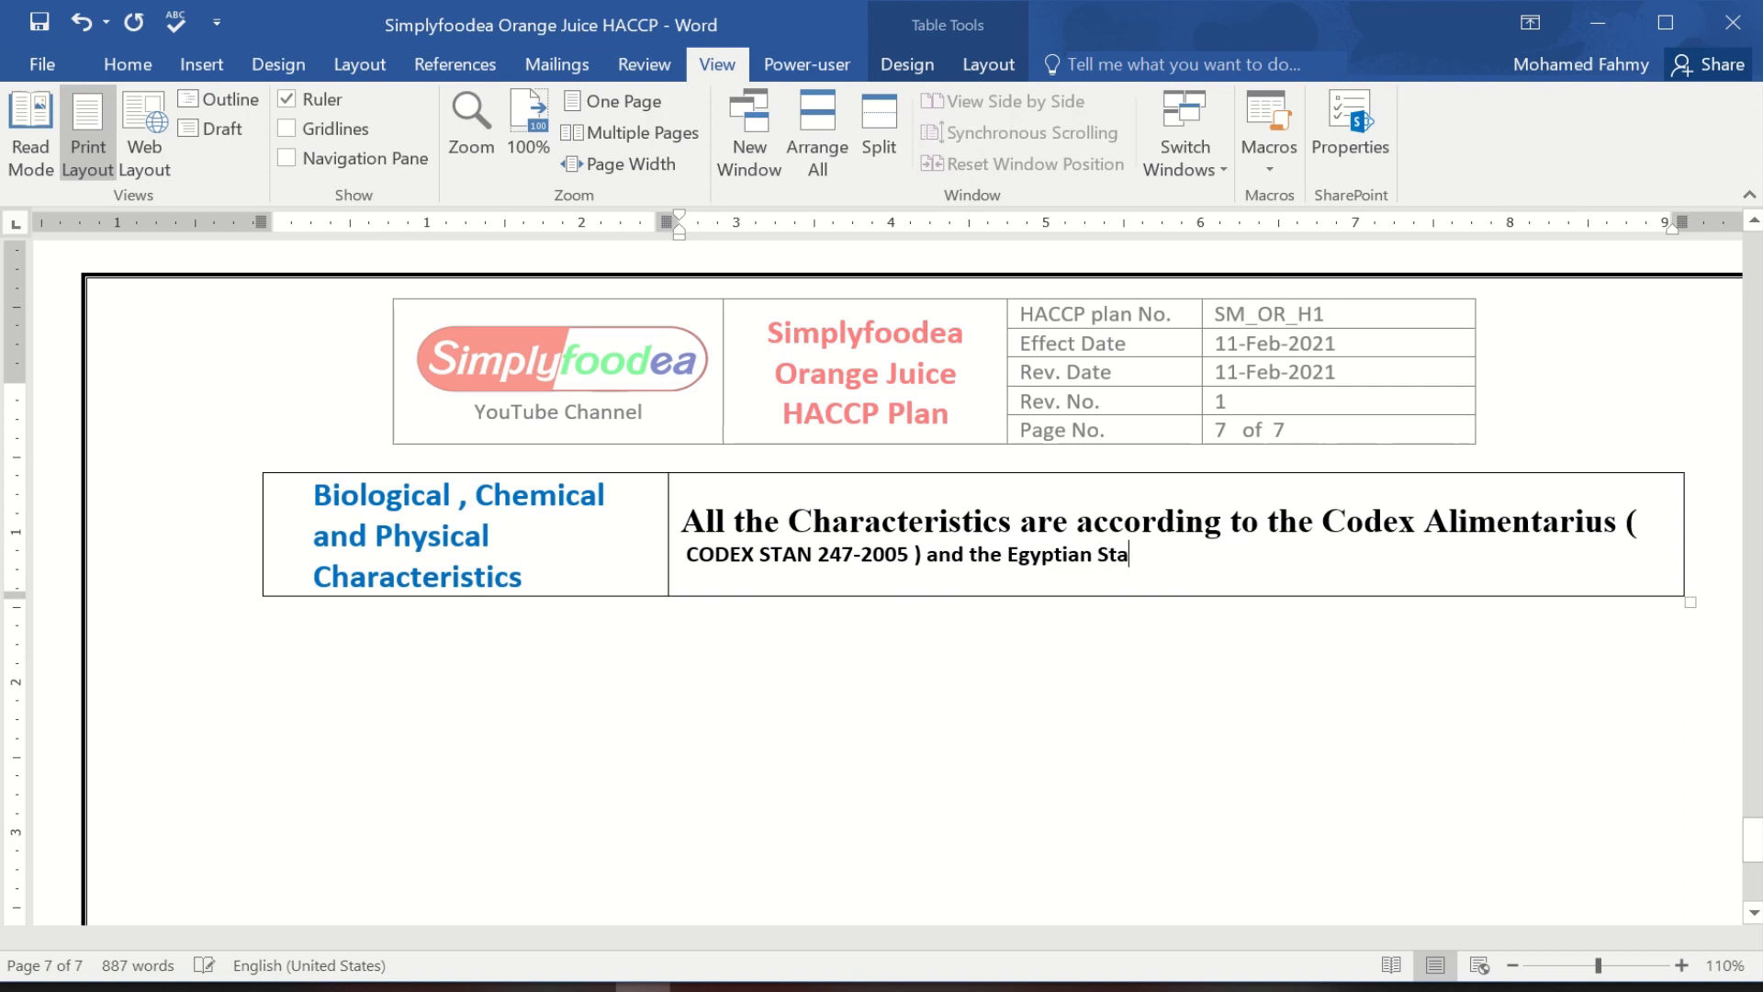
type("ndard")
type("686 - Pl")
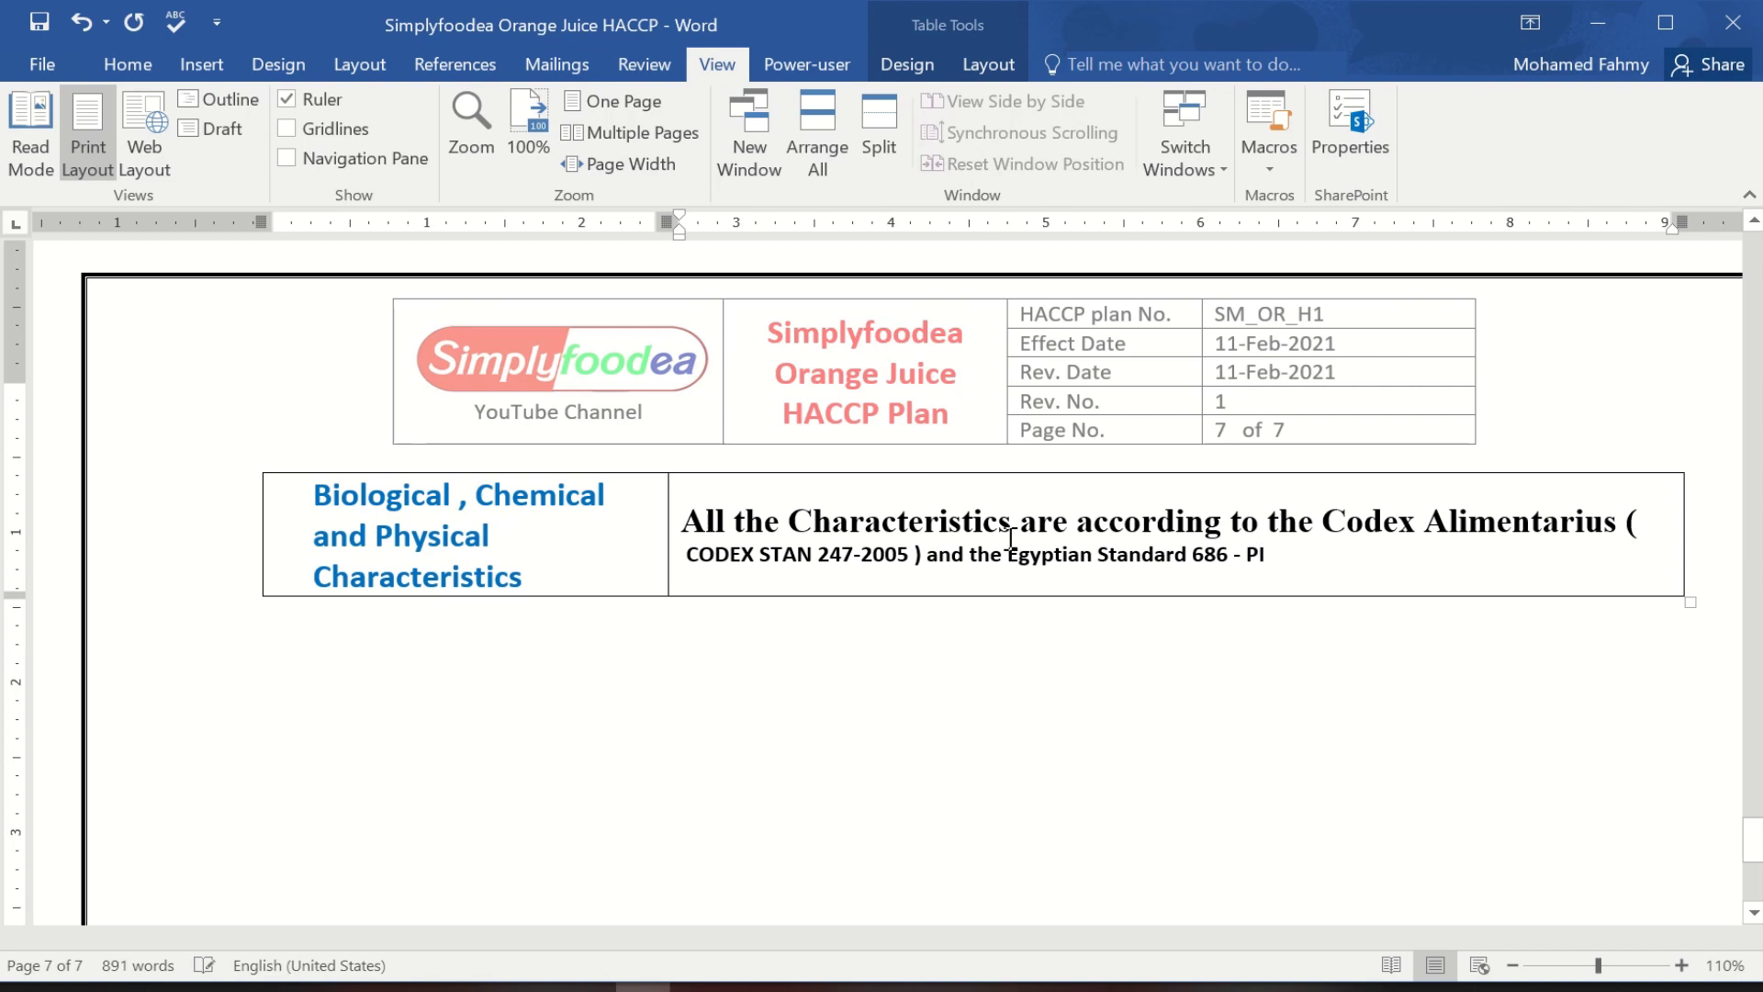
type("-2005 )")
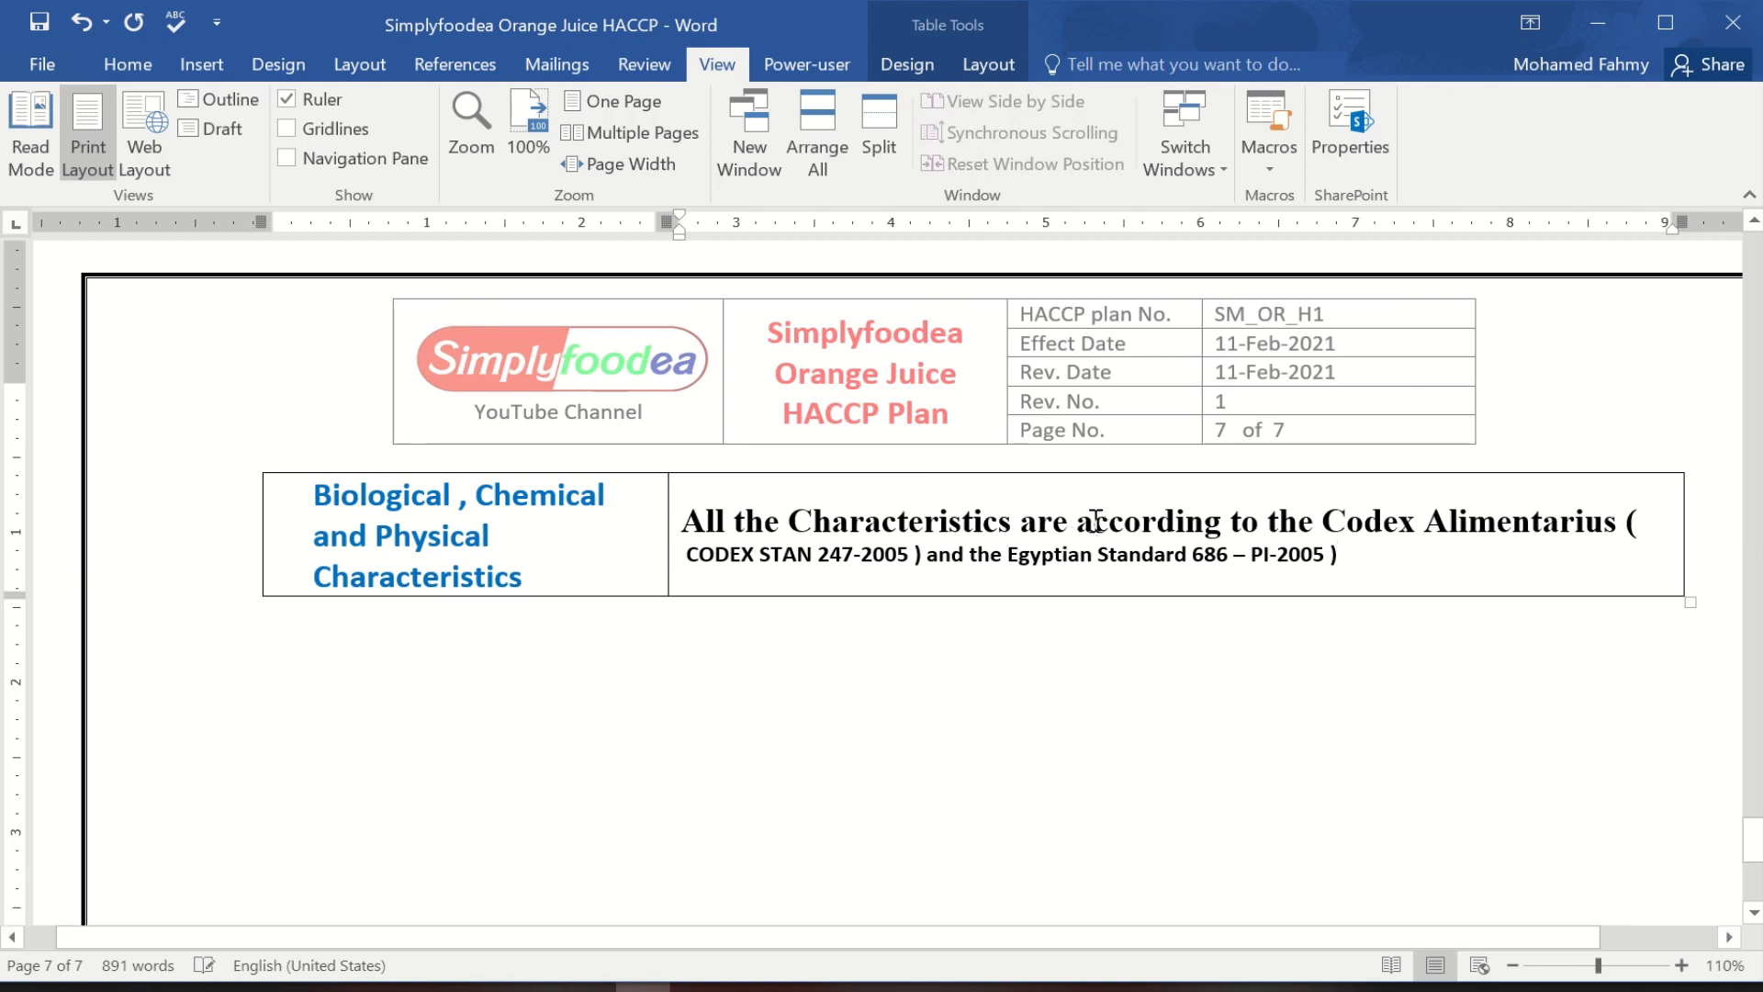
Copy the first line's formatting onto the rest of the sentence with Format Painter and start a new line below it.
left_click_drag(1095, 521, 1145, 520)
left_click(1422, 470)
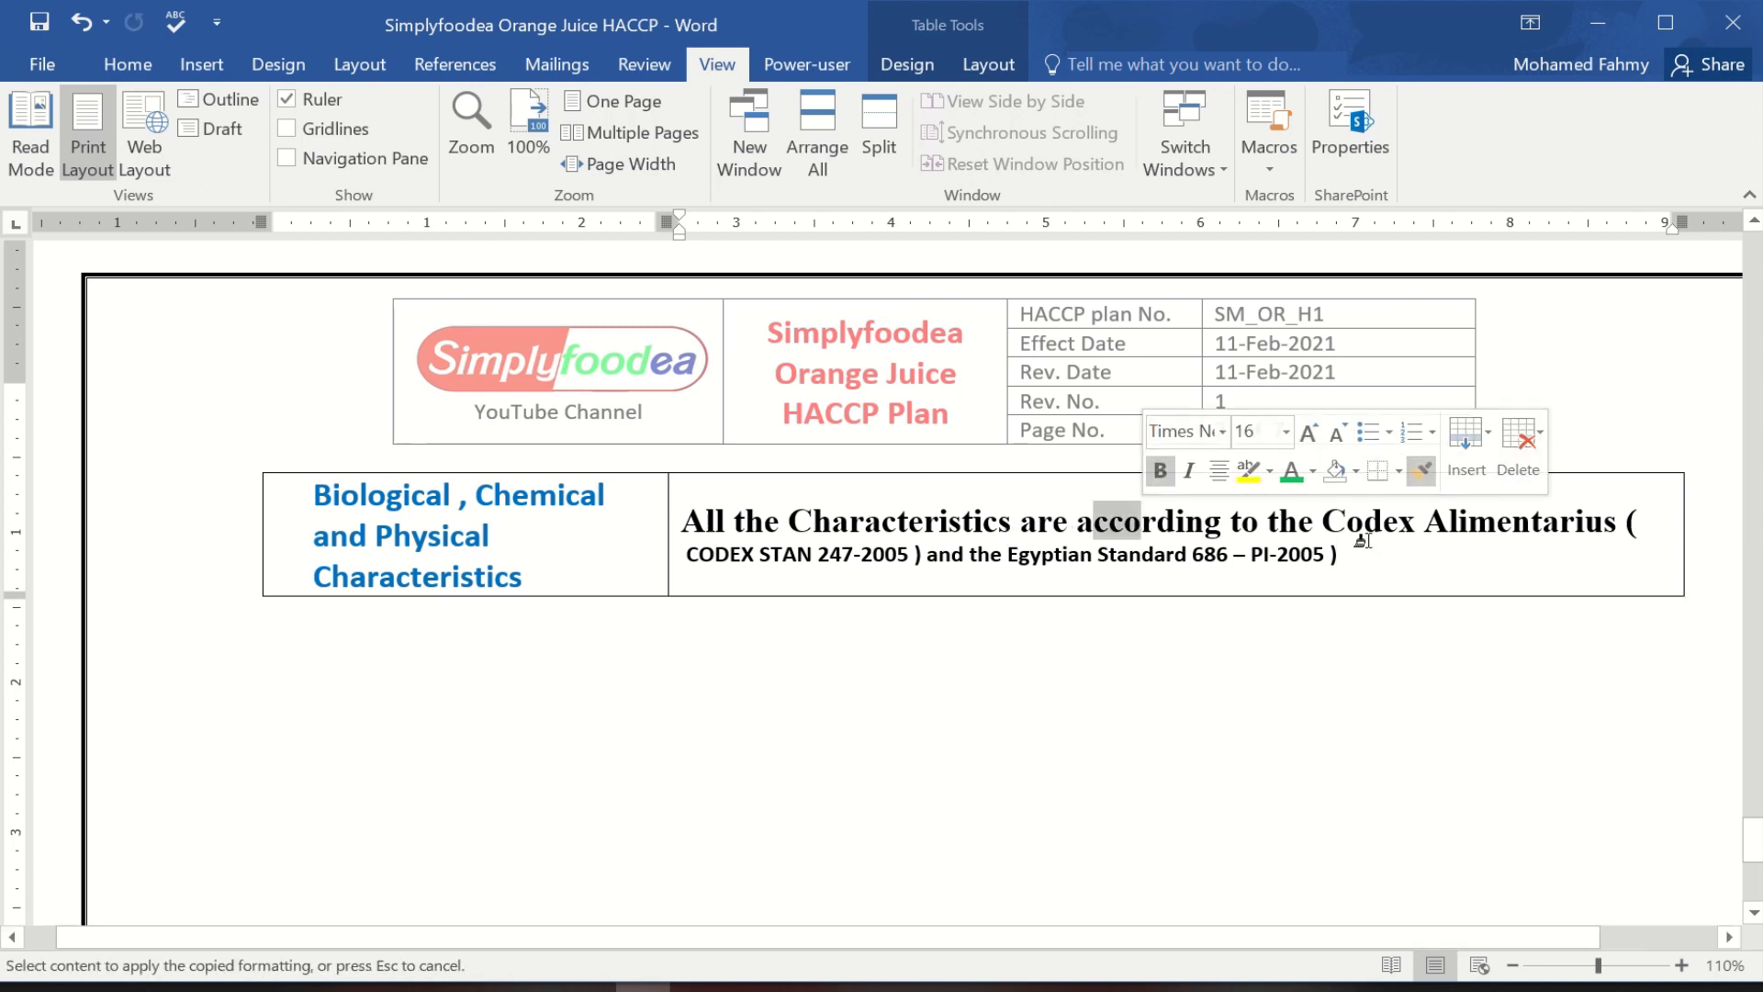
left_click_drag(1350, 553, 1610, 521)
left_click(799, 577)
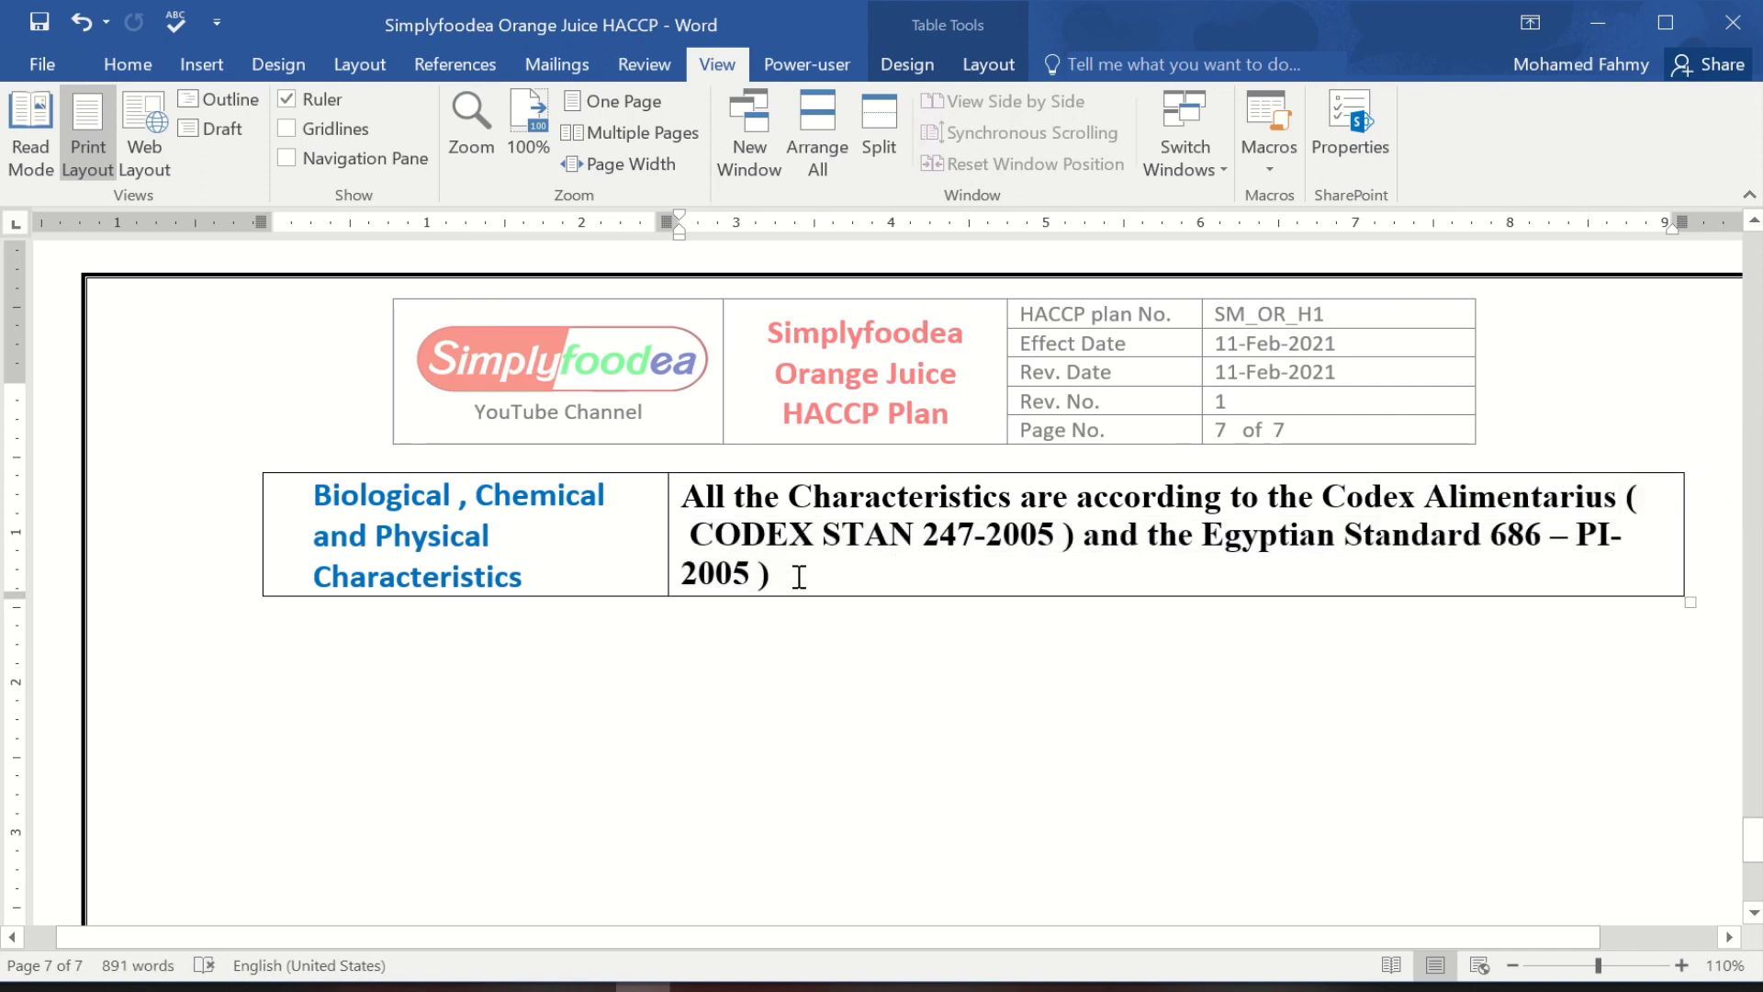
key("Return")
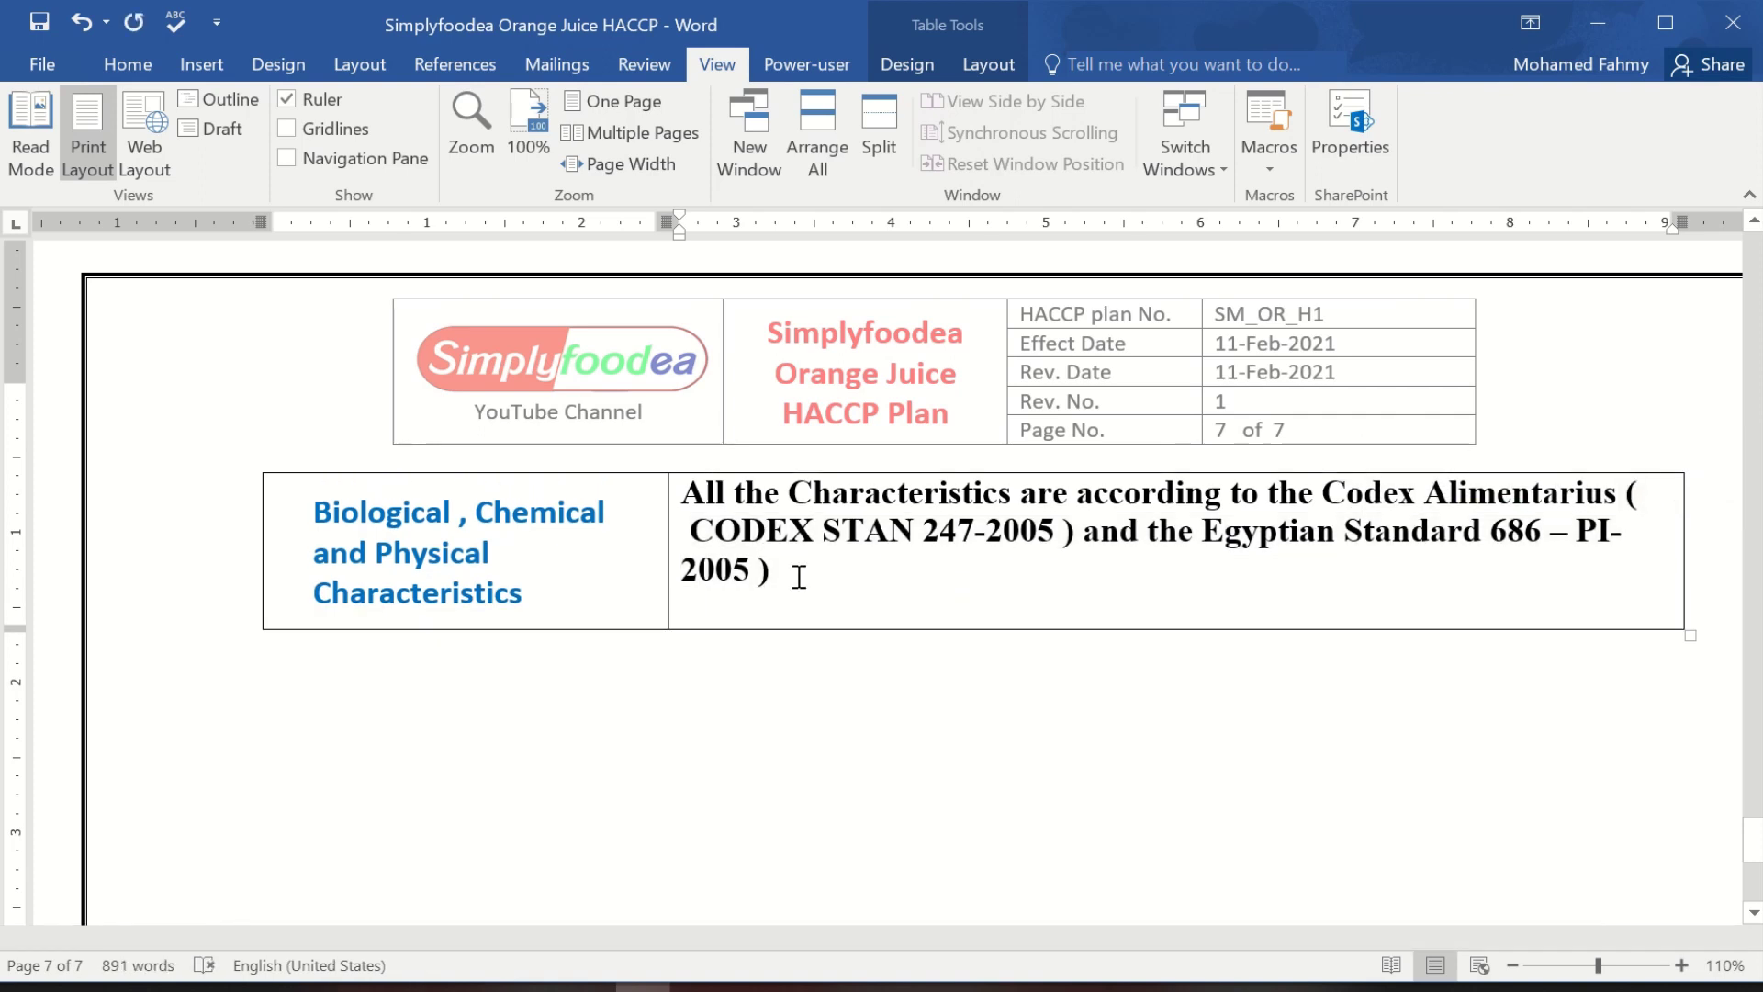
Add a new row to the table and enter the heading "Biological Standards :" in its second cell, followed by a new line.
key("Tab")
left_click(726, 654)
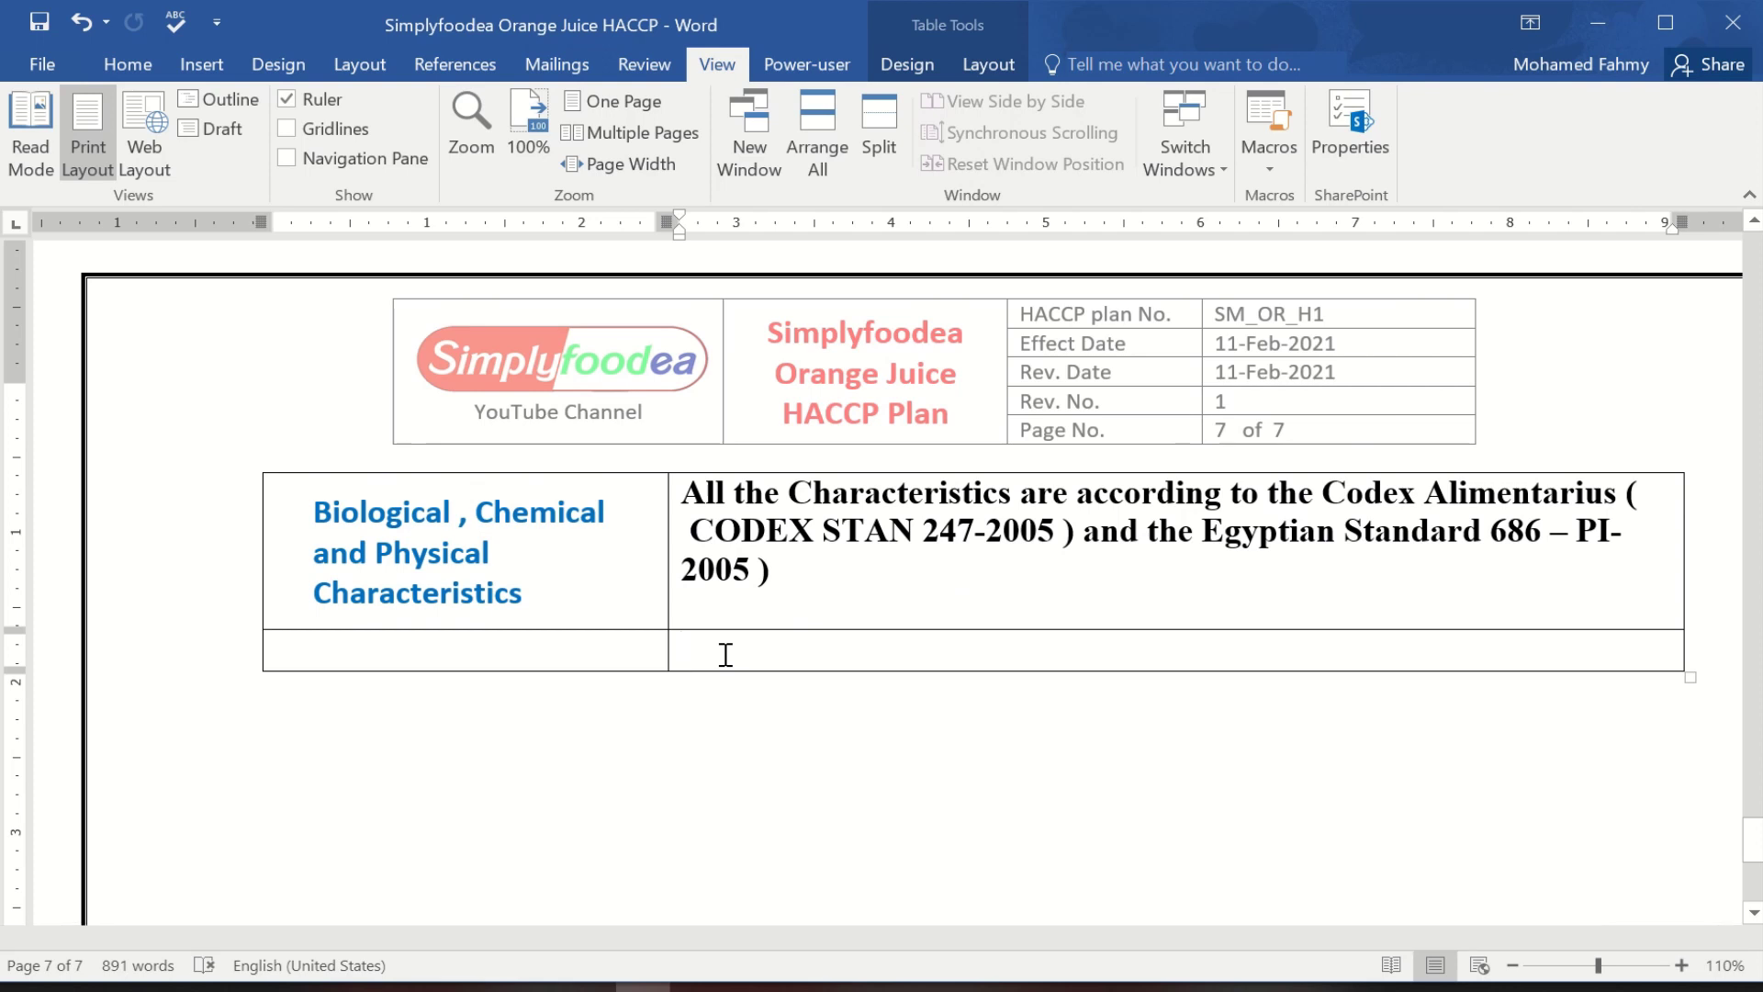
type("Biologival")
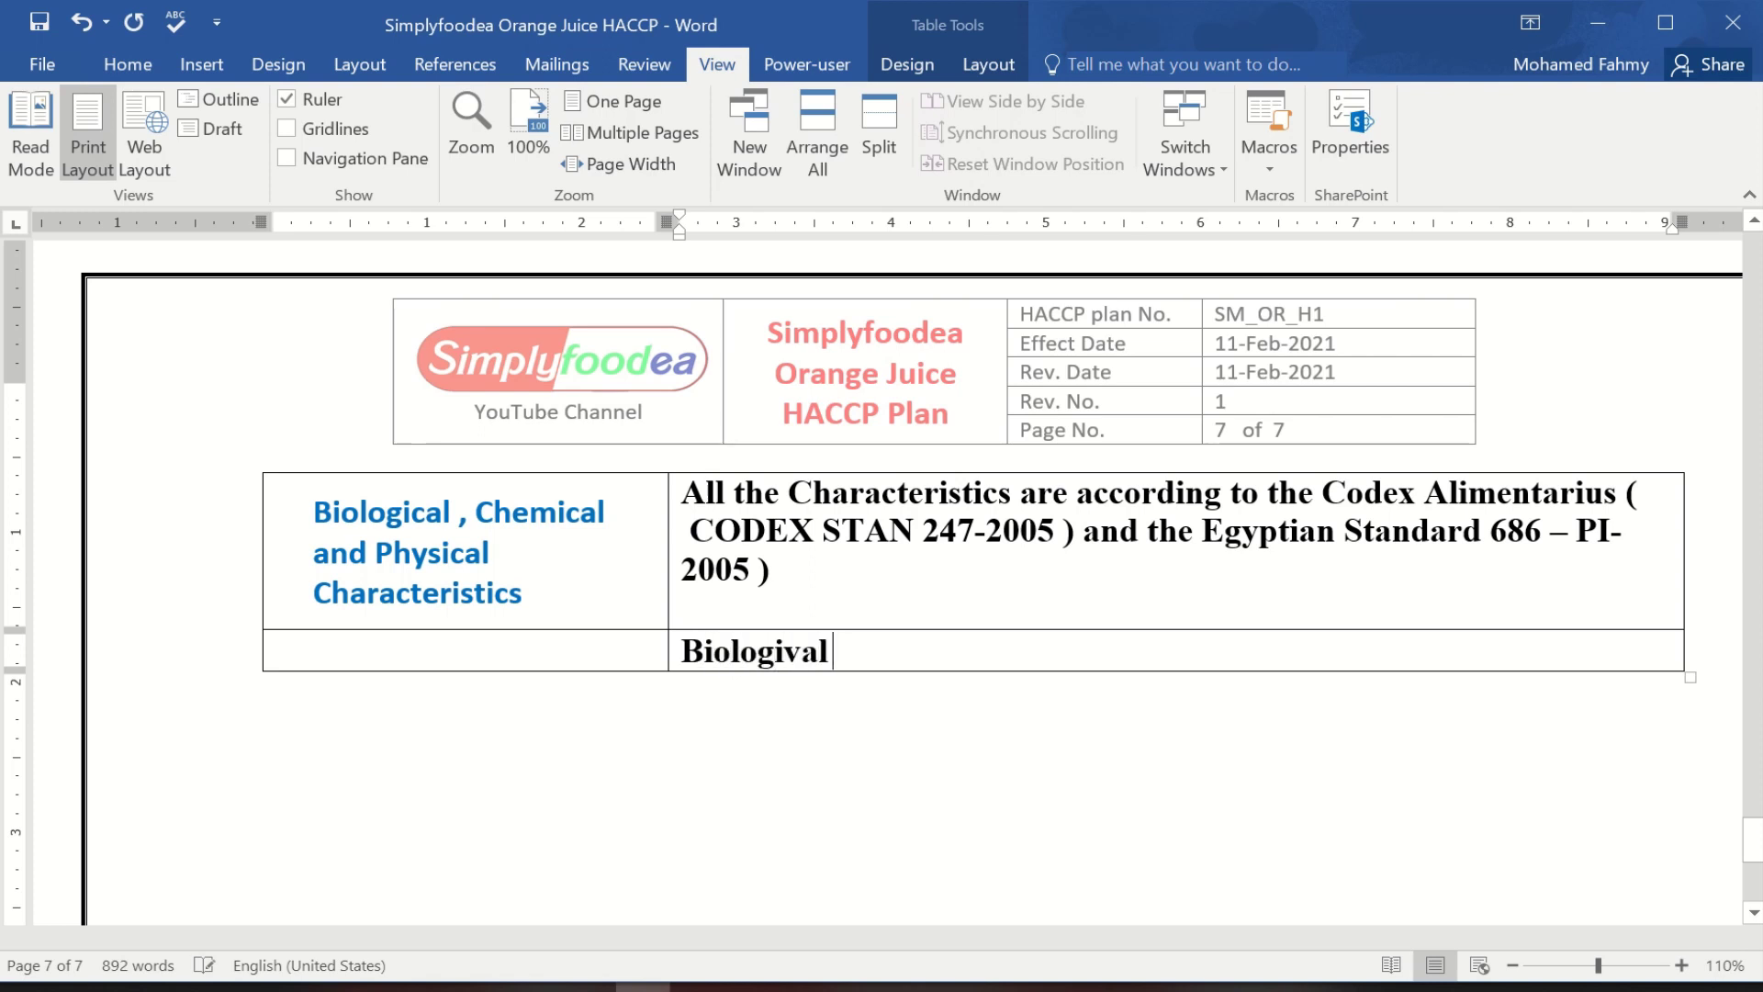
right_click(861, 663)
left_click(905, 688)
type("Standard")
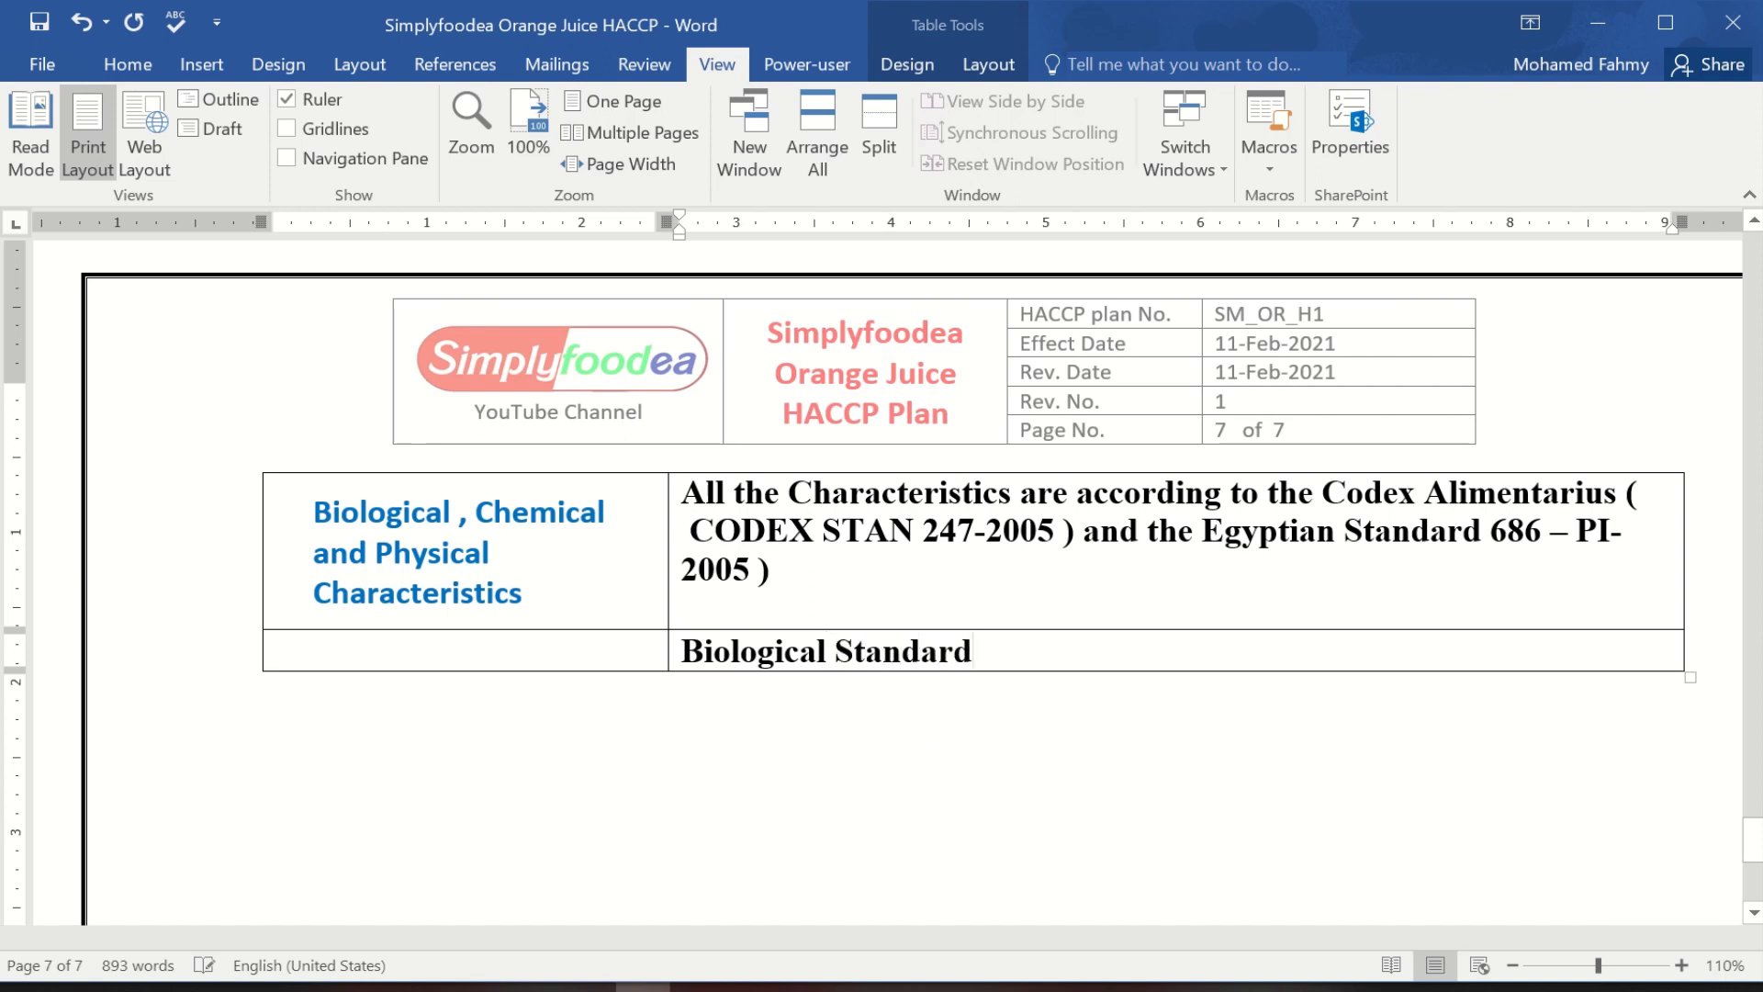
type("s \"")
key("BackSpace")
type(":")
key("Return")
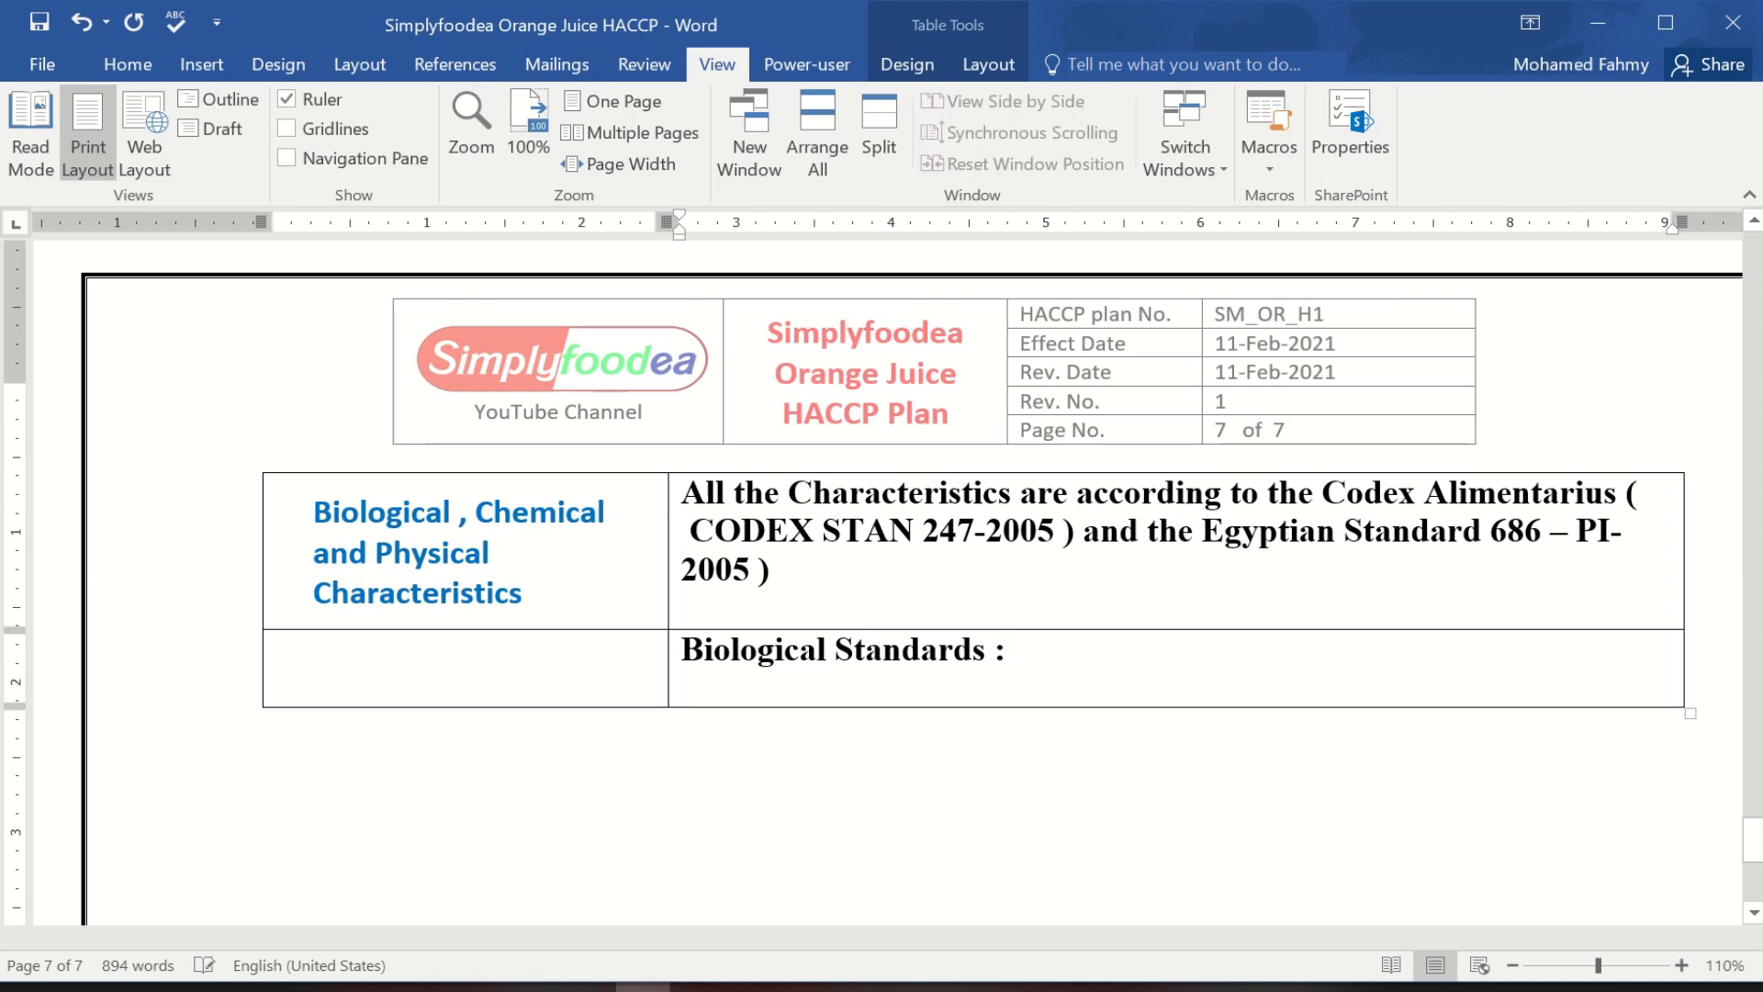
Enter "Pathogen free sensitive Ingredients" below the Biological Standards heading and correct the misspelled words.
type("Pathogen ")
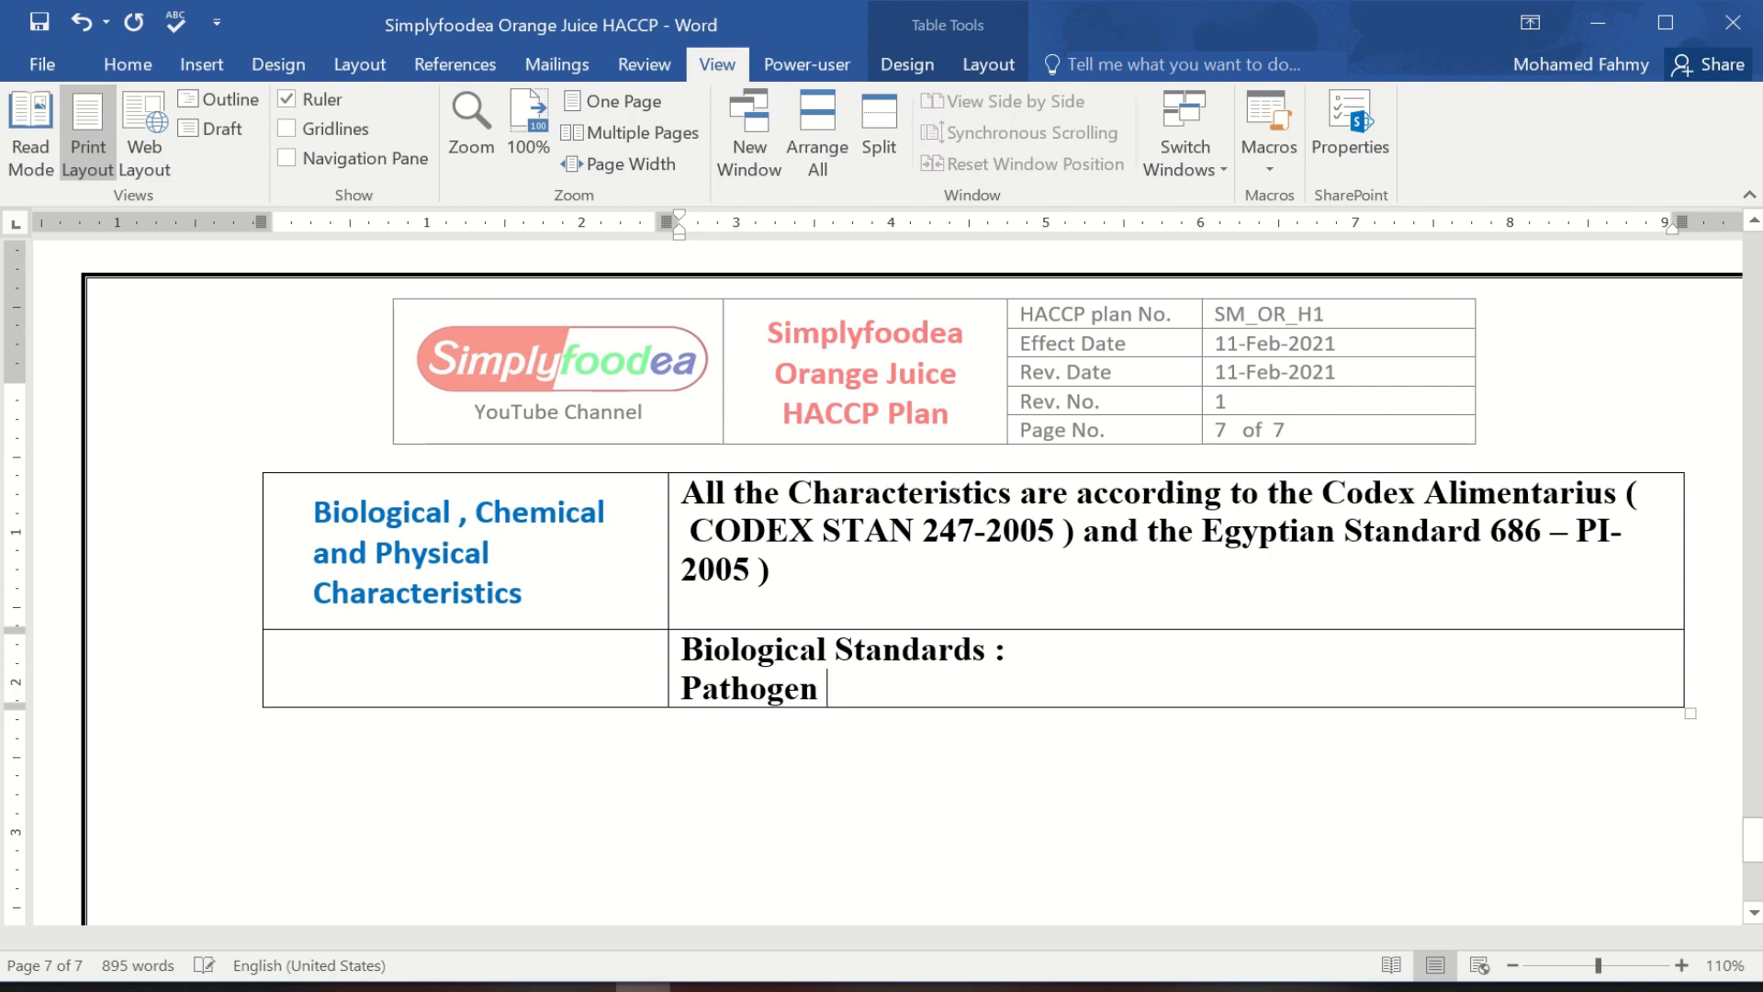
type("freee sen")
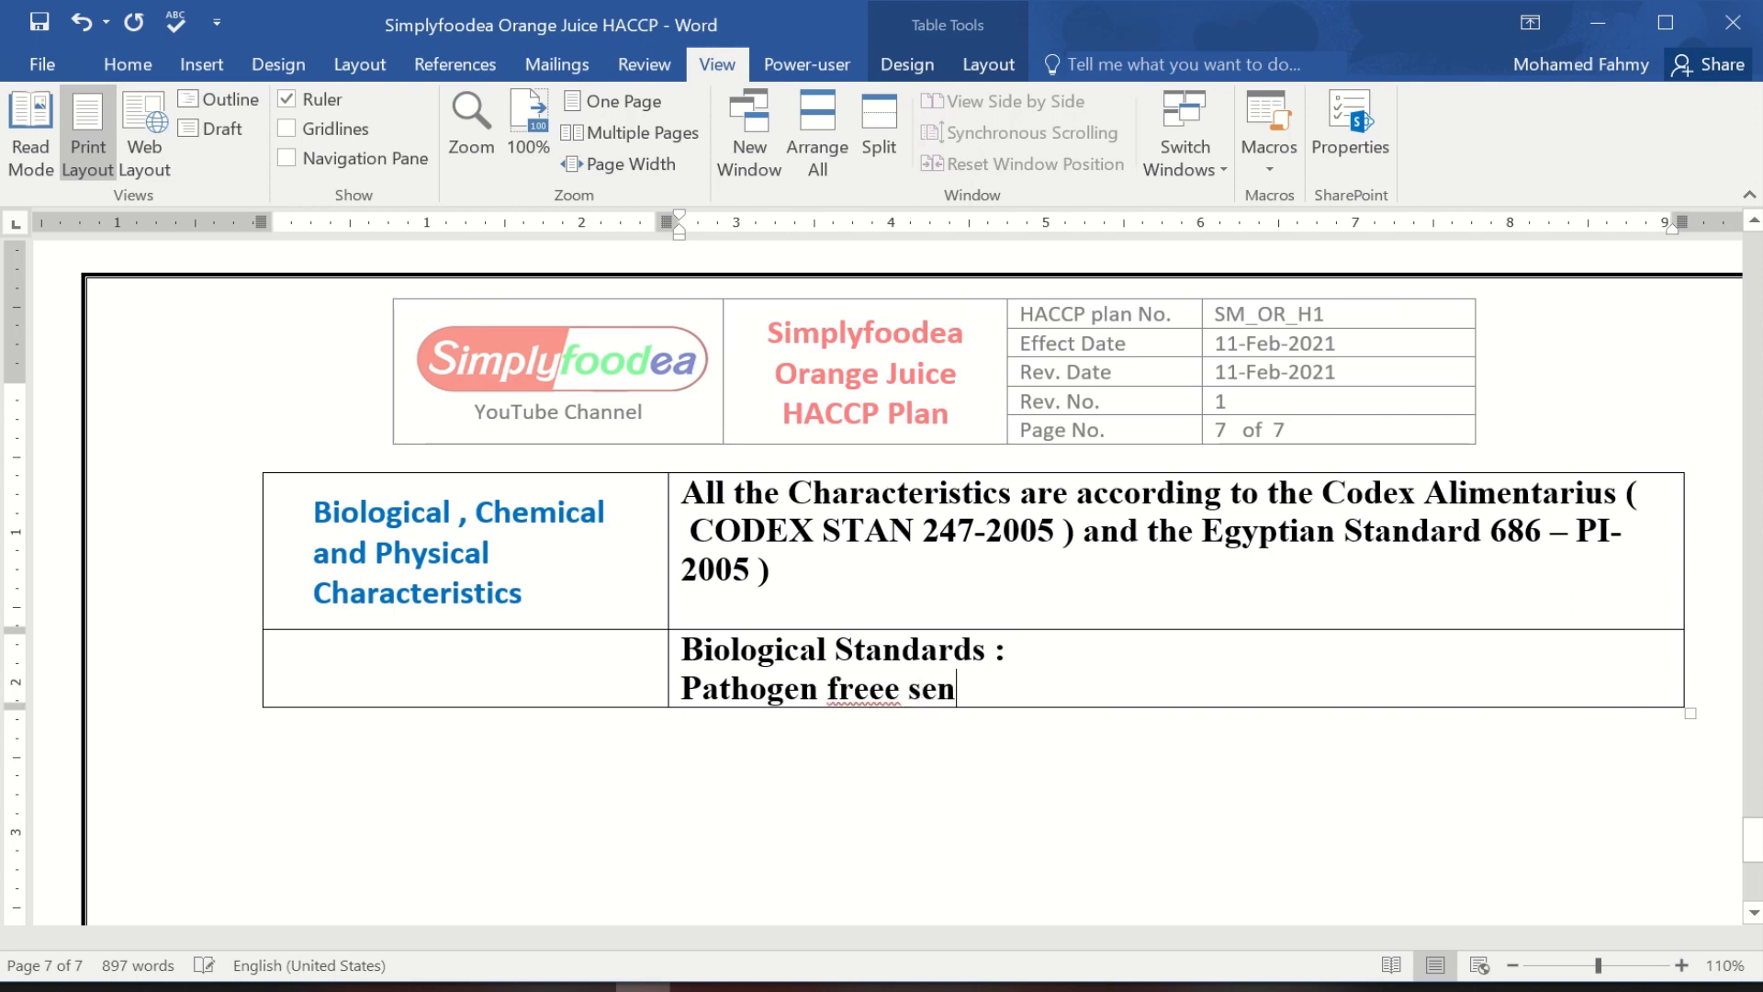
type("tive")
left_click(880, 689)
key("BackSpace")
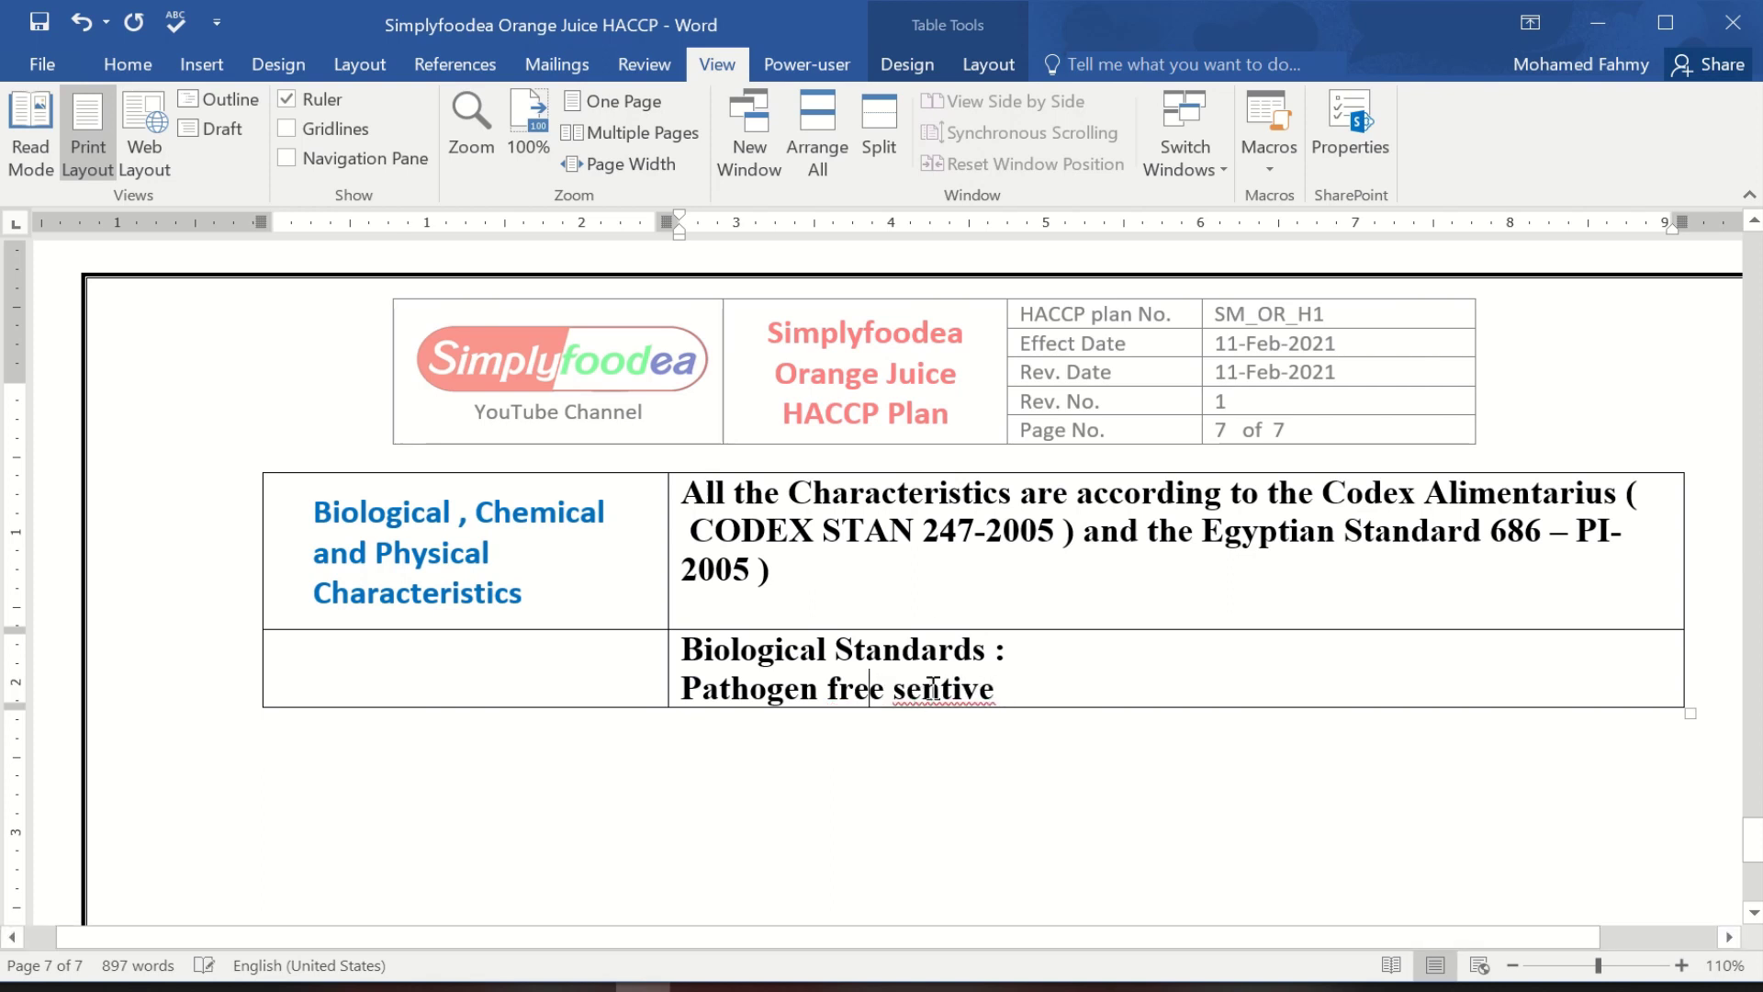
right_click(922, 689)
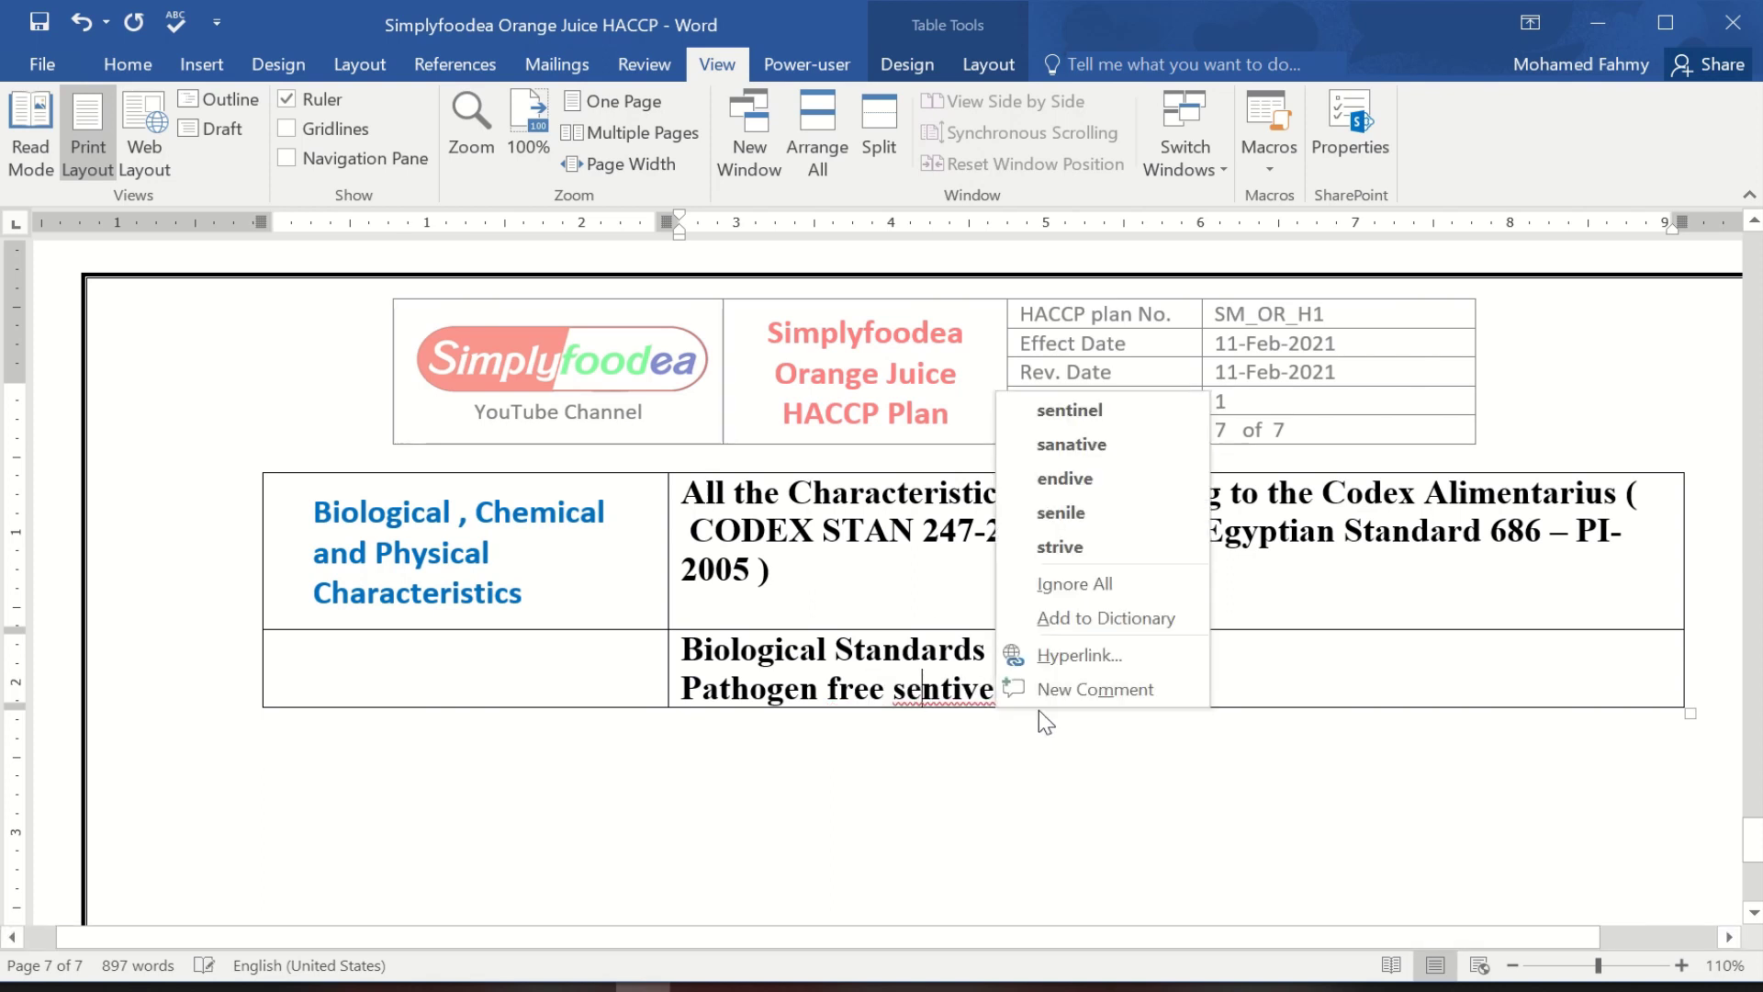
left_click(953, 688)
double_click(952, 688)
key("BackSpace")
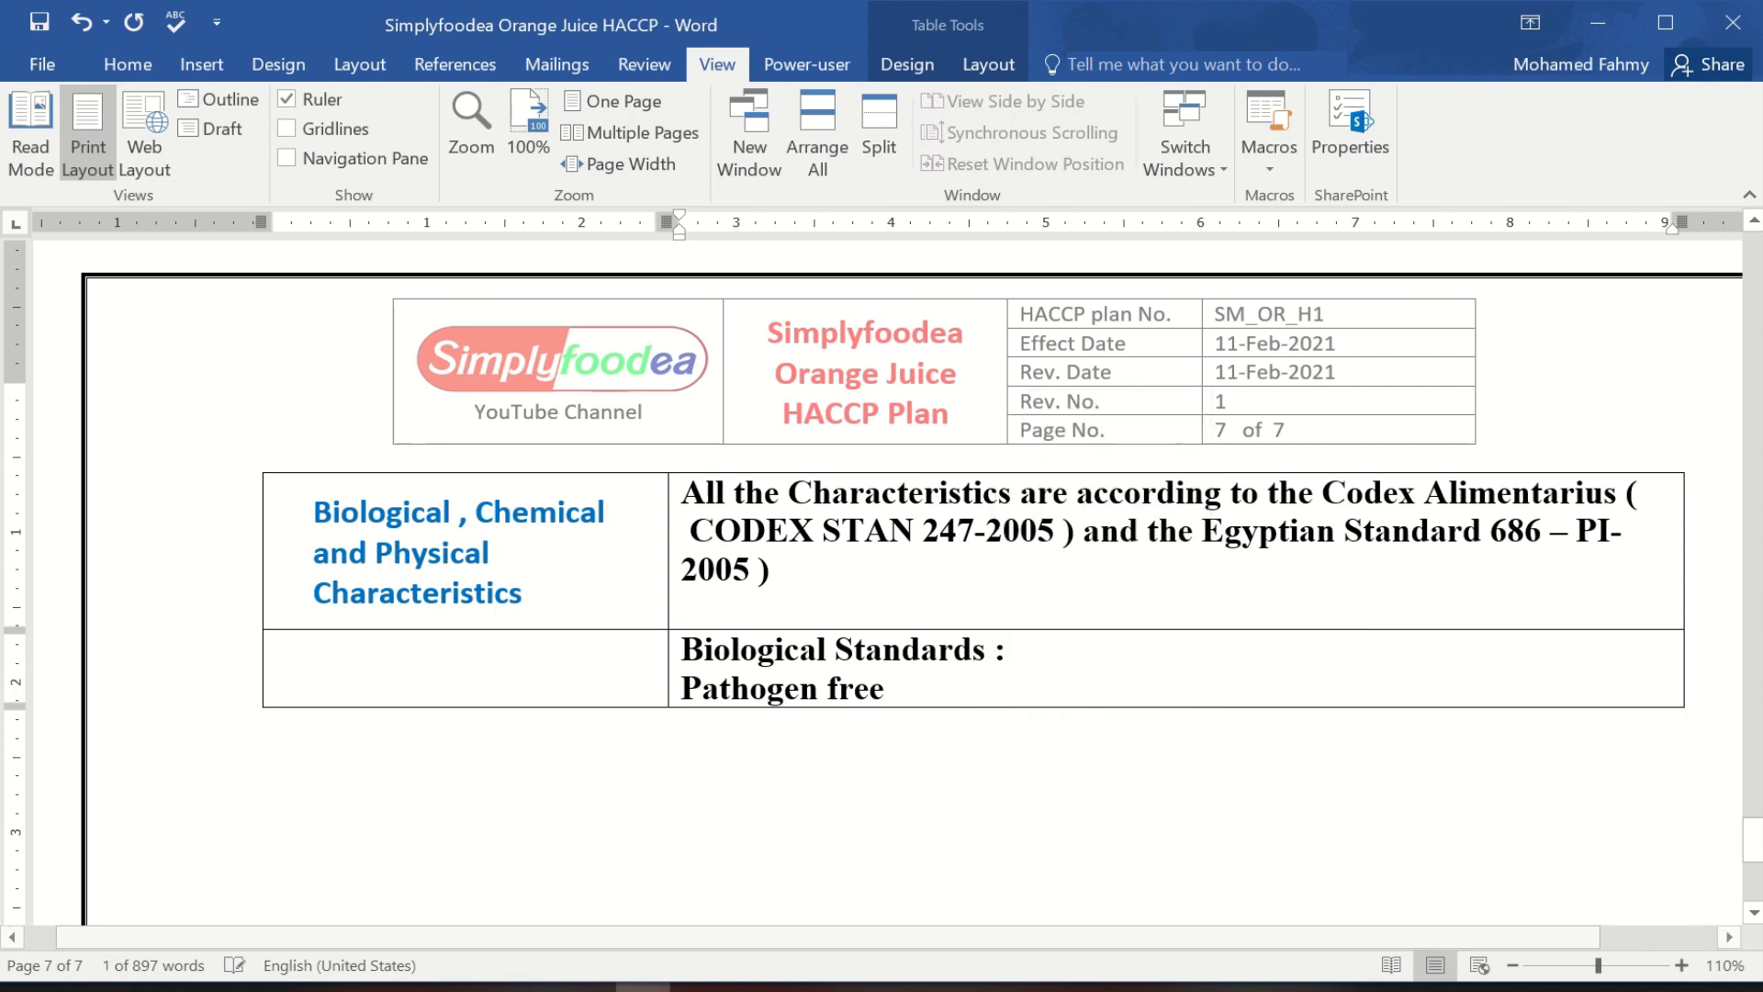
type("sens")
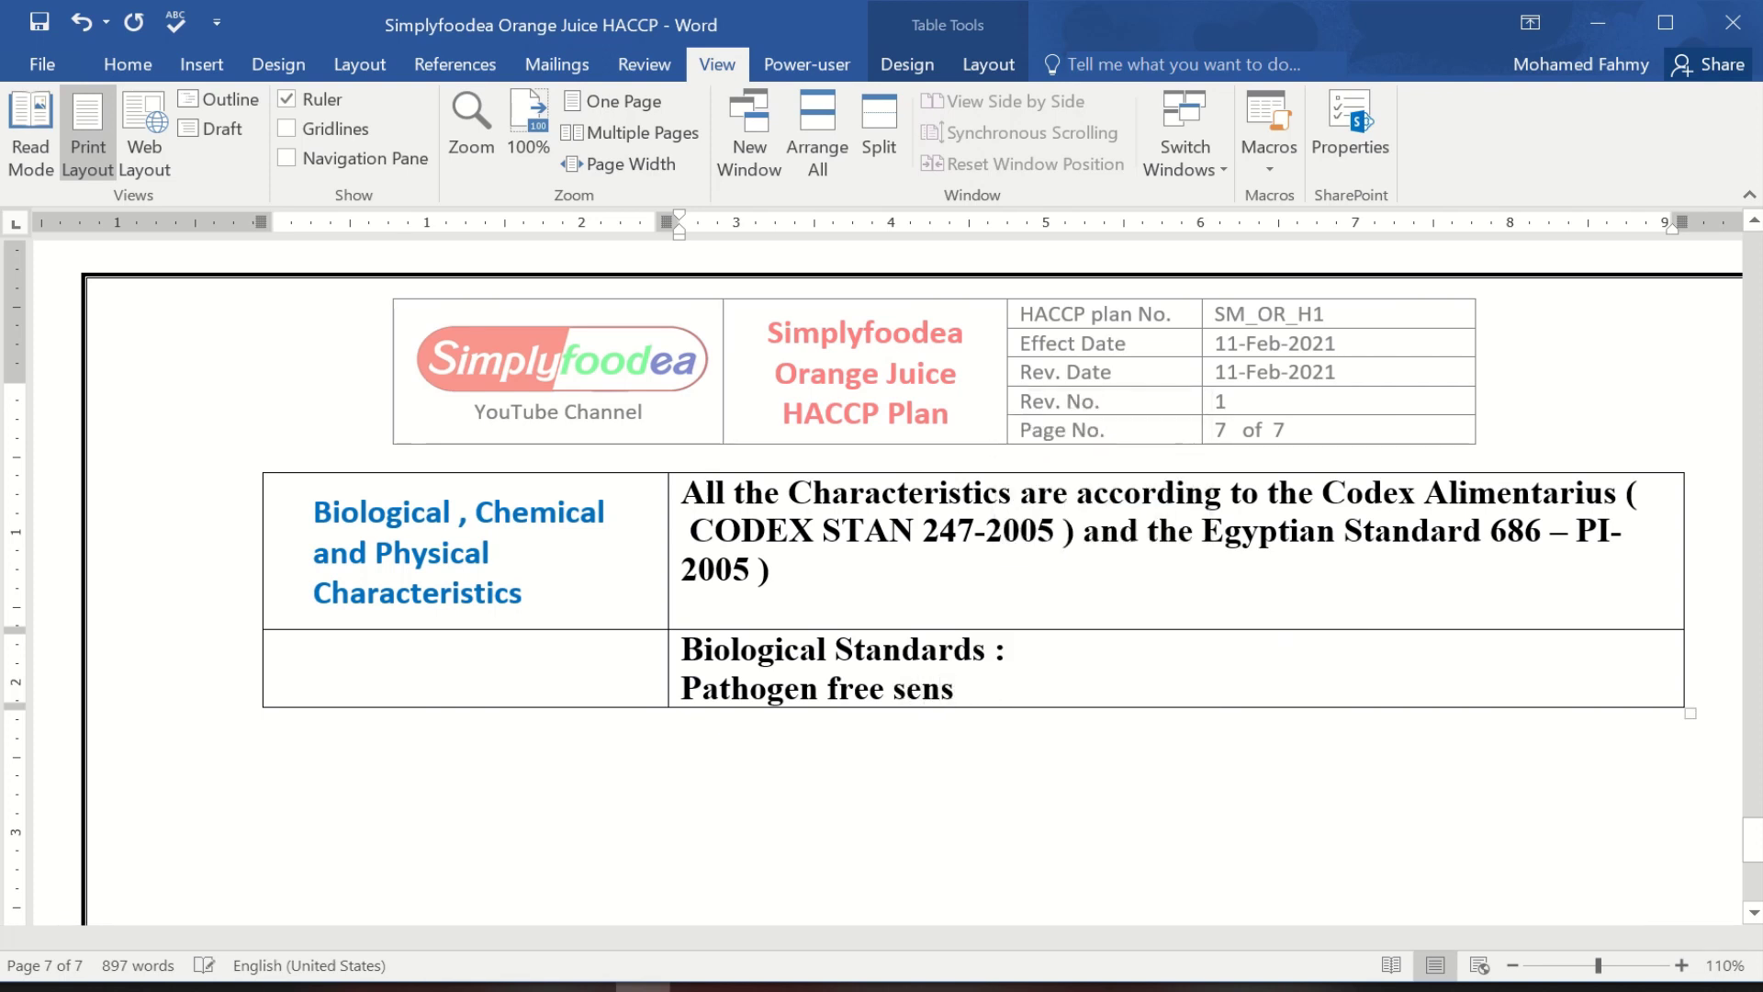
type("itive Ingredinets")
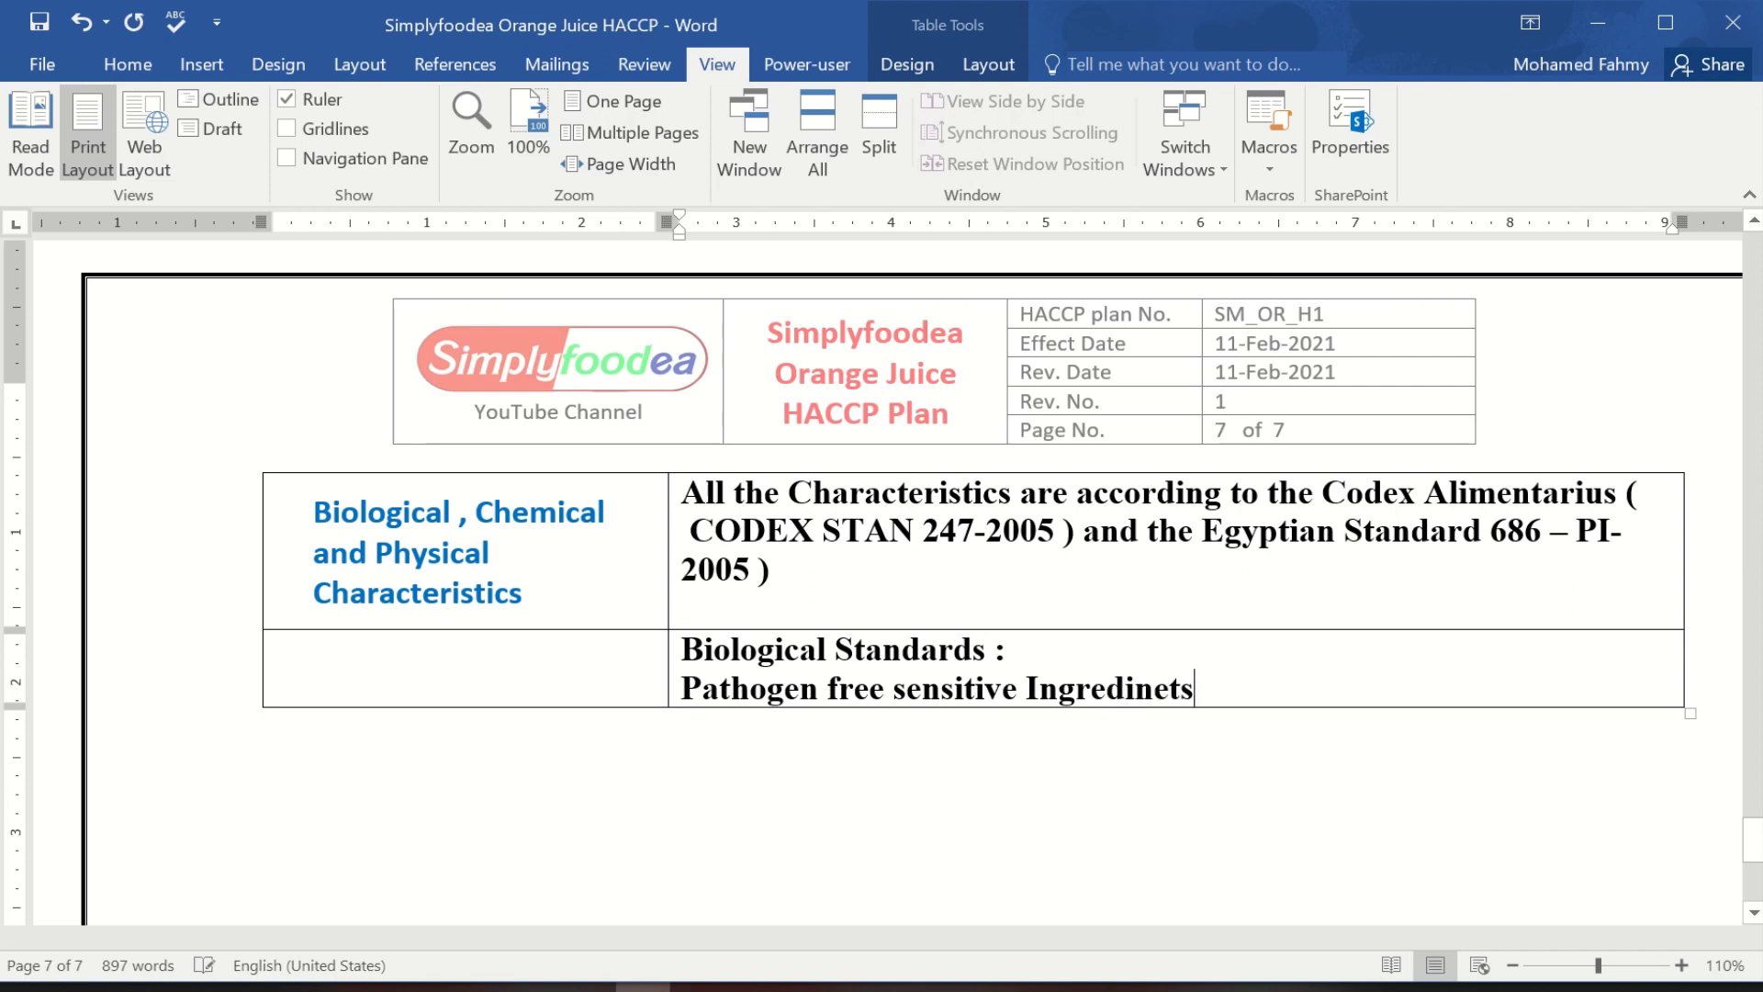
left_click(1135, 689)
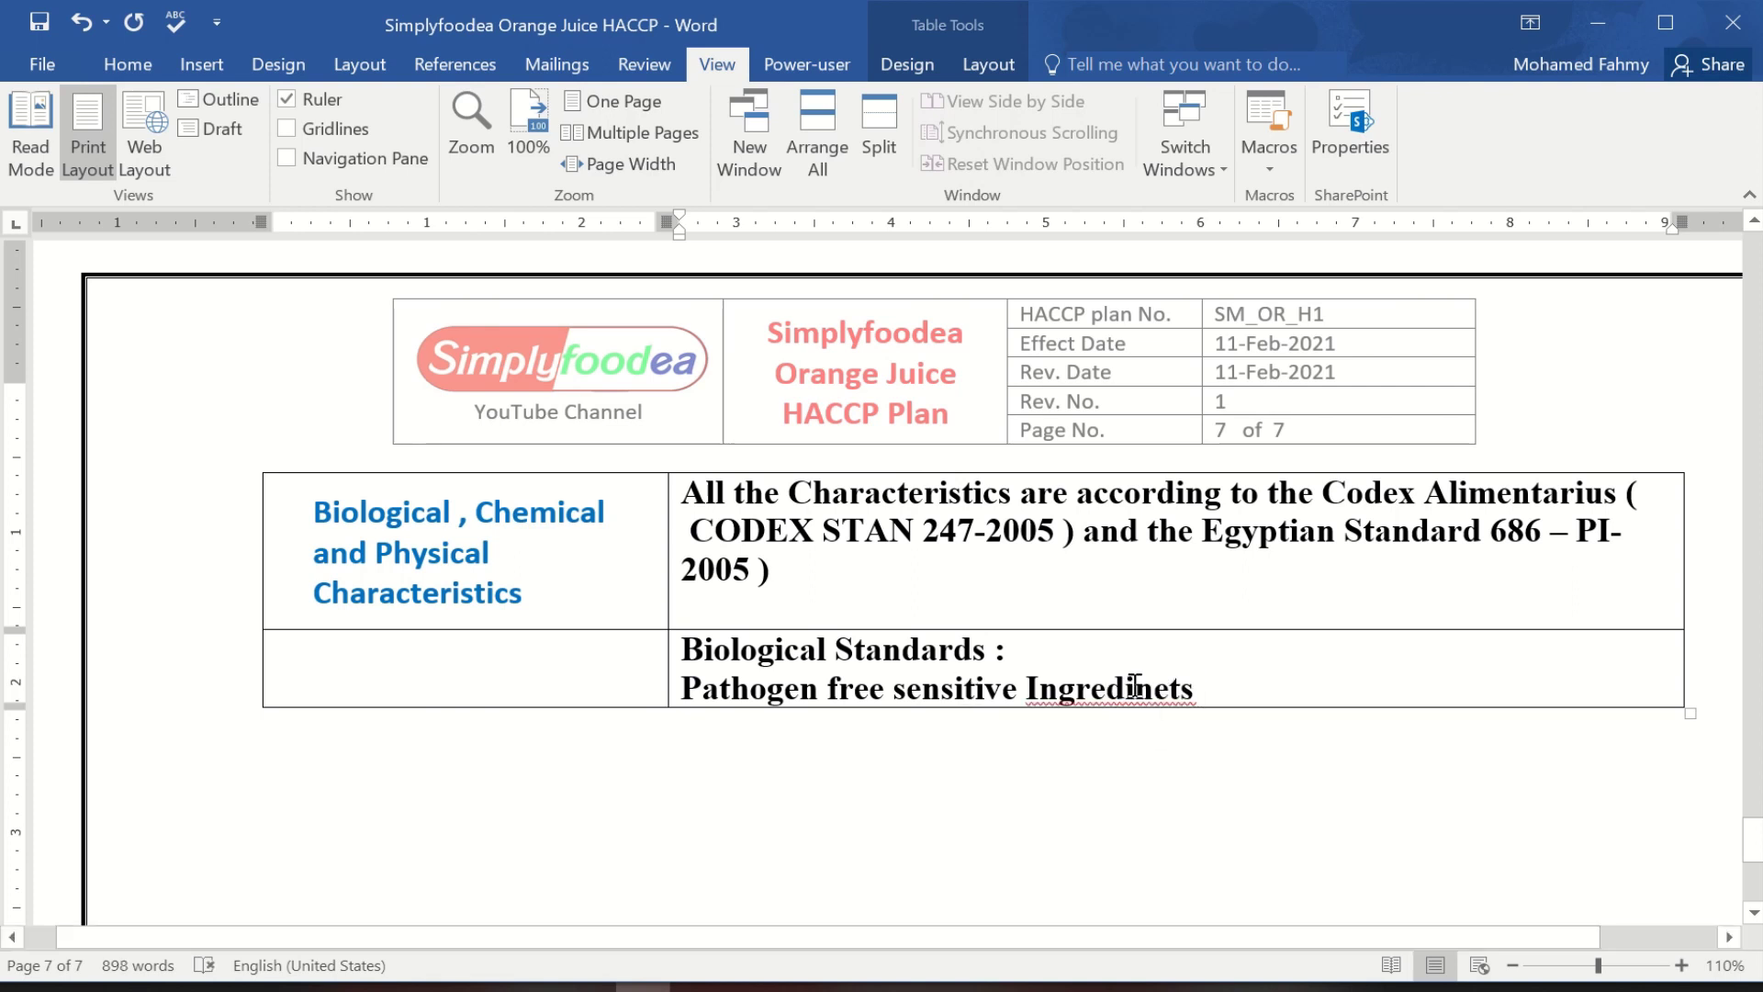
right_click(1249, 690)
left_click(1280, 727)
Continue the pathogen line with "free from Salmonella" and remove the extra spaces before "free".
type("free from")
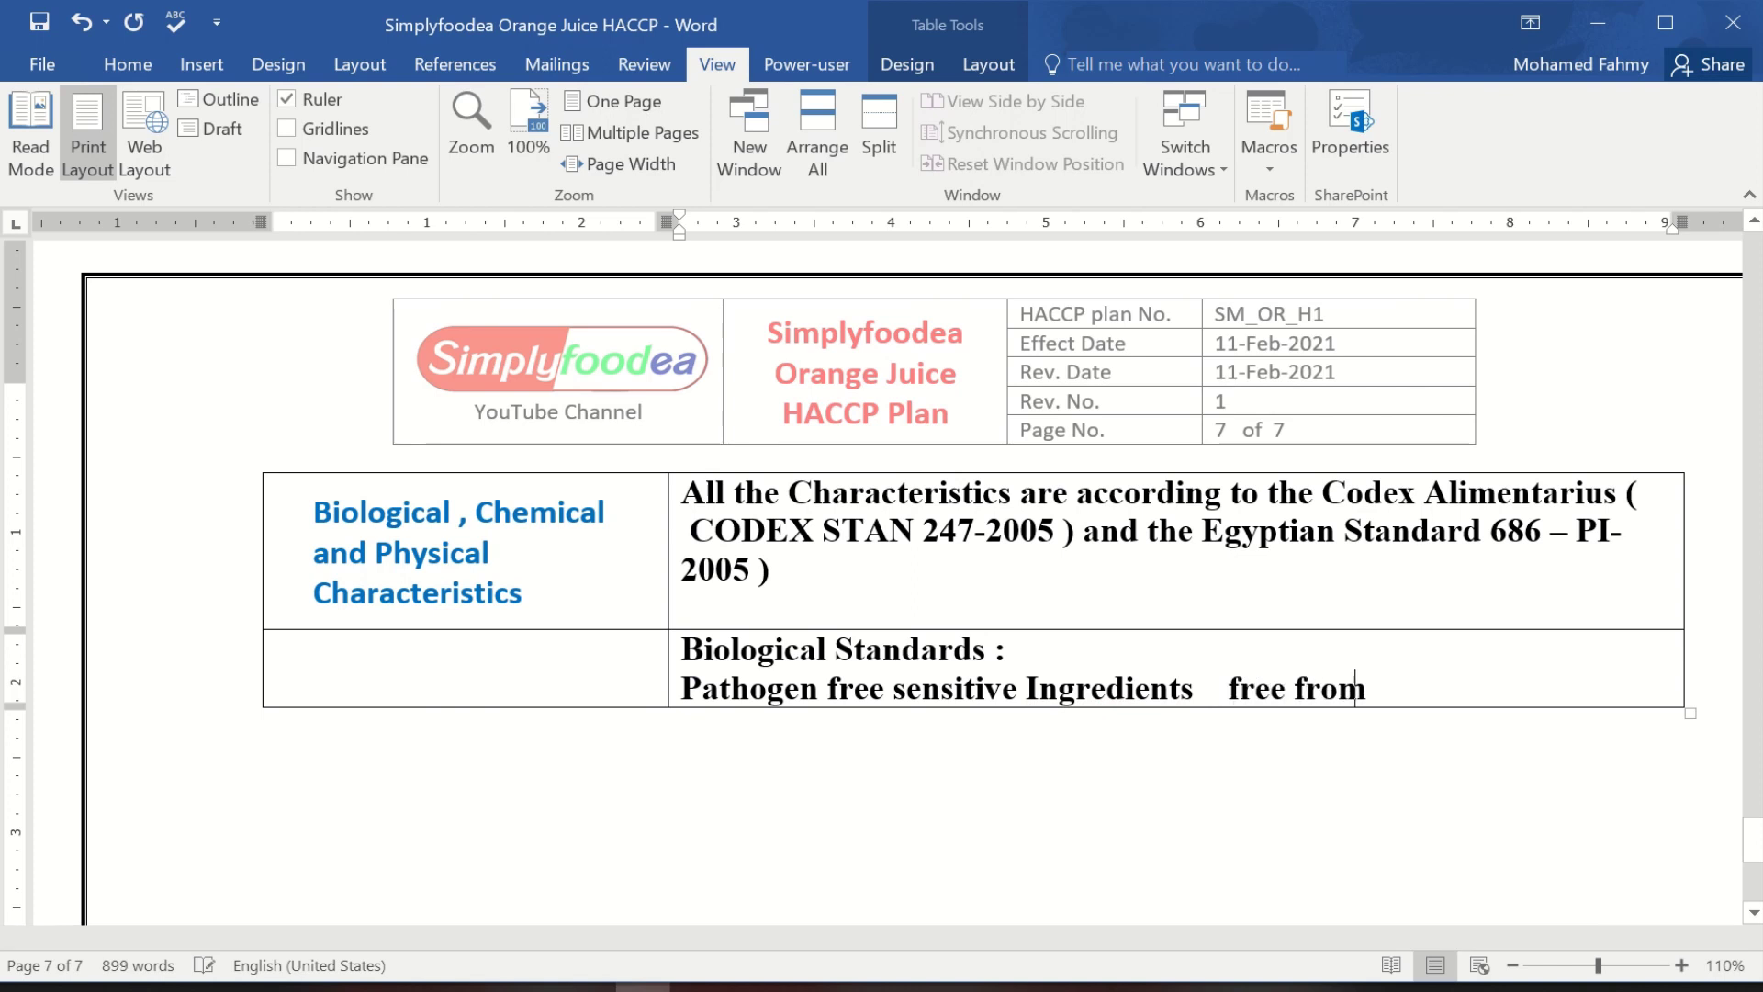
type(" Salmon")
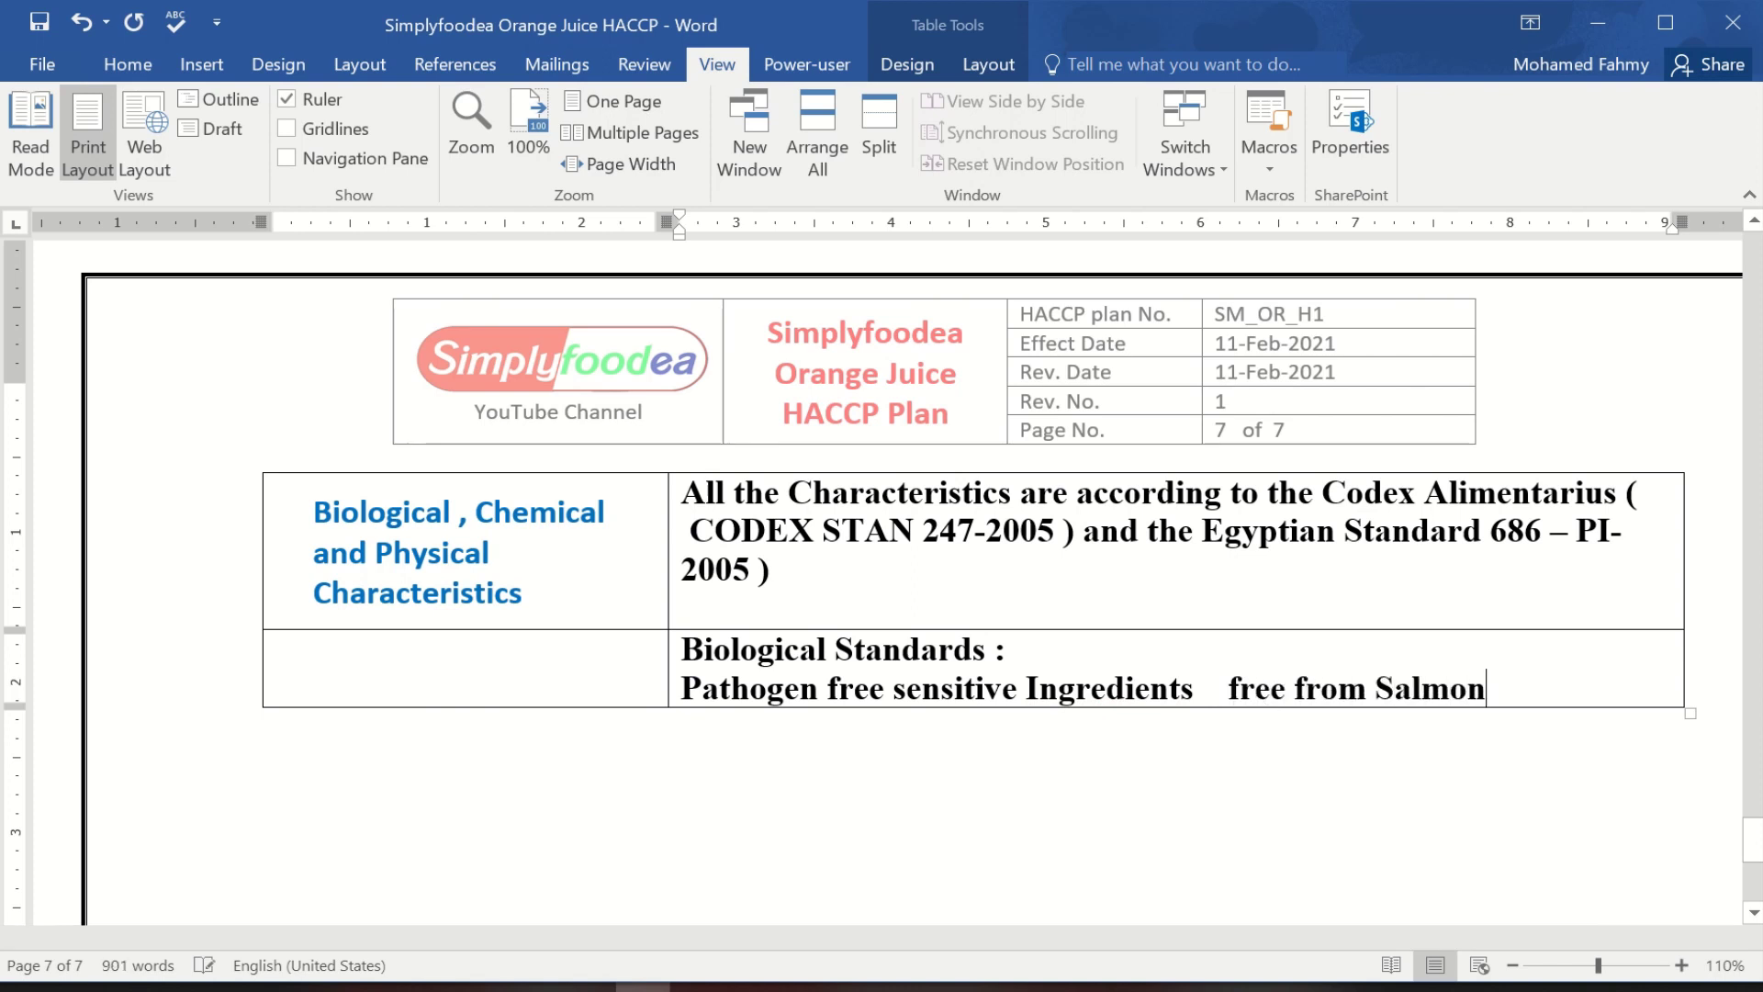
type("ella")
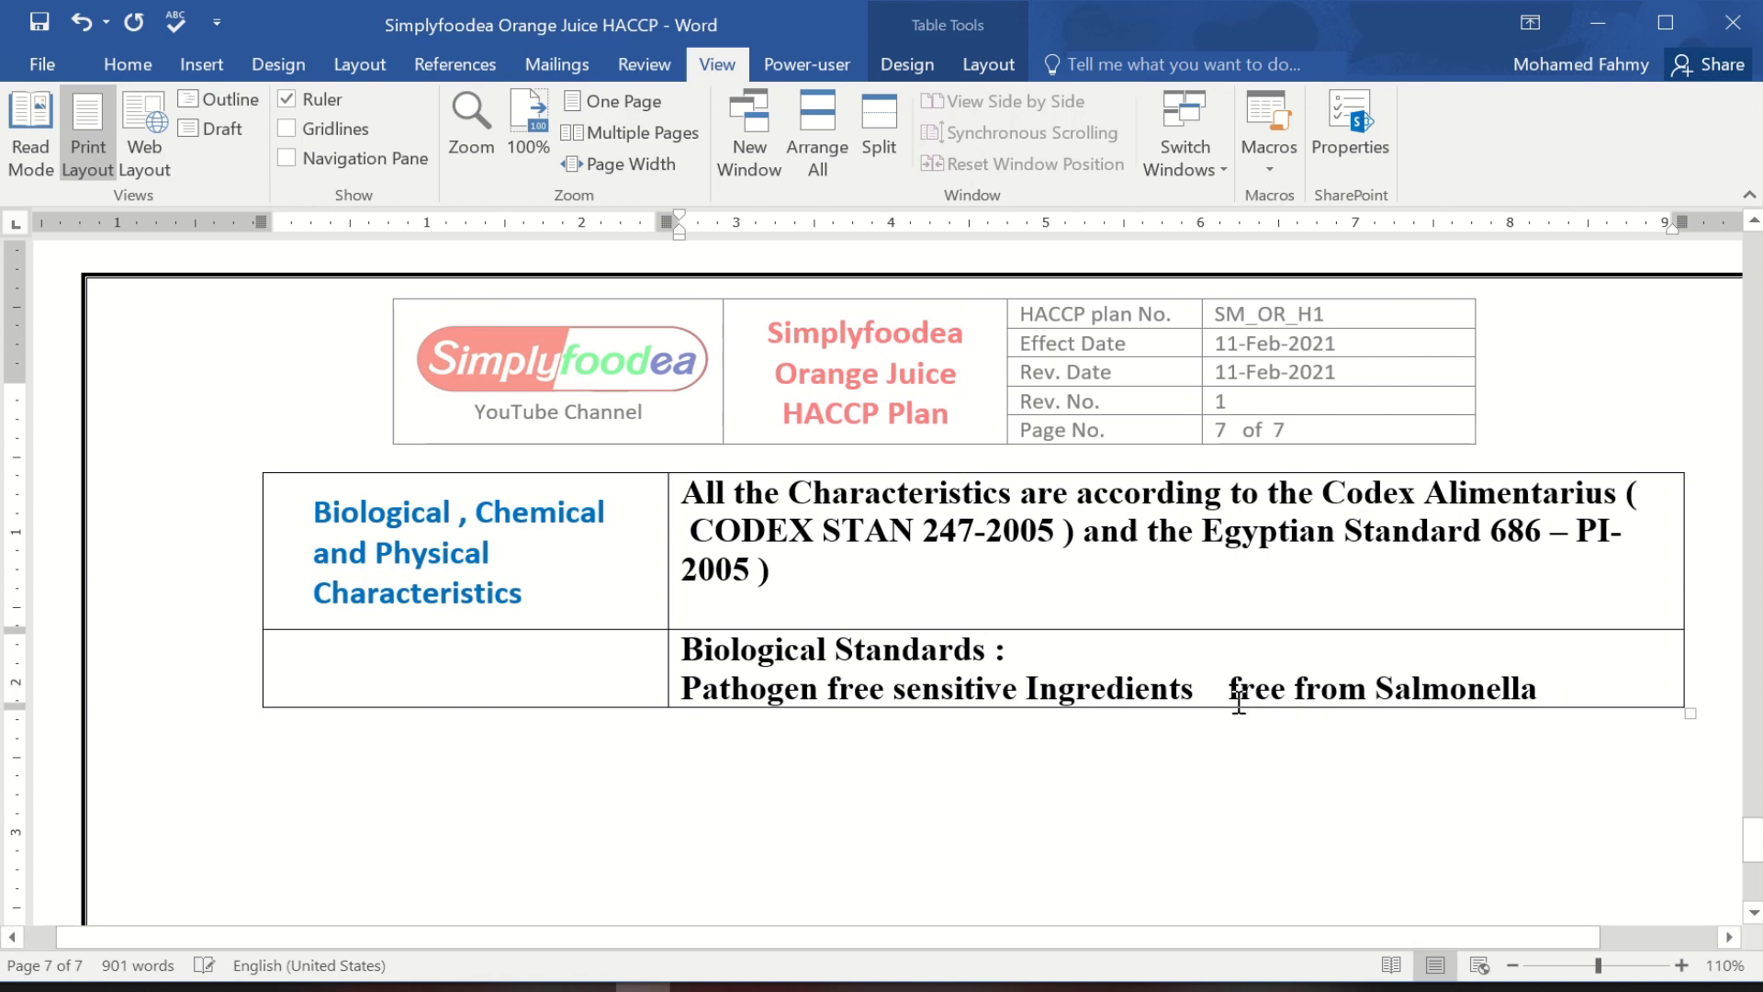
left_click(1224, 684)
key("BackSpace")
key("BackSpace")
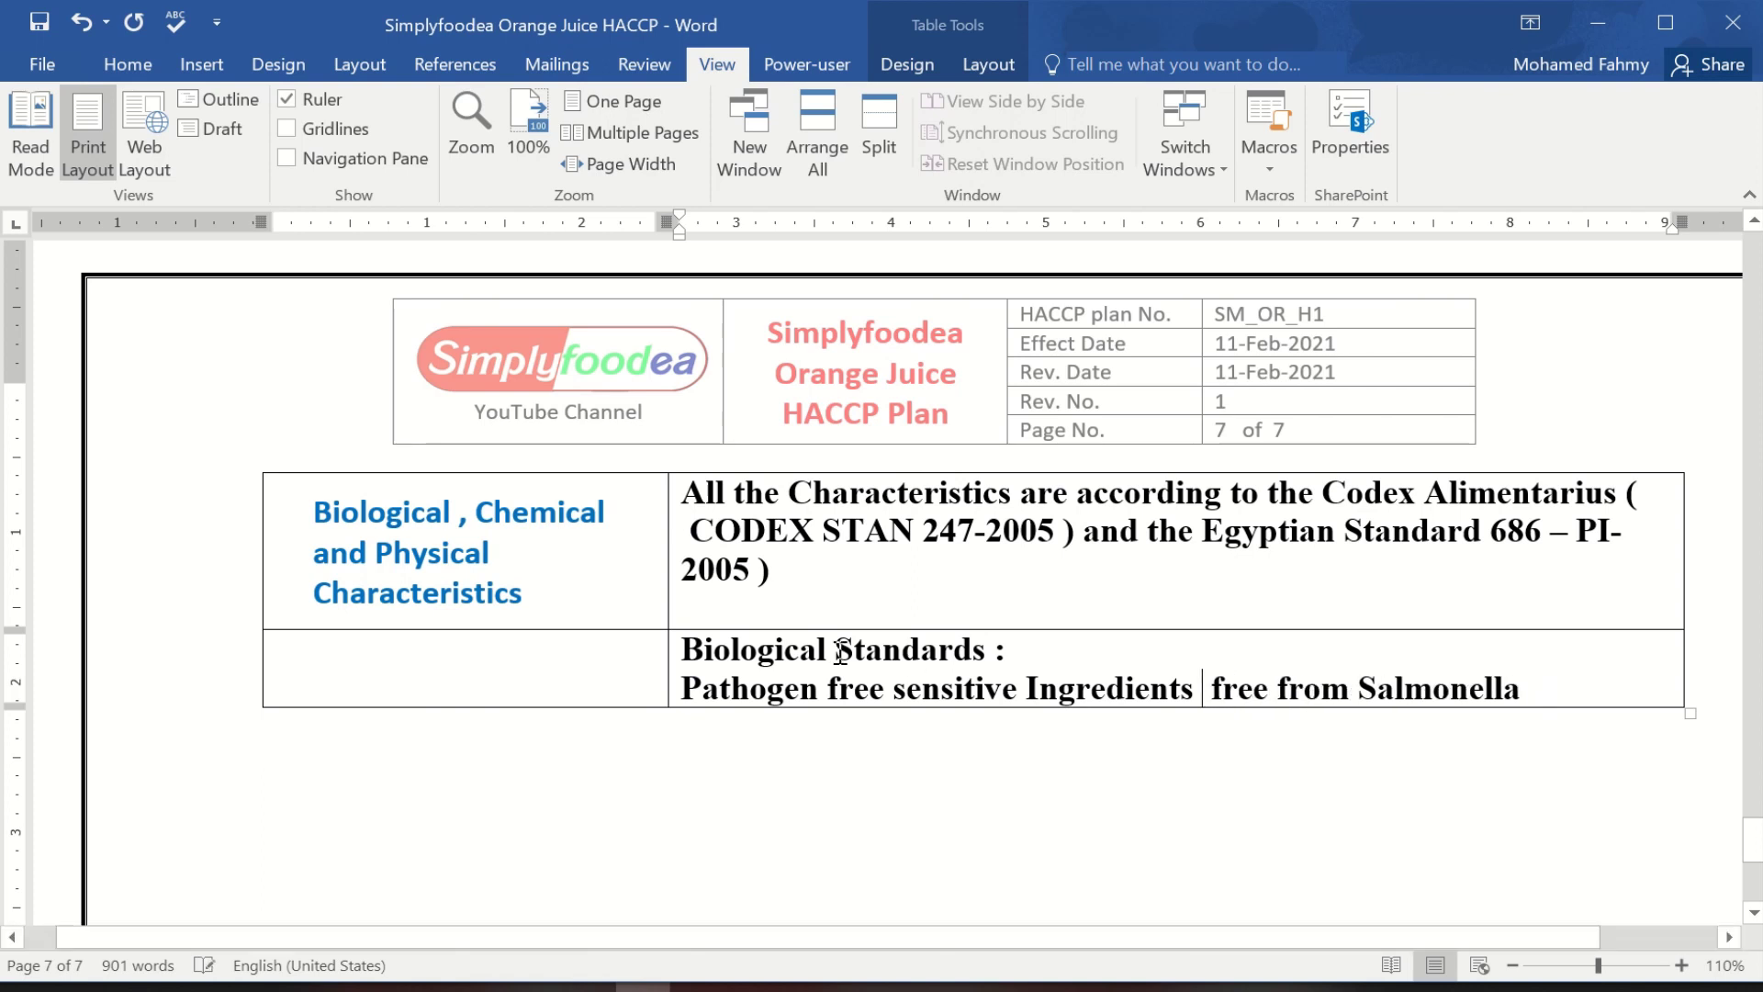
Remove the bold from the pathogen line, set its font to Sitka Display and reduce its text size.
left_click_drag(683, 650, 1074, 661)
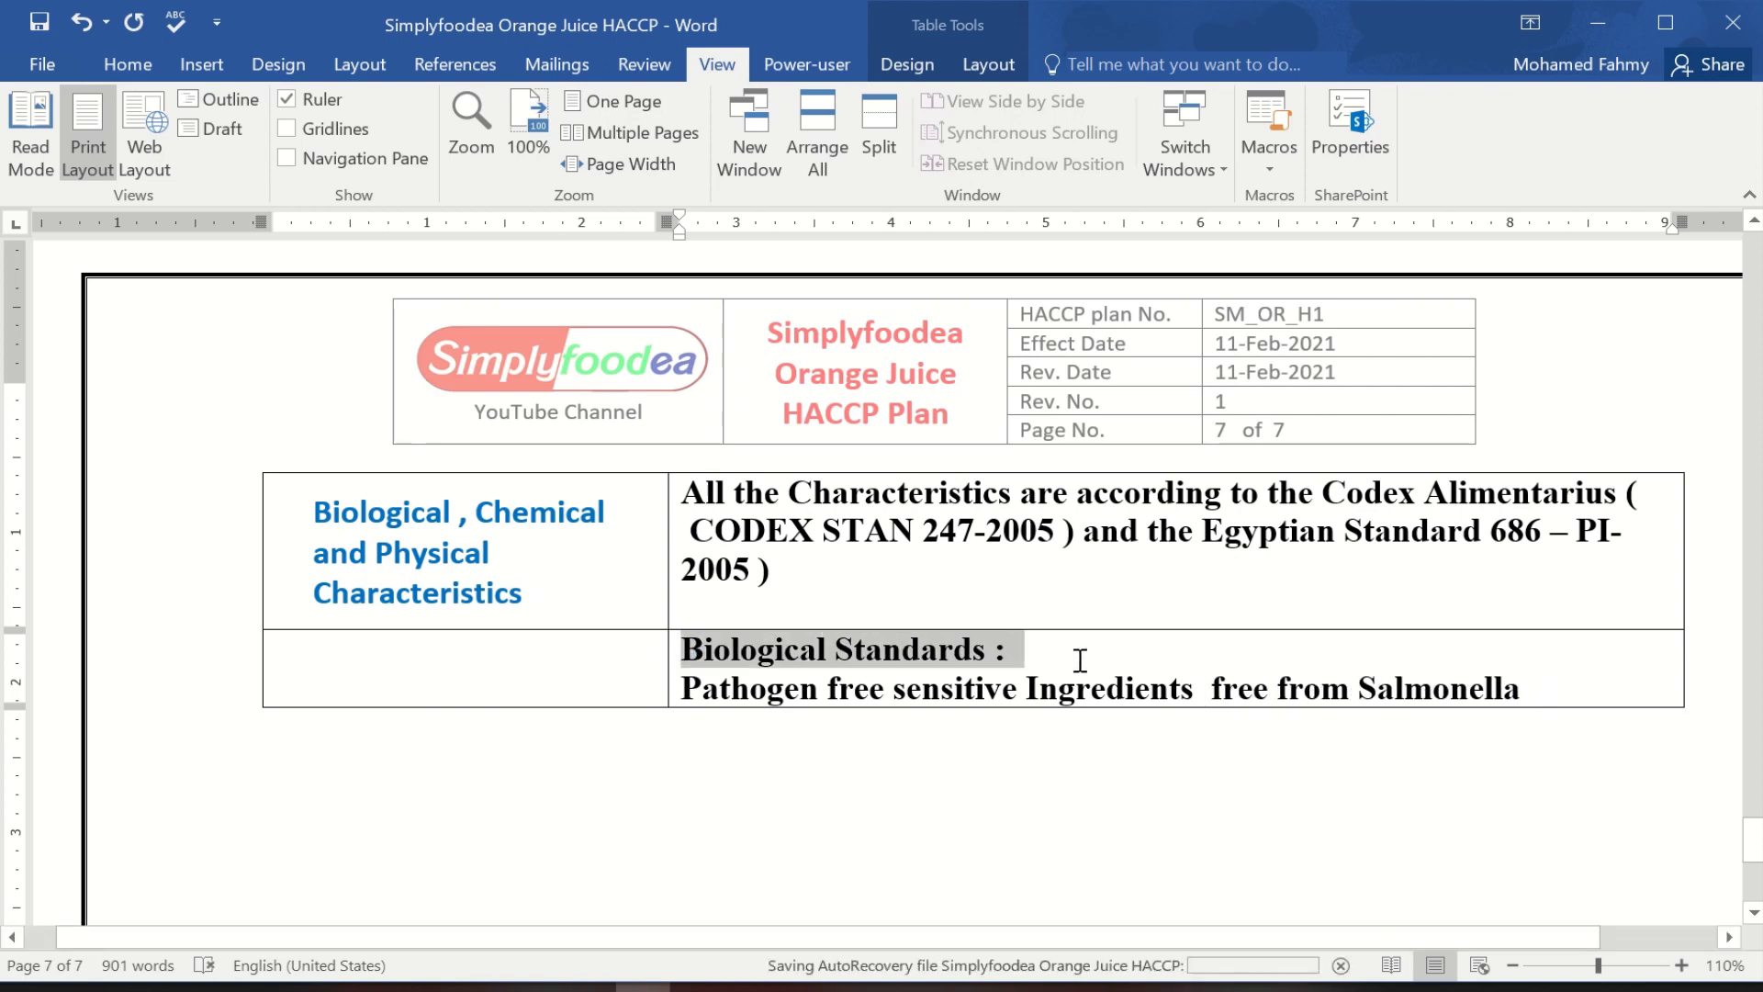
left_click(759, 675)
triple_click(719, 684)
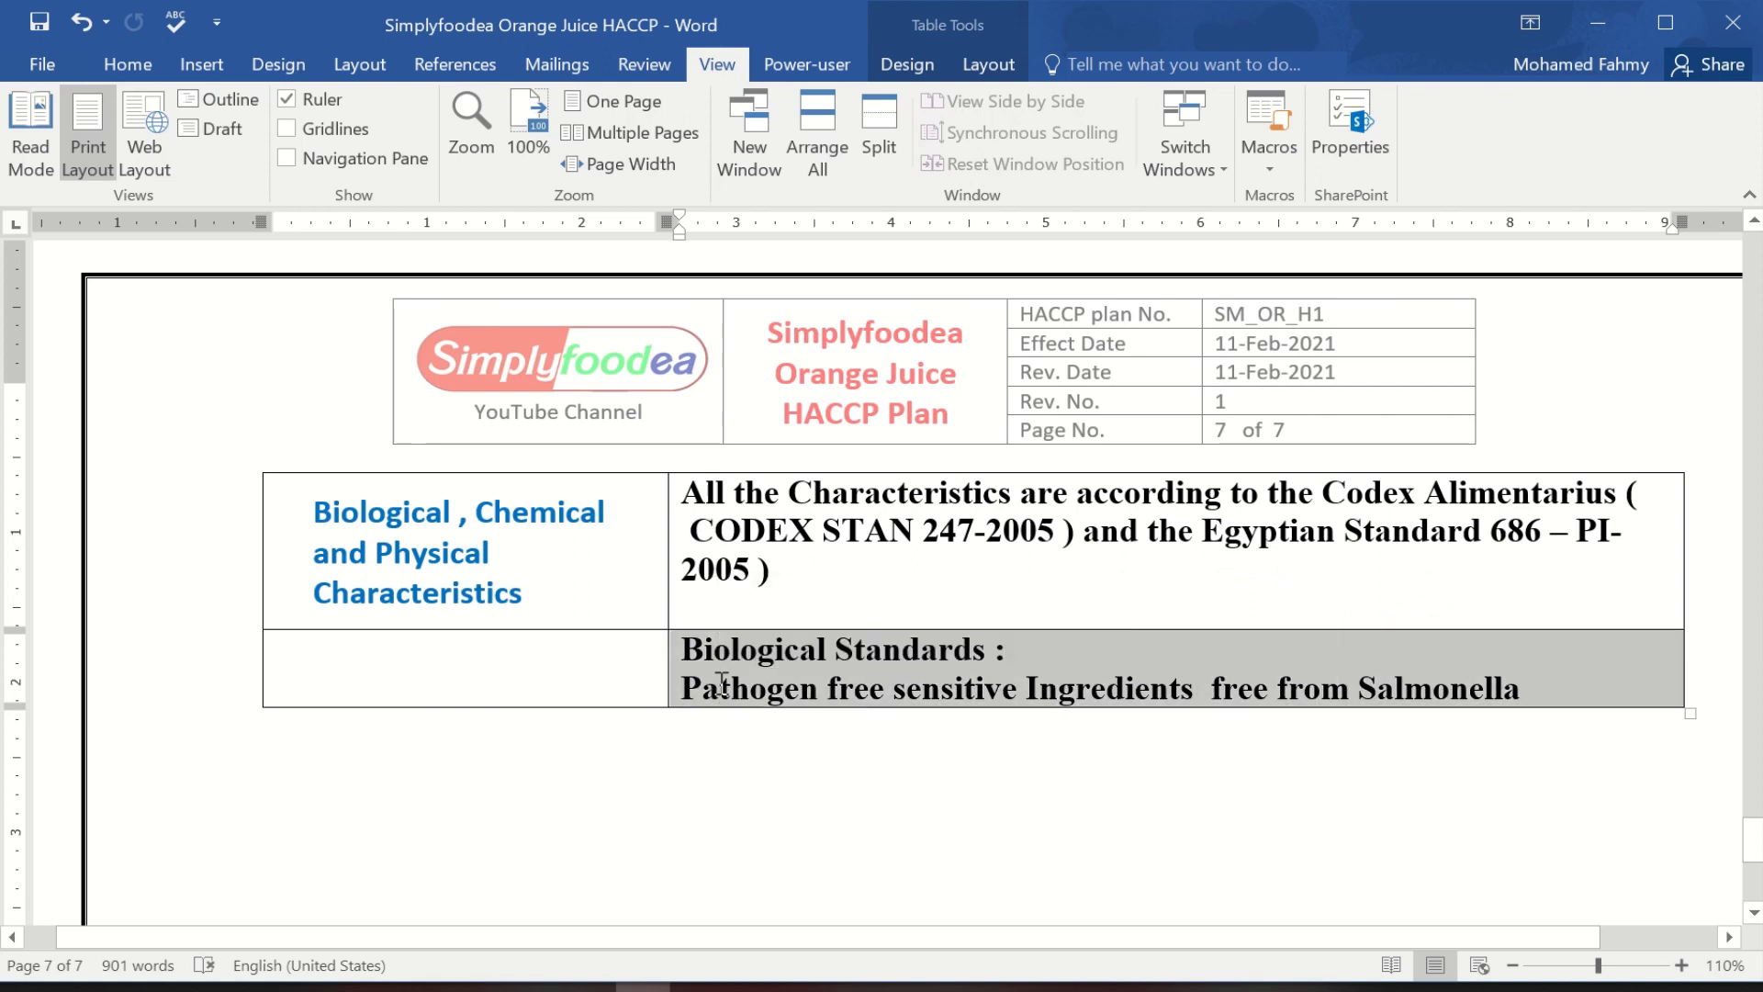
left_click(685, 687)
left_click_drag(1405, 687, 1524, 688)
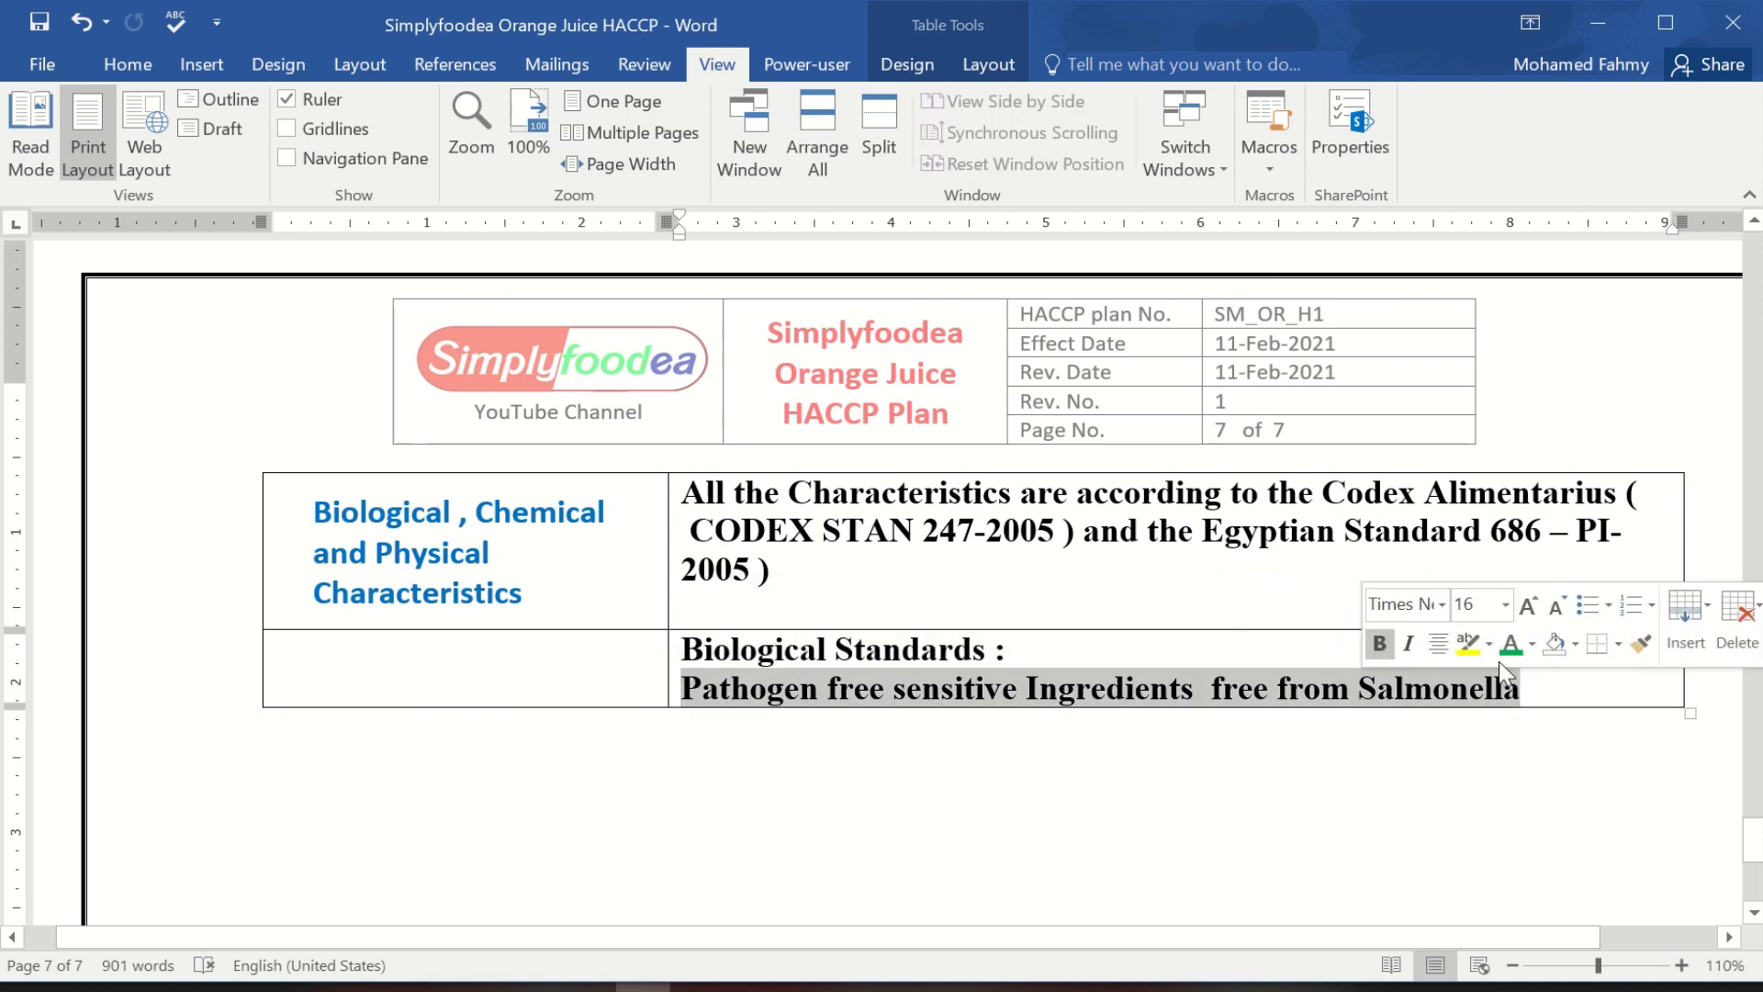
left_click(1386, 644)
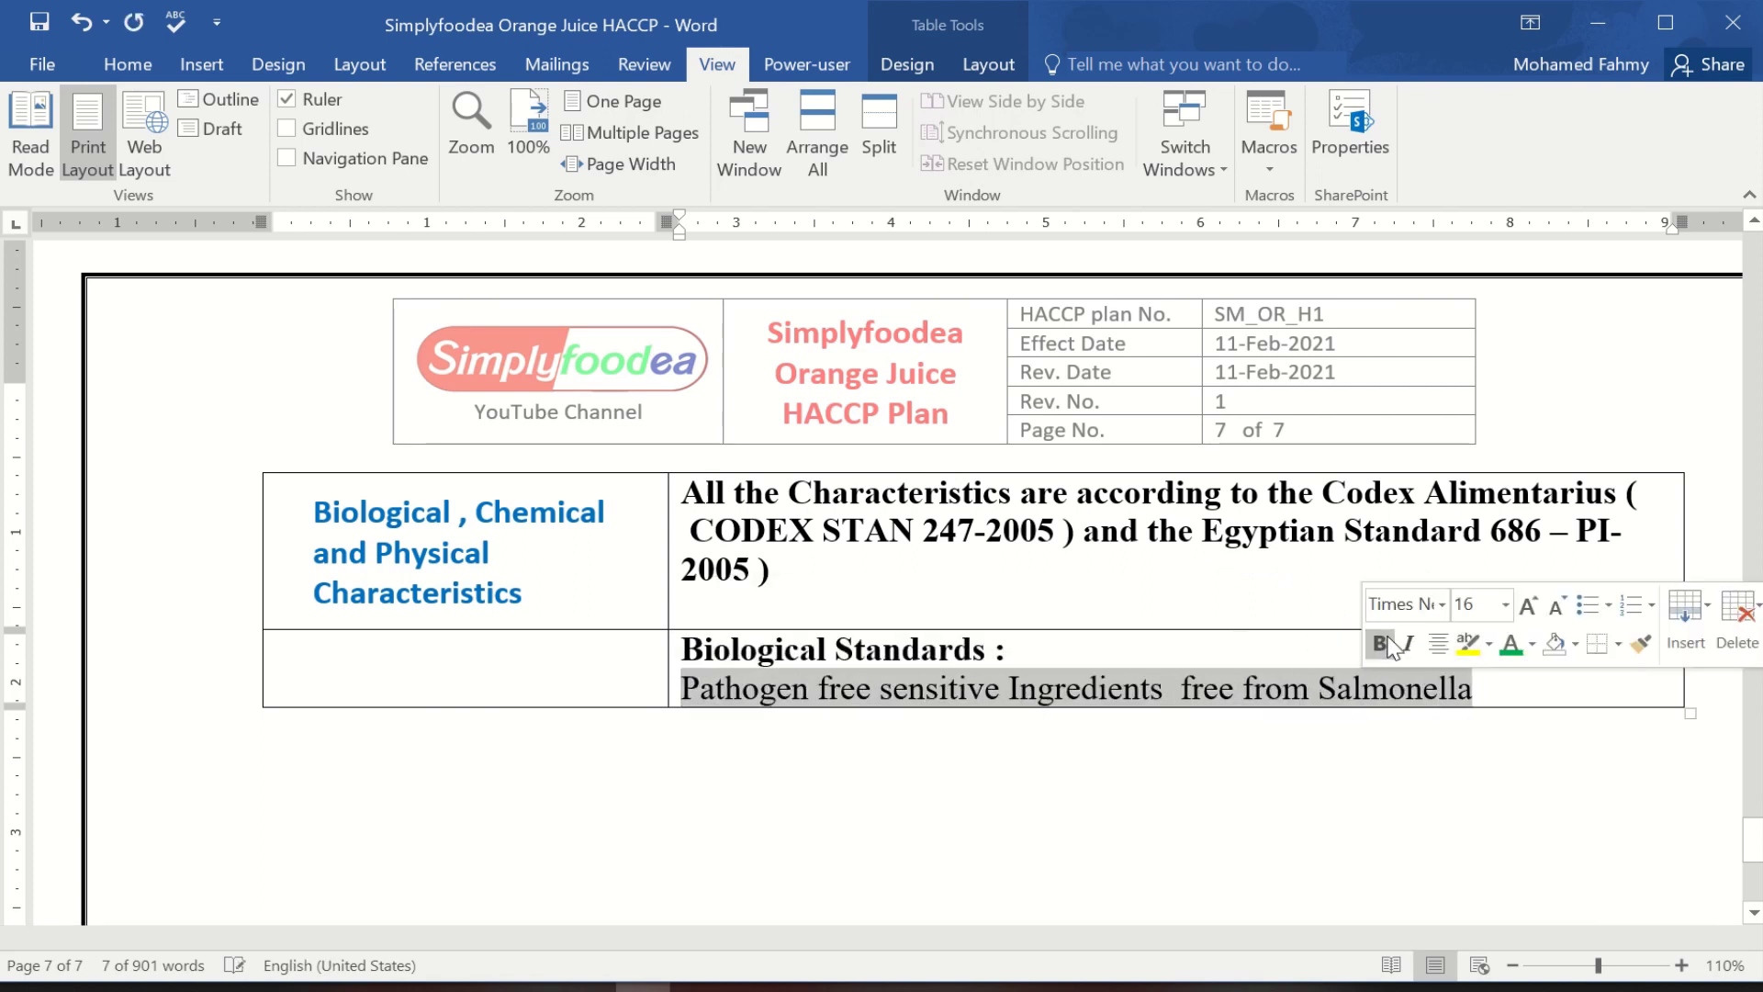
left_click(1443, 605)
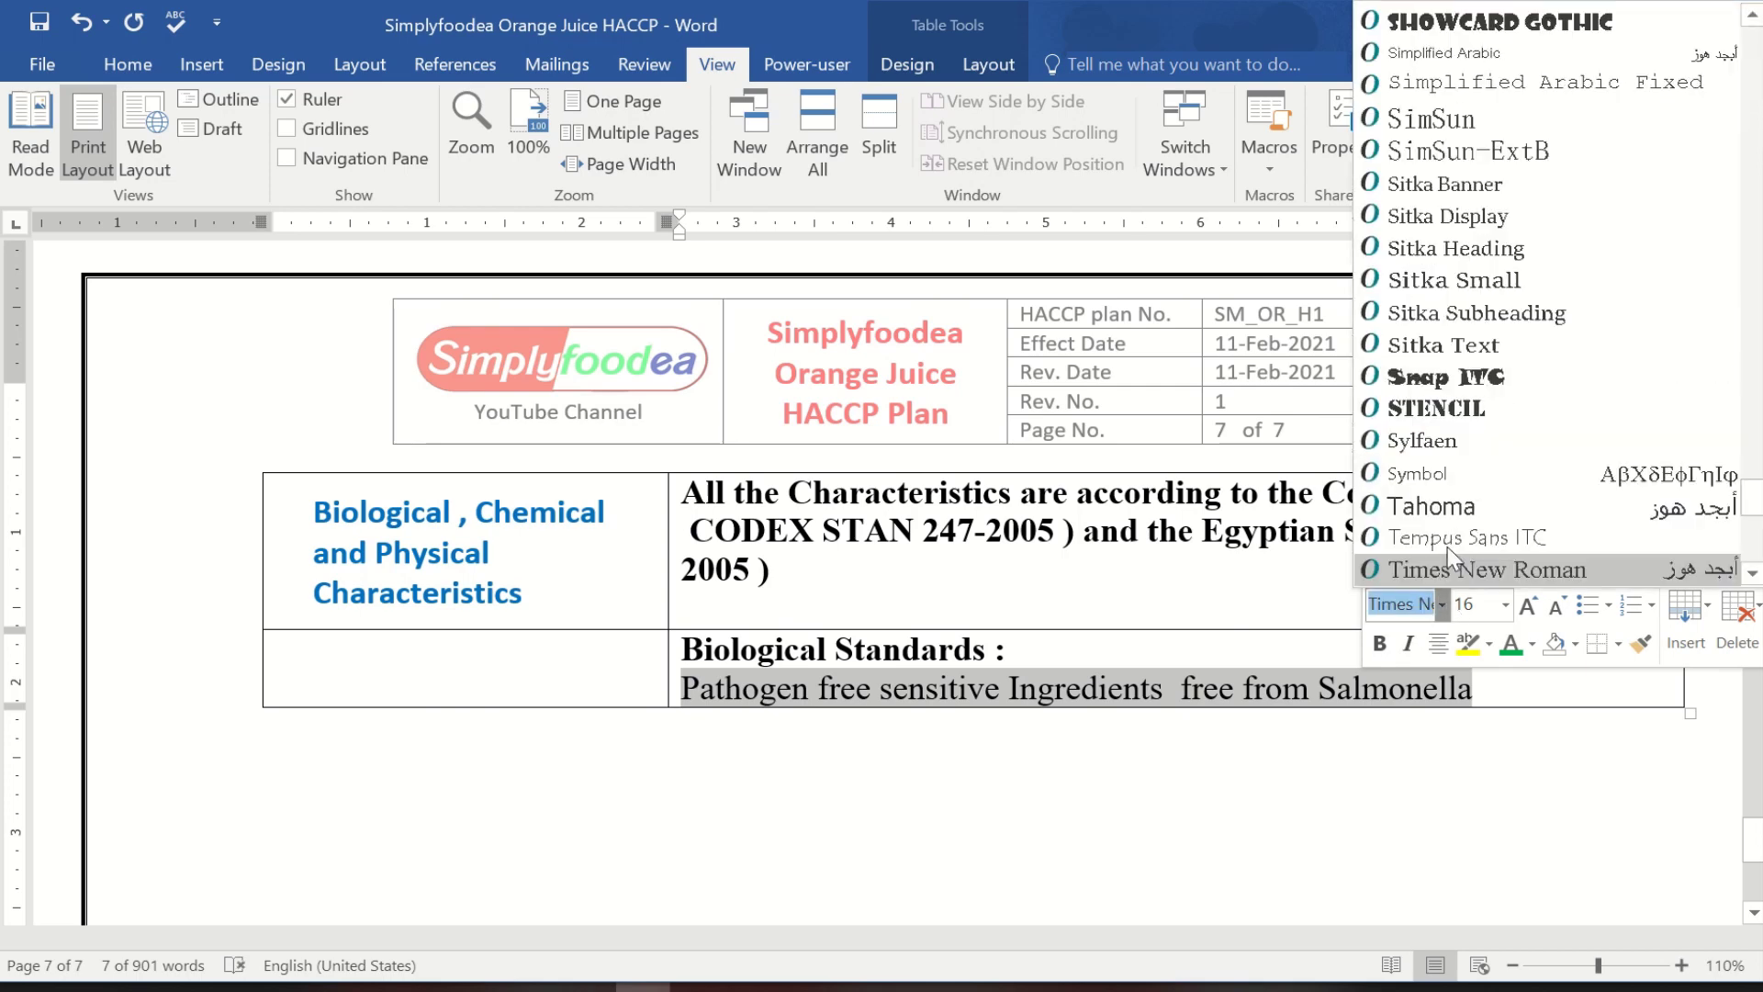
left_click(1476, 213)
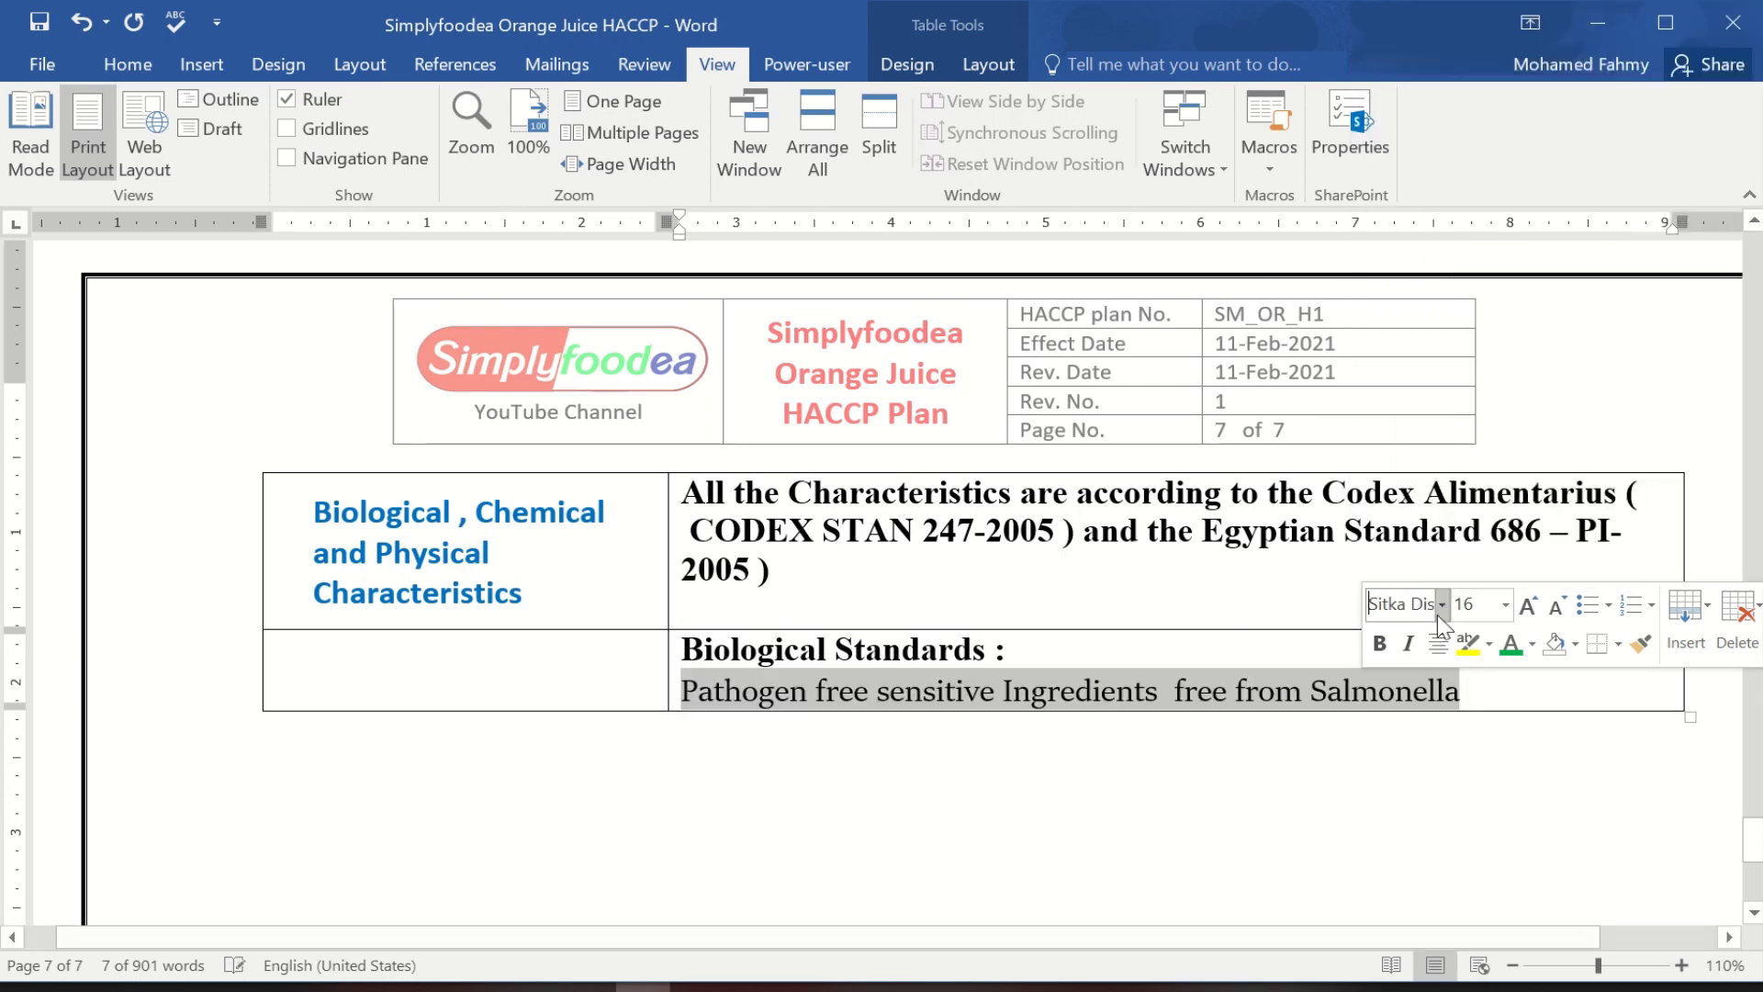
left_click(1431, 686)
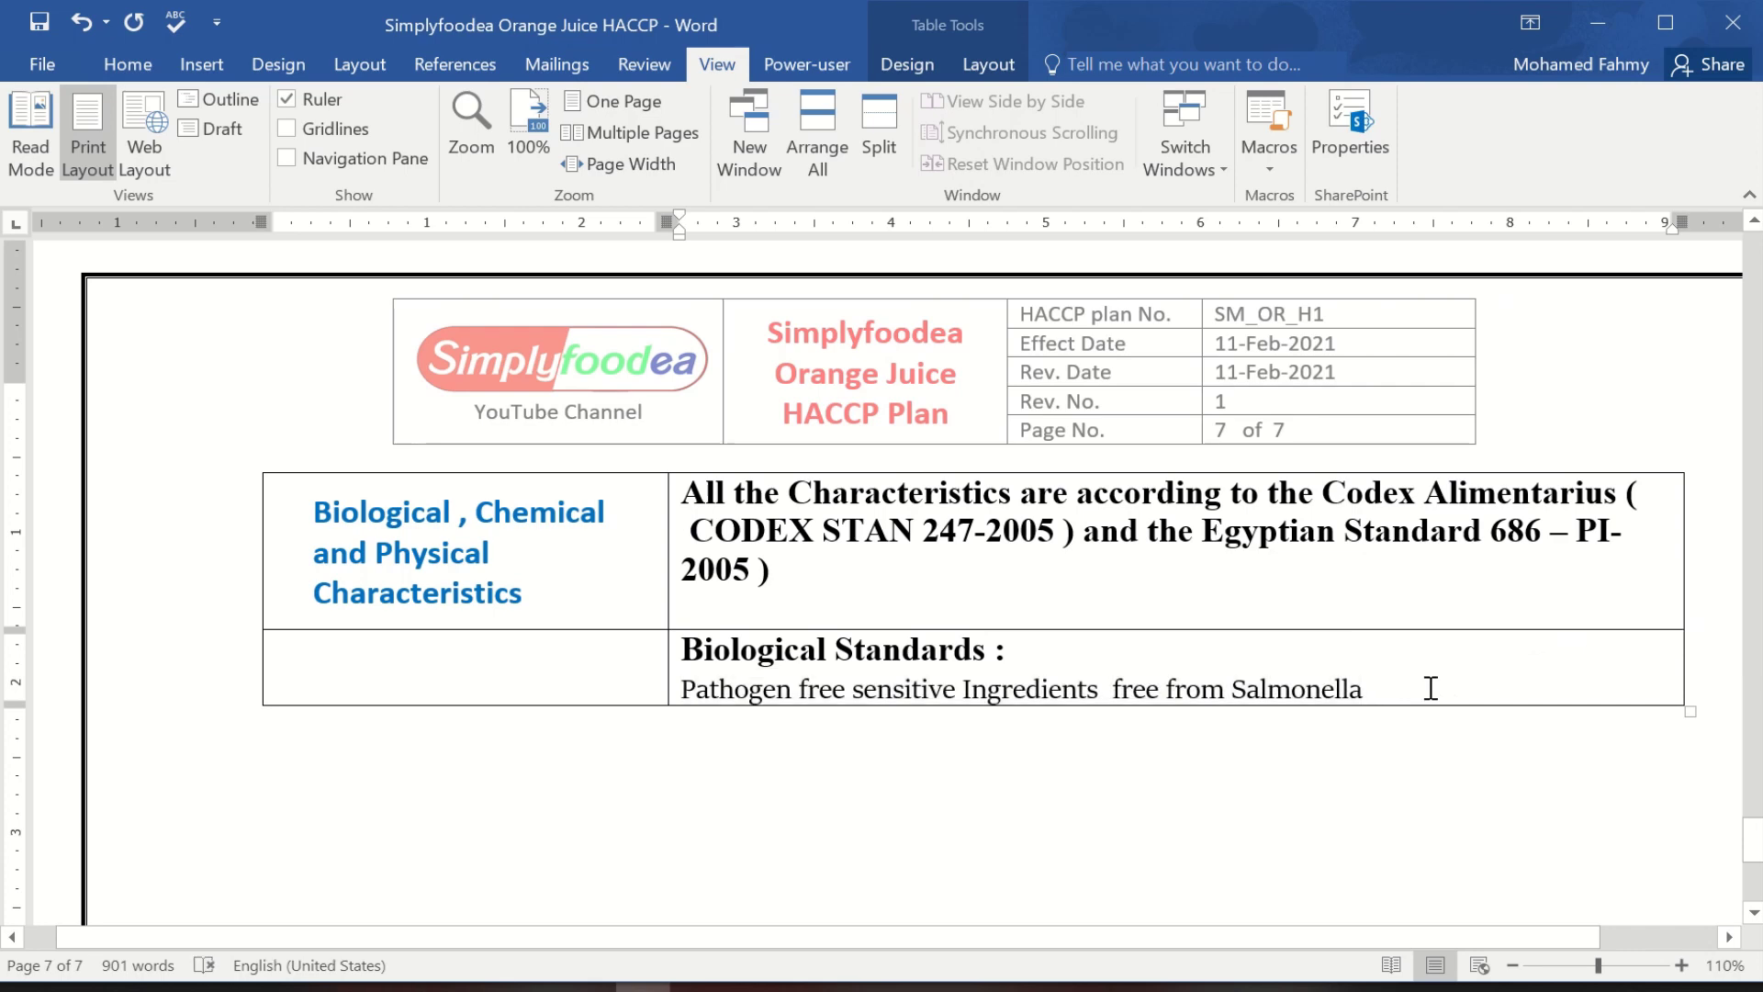
Continue the line after "Salmonella" with ", received Fresh Orange fruit free from MO according to the COA (PRP".
type(", ")
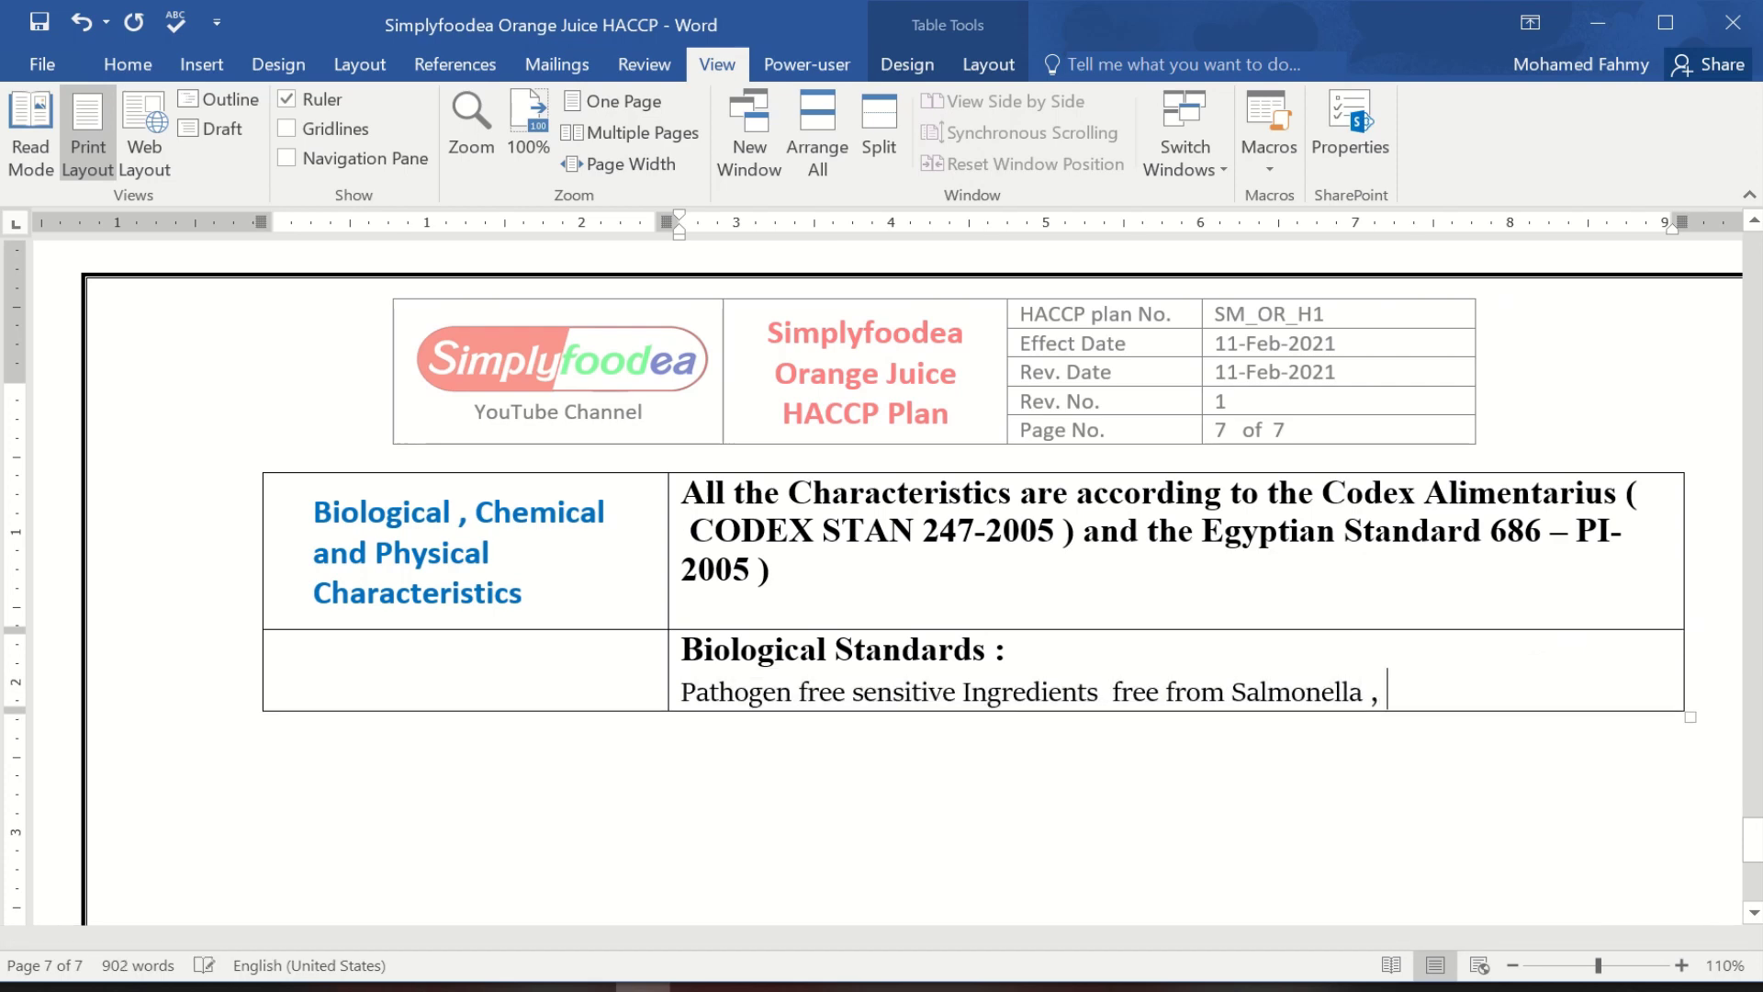
type("received O")
key("BackSpace")
type("Fresh ")
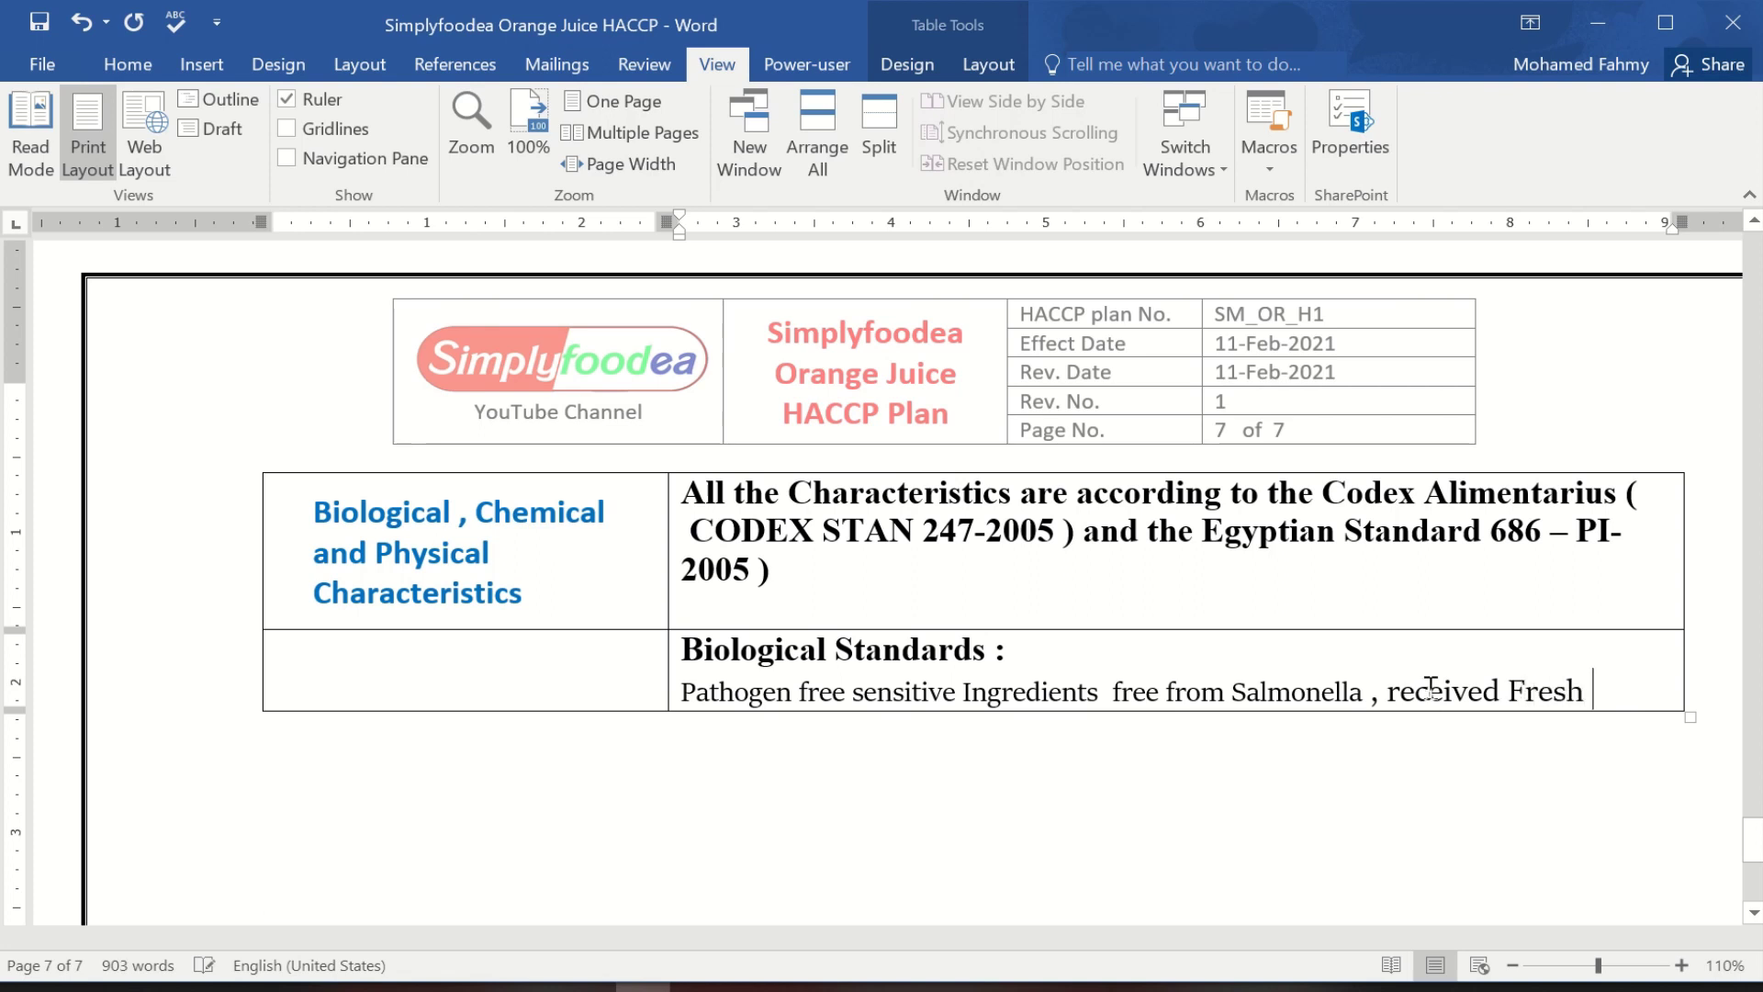
type("Orange ")
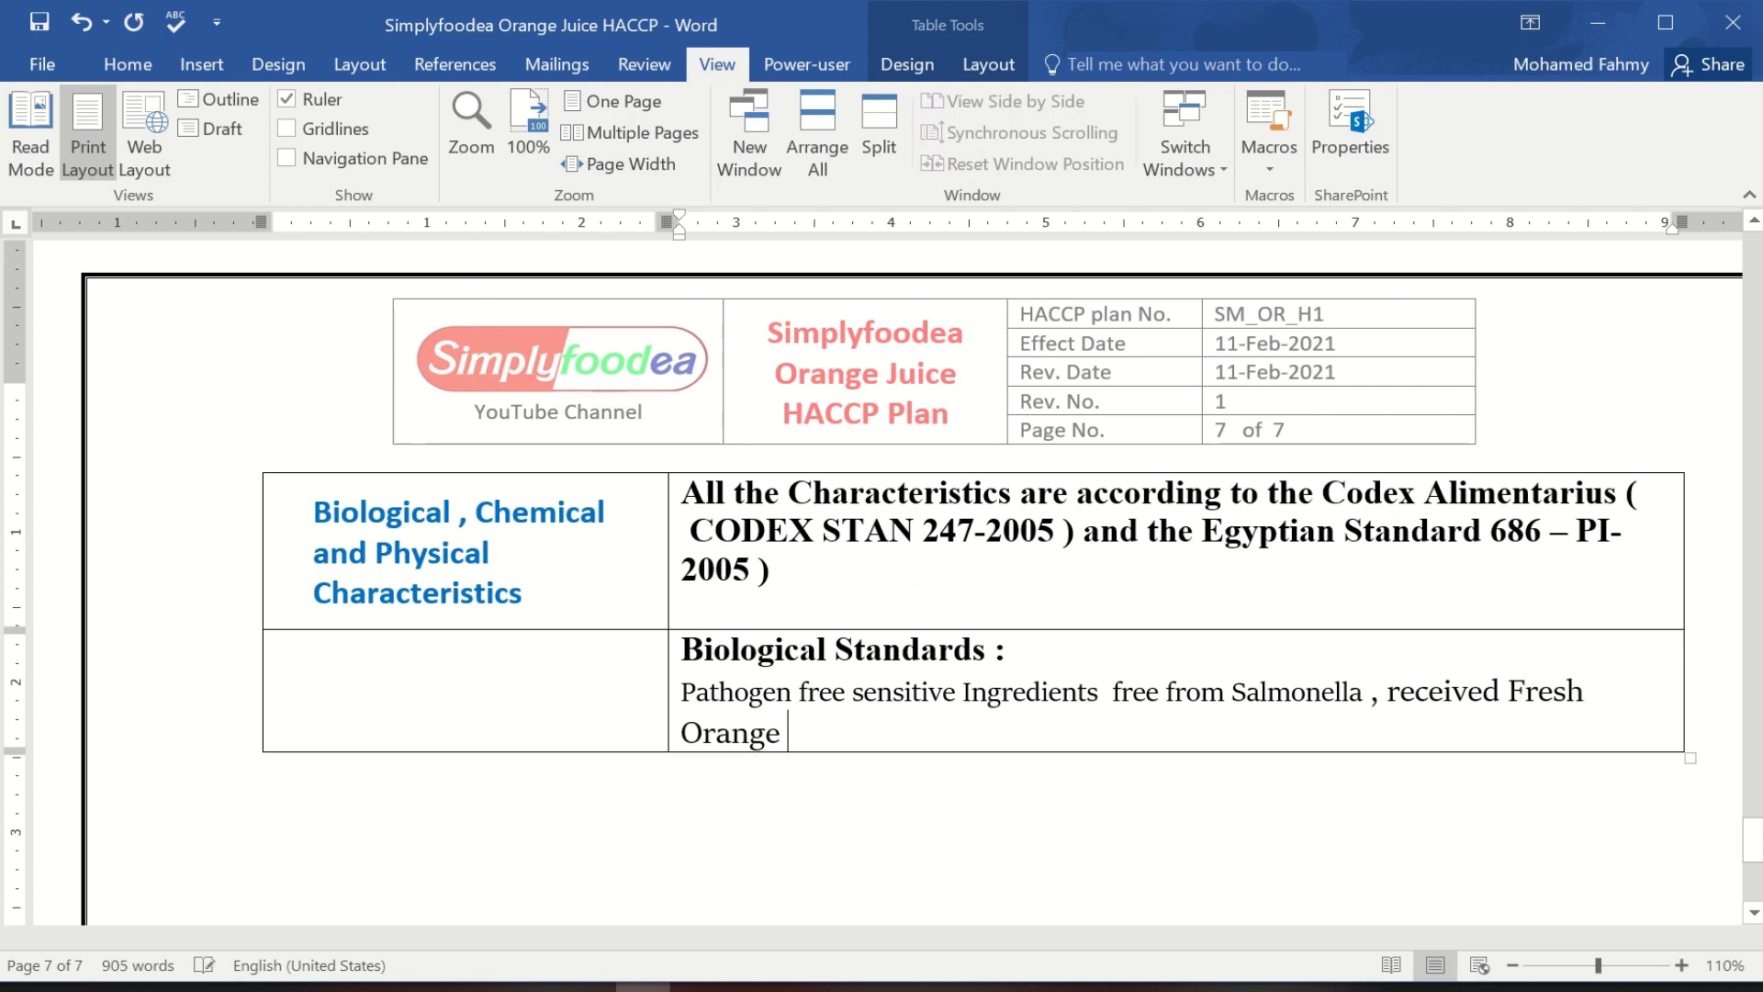
type("fruit fre")
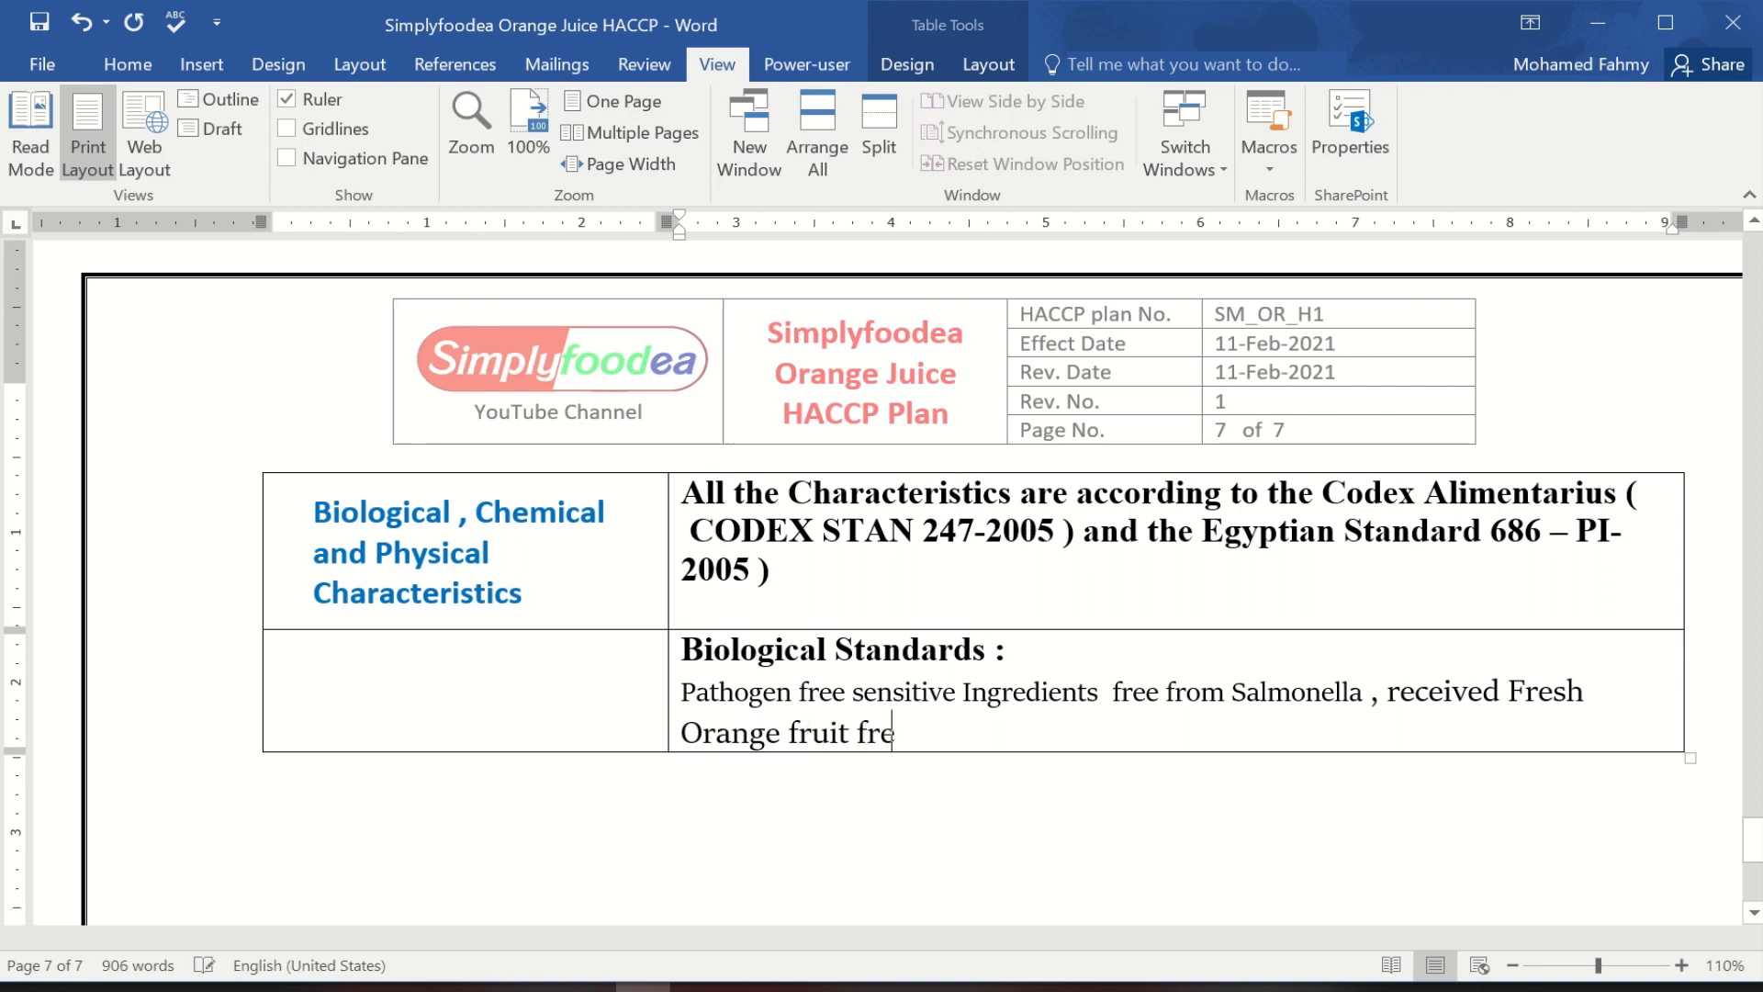
type("e from M")
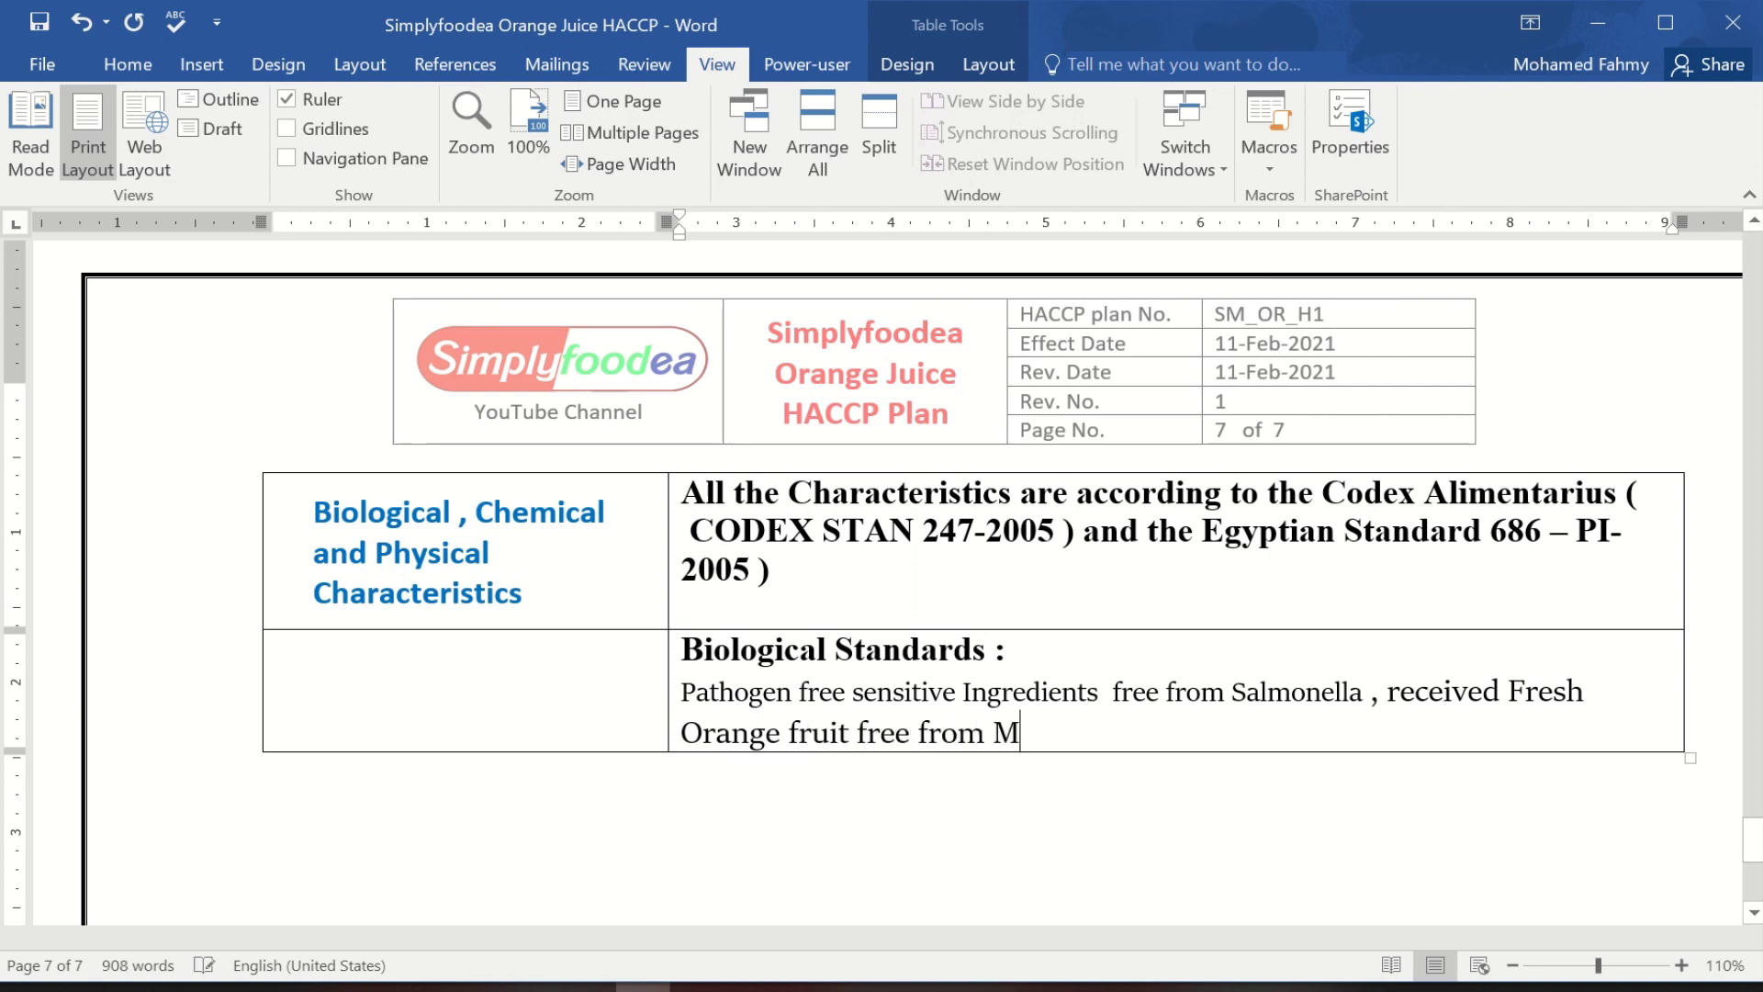
type("O accori")
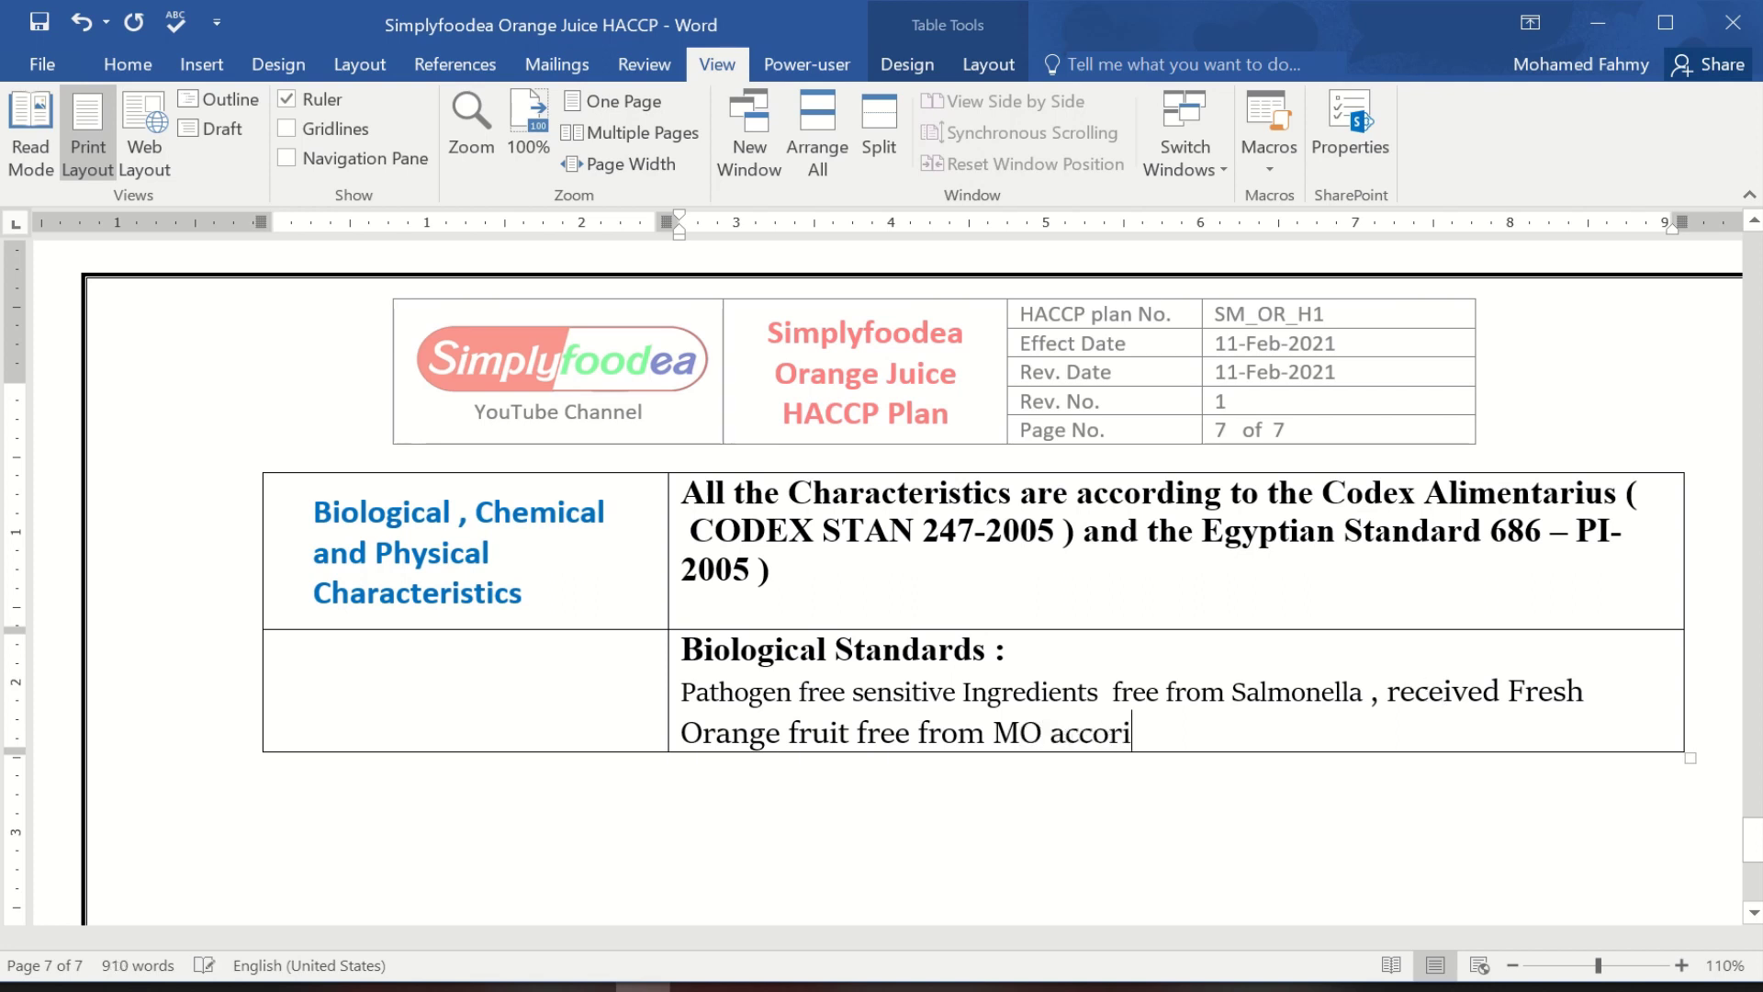
key("BackSpace")
type("ding to the ")
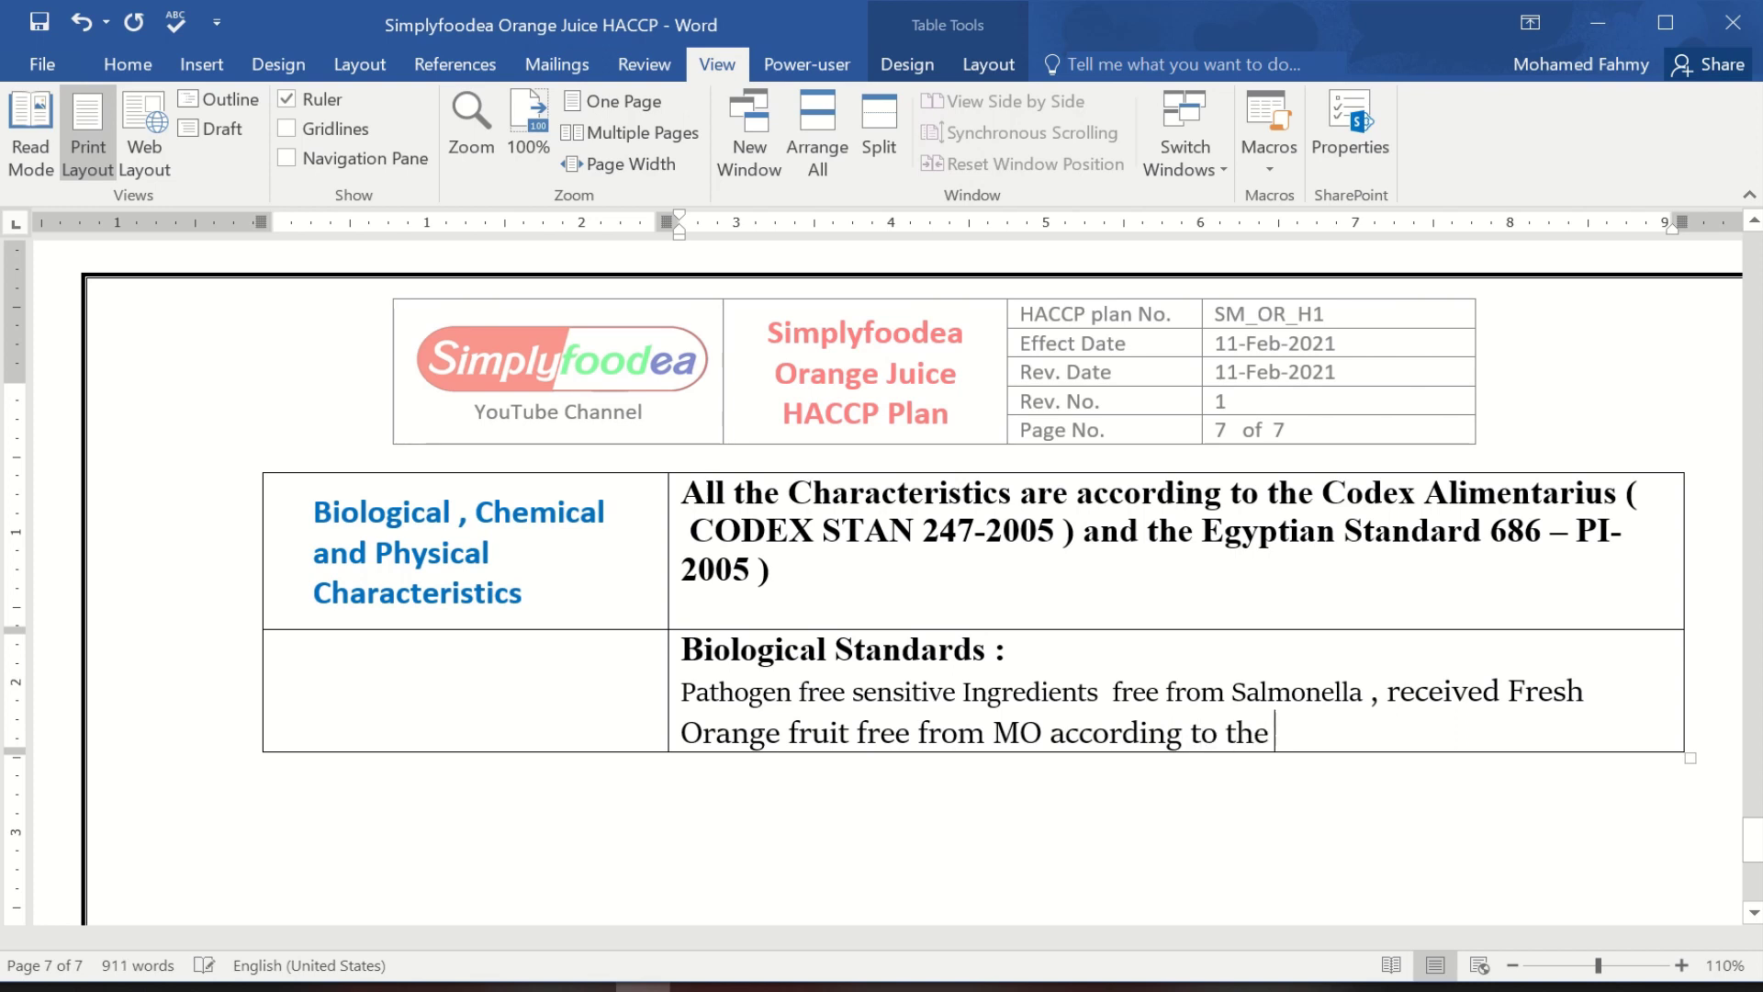
type("COA")
type("(PRP")
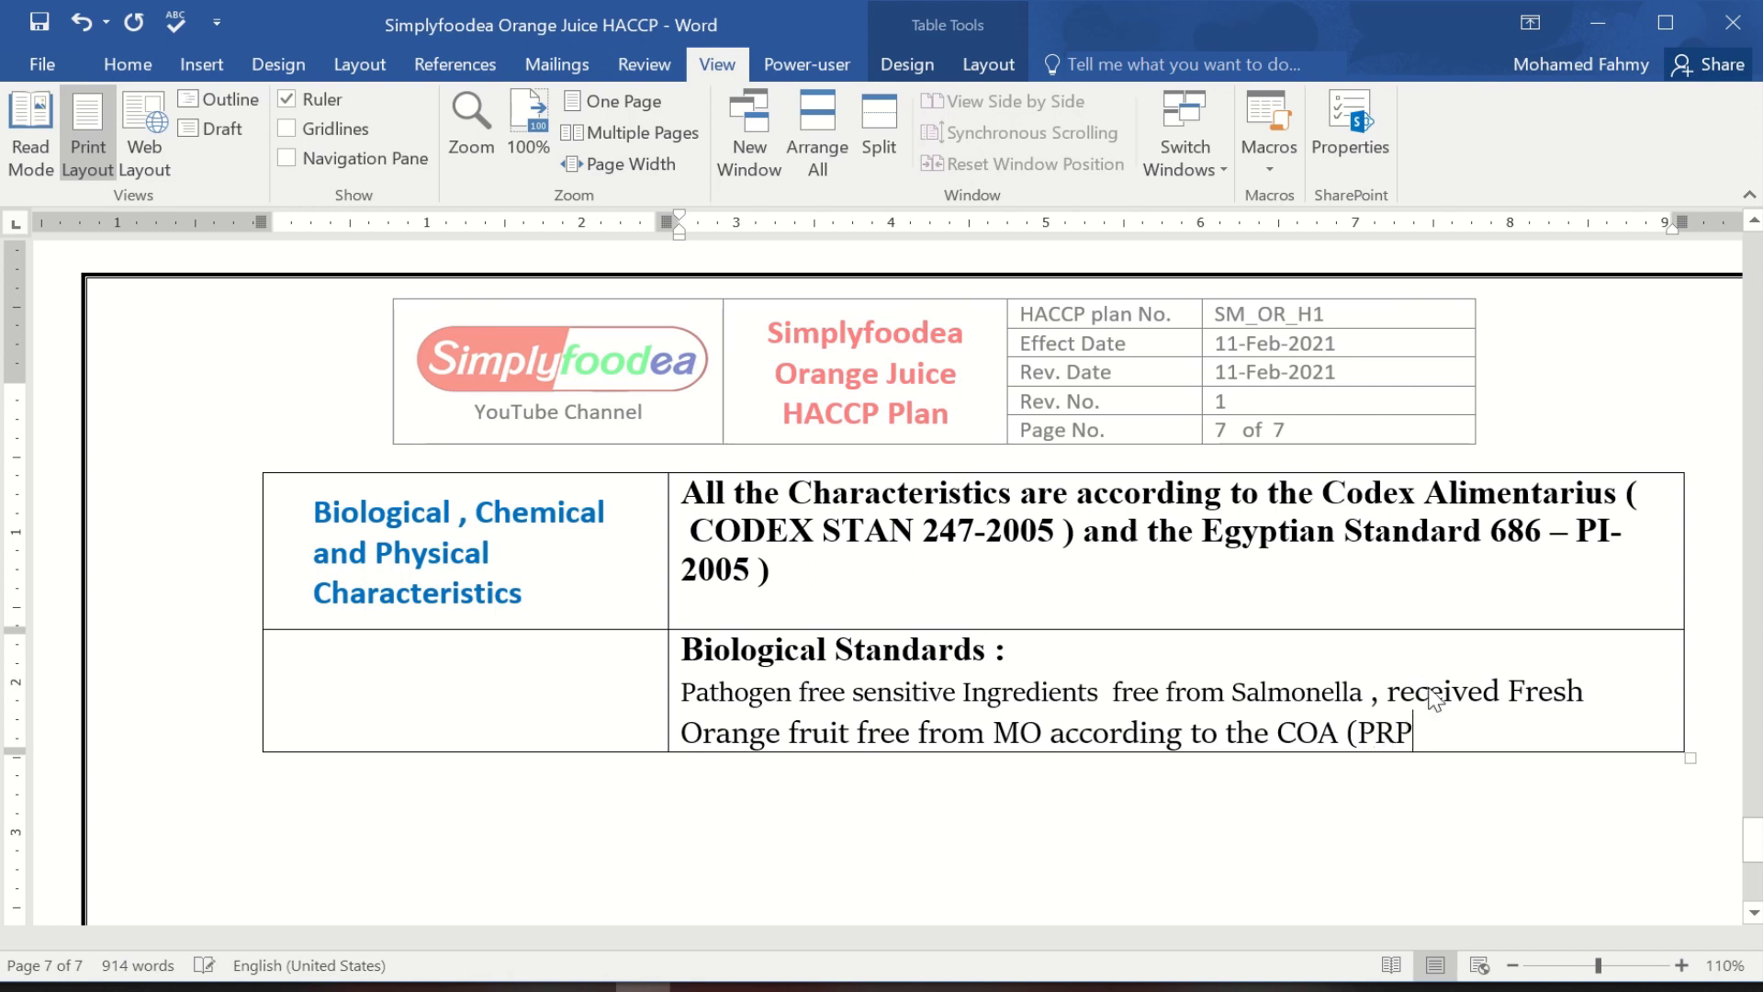
Continue the pathogen line after "PRP" with ") , controlled by Sorting Process (OPRP) and Pasteurization (CCP) from 90-105".
type(") , controlled by ")
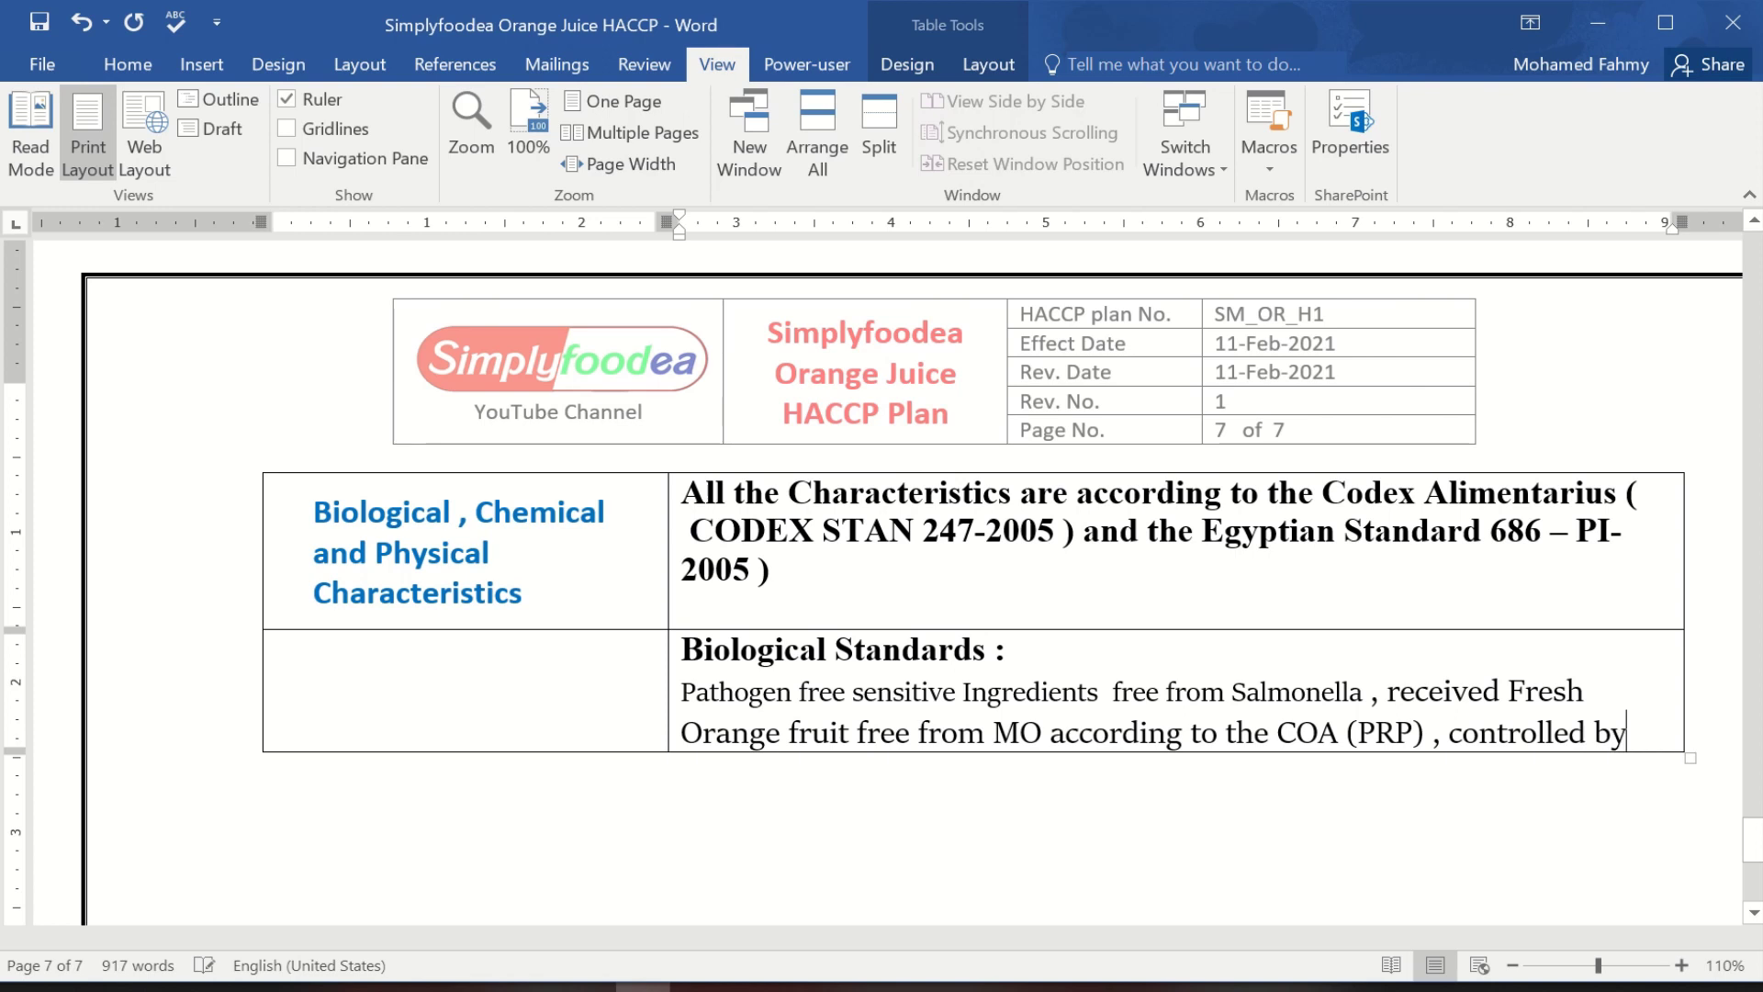
type("Sor")
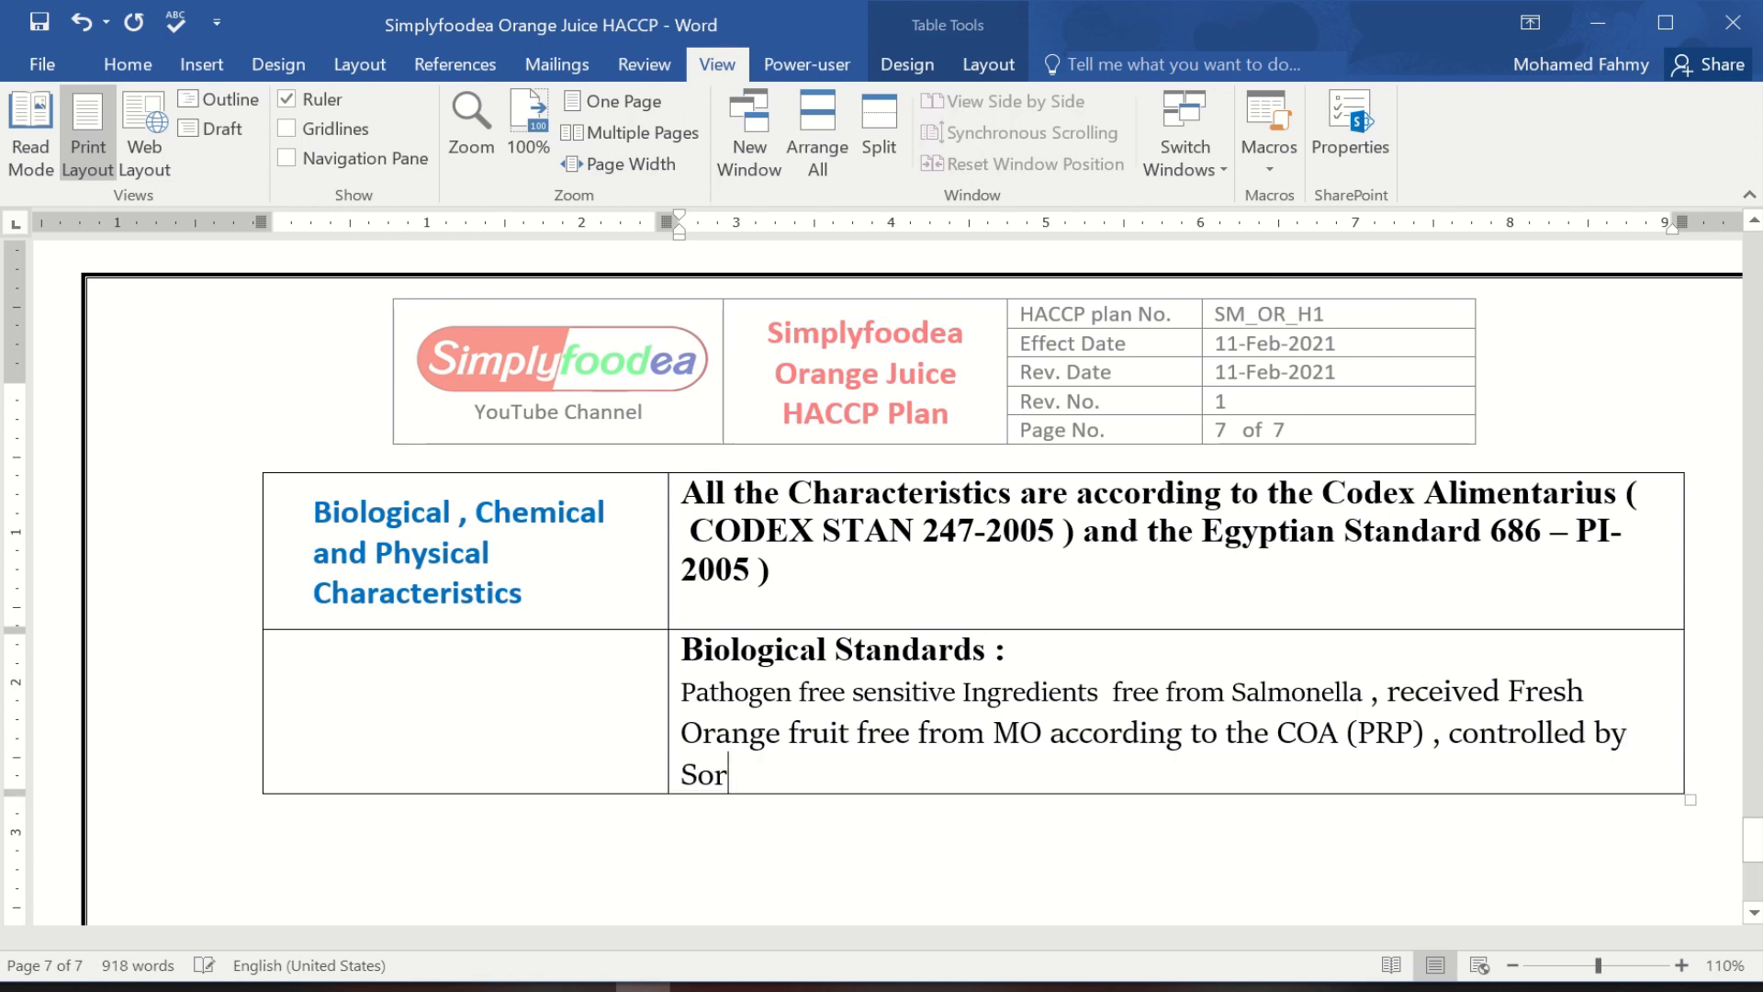
type("ting Process")
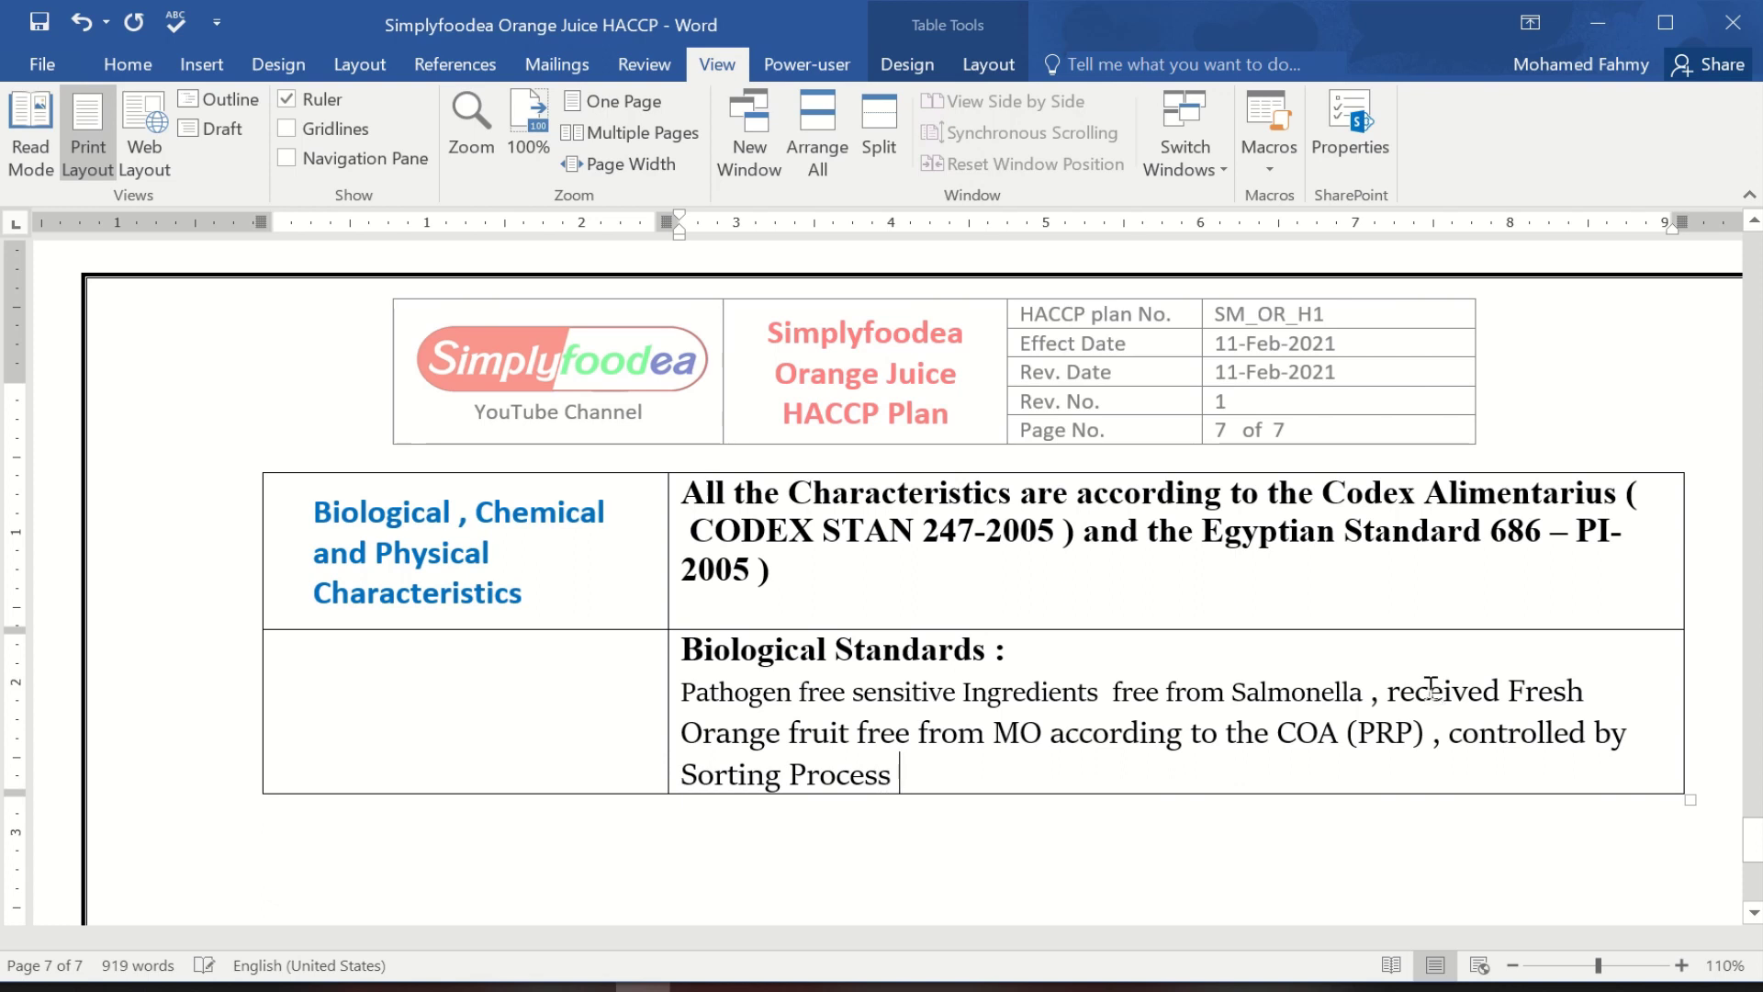
type(" (OPRP) and")
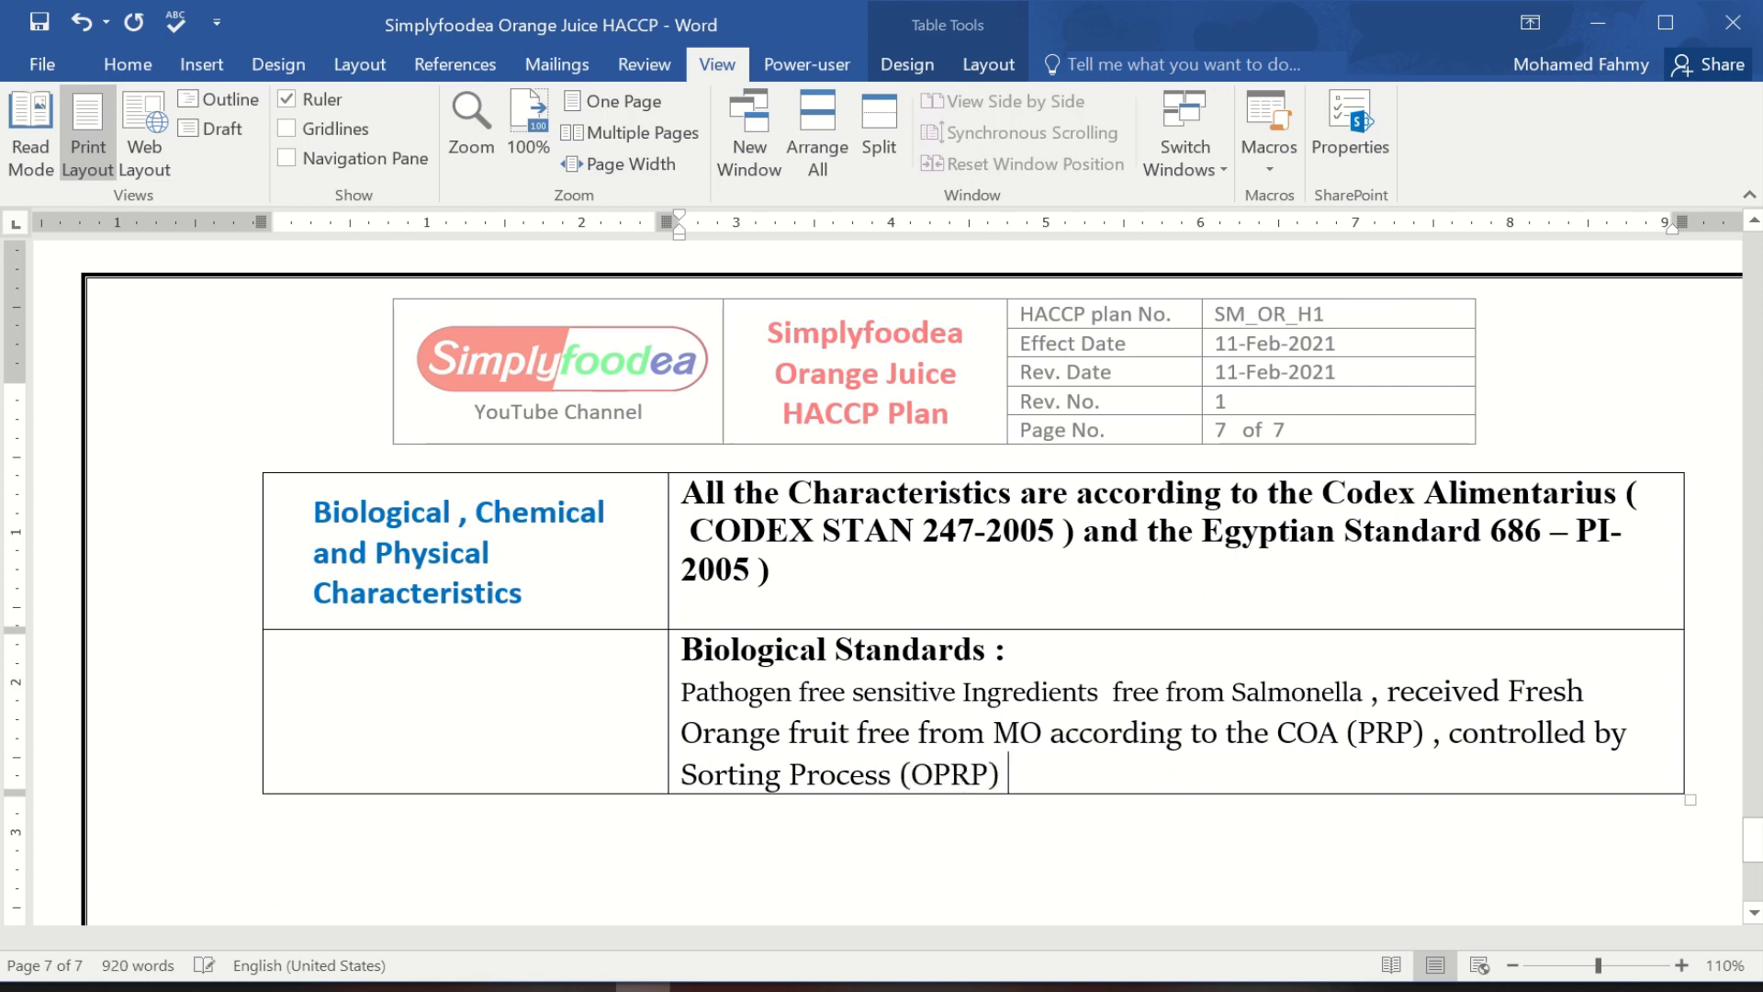
type(" Pas")
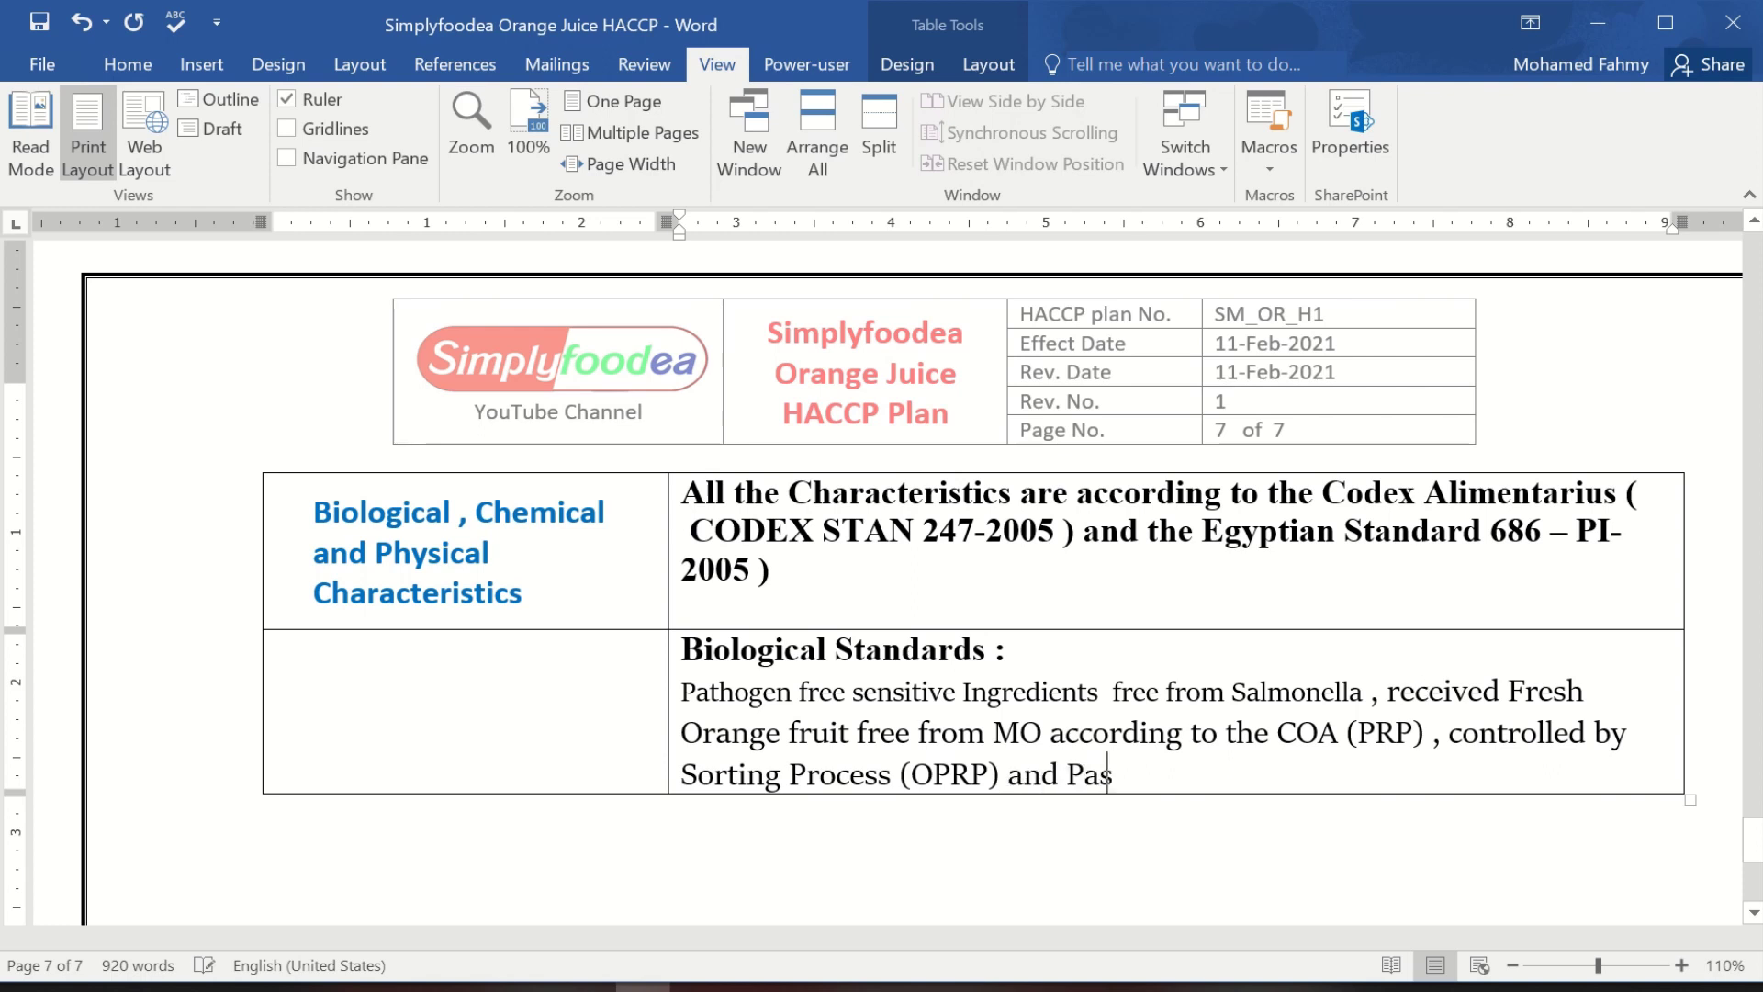
type("teurization ")
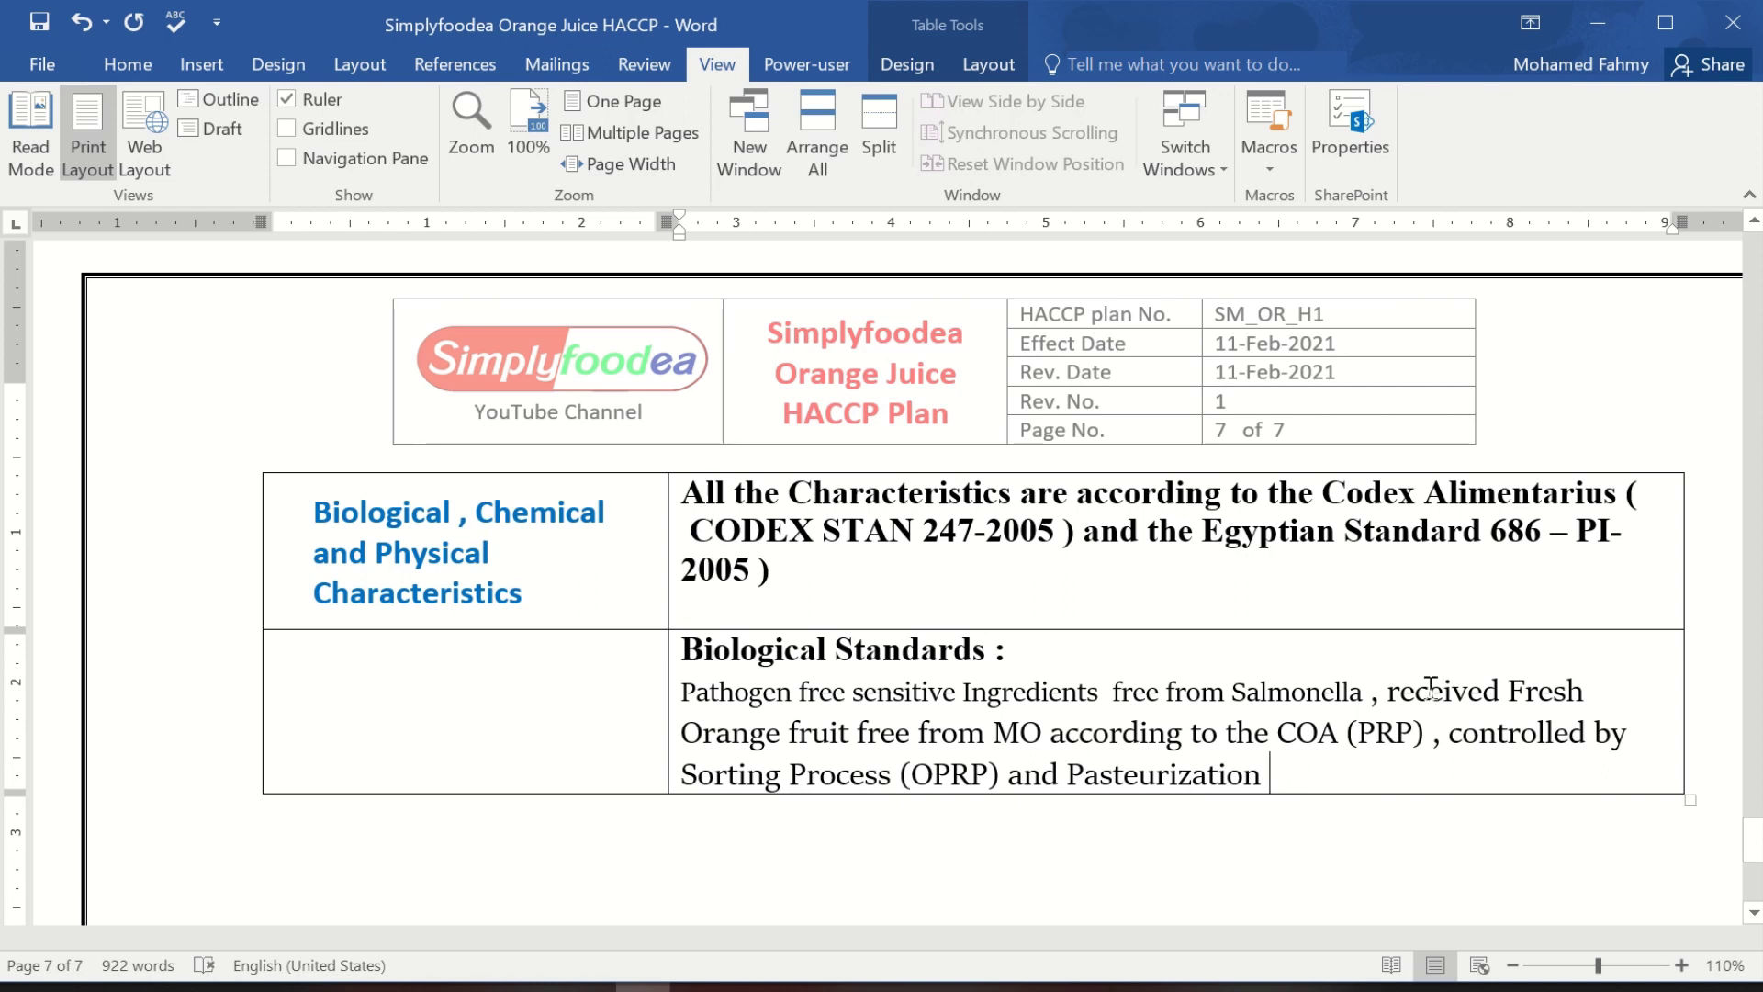
type("(CCP) from ")
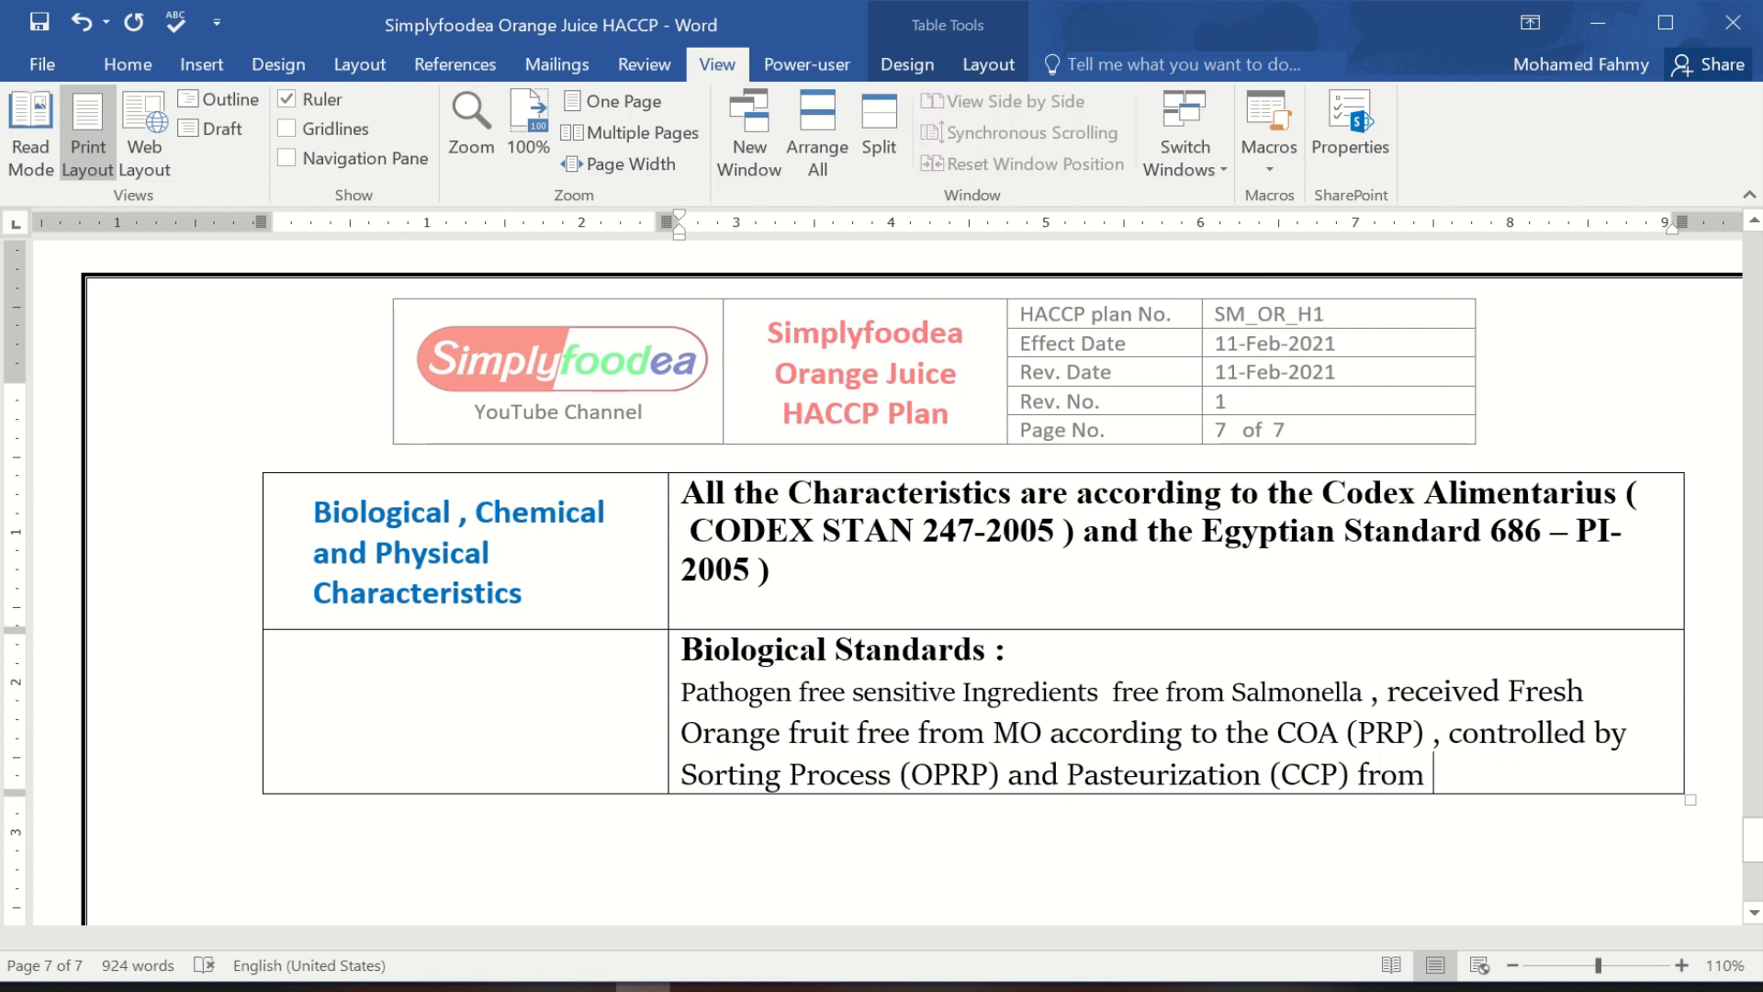
type("90-105")
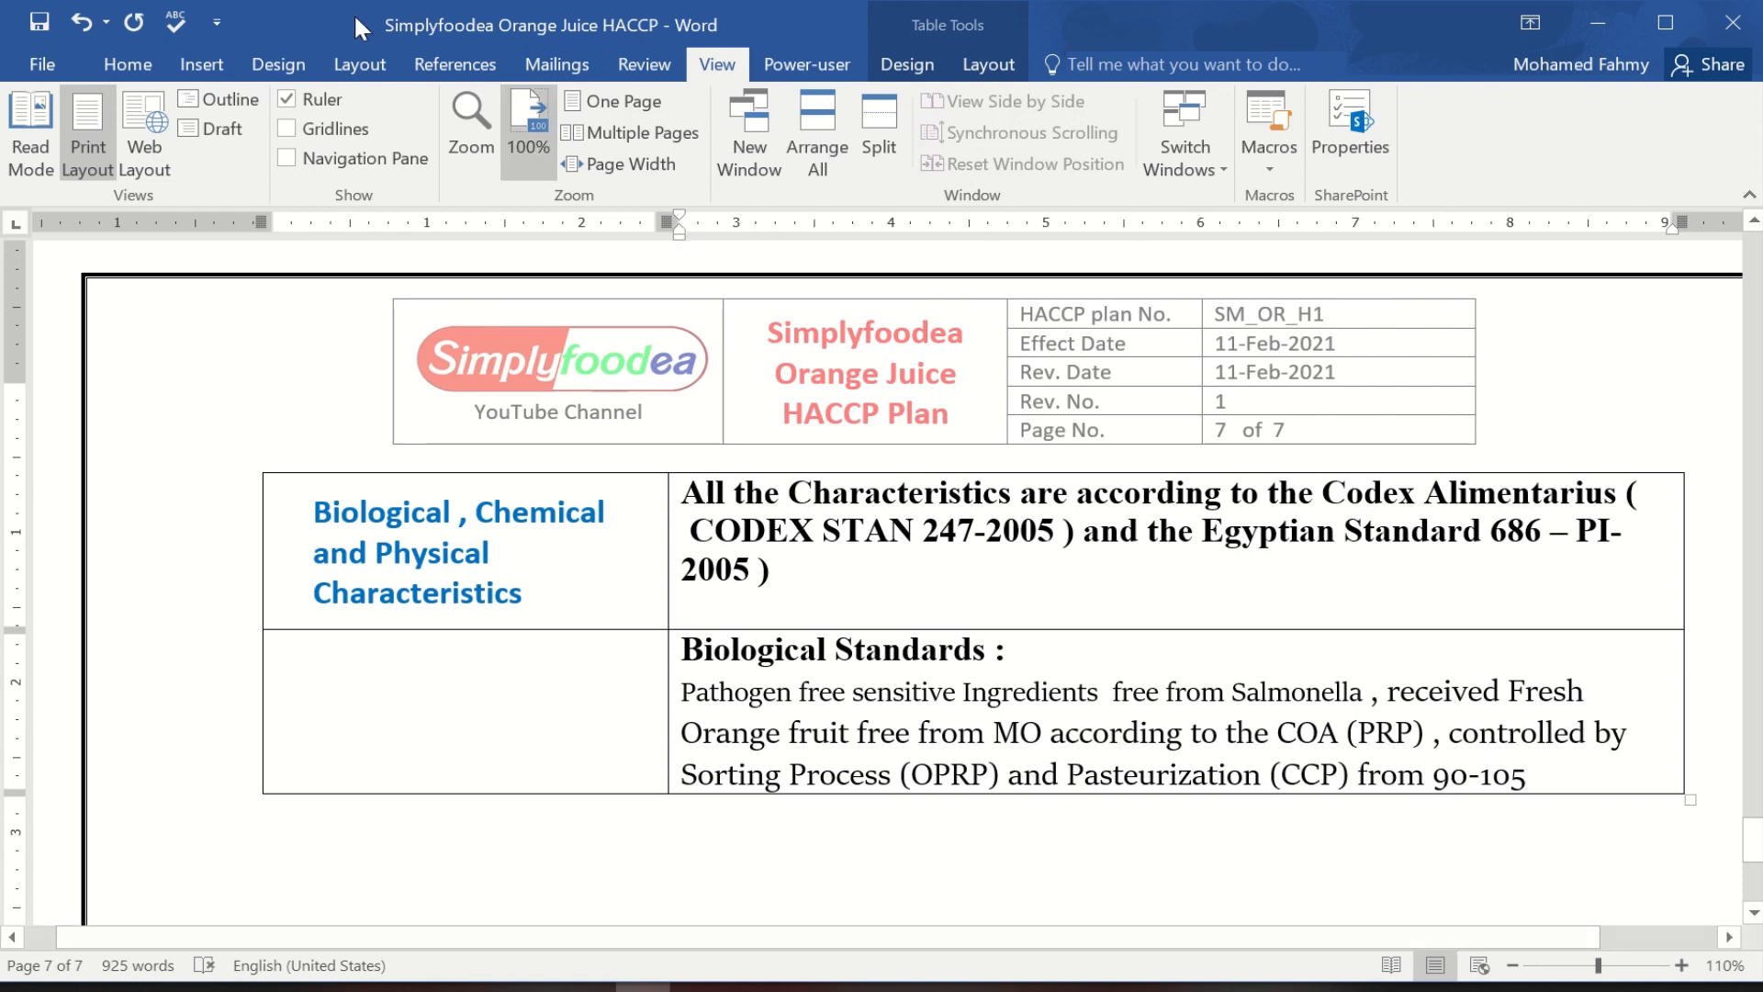
Insert the Ring Above symbol (character code 02DA) after "90-105" as the degree sign.
left_click(193, 66)
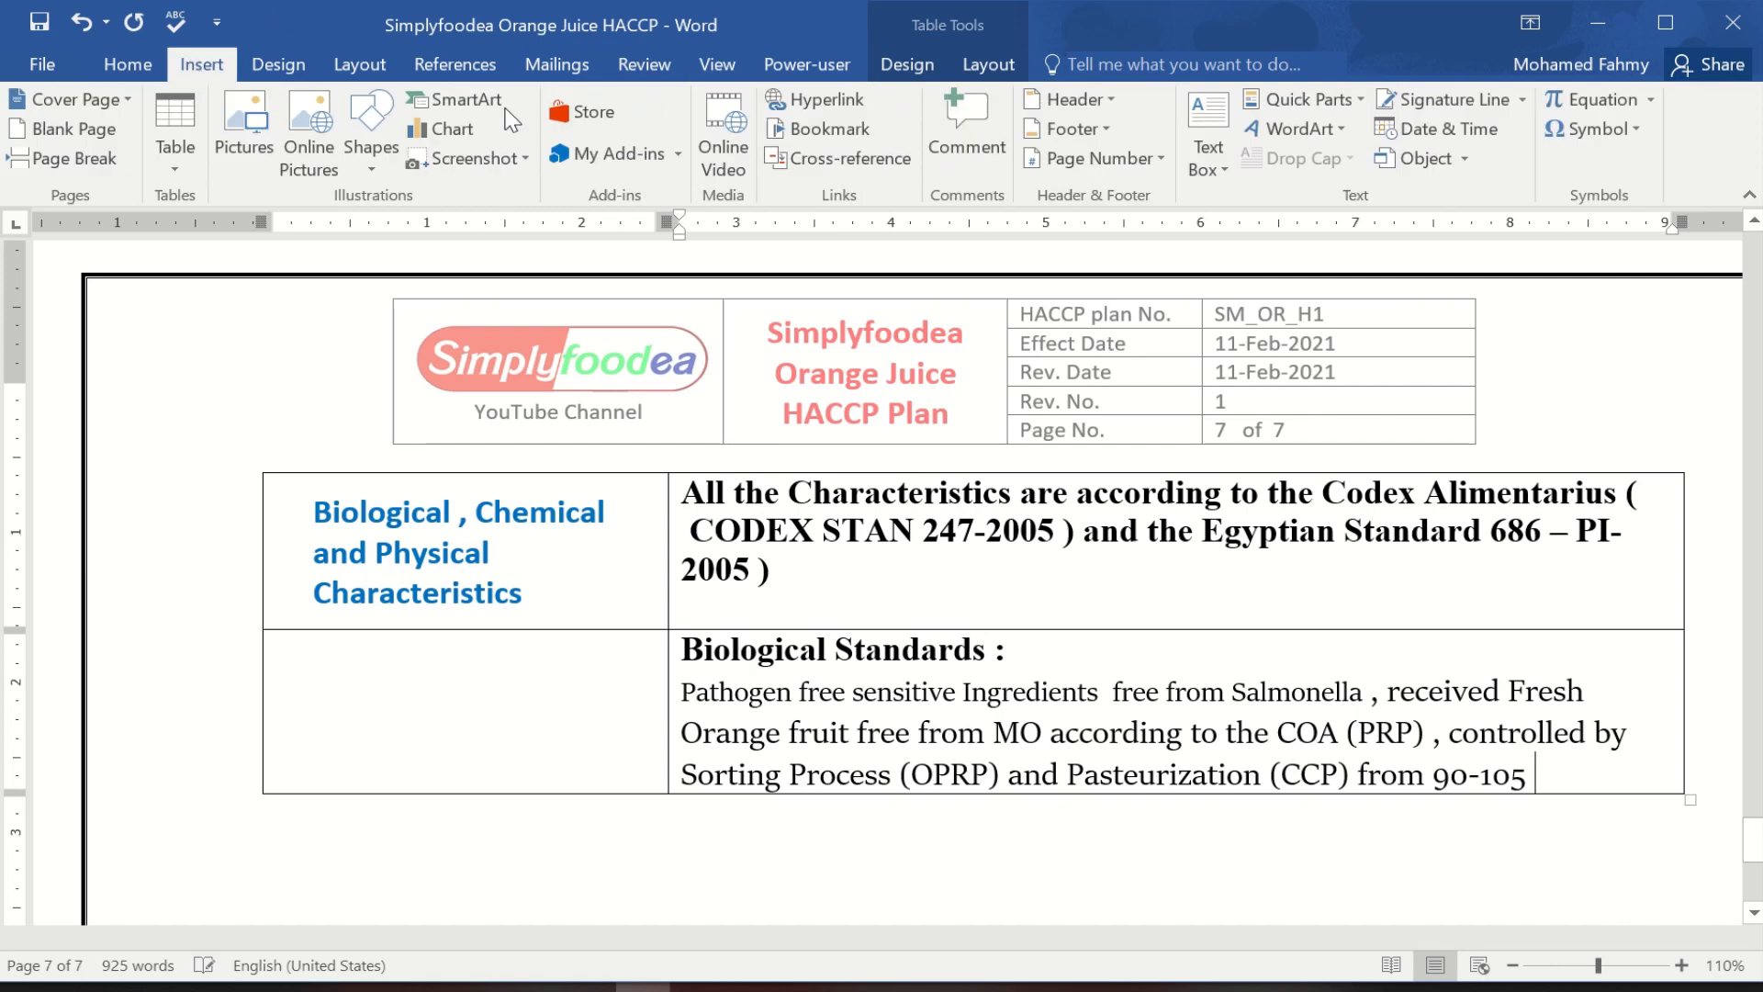
left_click(1588, 123)
left_click(1614, 331)
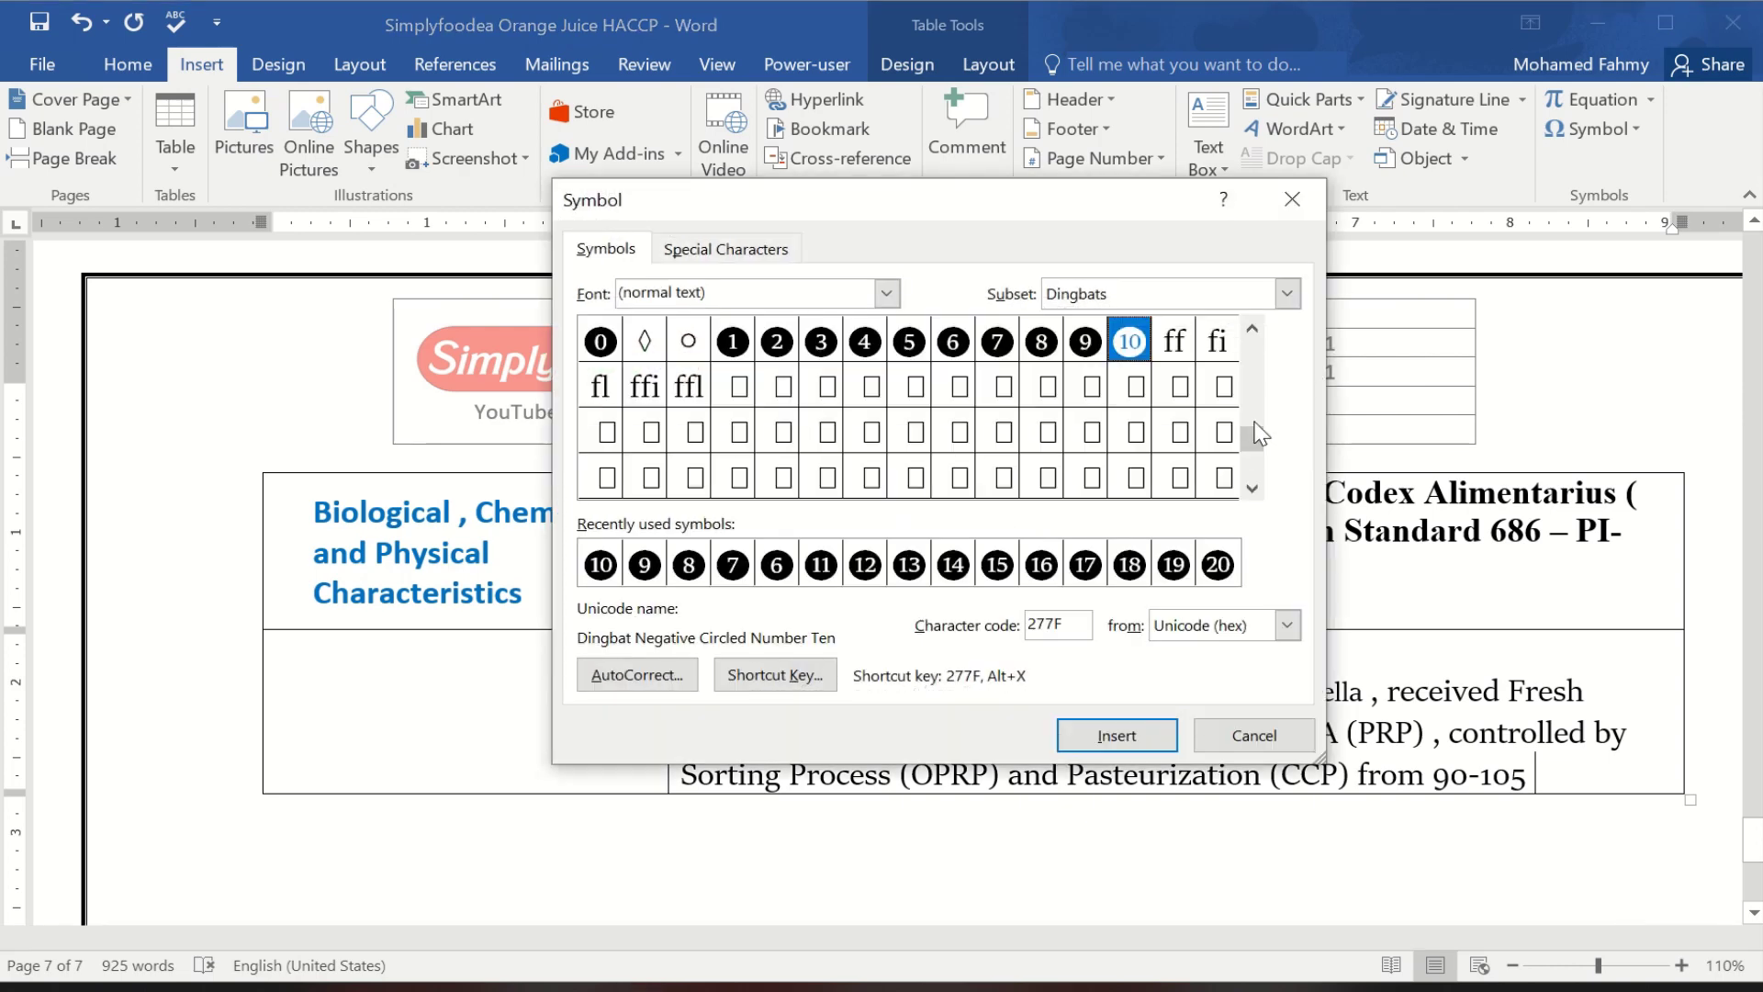
left_click_drag(1260, 437, 1260, 376)
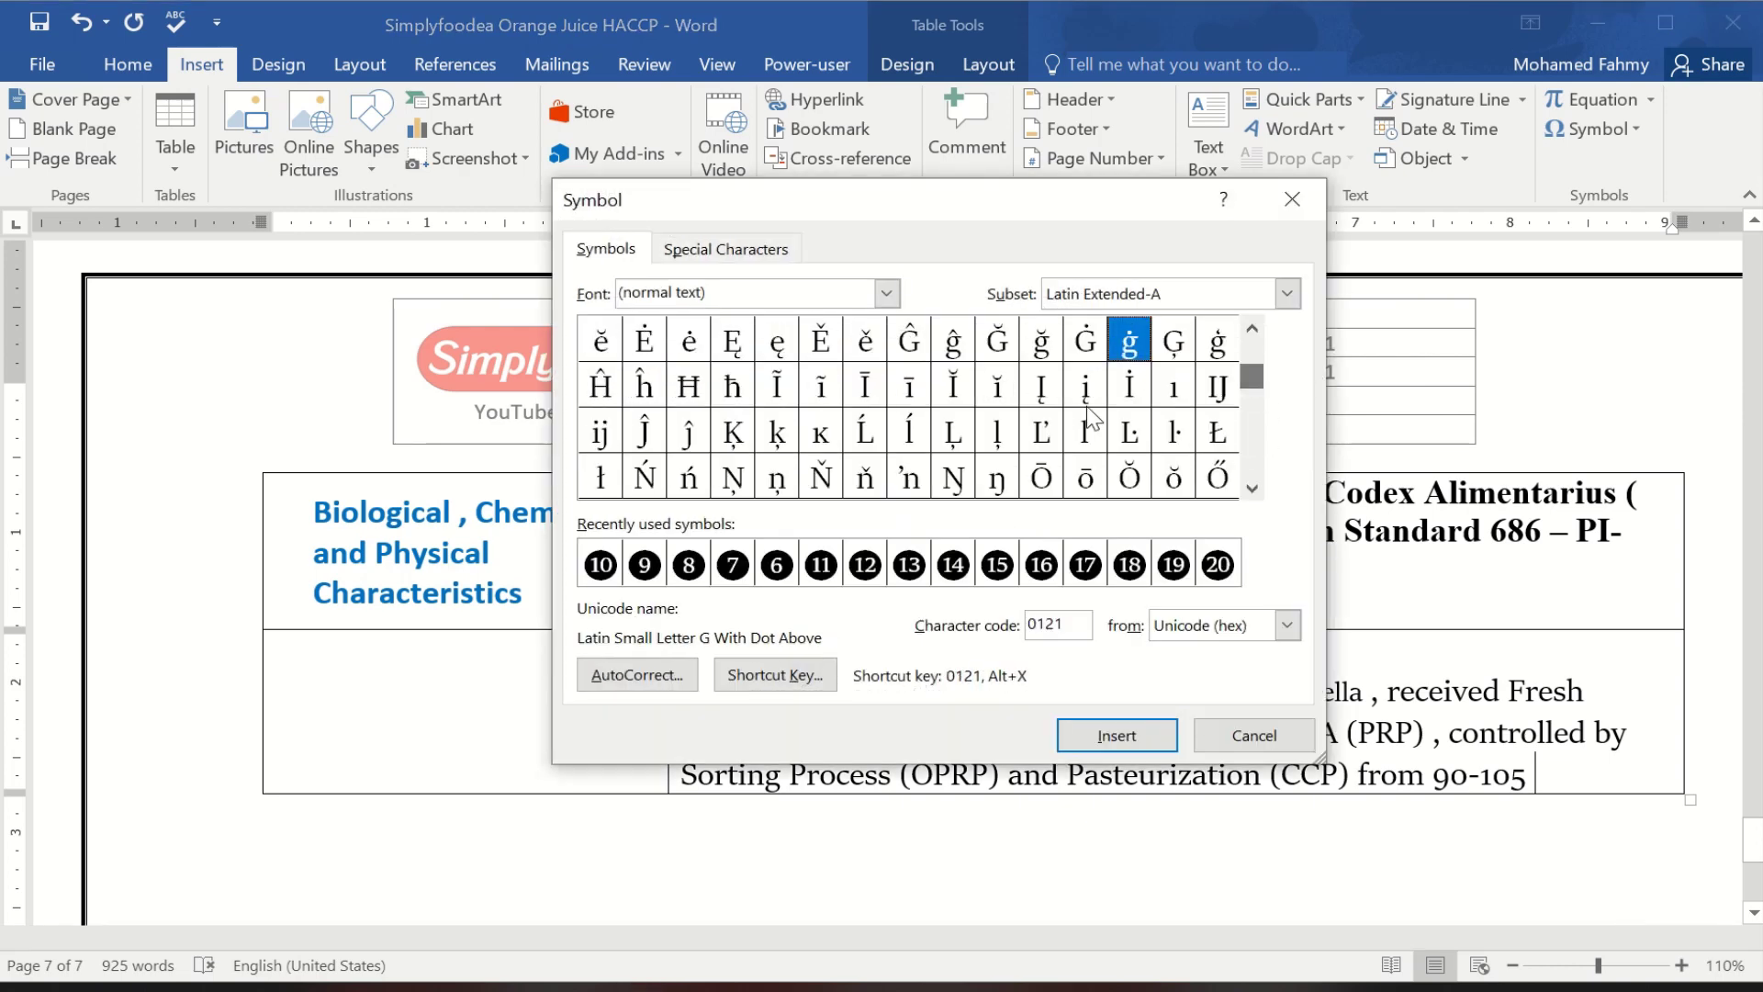
left_click(1250, 489)
left_click(1250, 488)
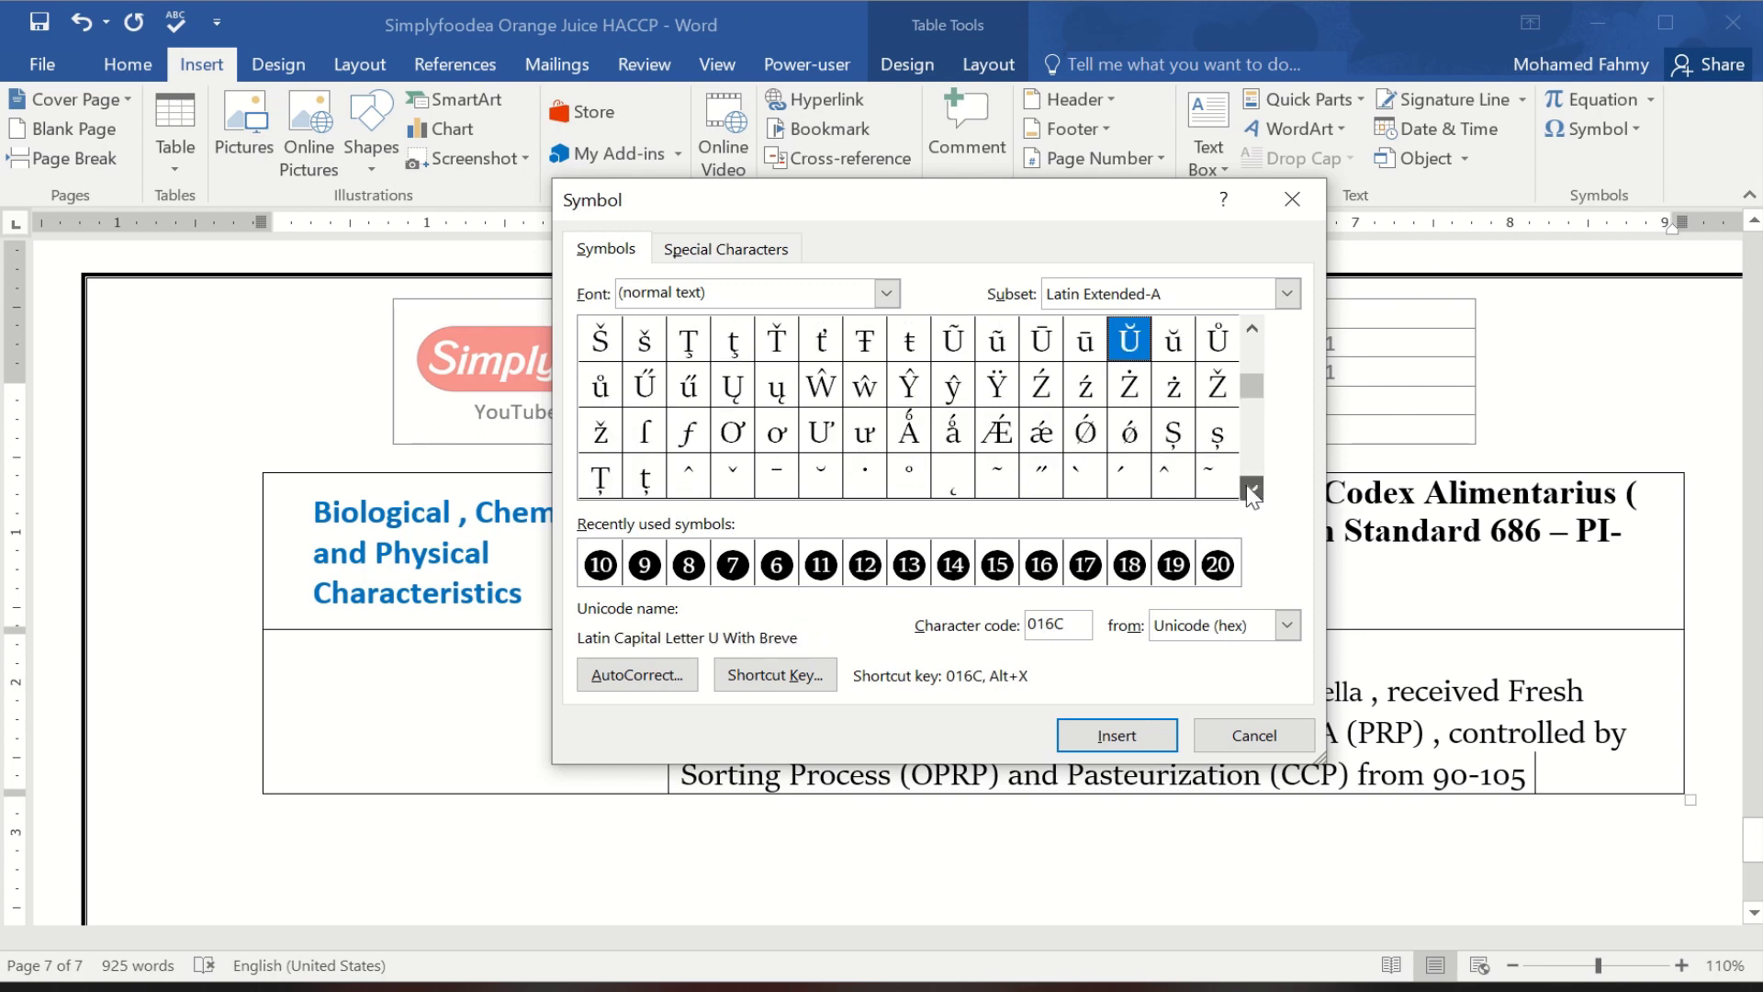
left_click(1250, 489)
left_click(910, 429)
left_click(1116, 735)
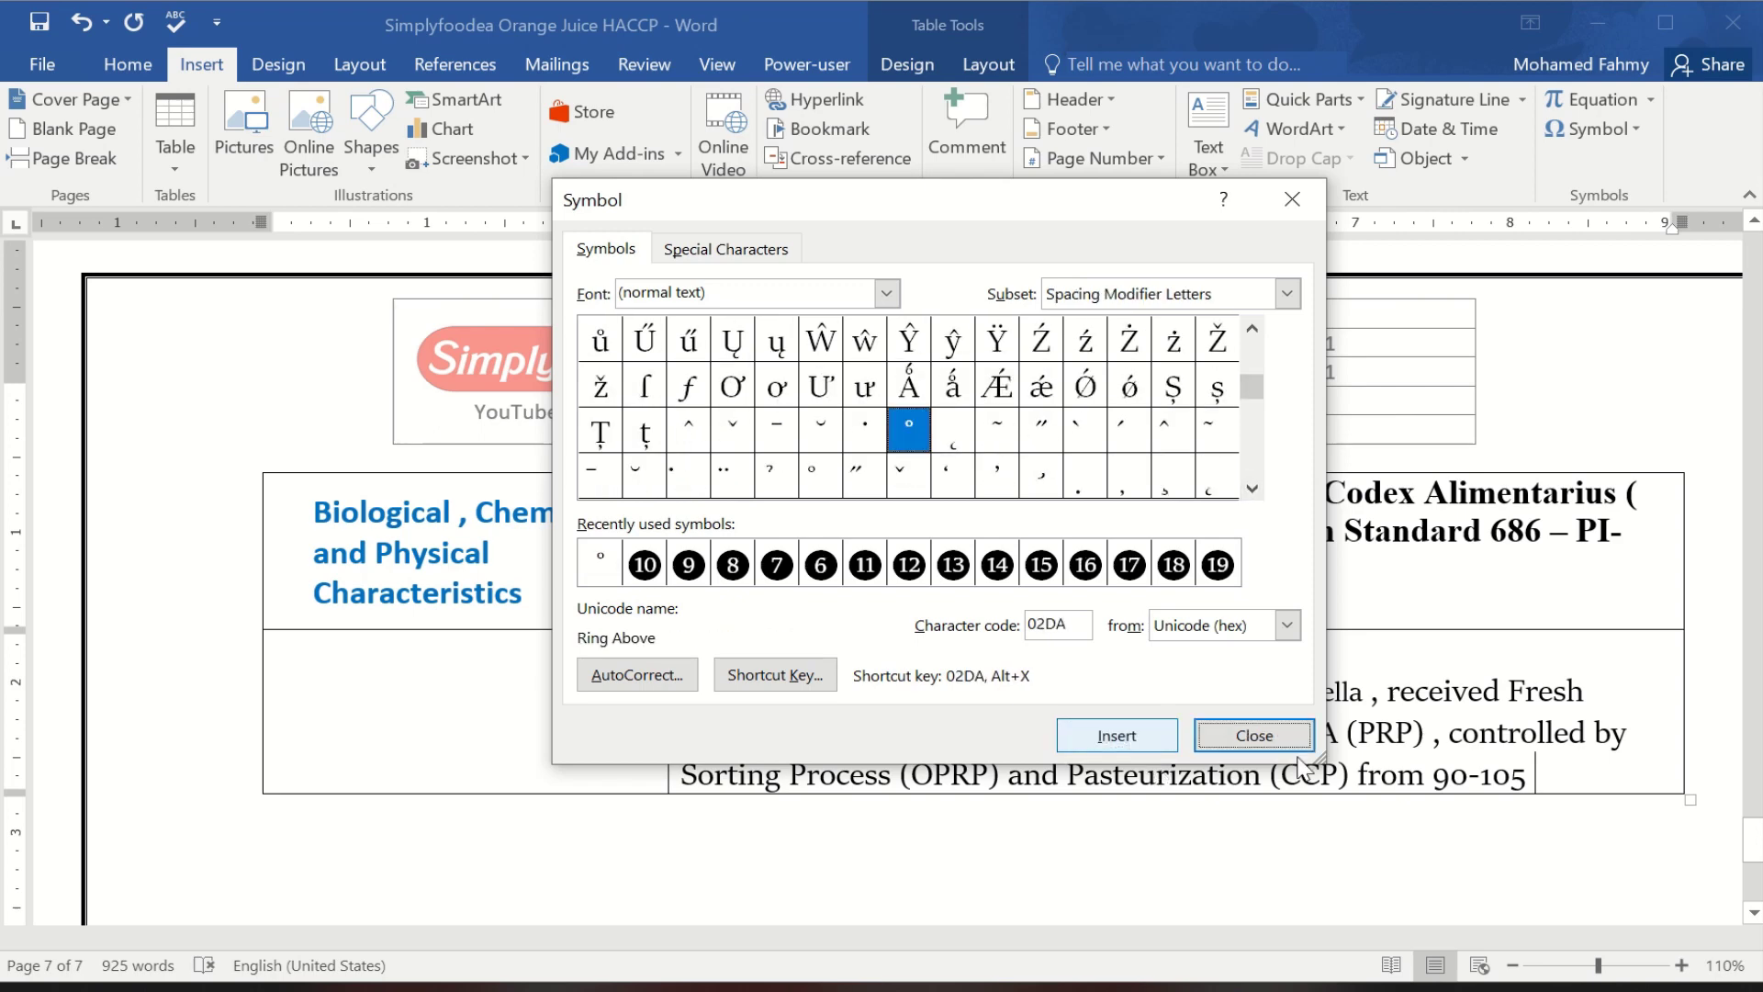
left_click(1254, 736)
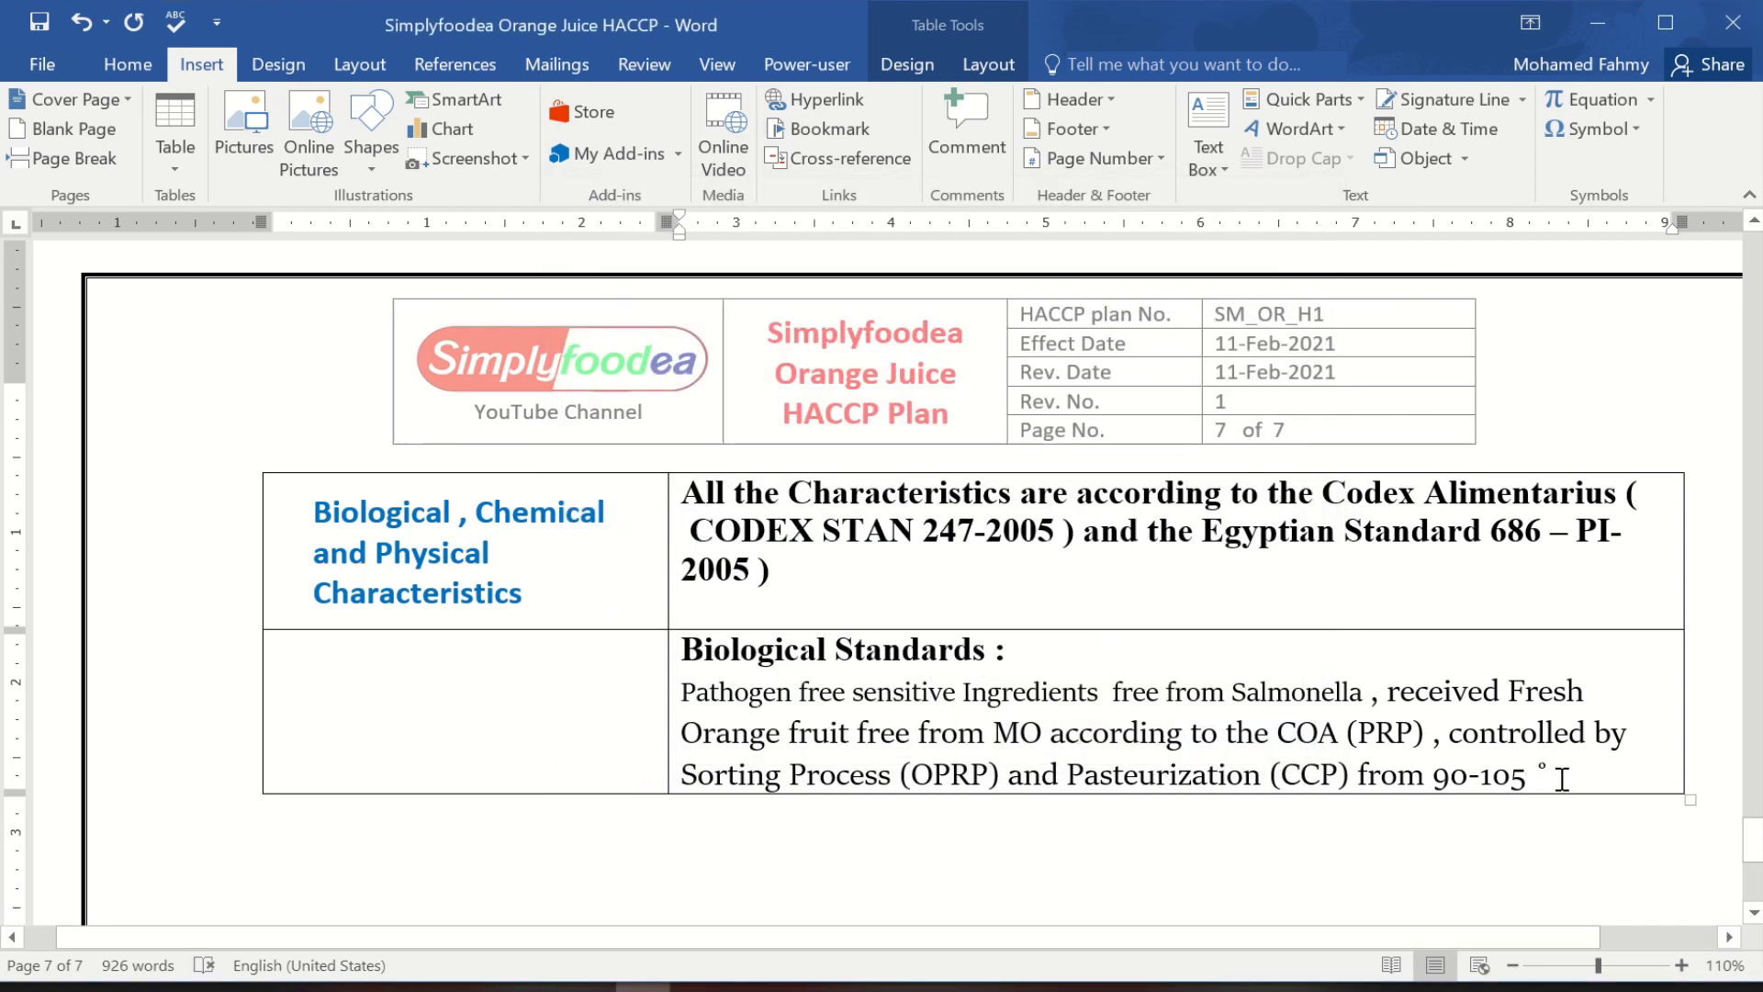
Complete the pasteurization text after the degree sign with "c for 25-30 sec.".
type("c")
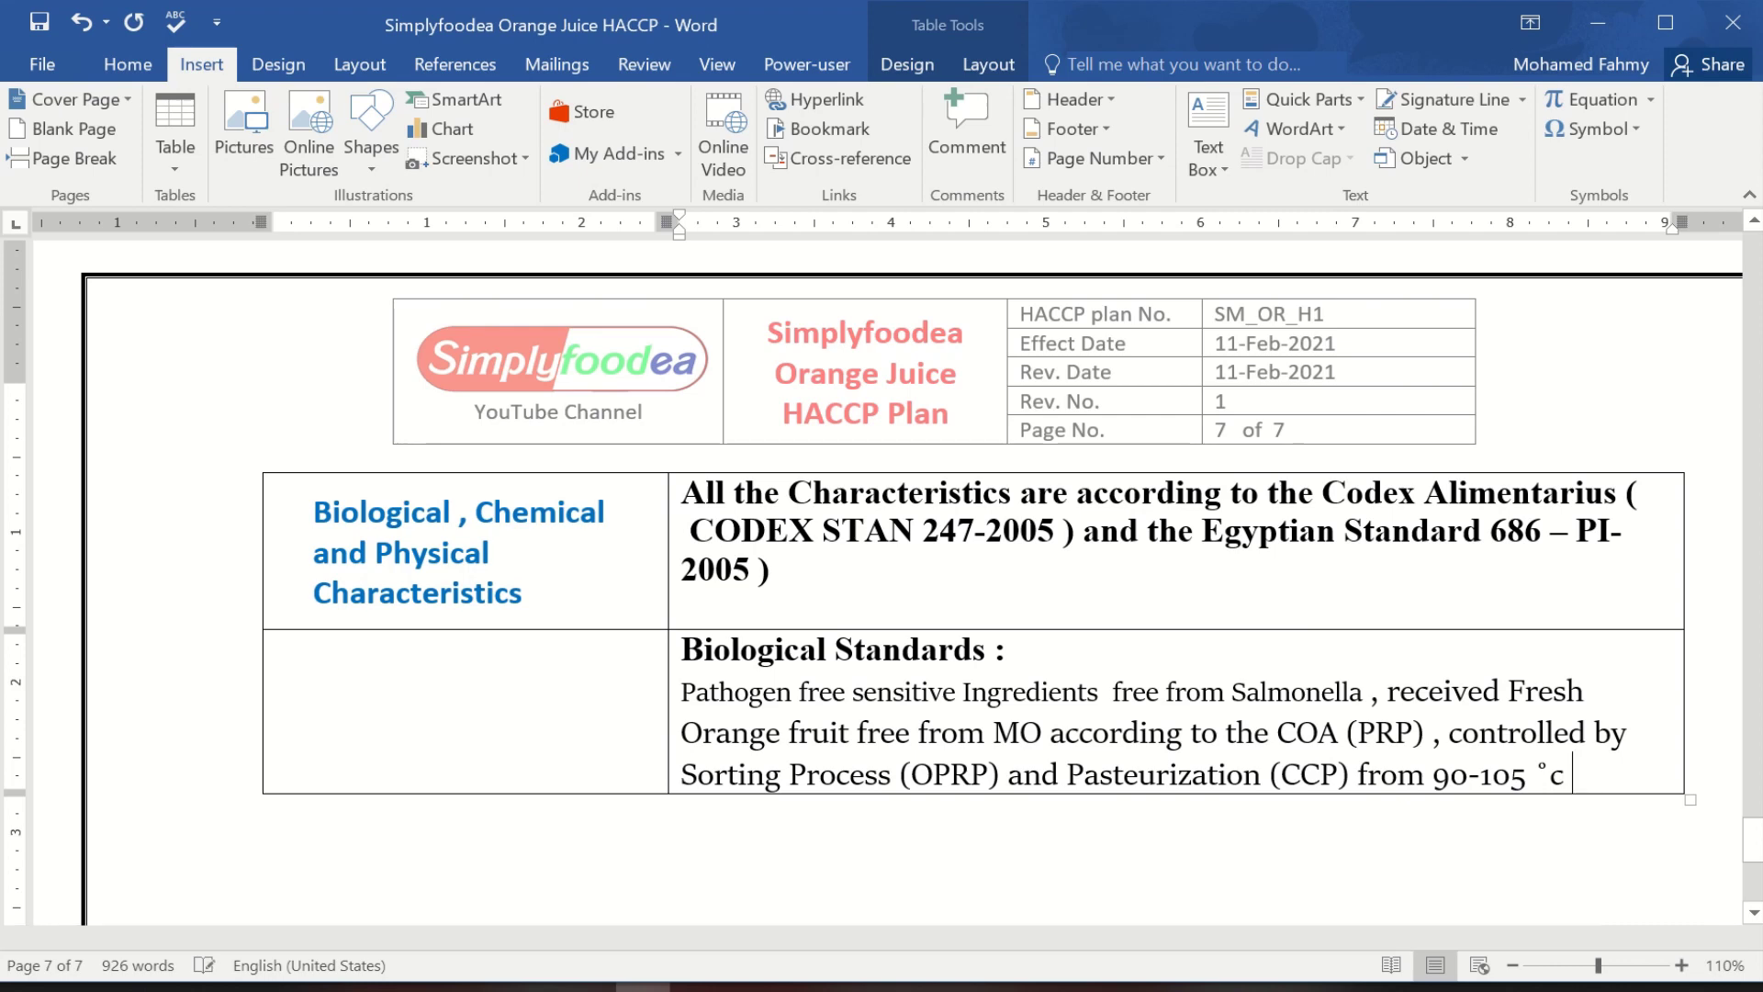
type(" for 25-39")
key("BackSpace")
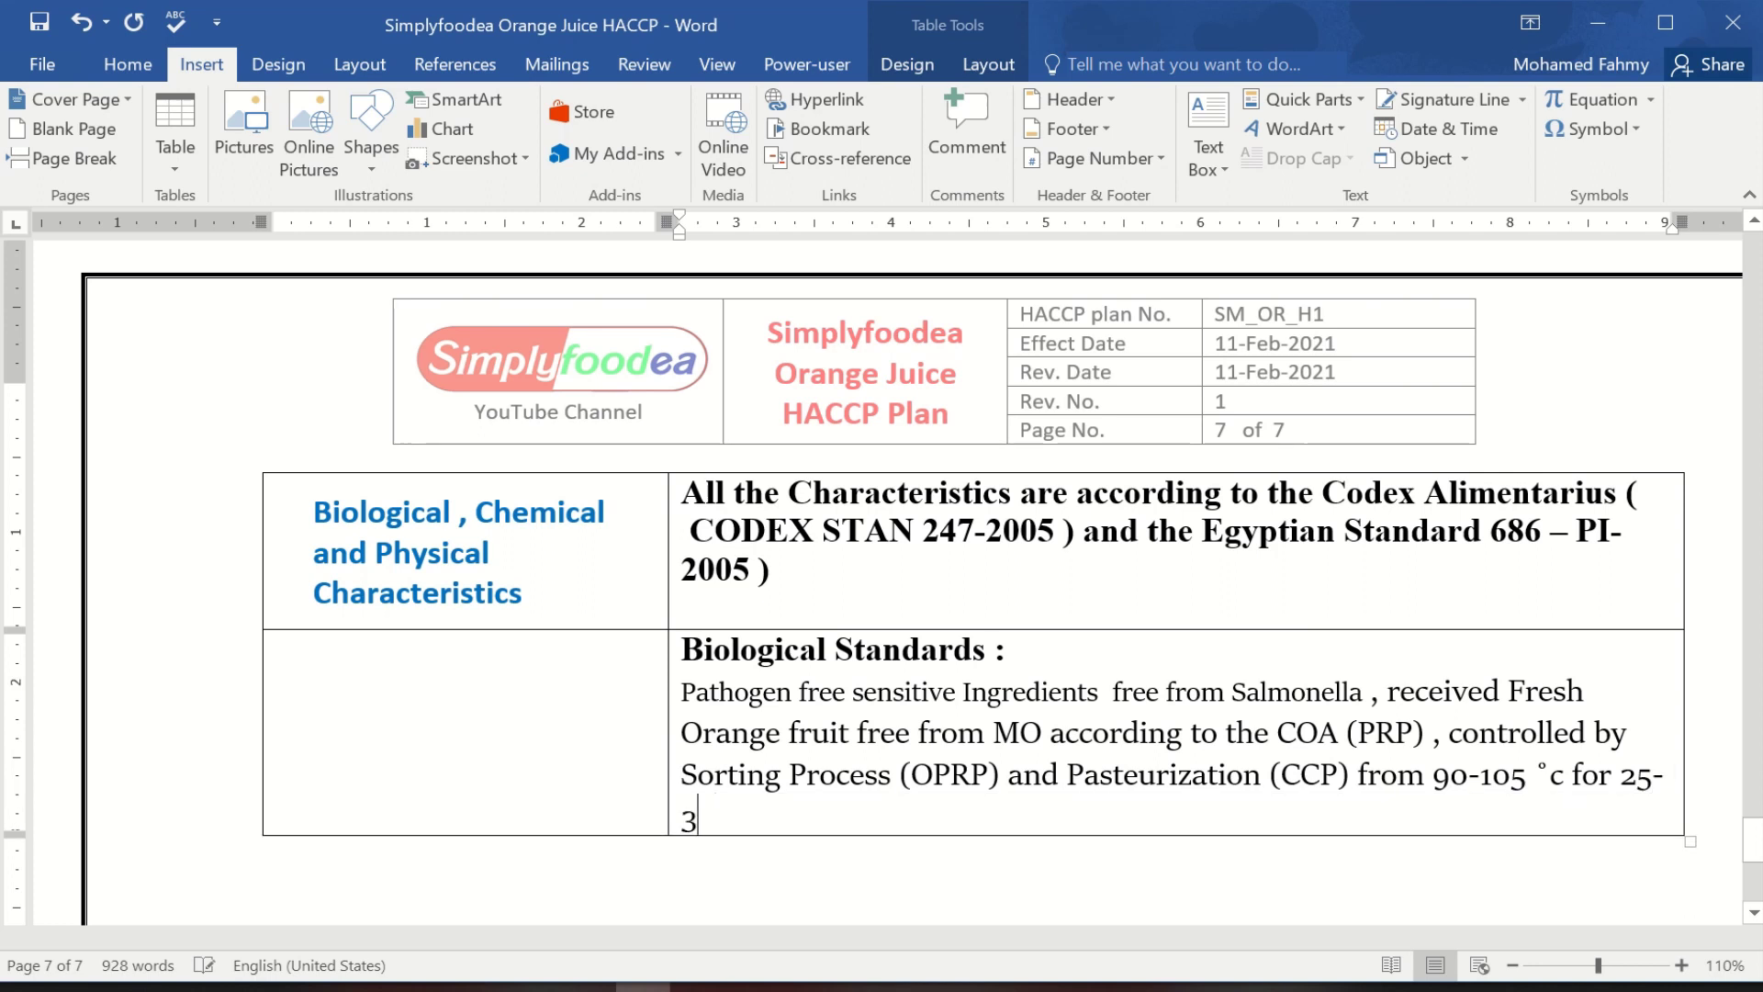
type("0 sec.")
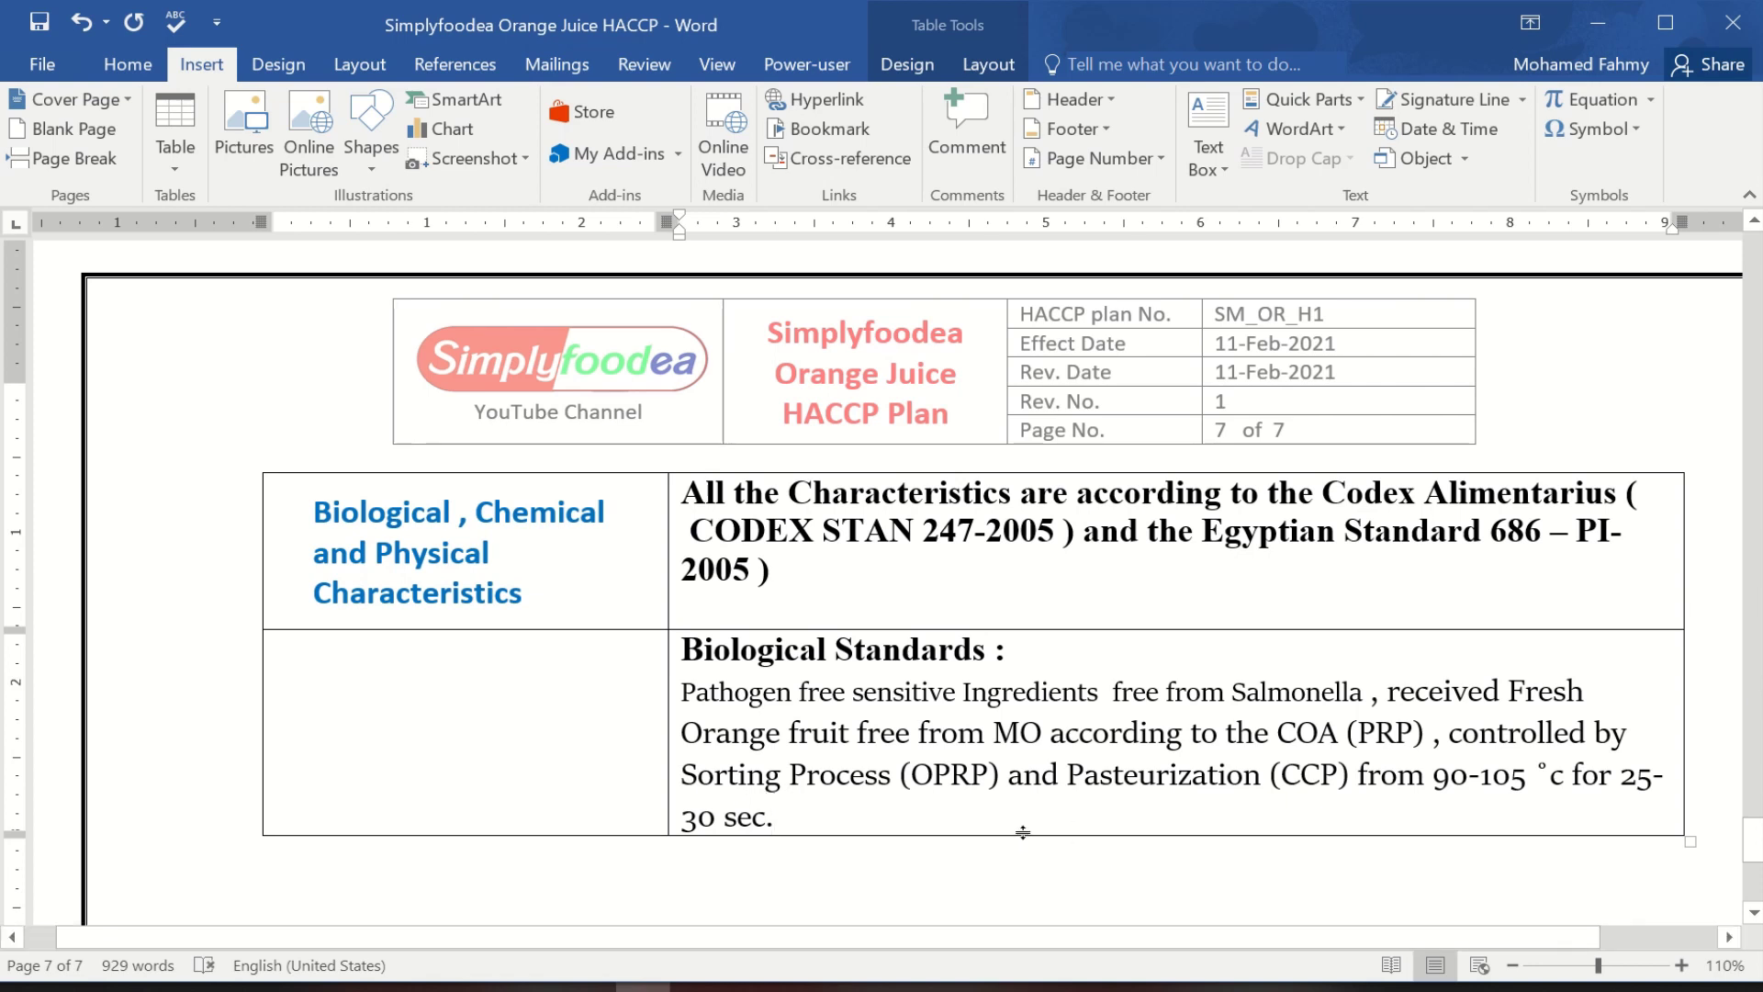
Copy the formatting of the start of the pathogen line to all text in the Biological Standards cell.
left_click_drag(831, 697, 853, 696)
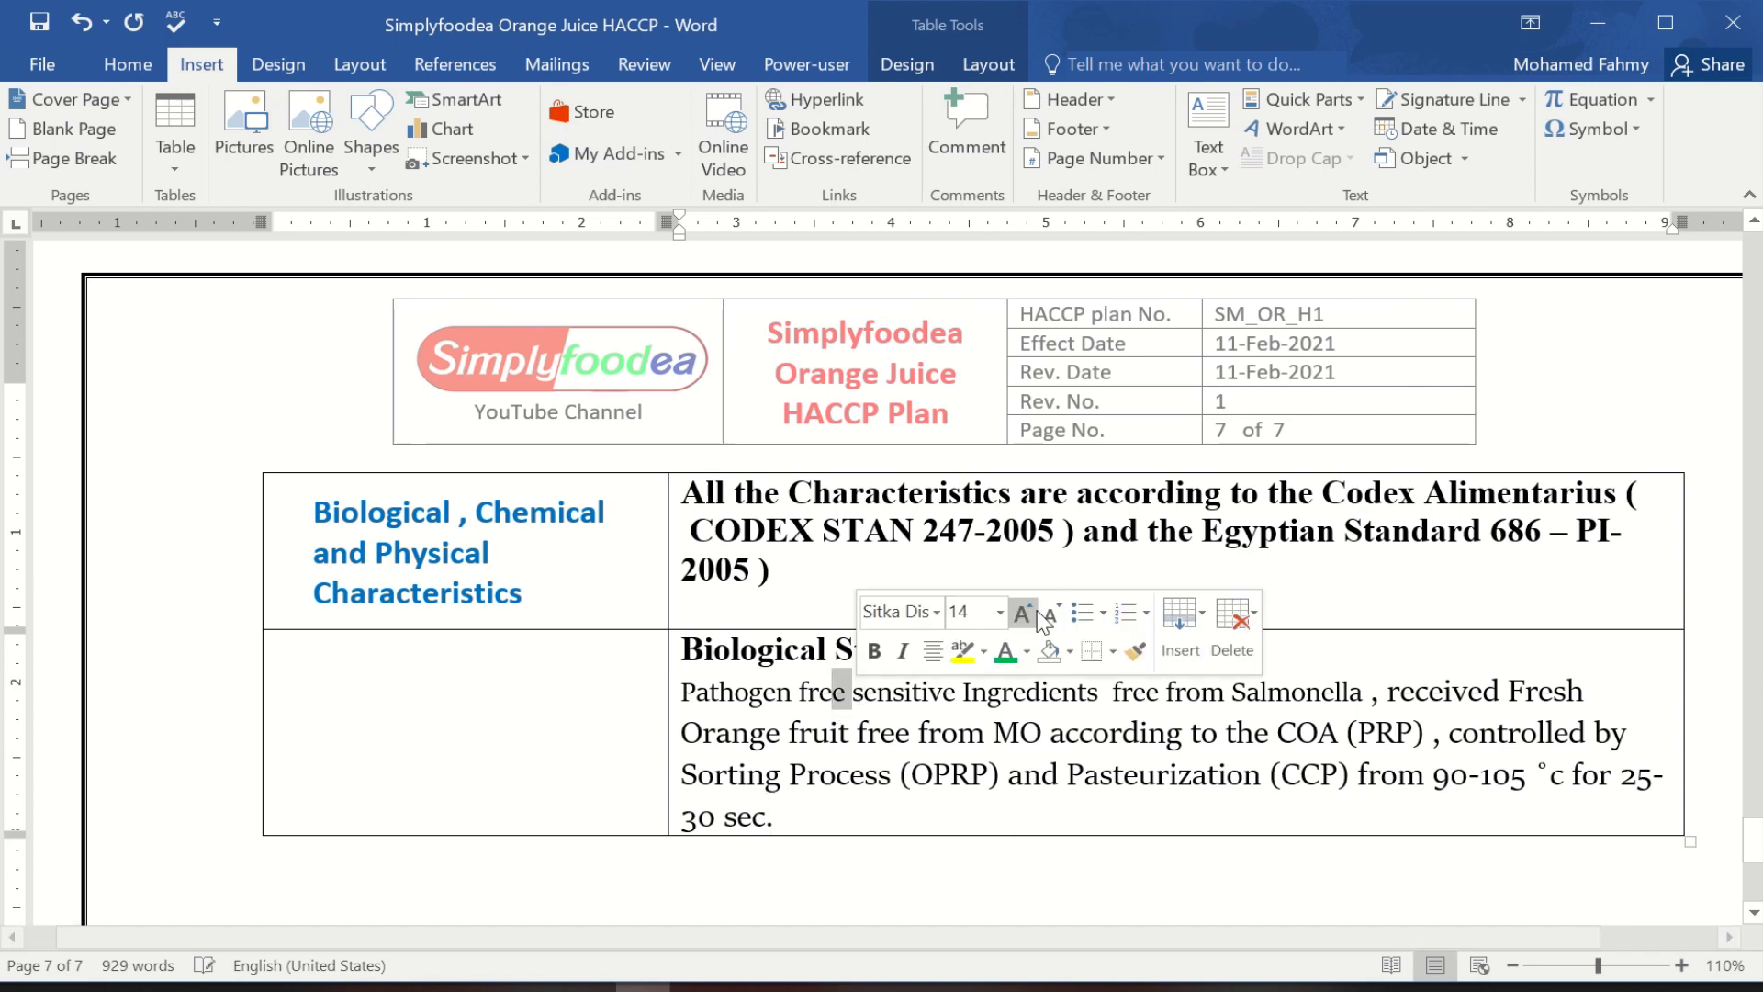
left_click(1136, 653)
left_click_drag(824, 818, 838, 816)
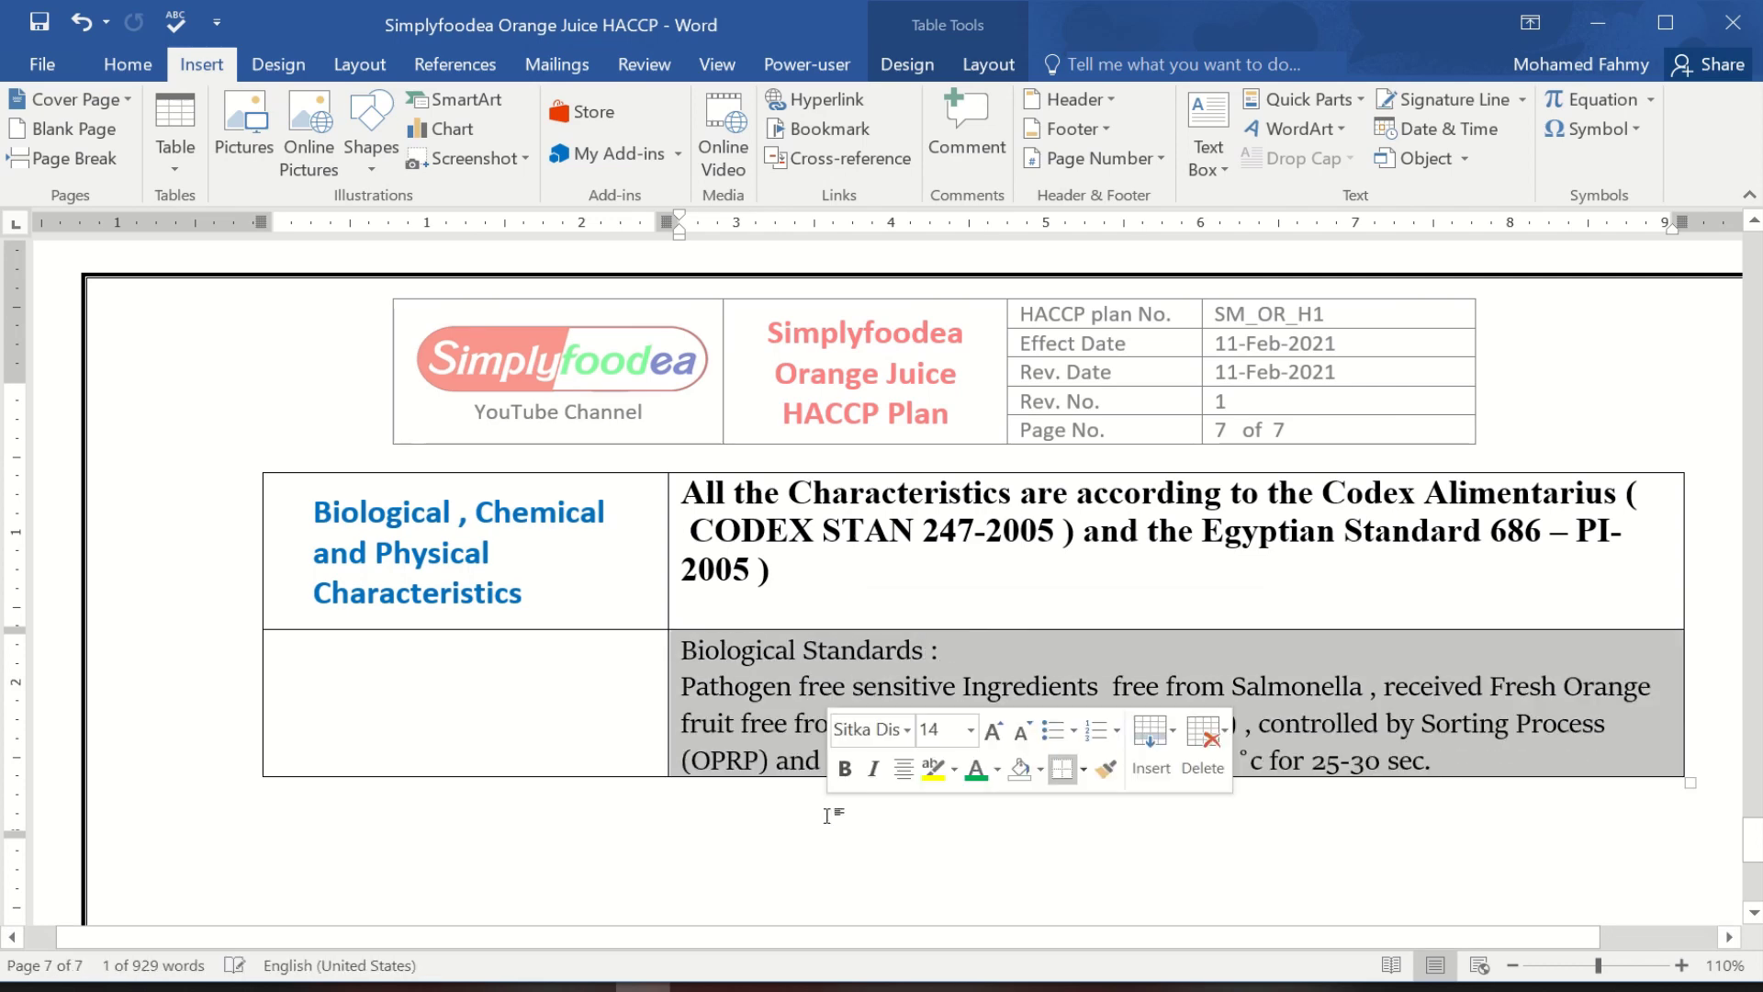
Make the "Biological Standards :" heading bold again.
left_click(746, 642)
triple_click(744, 653)
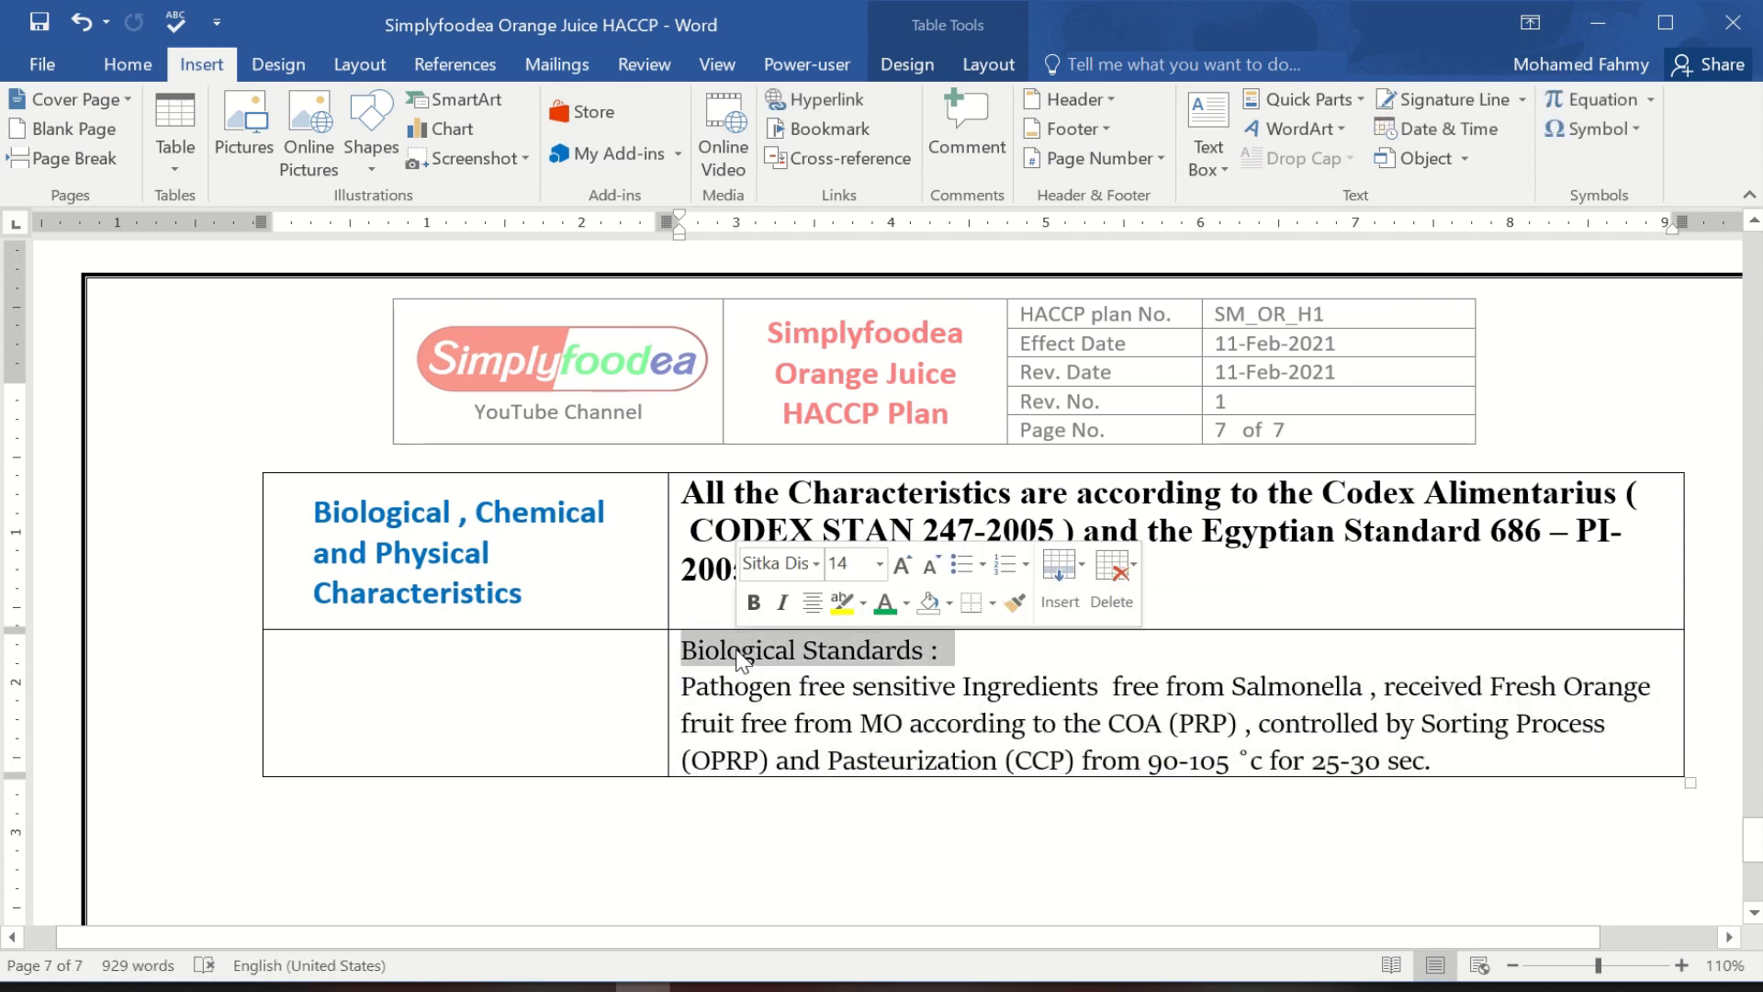
left_click(753, 602)
left_click(1011, 670)
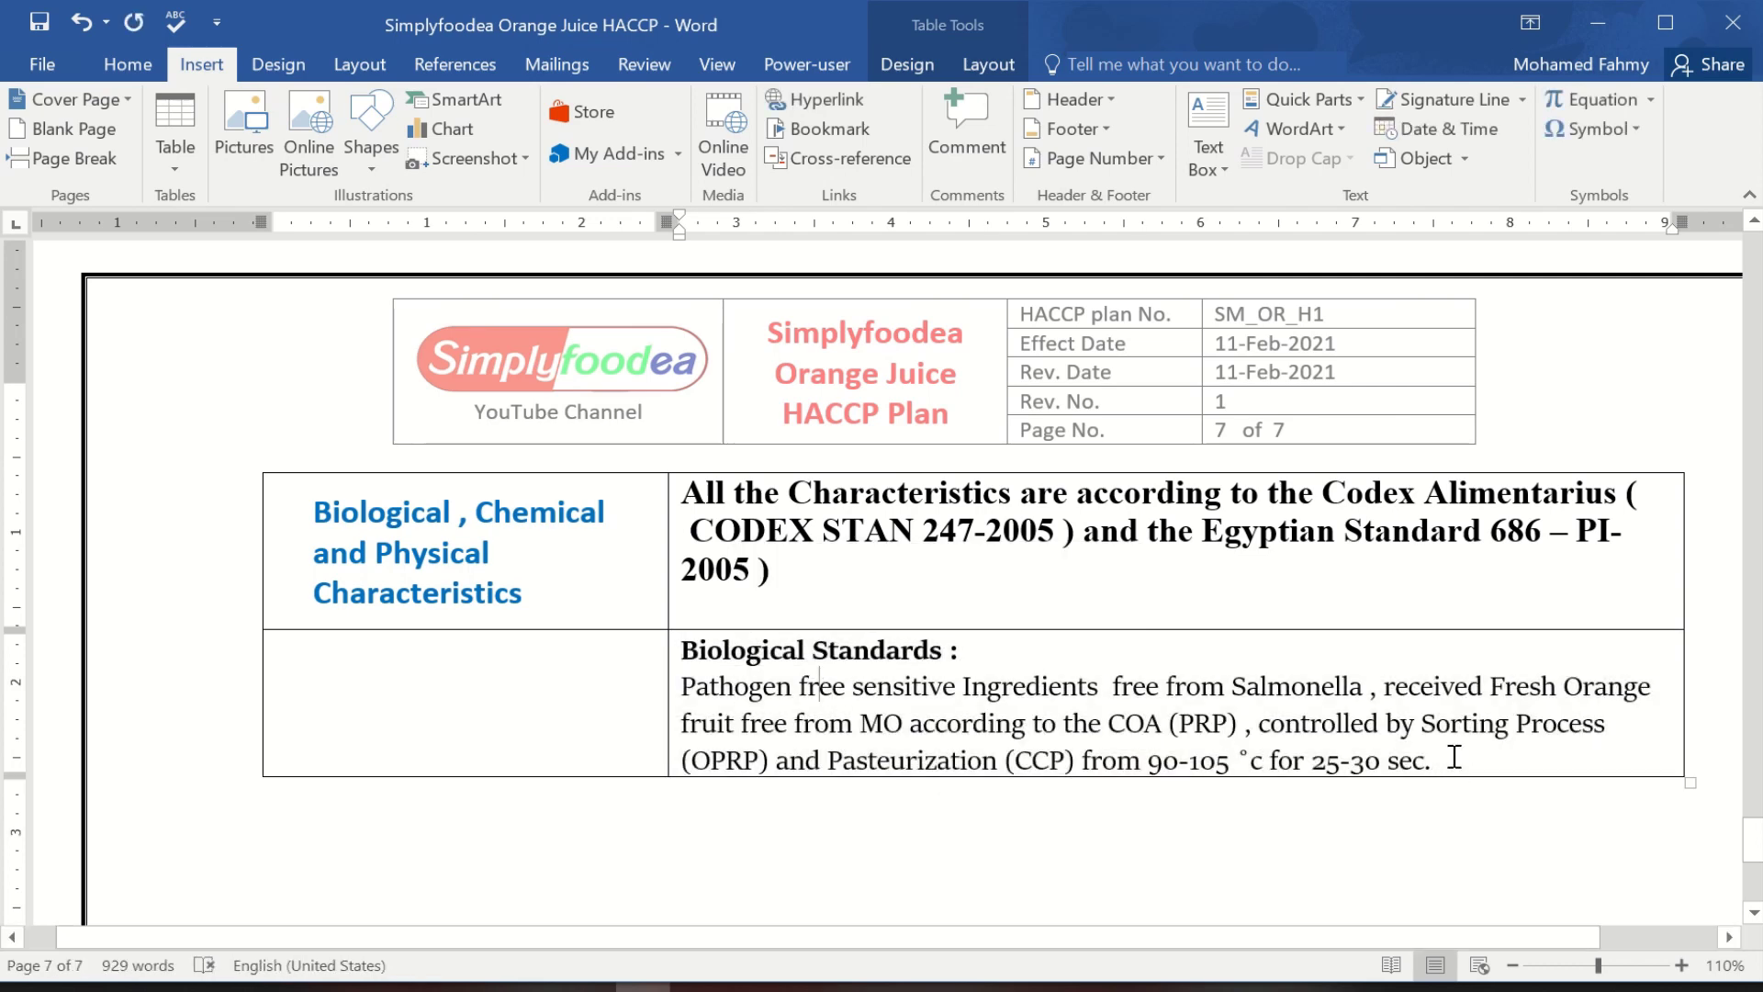
Start a new line below the pathogen paragraph with the word "Physical" and correct its spelling.
key("Return")
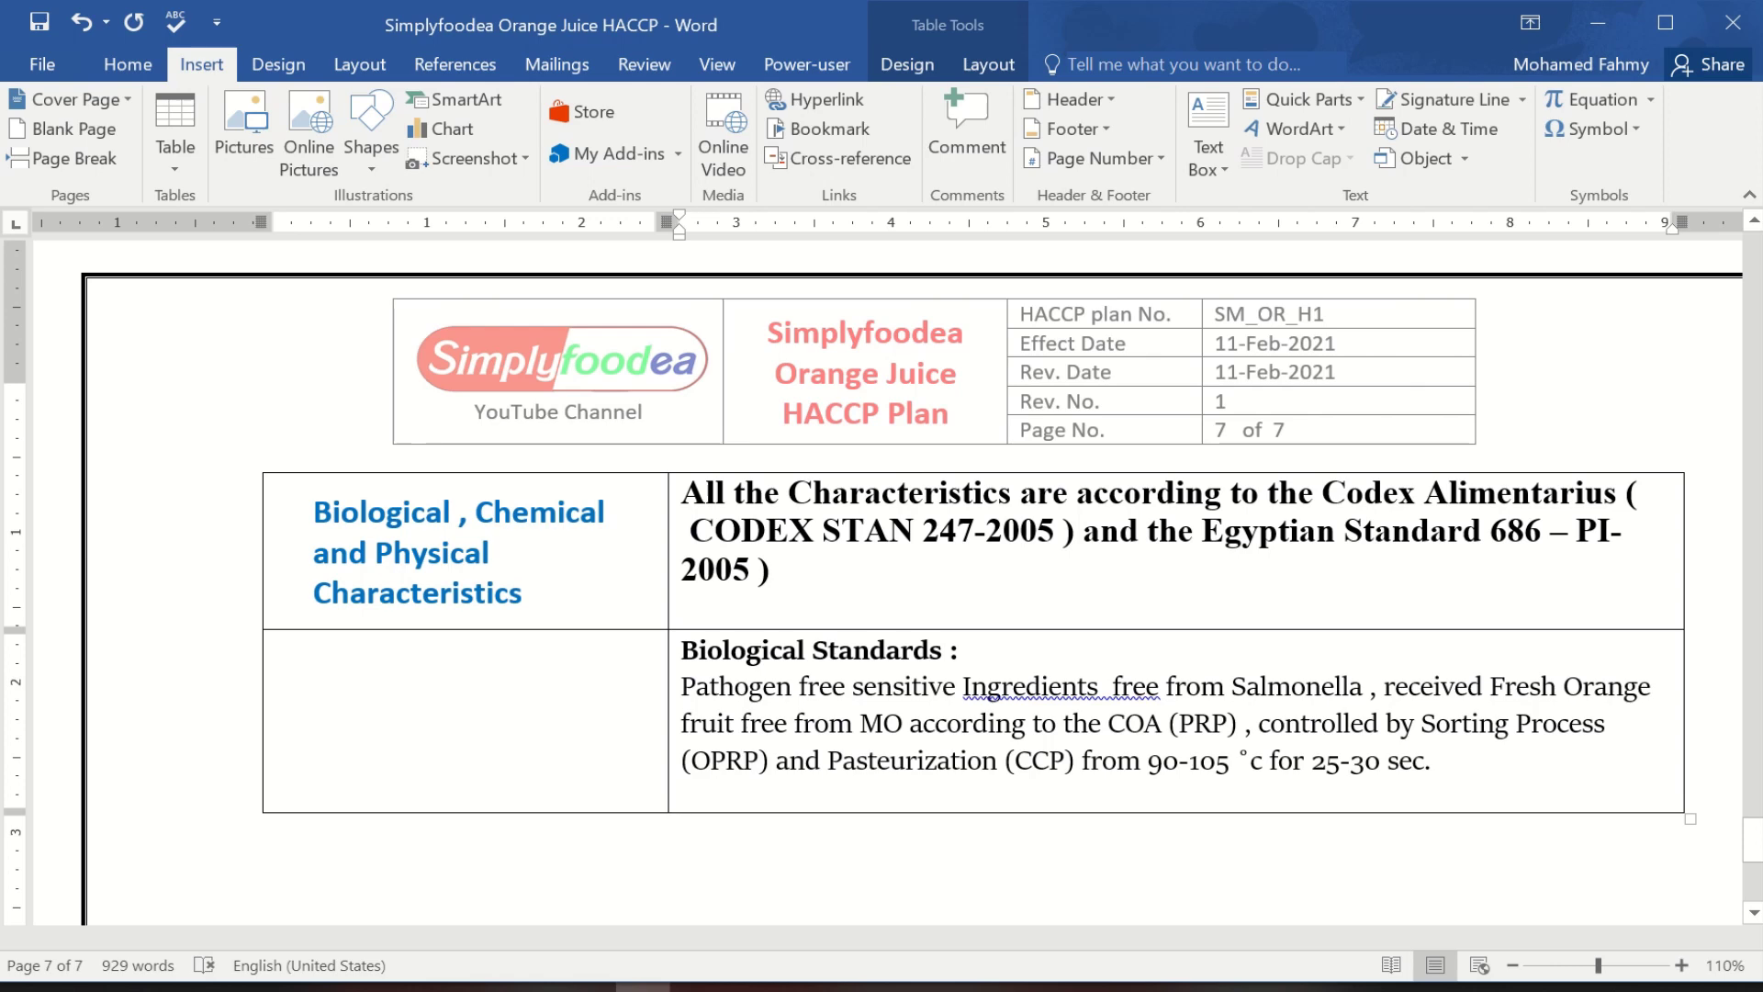
type("Phyusical")
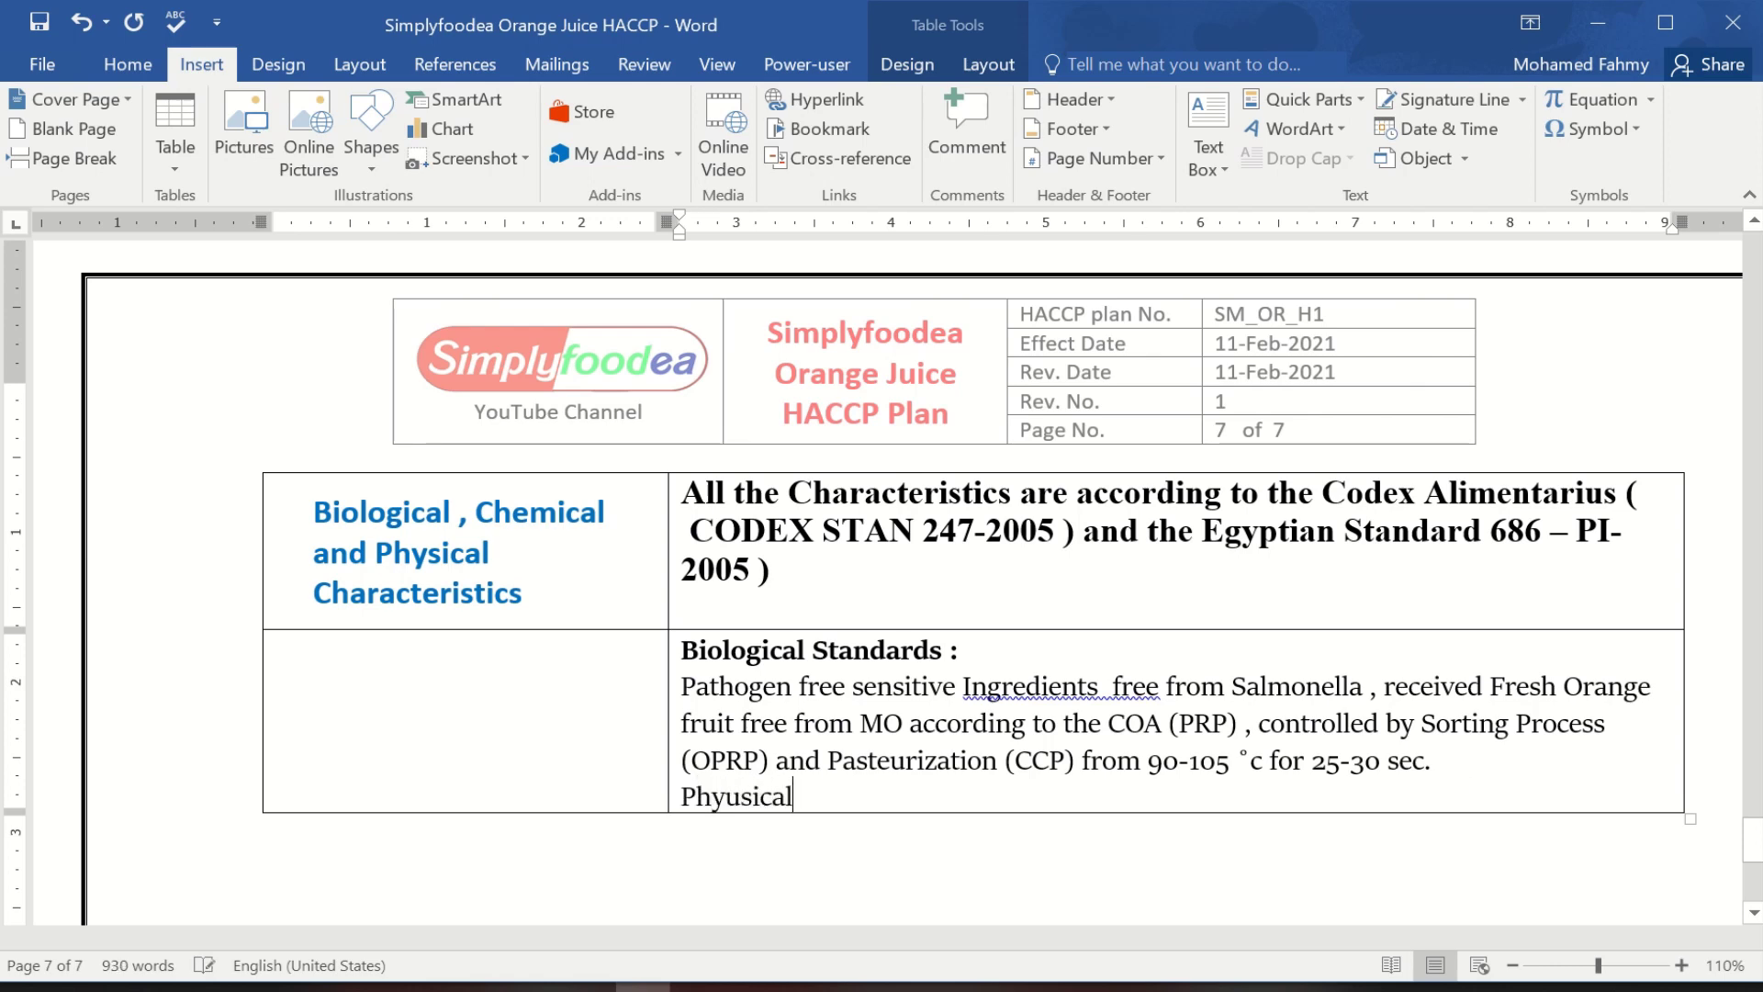
right_click(792, 799)
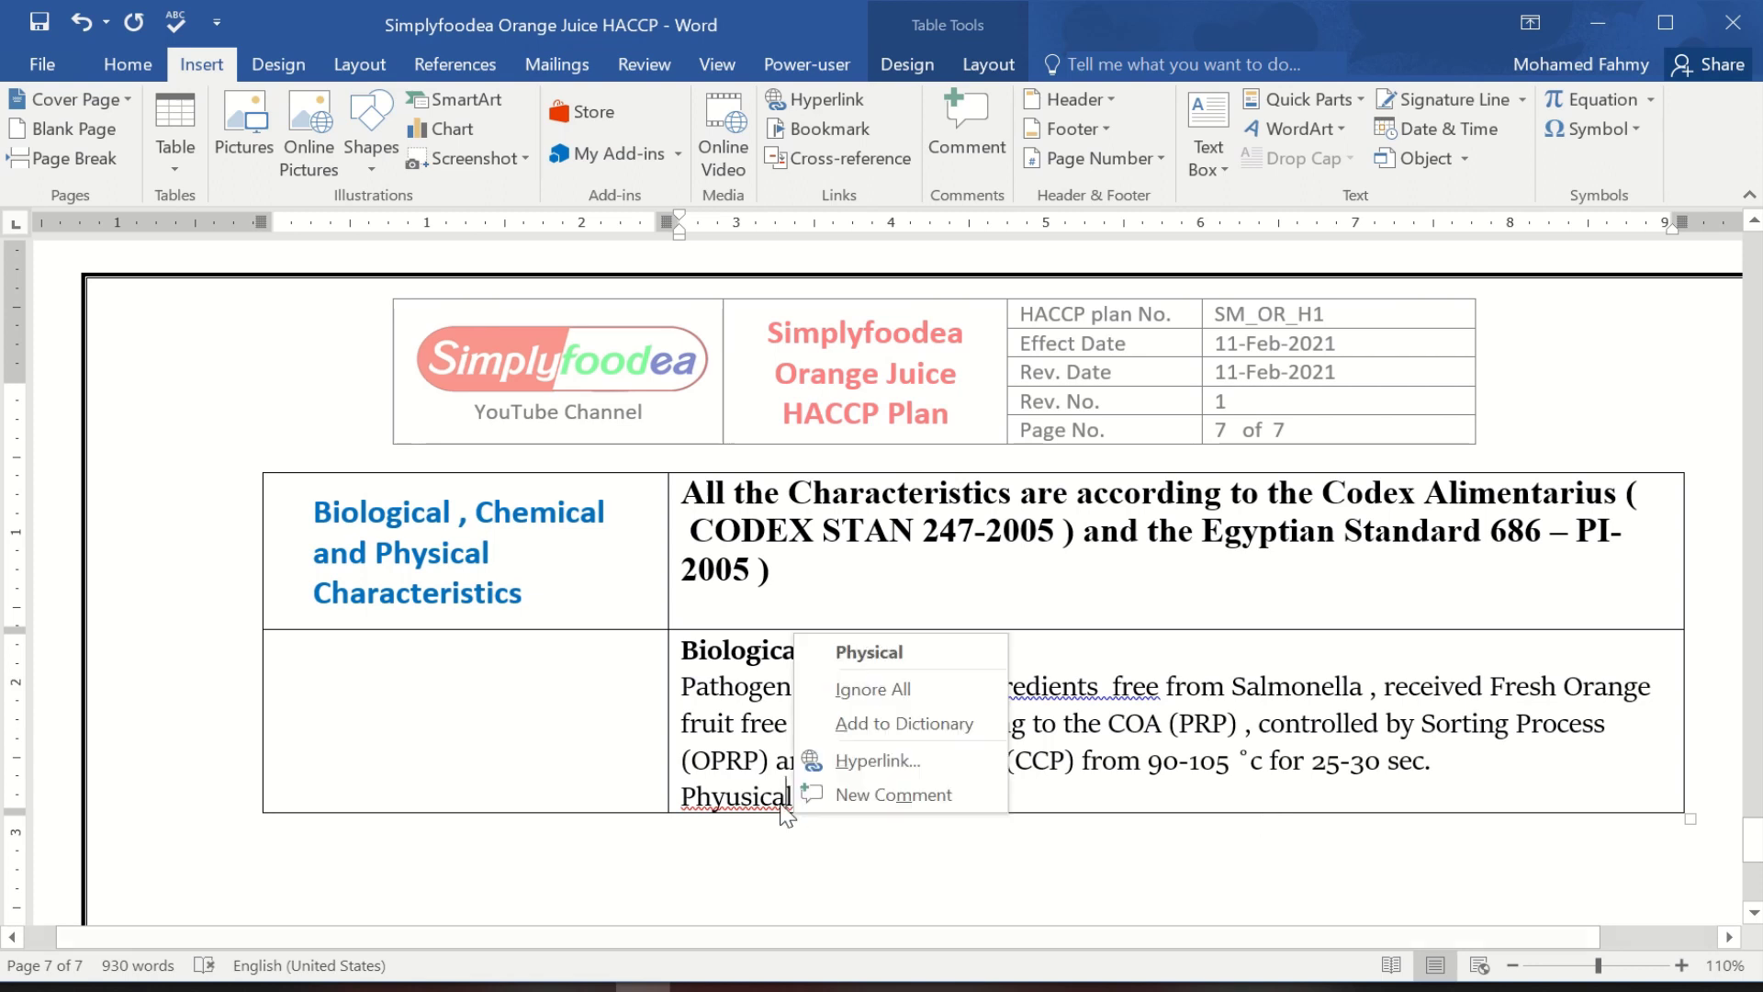
left_click(854, 654)
right_click(792, 798)
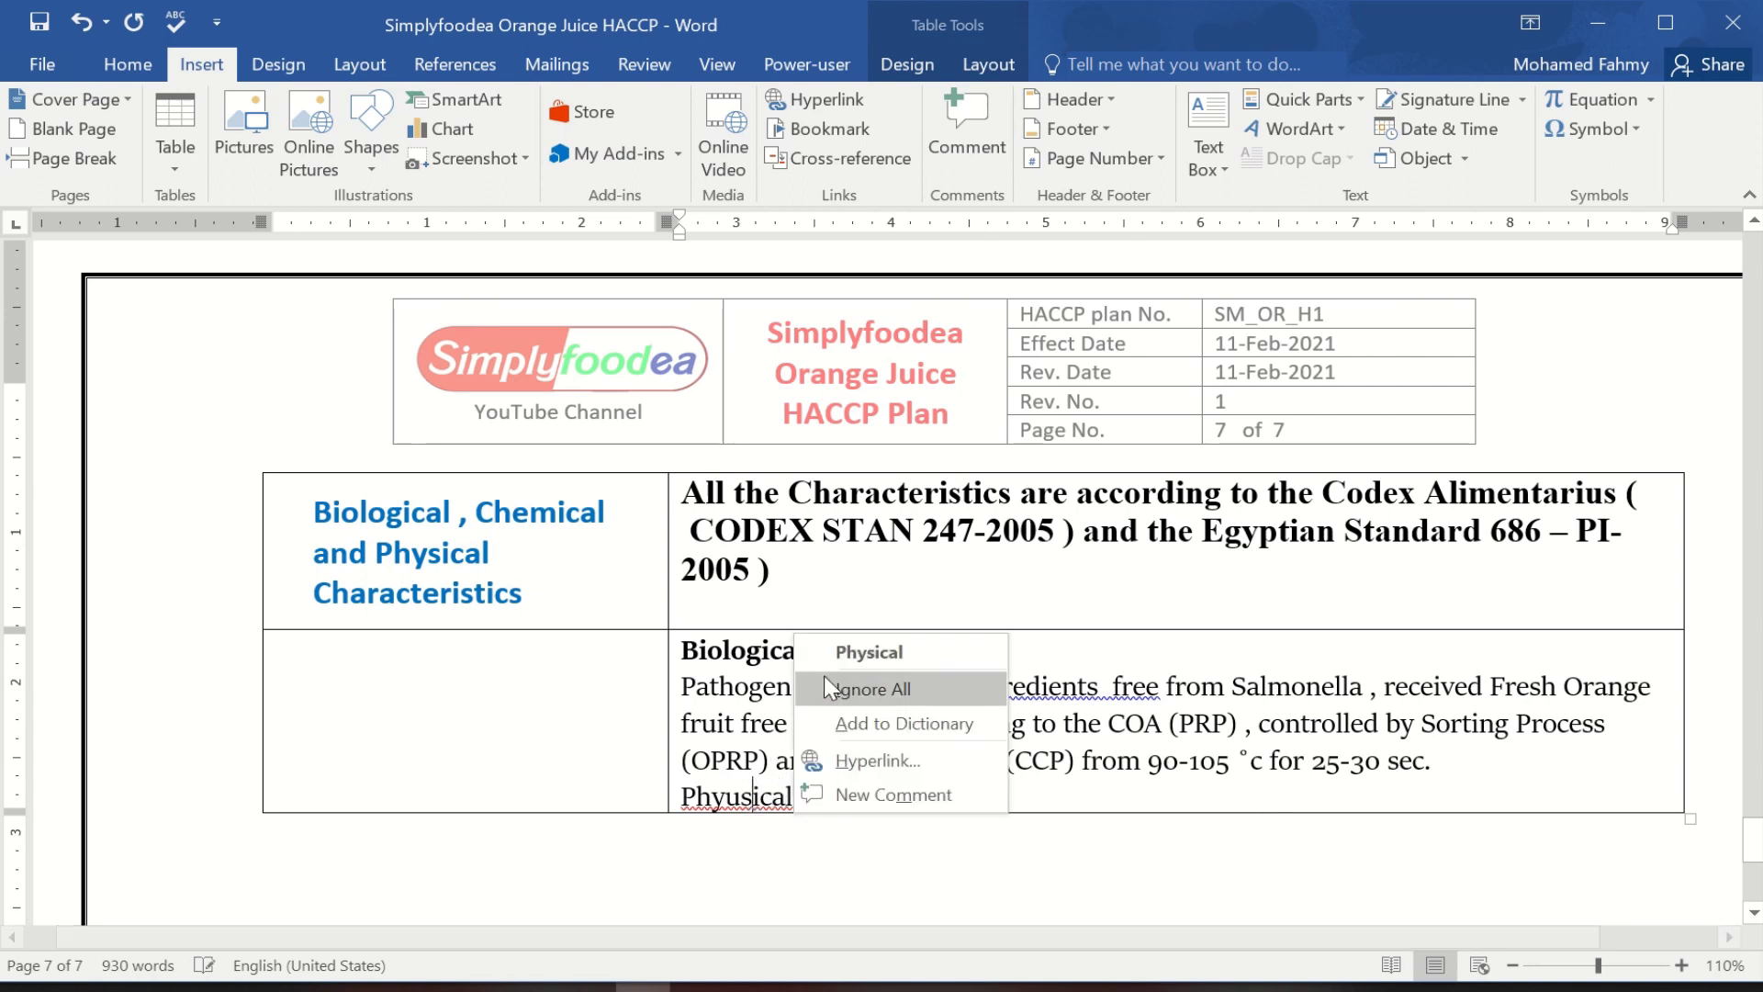
left_click(854, 647)
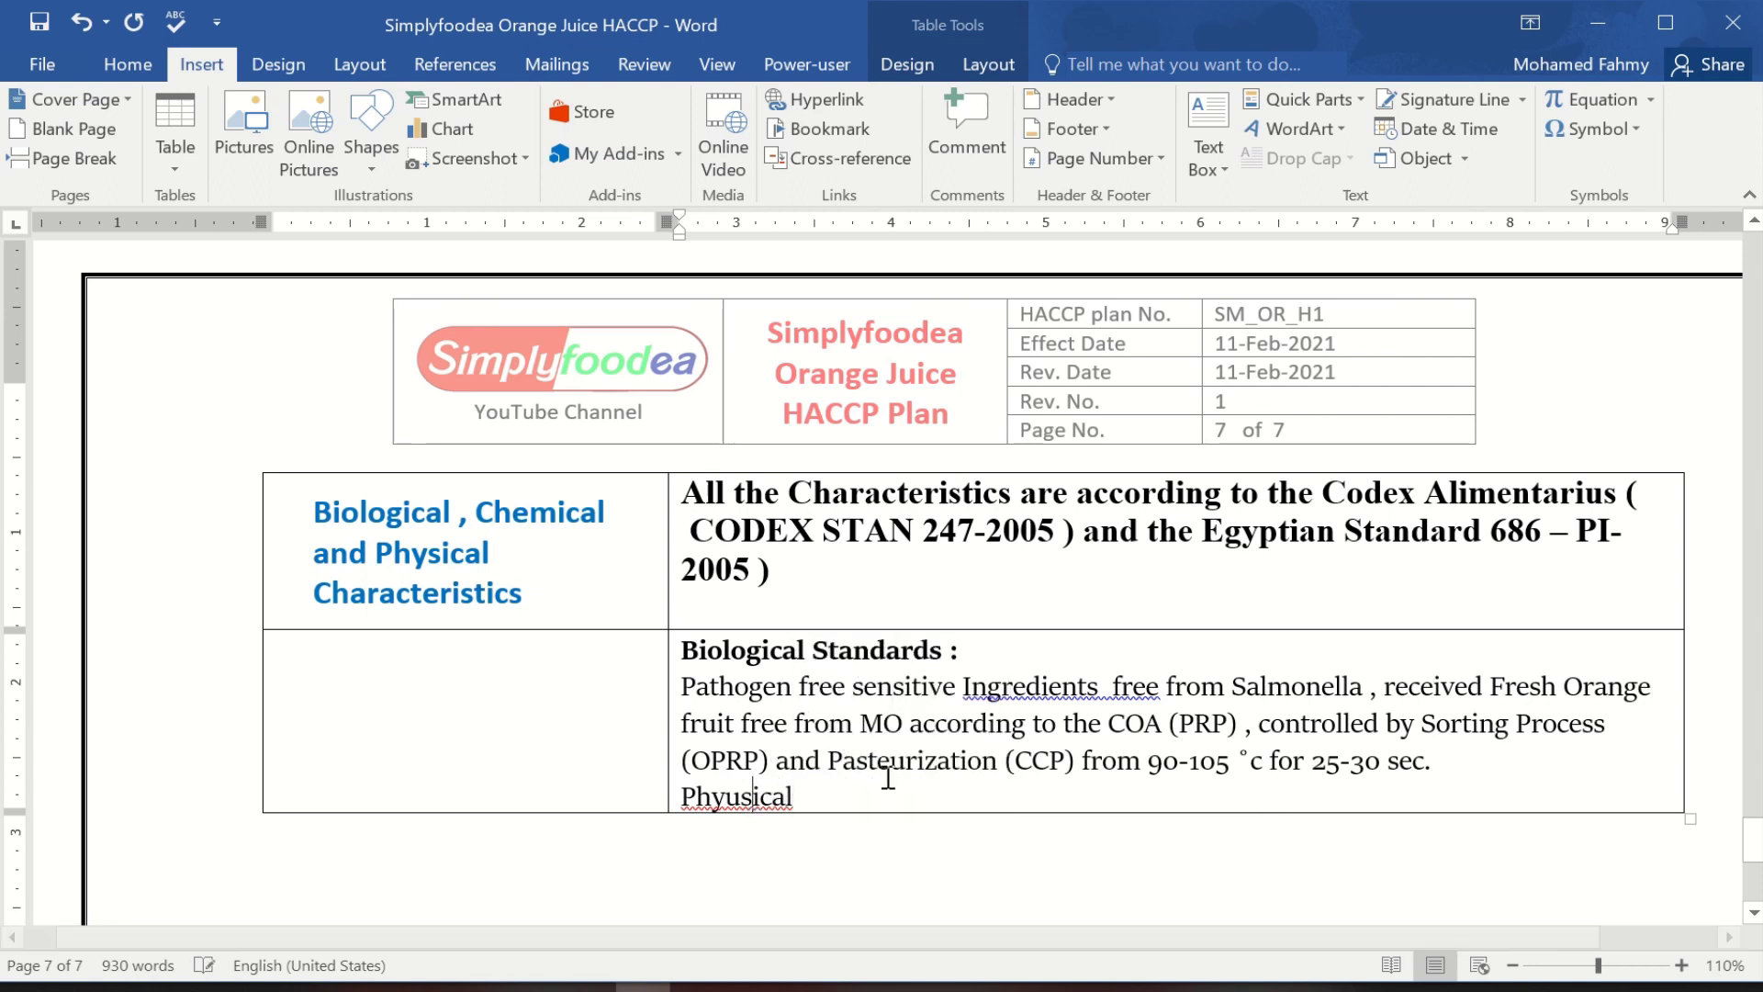
Copy the word "Standards" from the Biological Standards heading and paste it after "Physical".
double_click(870, 650)
key("ctrl+c")
left_click(805, 770)
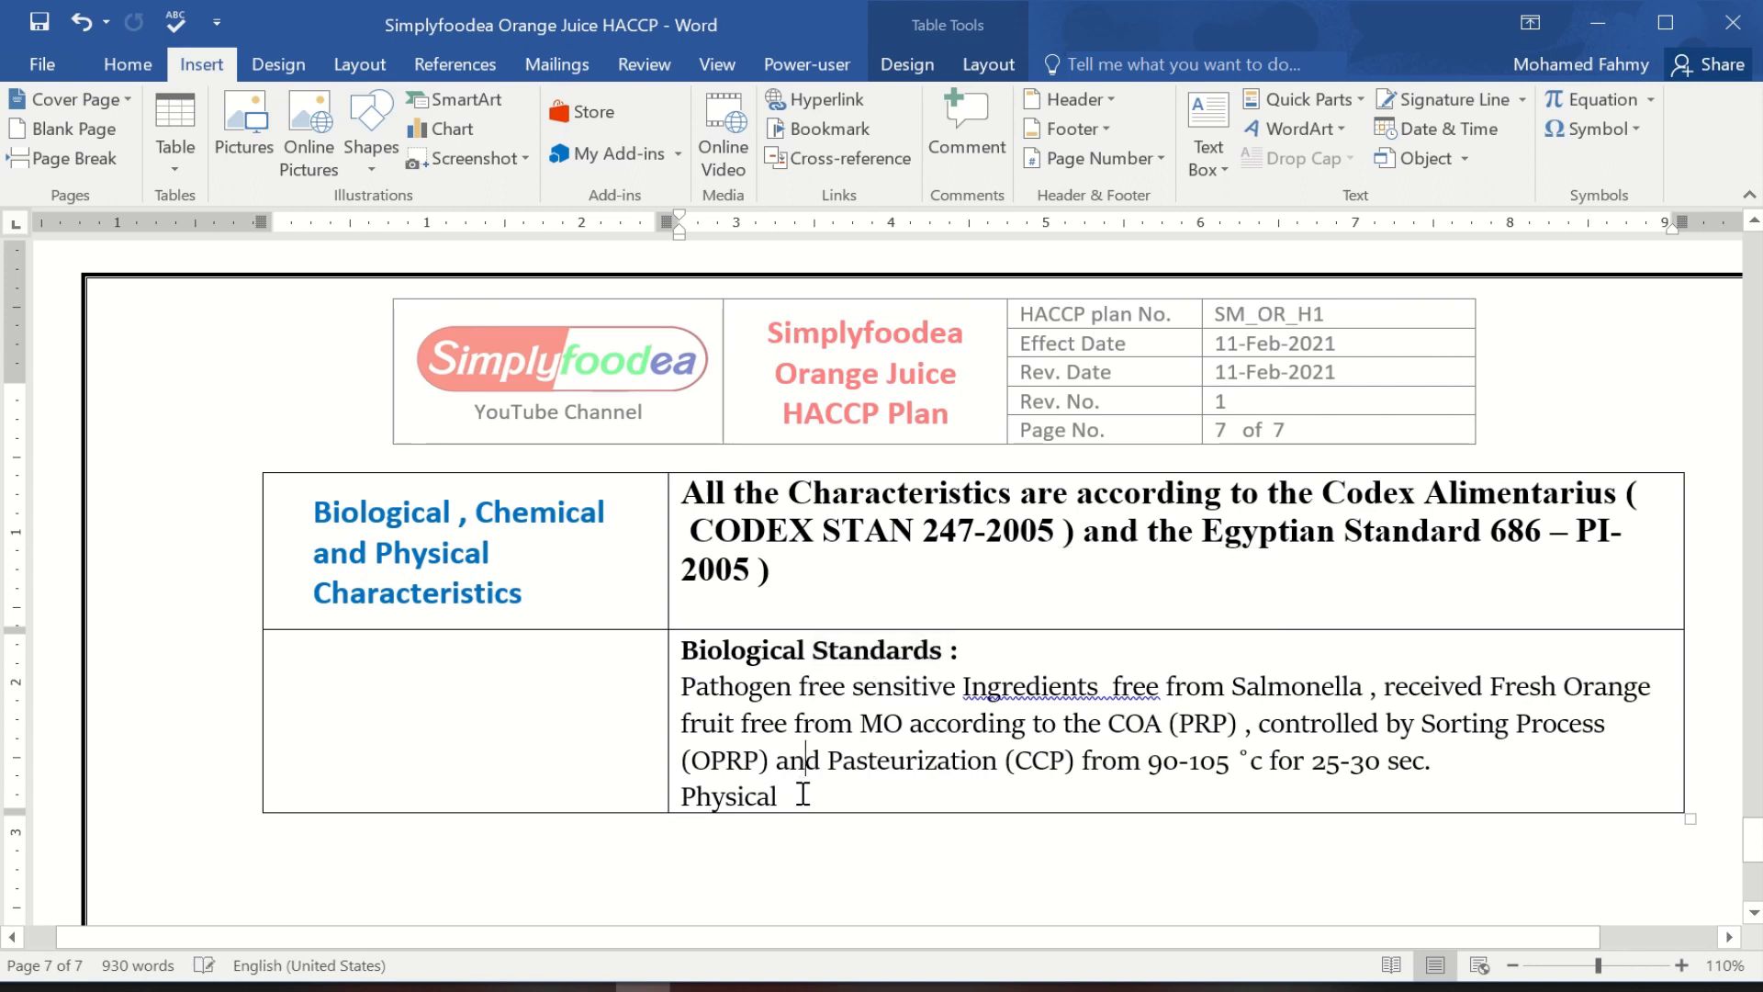
key("ctrl+v")
Copy the bold formatting of the pasted "Standards" to the word "Physical".
left_click_drag(832, 797, 880, 797)
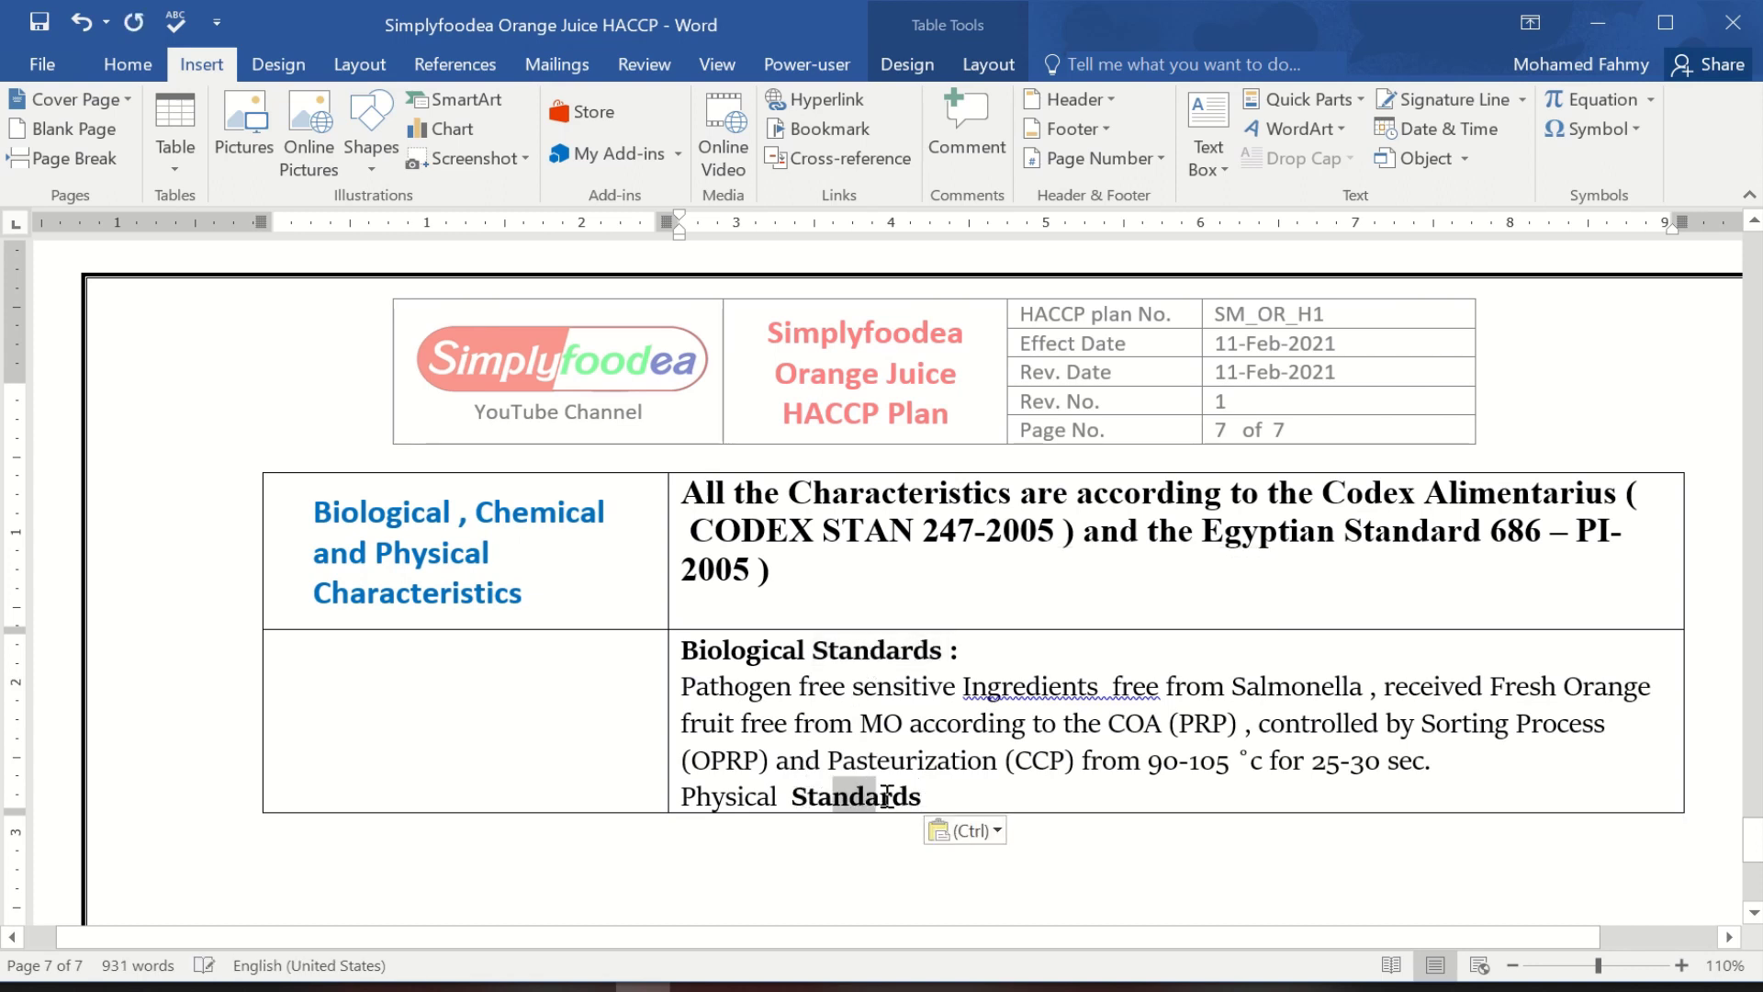
left_click(1163, 748)
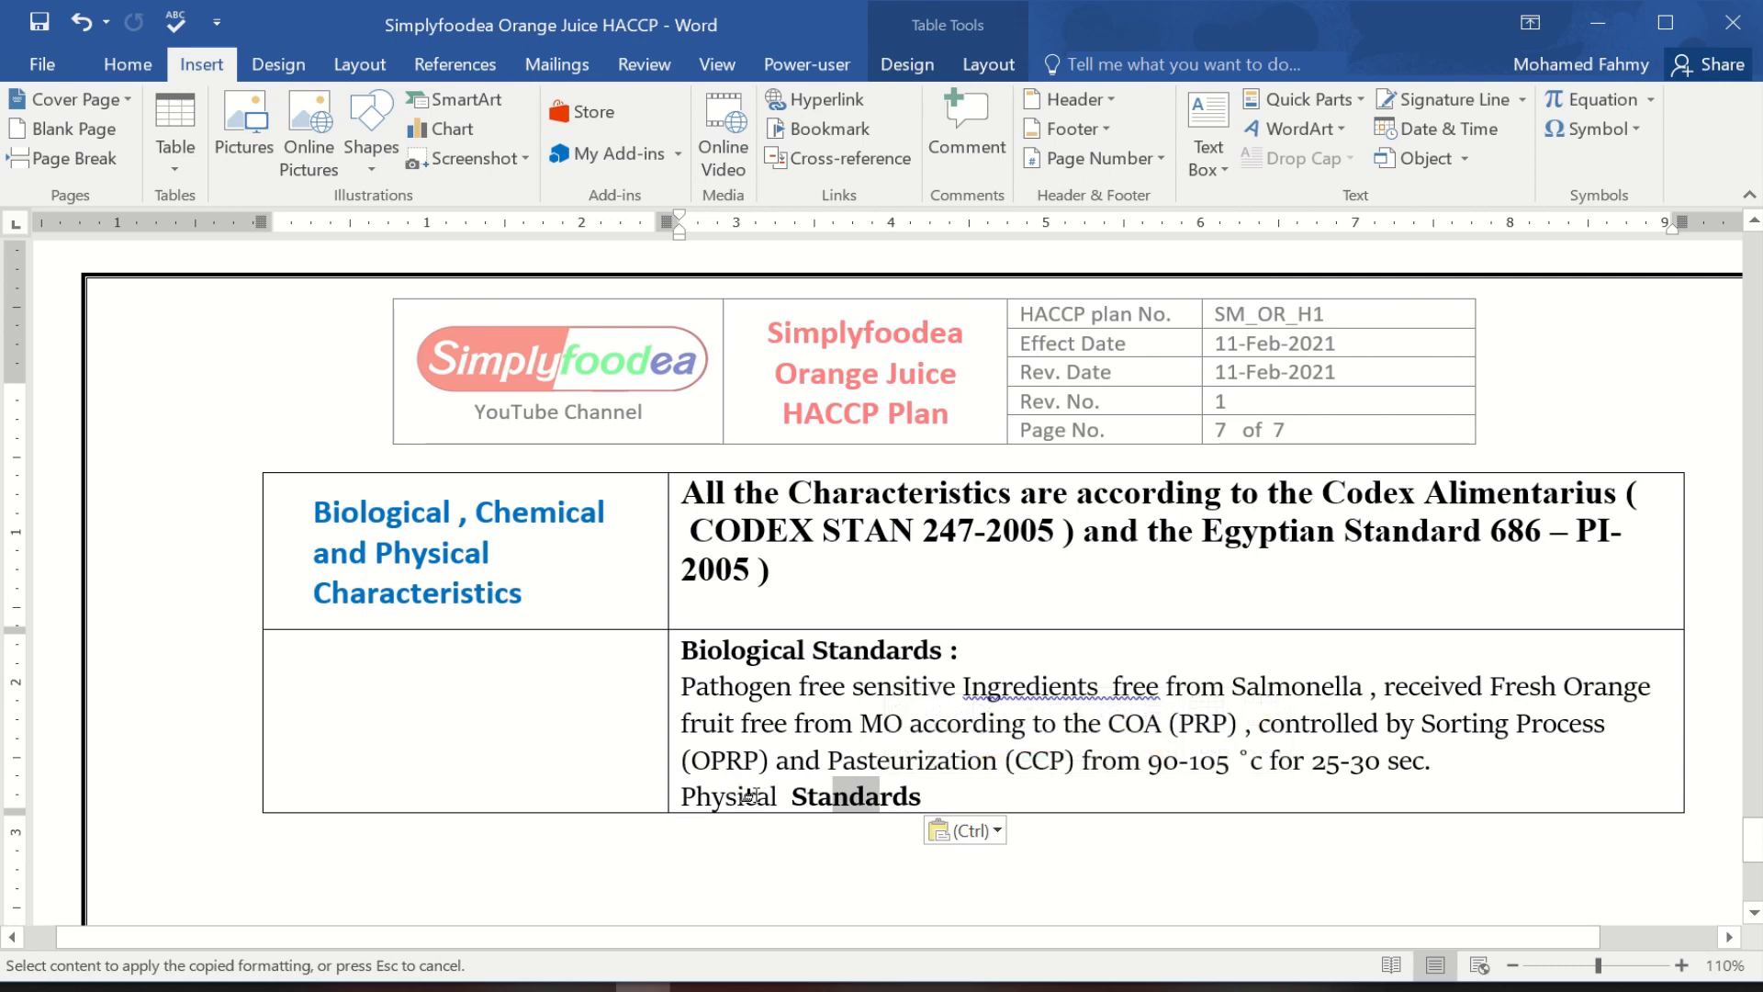
left_click(746, 795)
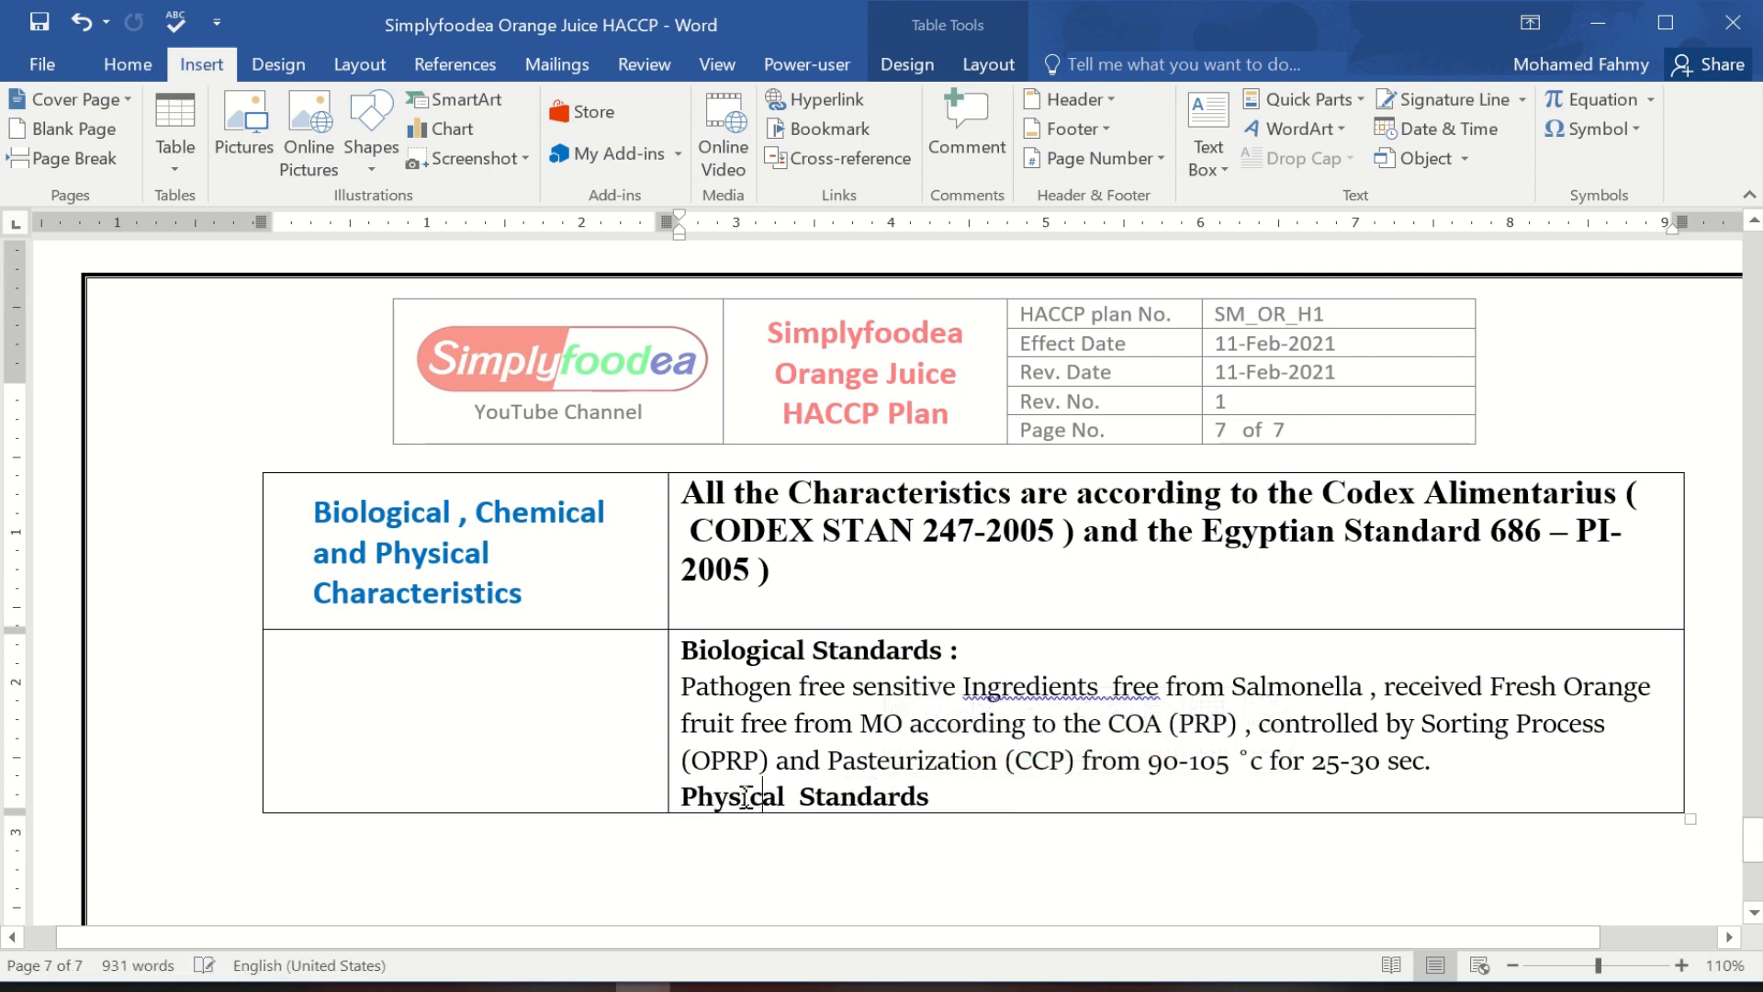
Correct the flagged spacing in the pathogen paragraph before "free" and before the commas after "Salmonella" and "(PRP)".
right_click(990, 695)
left_click(1161, 723)
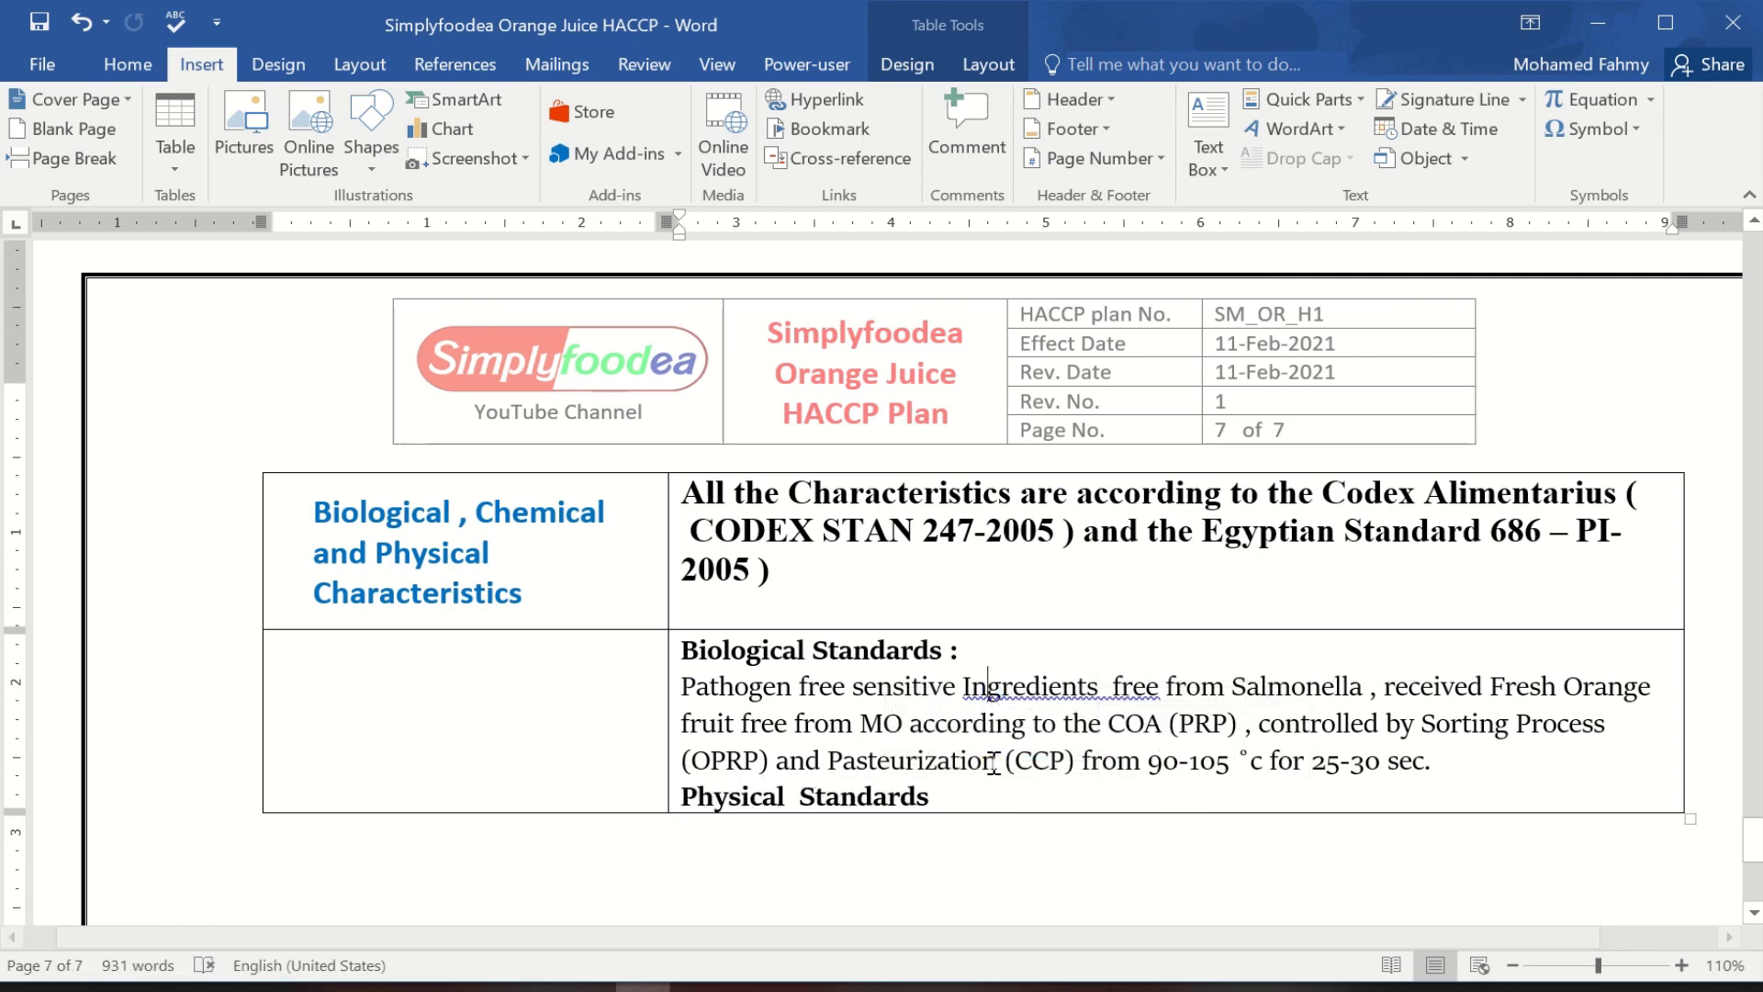
right_click(1286, 689)
left_click(1433, 722)
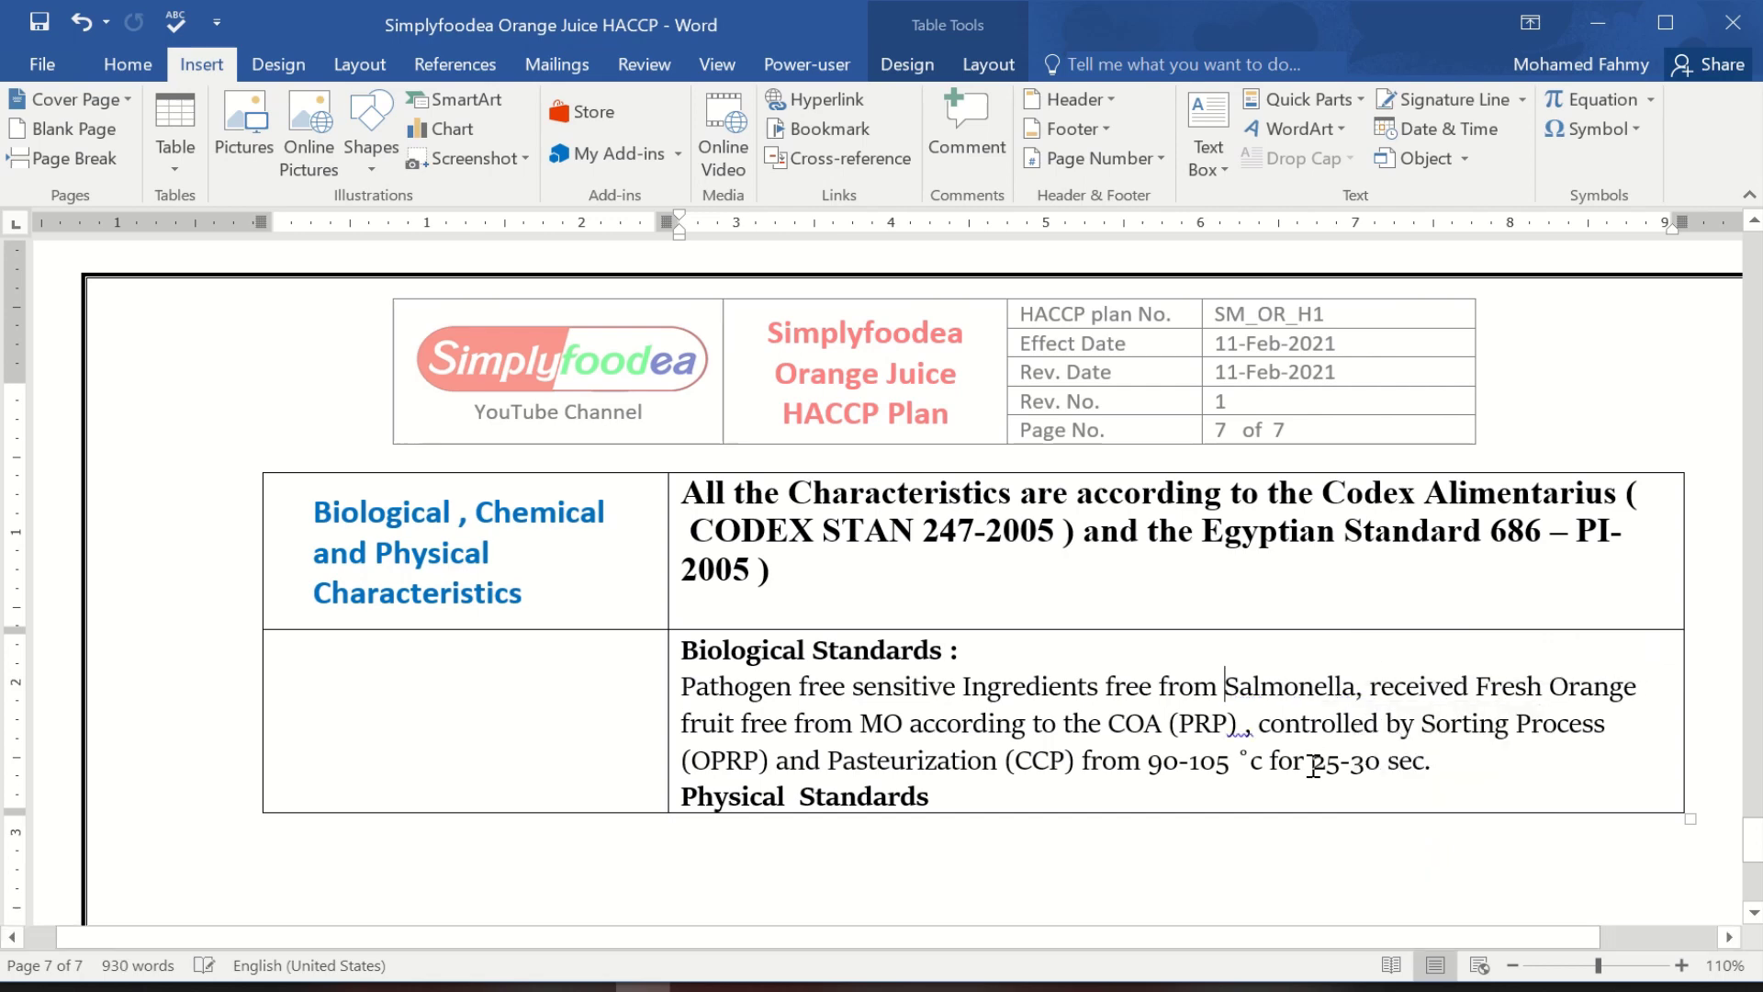
right_click(1240, 730)
left_click(1277, 760)
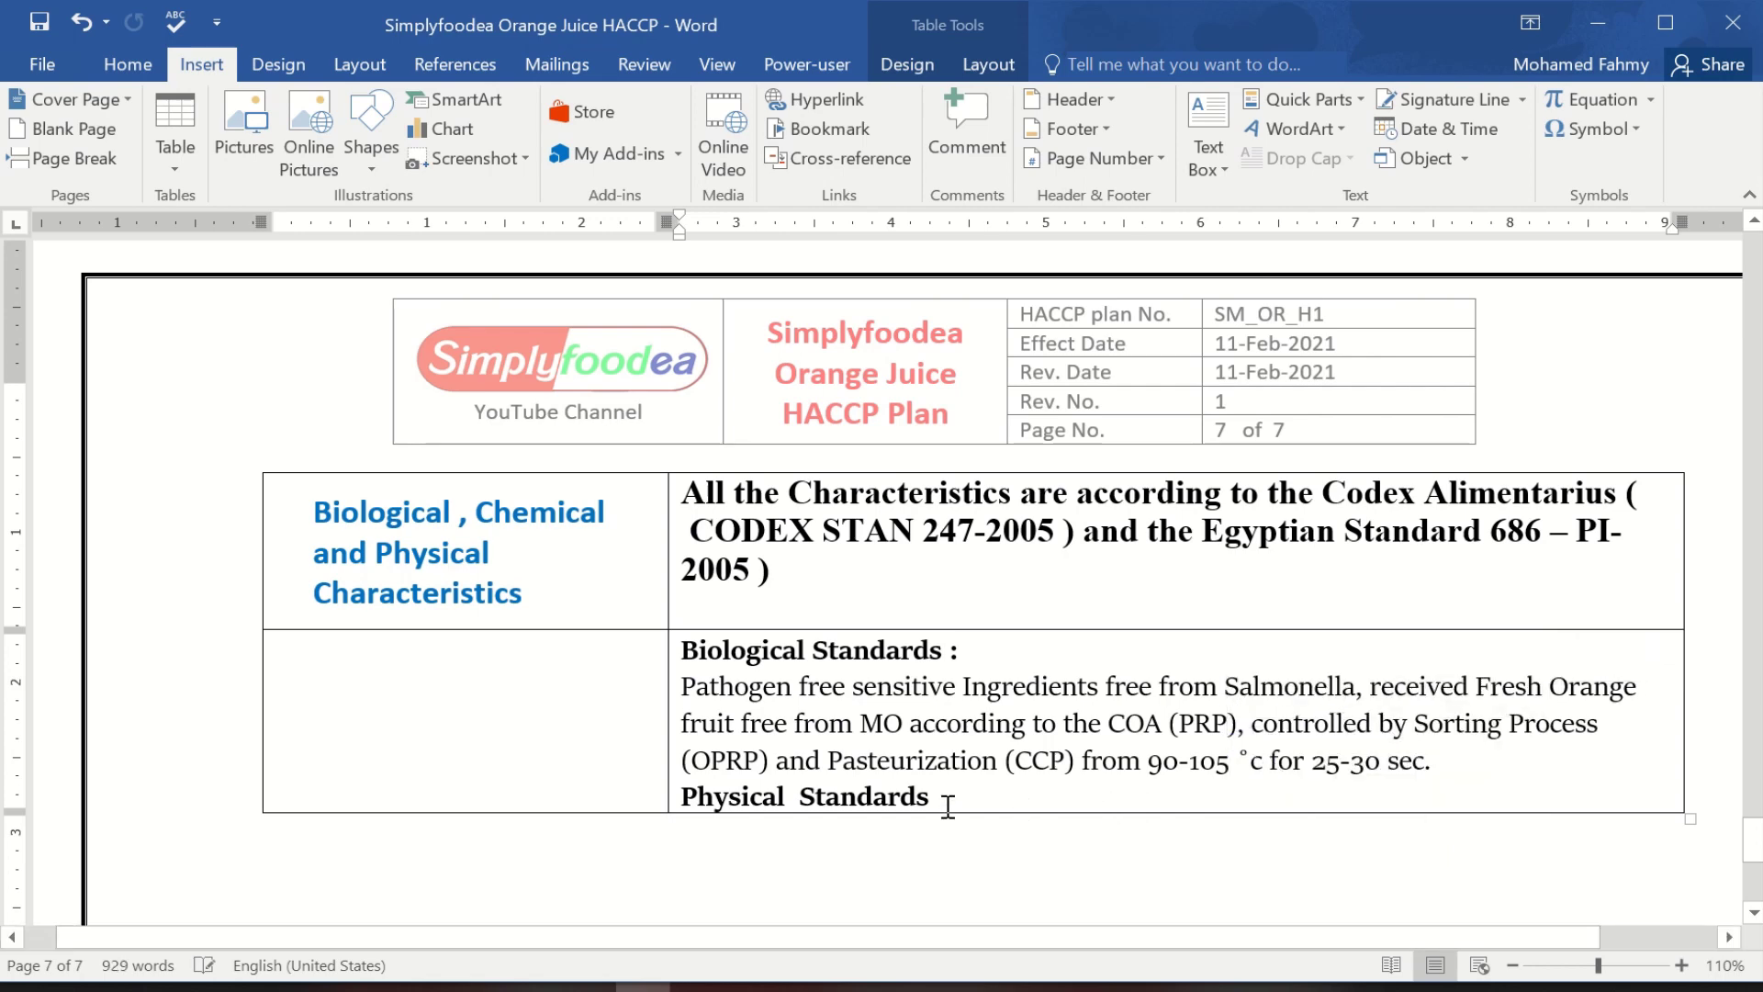
Remove the extra space within "Physical Standards", end the heading with a colon and start a new line below it.
left_click(806, 795)
key("BackSpace")
left_click(939, 790)
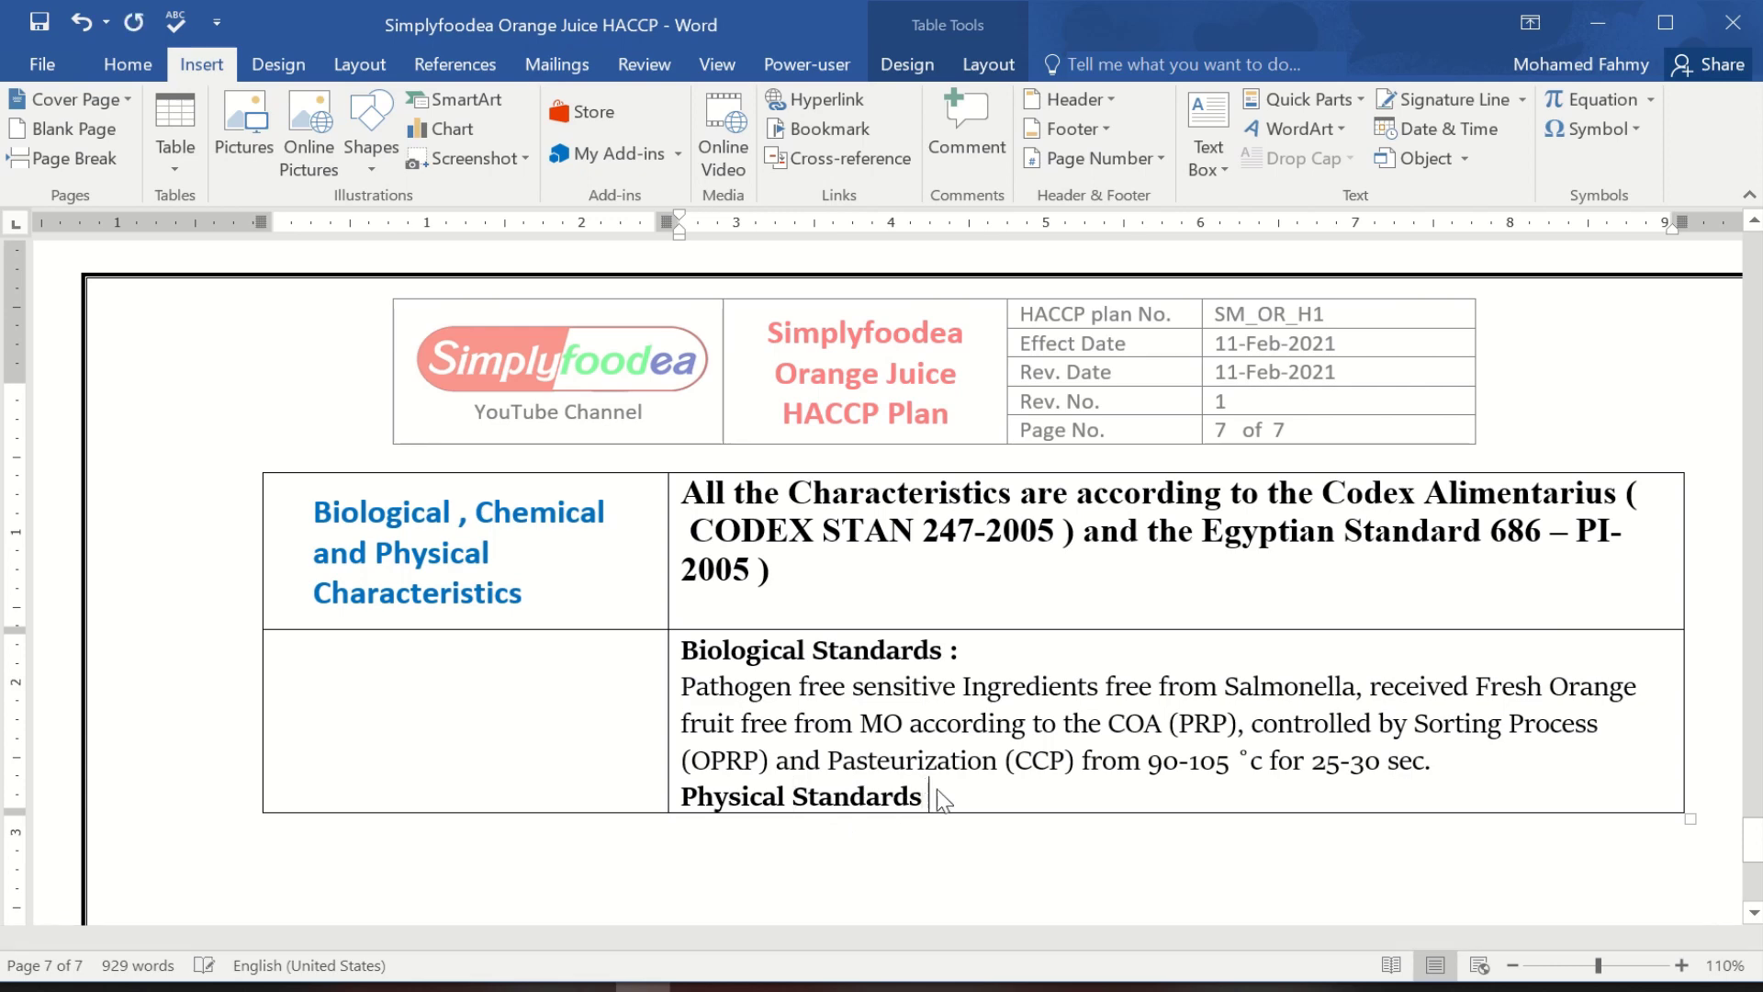
type(":")
key("Return")
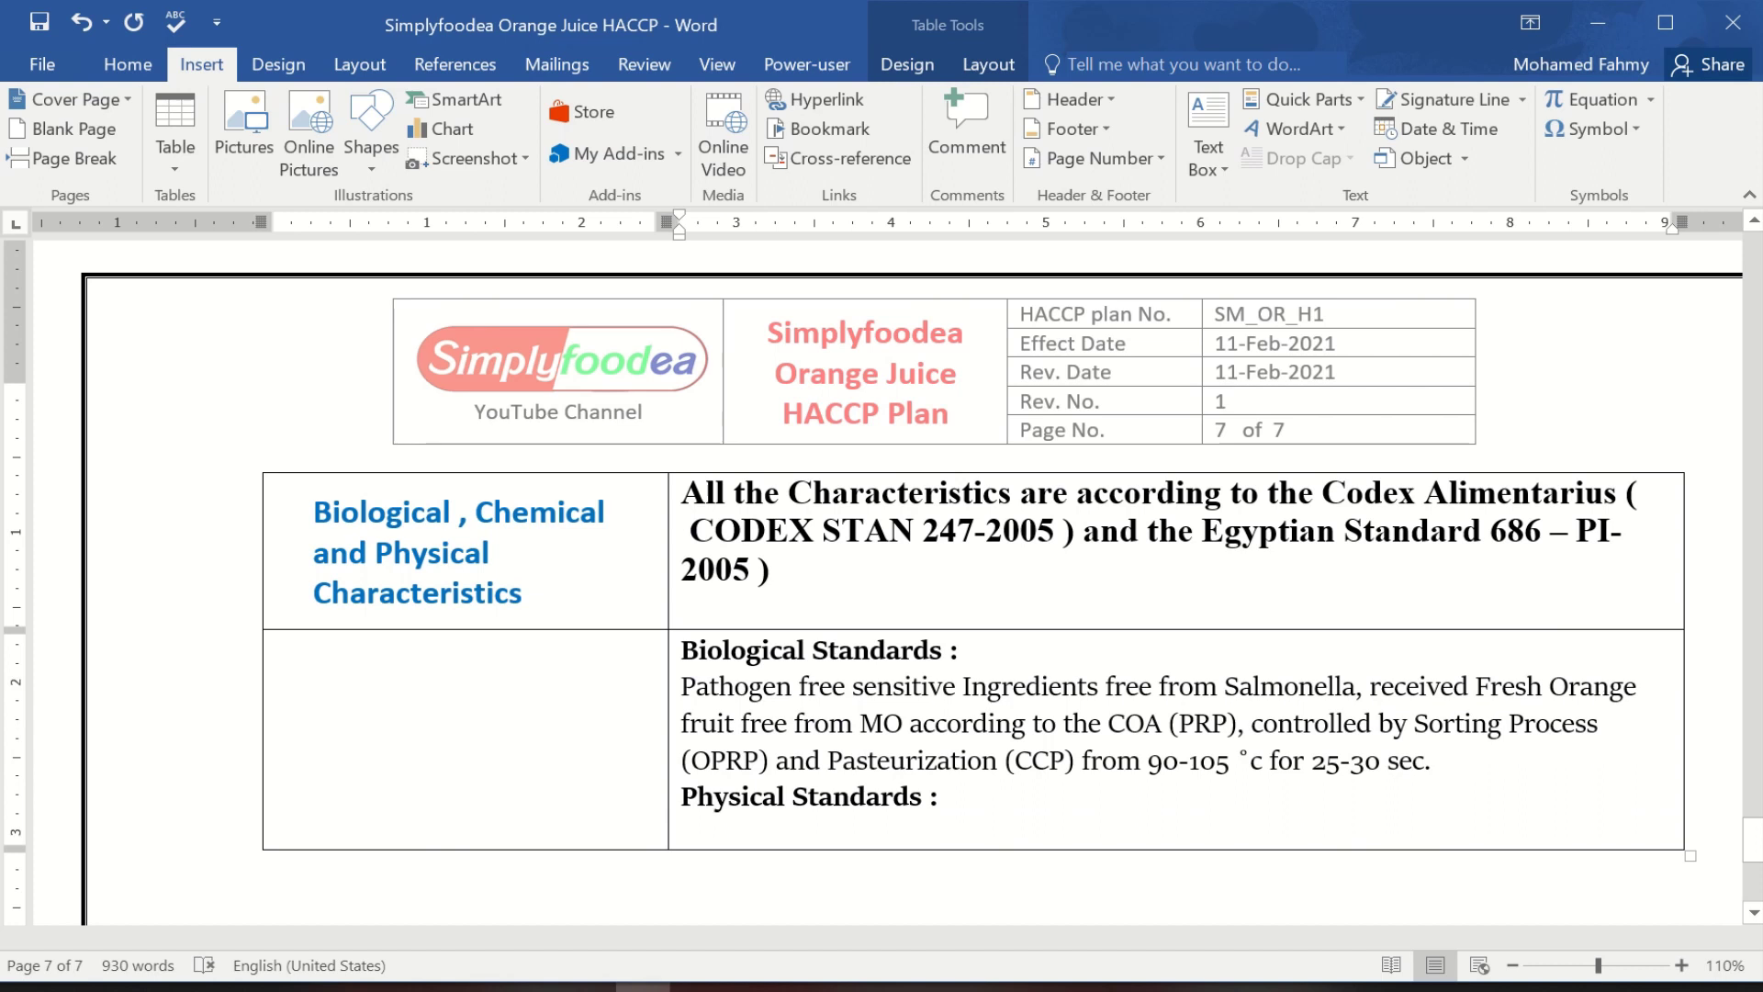
Write "Orange juice are free from Orange peel , orange shell and foreign materials" below the Physical Standards heading.
type("Orange juice ar")
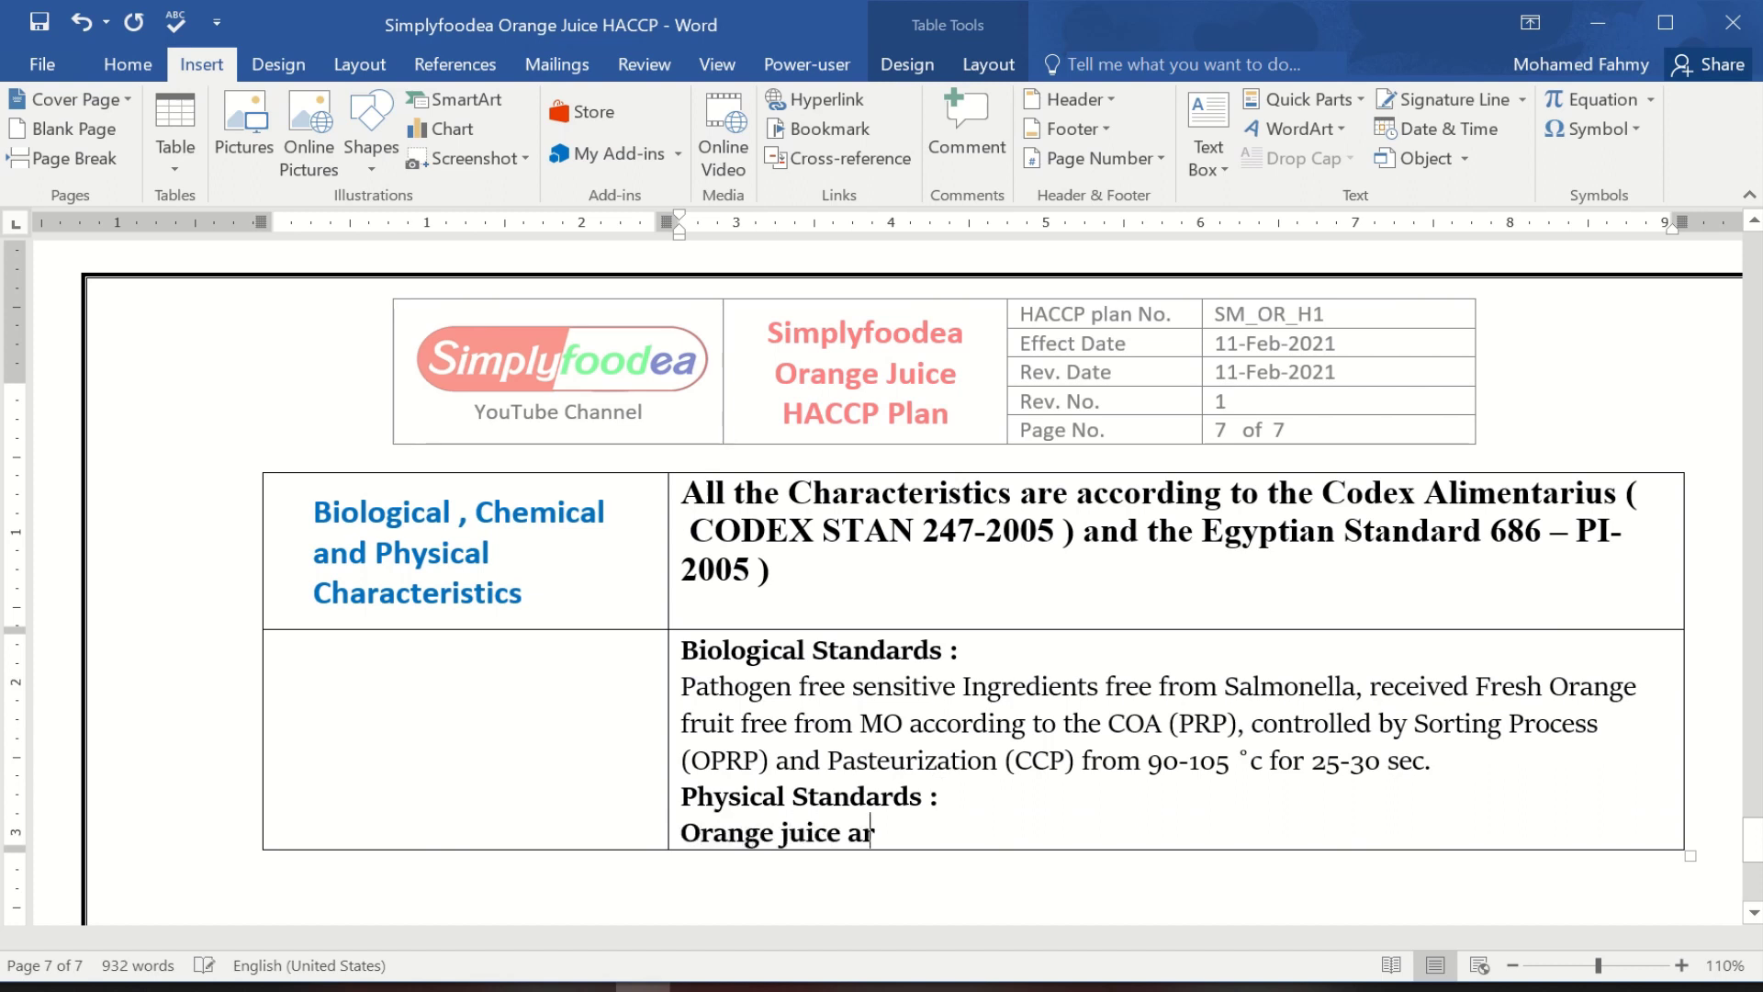
type("e free from")
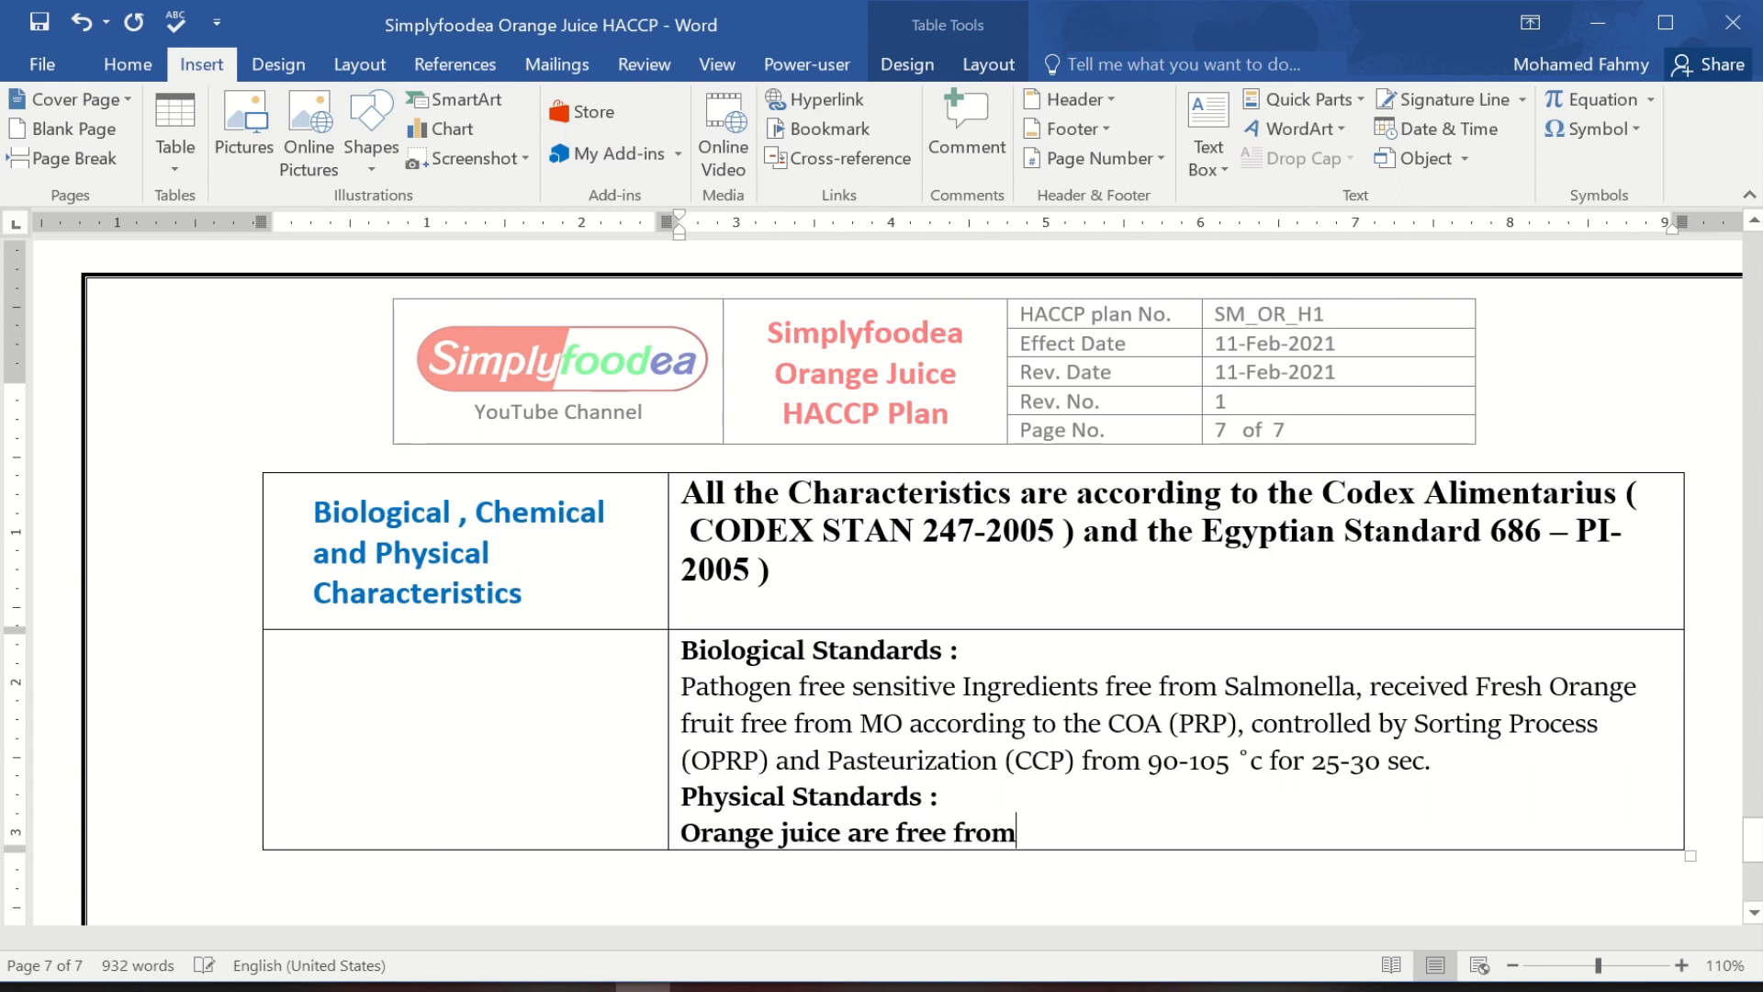
type(" Orange peel ")
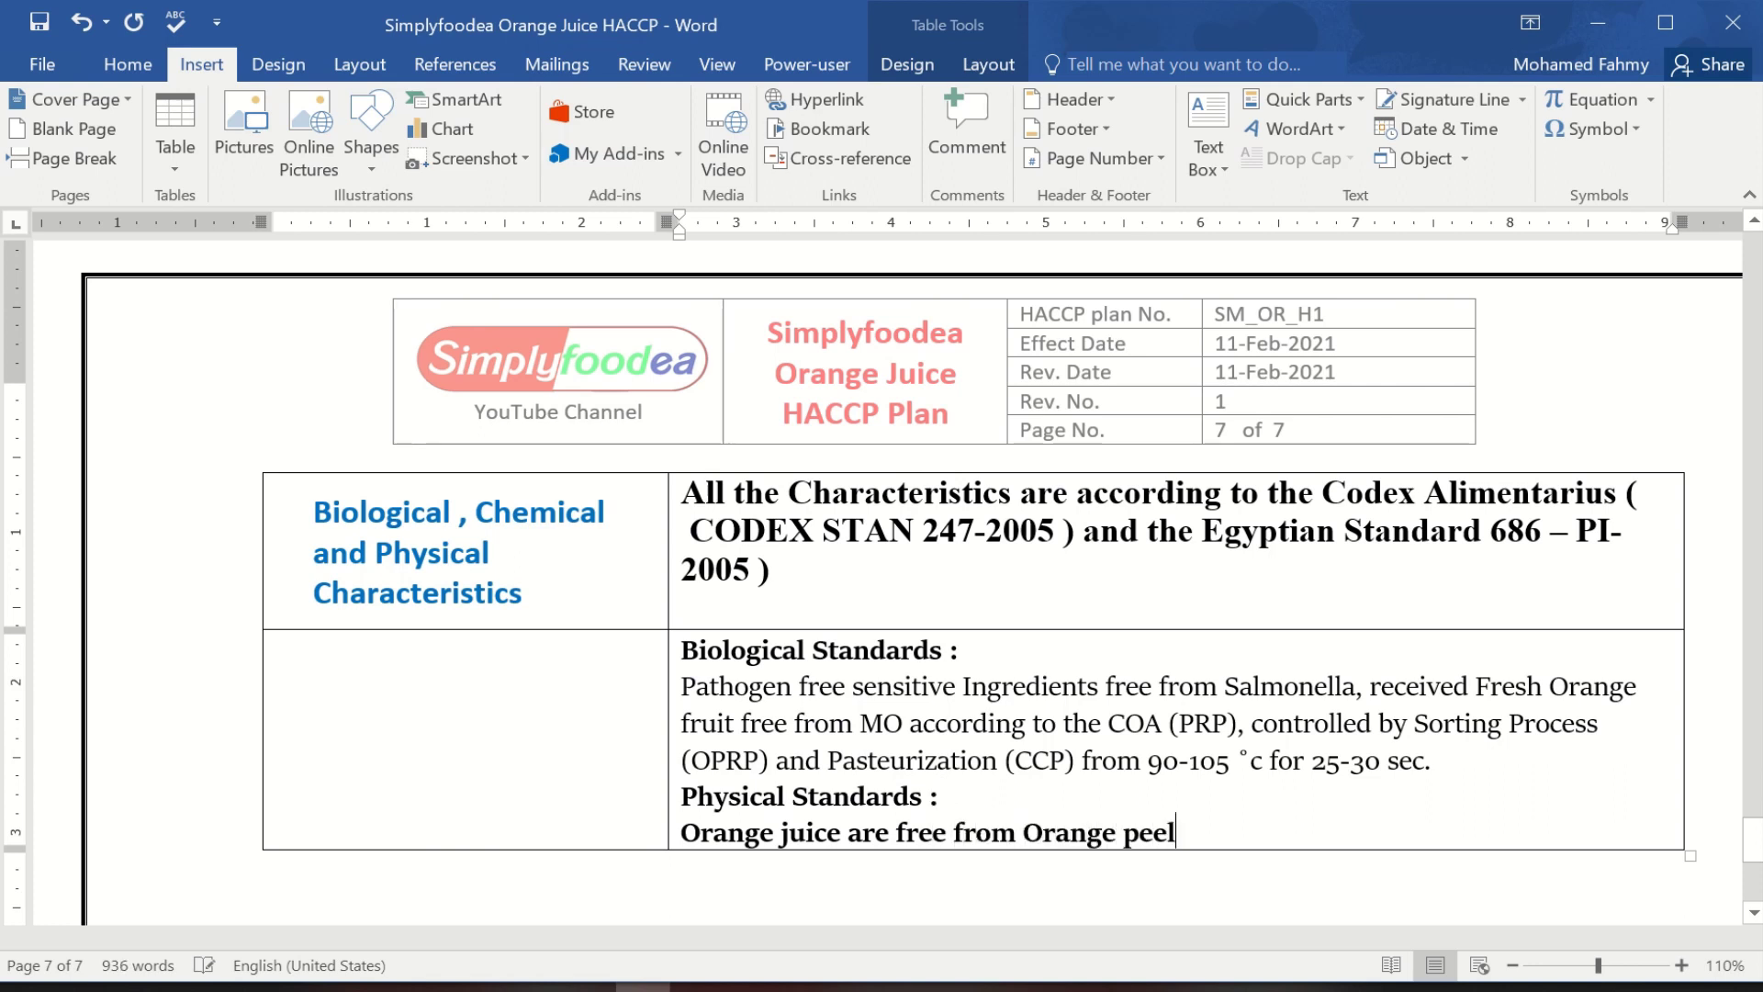
type(", orange she")
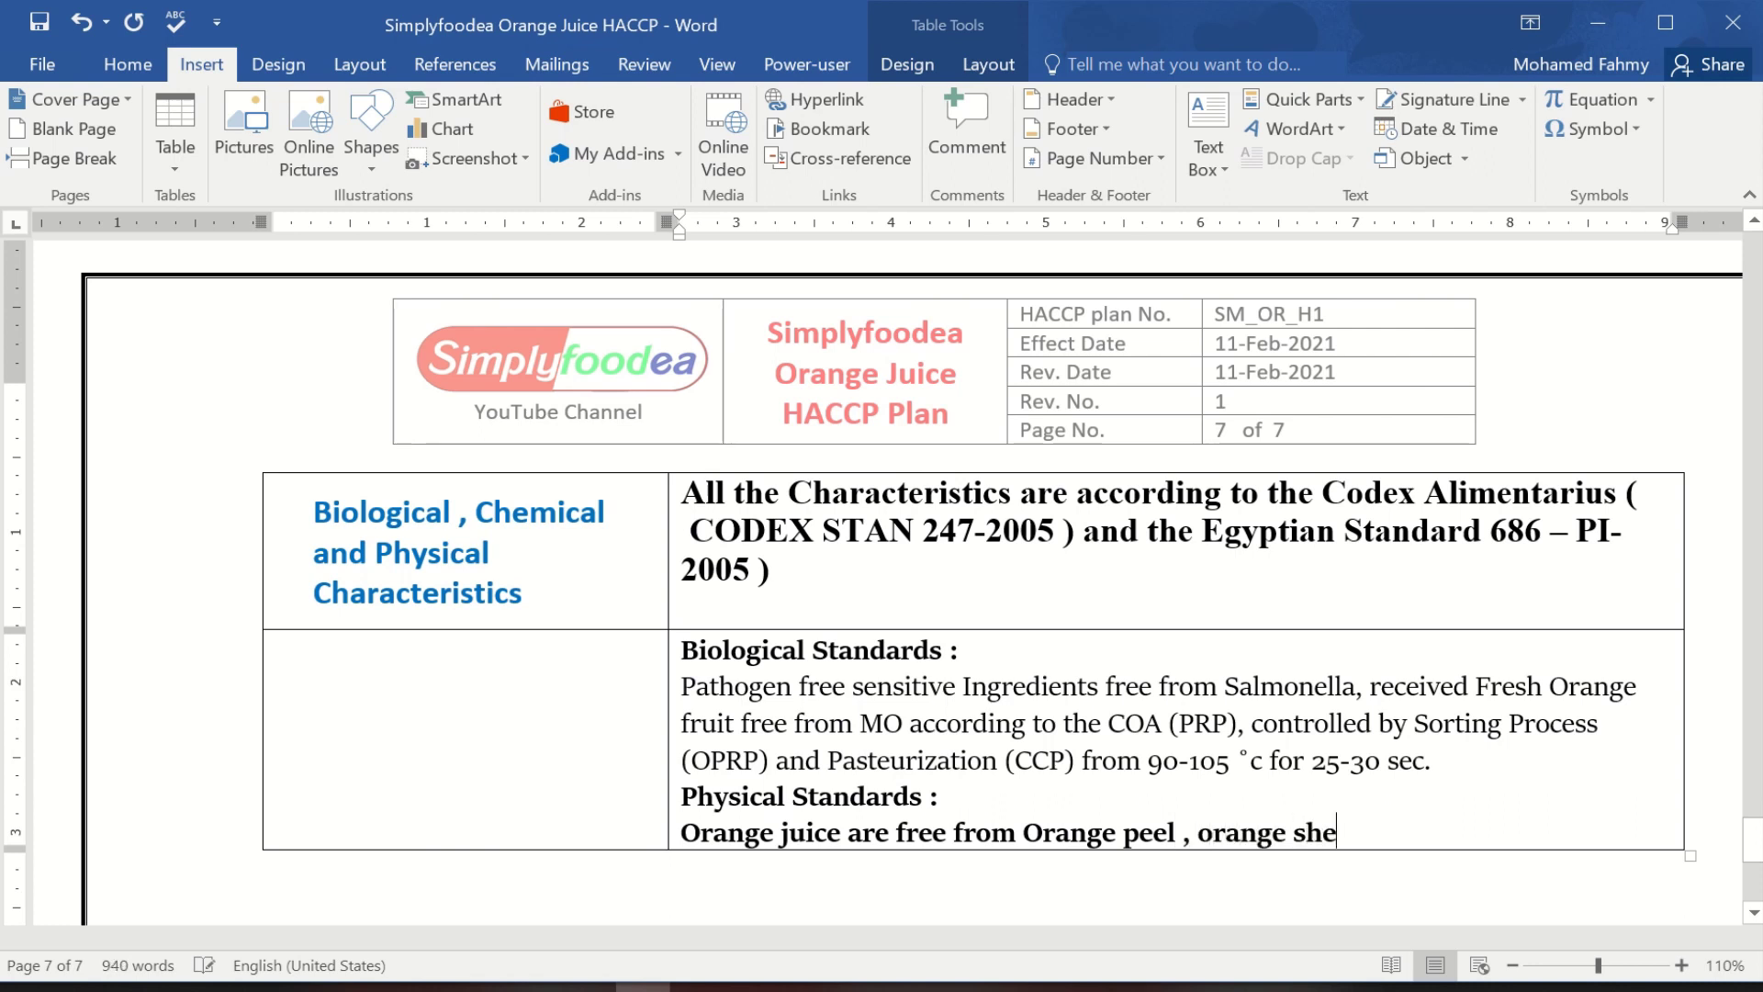
type("ll and foreig")
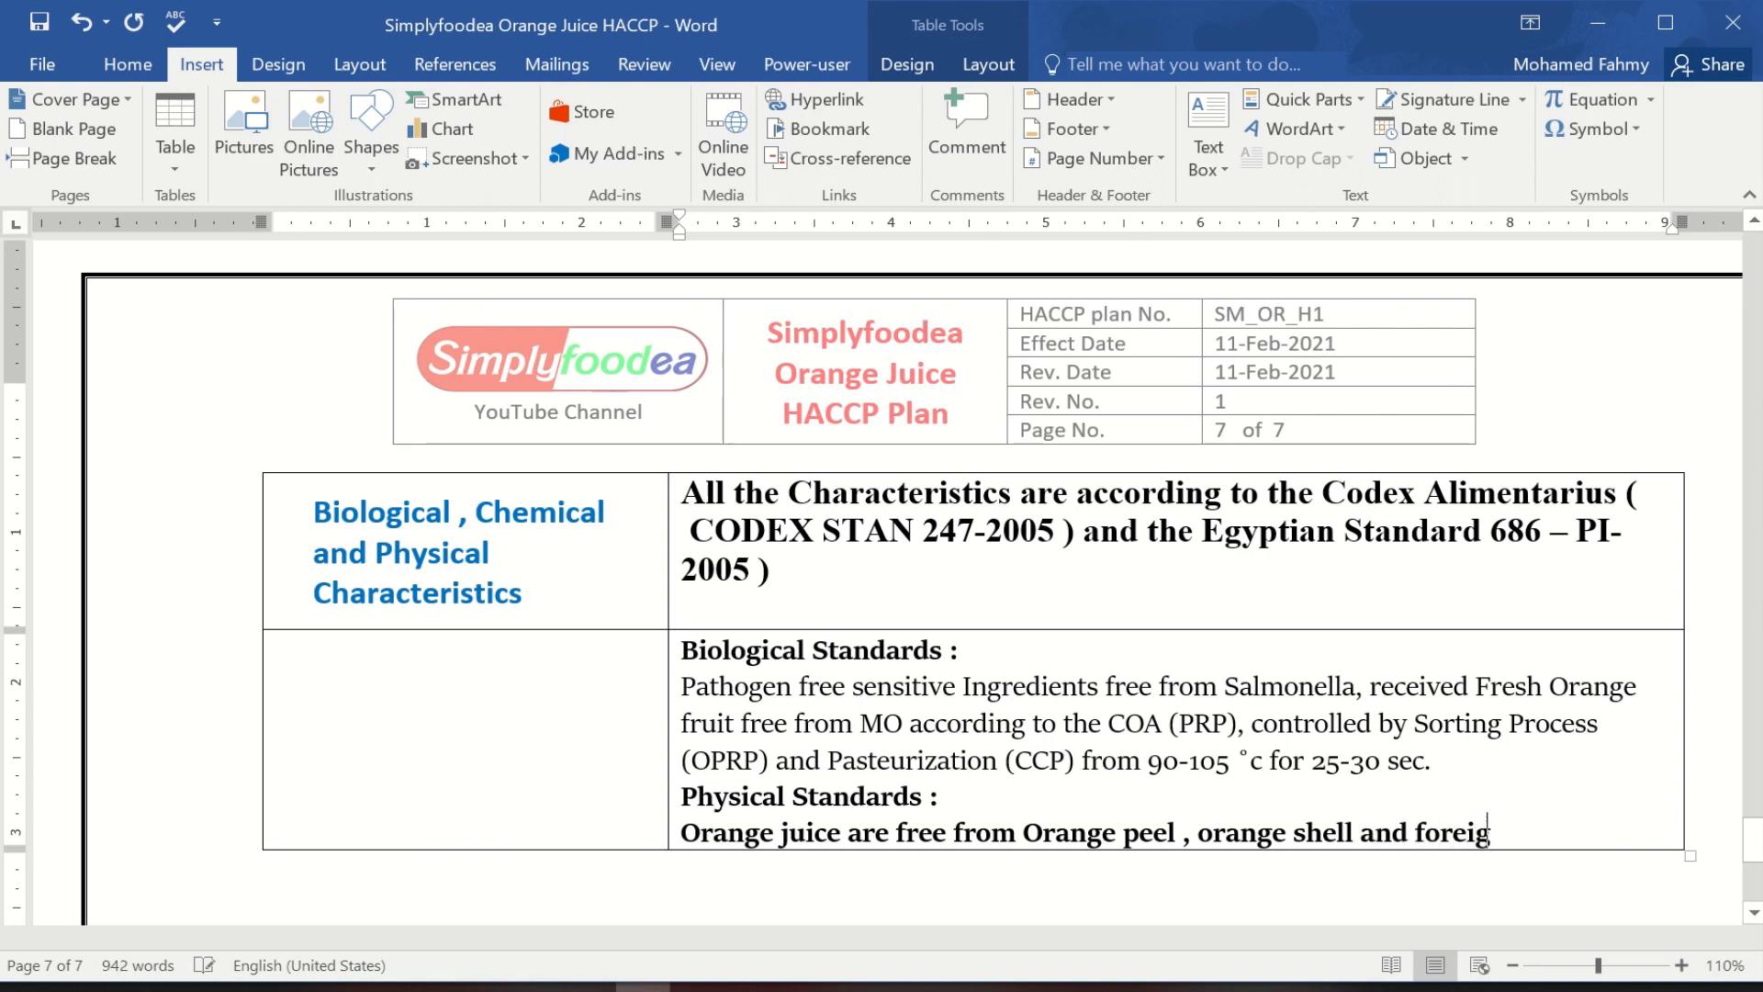
type("n materials ")
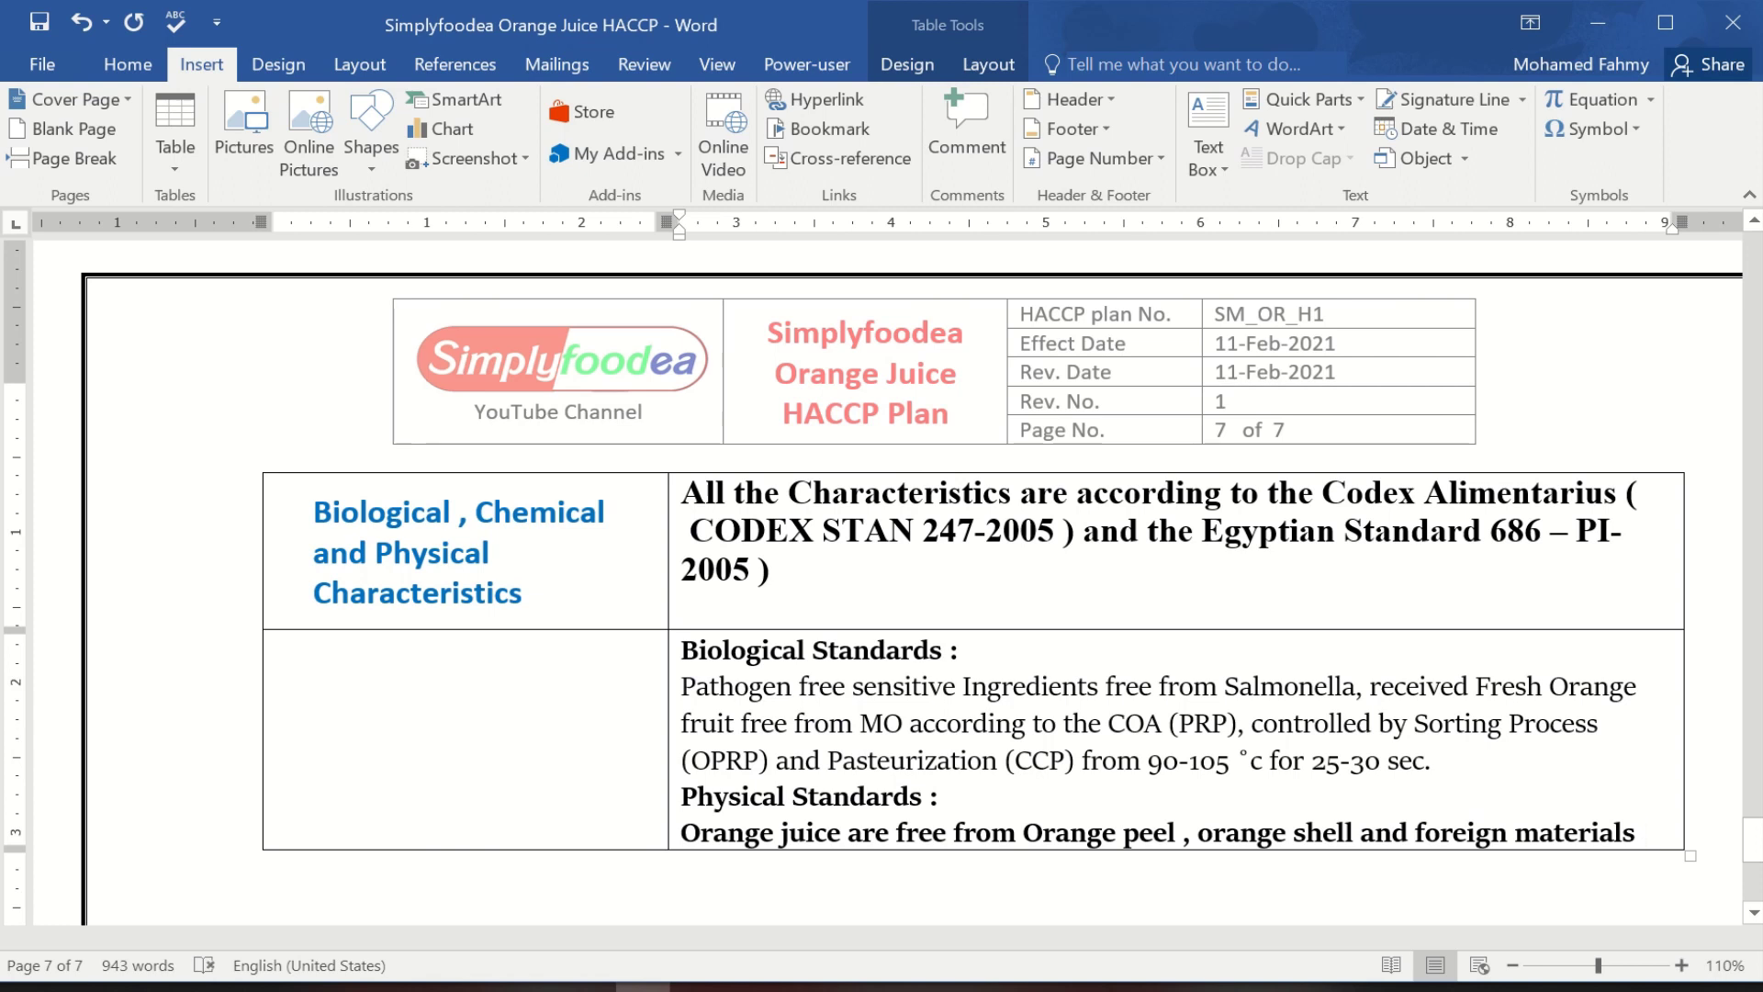
Complete the sentence with "controlled by Filtering (OPRP) , X-Ray (CCP)." and start a new line below it.
type("controlle")
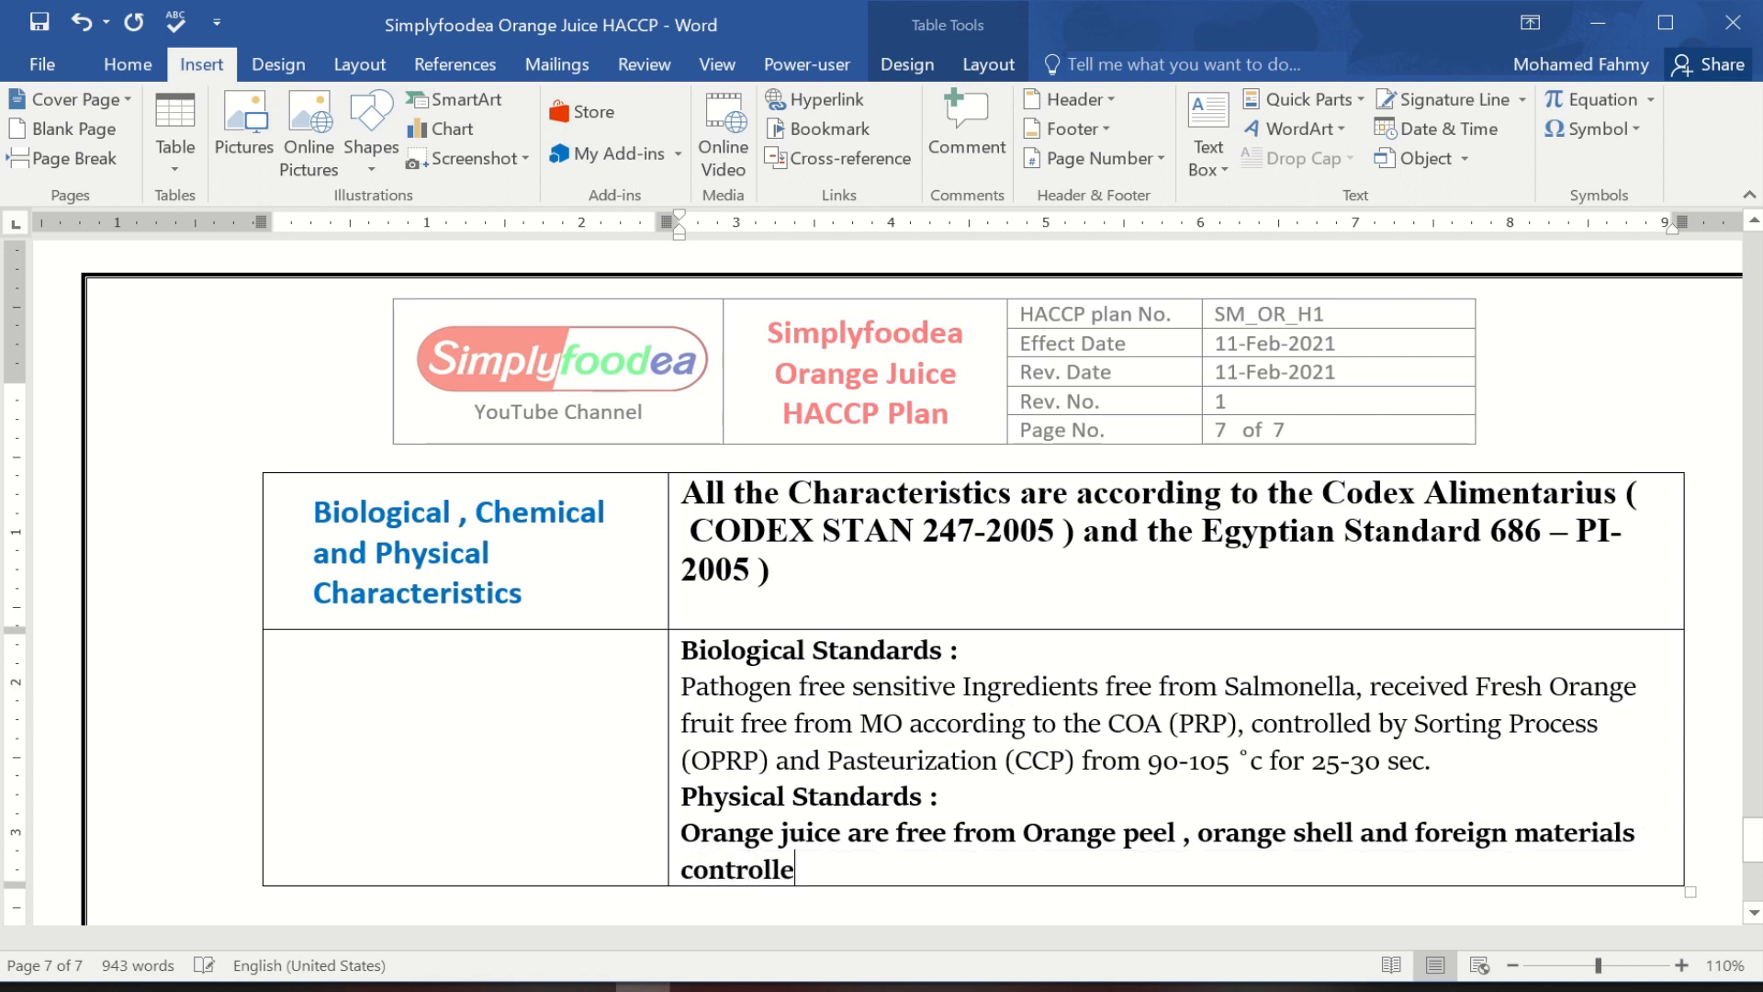
type("d by Filtering")
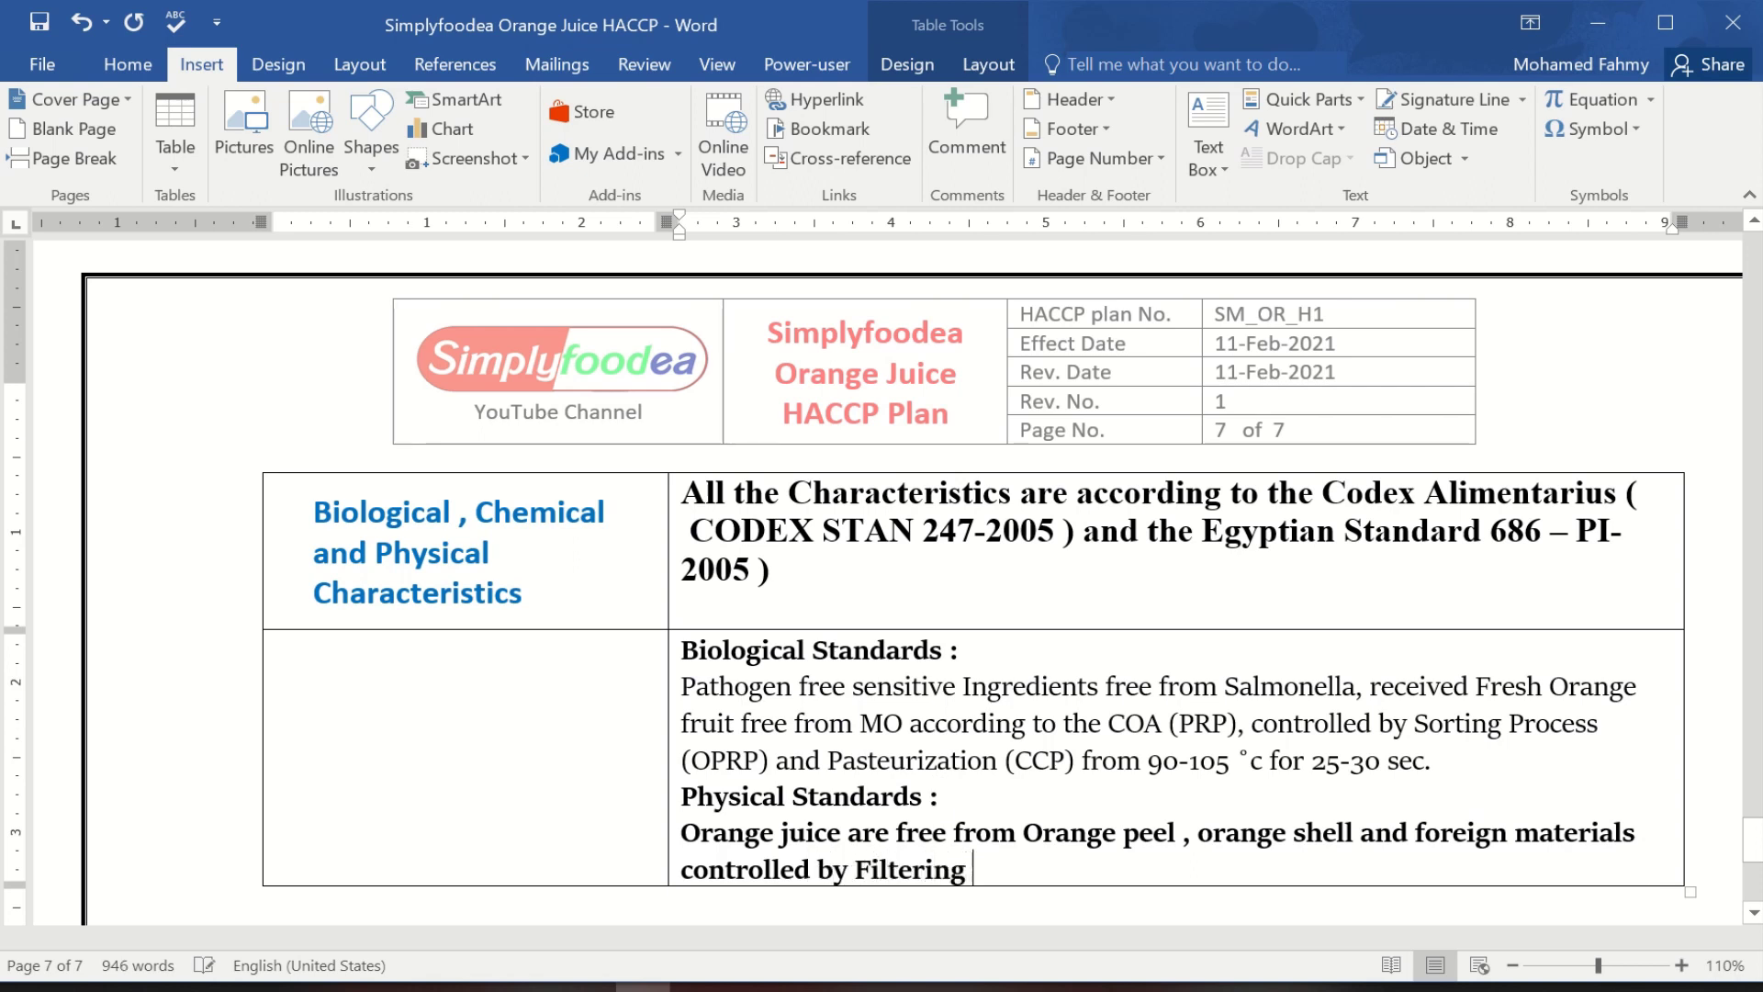
type(" (OPRP")
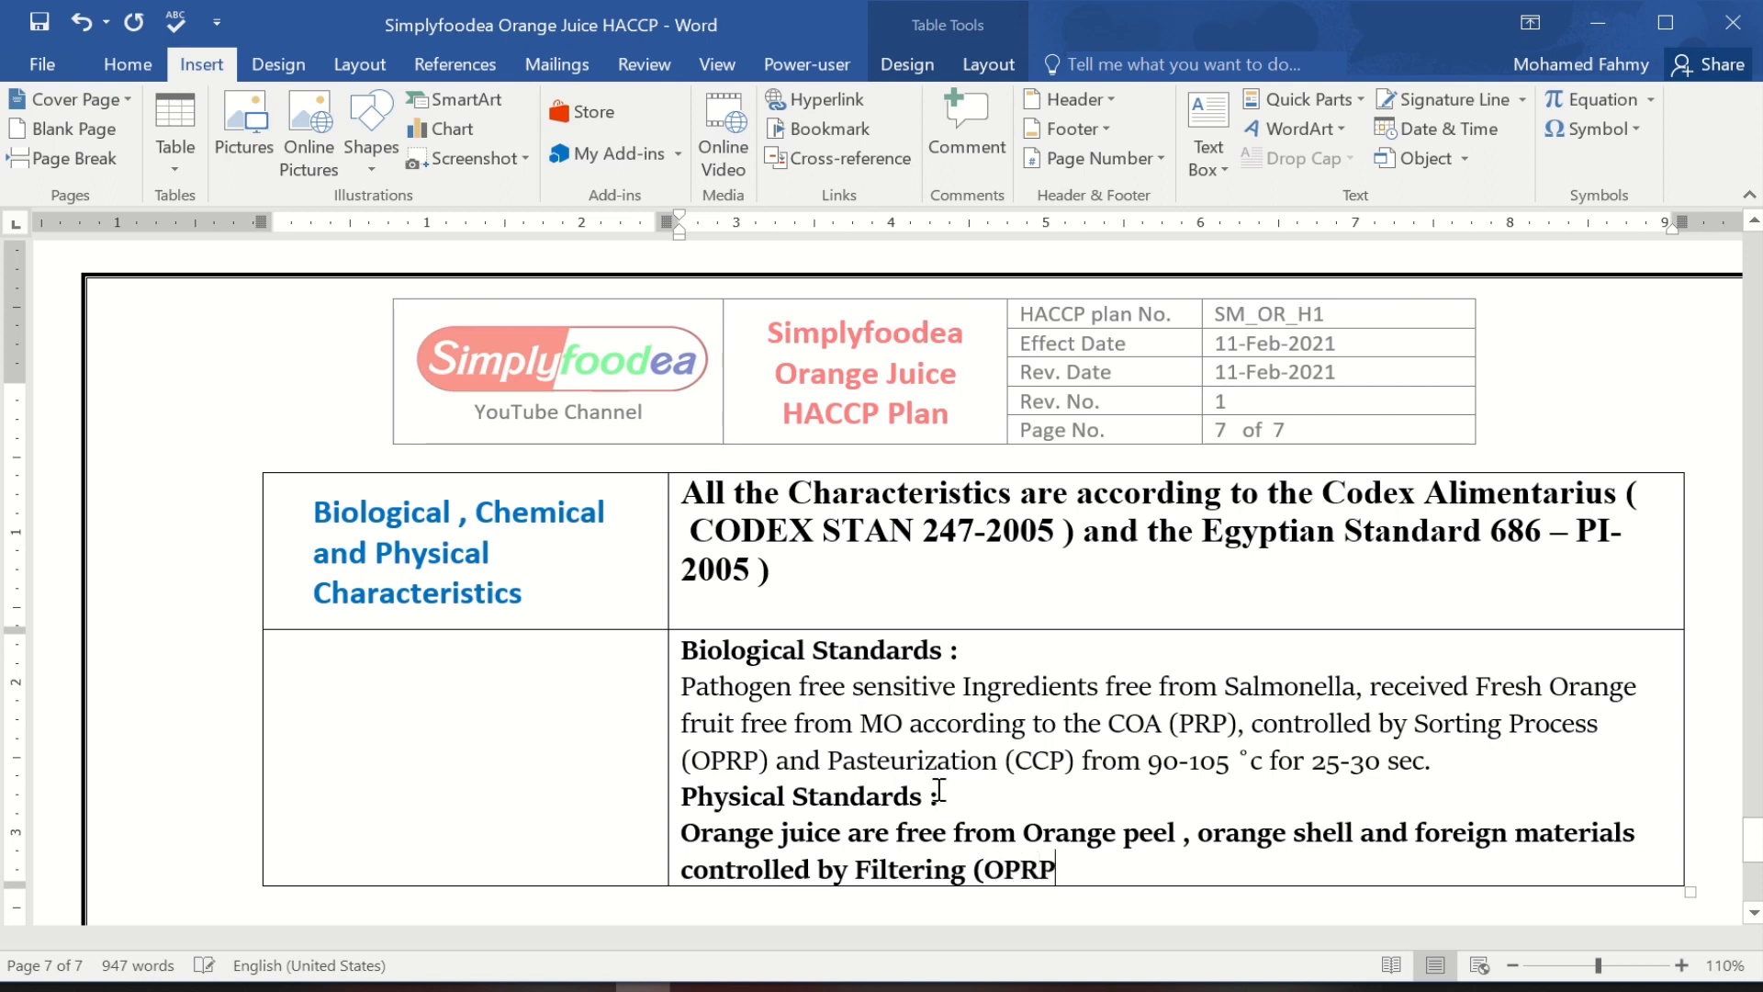
type(") , X-Ray (CC")
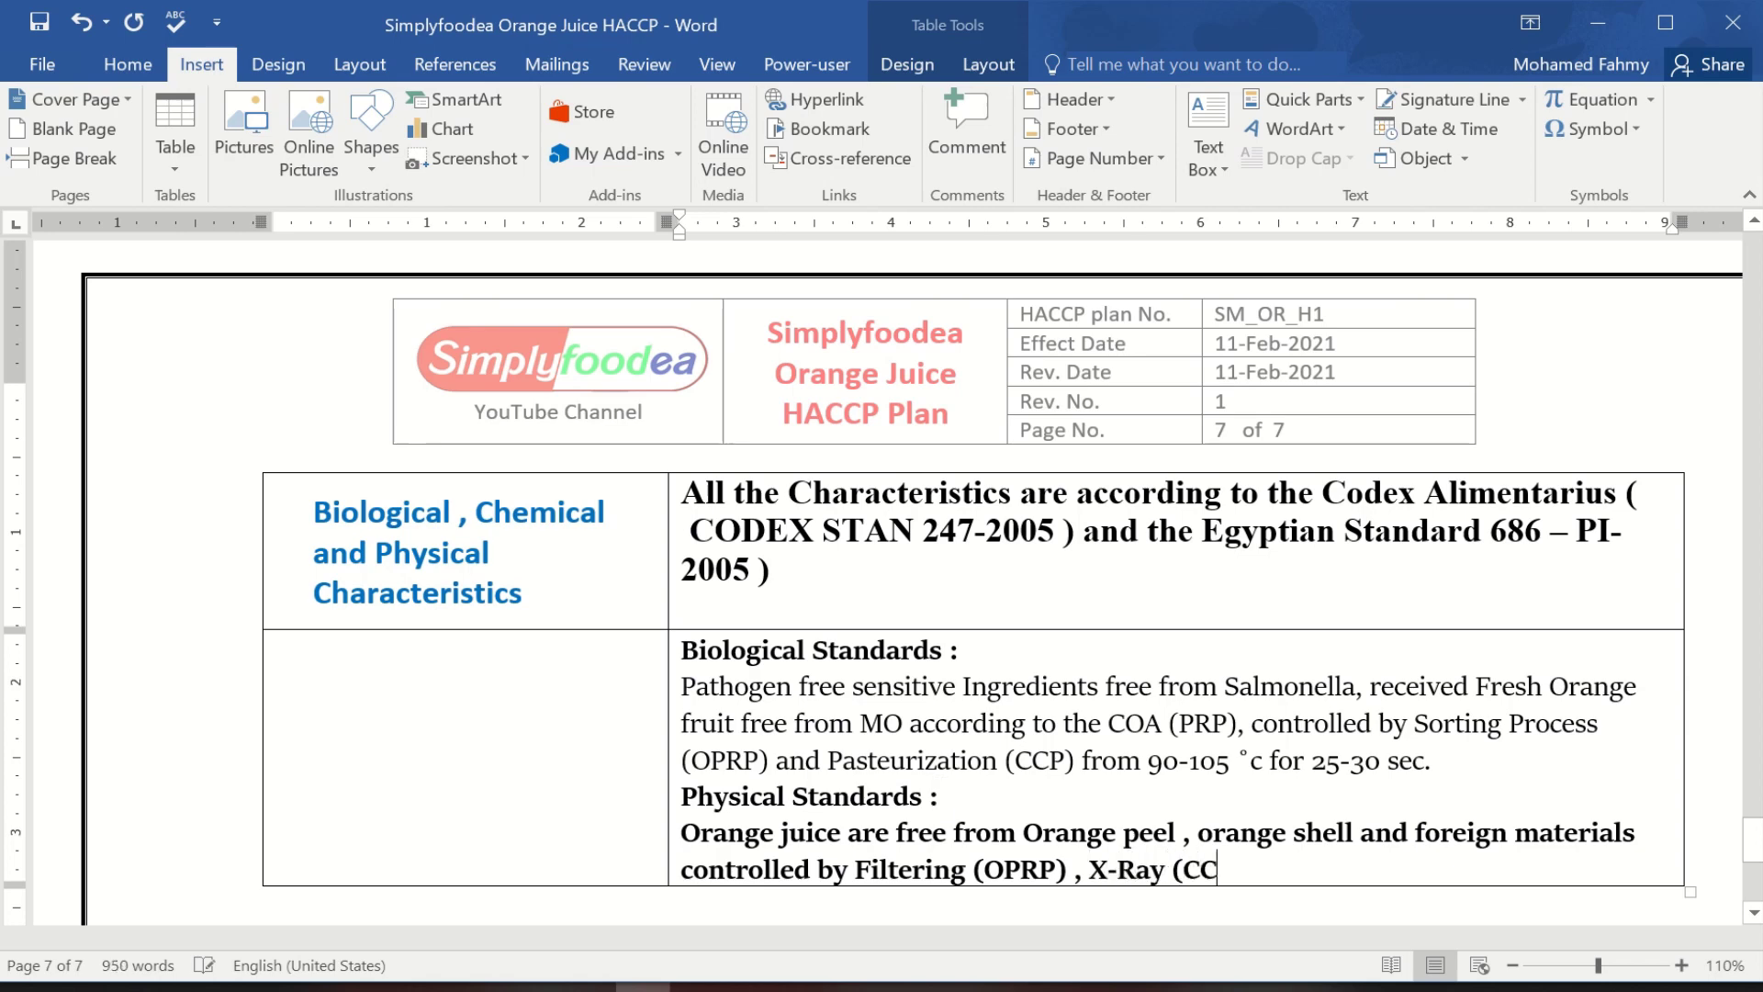
type("P)")
type(".")
key("BackSpace")
key("Return")
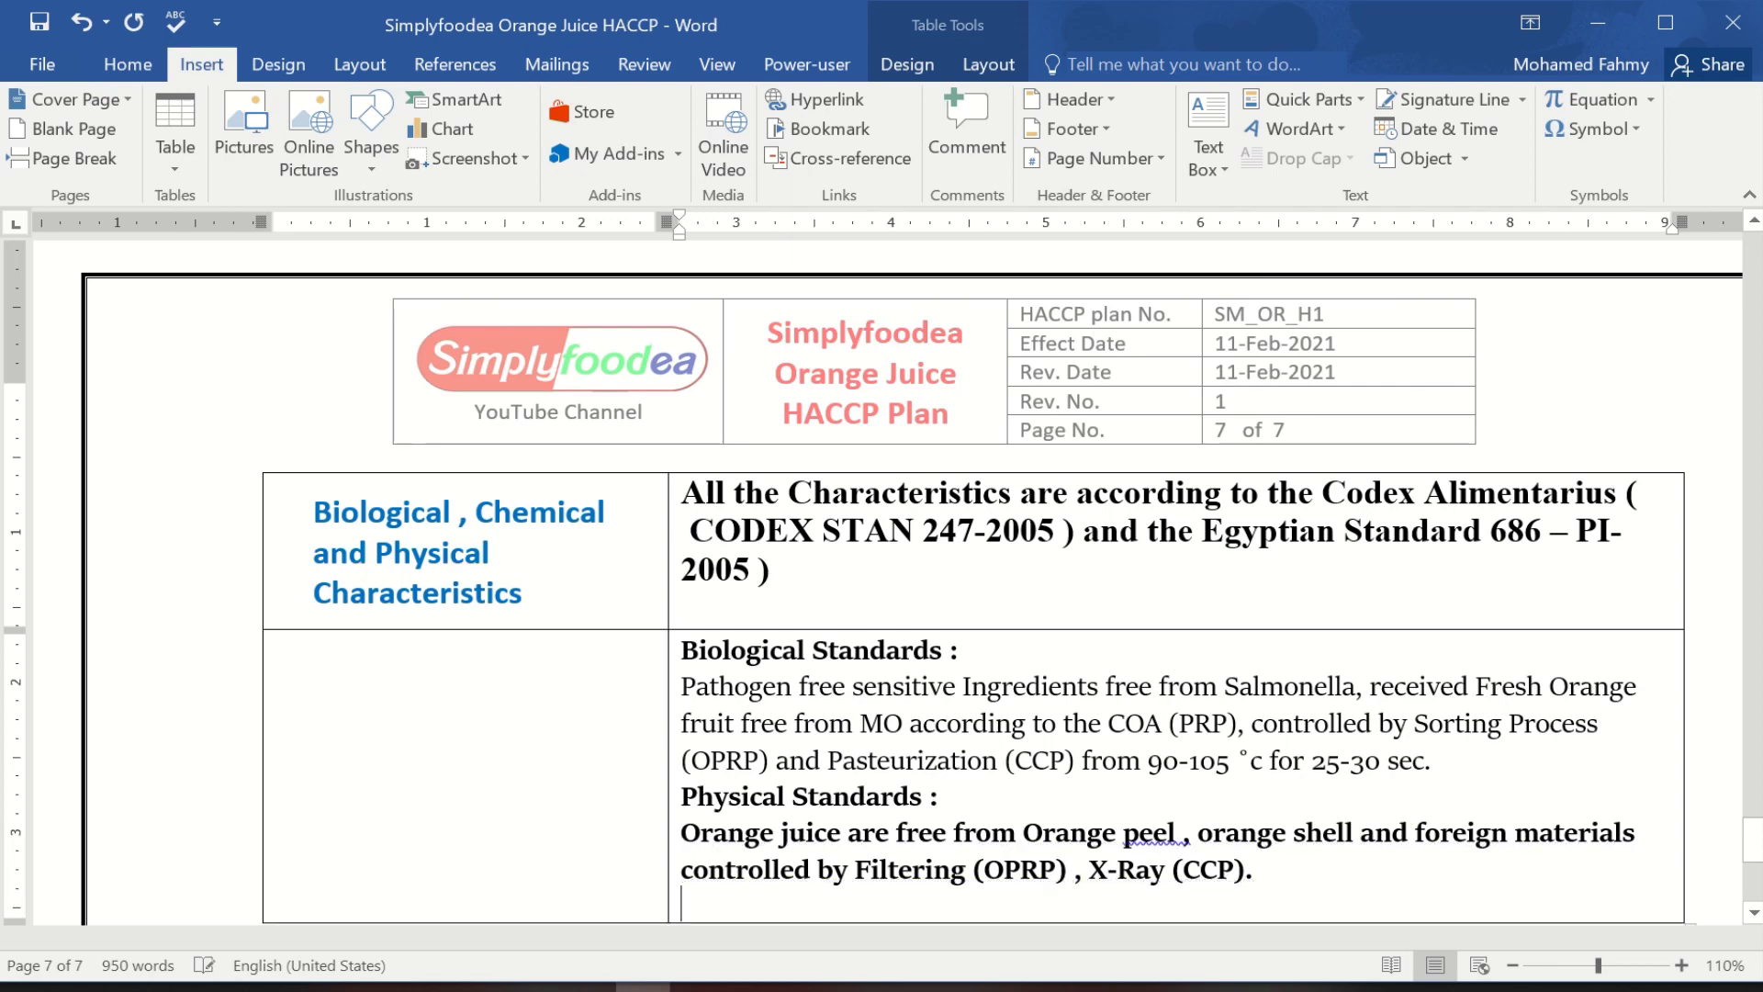
Write "The texture and color are homogenous , and have the characteristics and taste of Orange Juice." on the new line.
type("The texture and color")
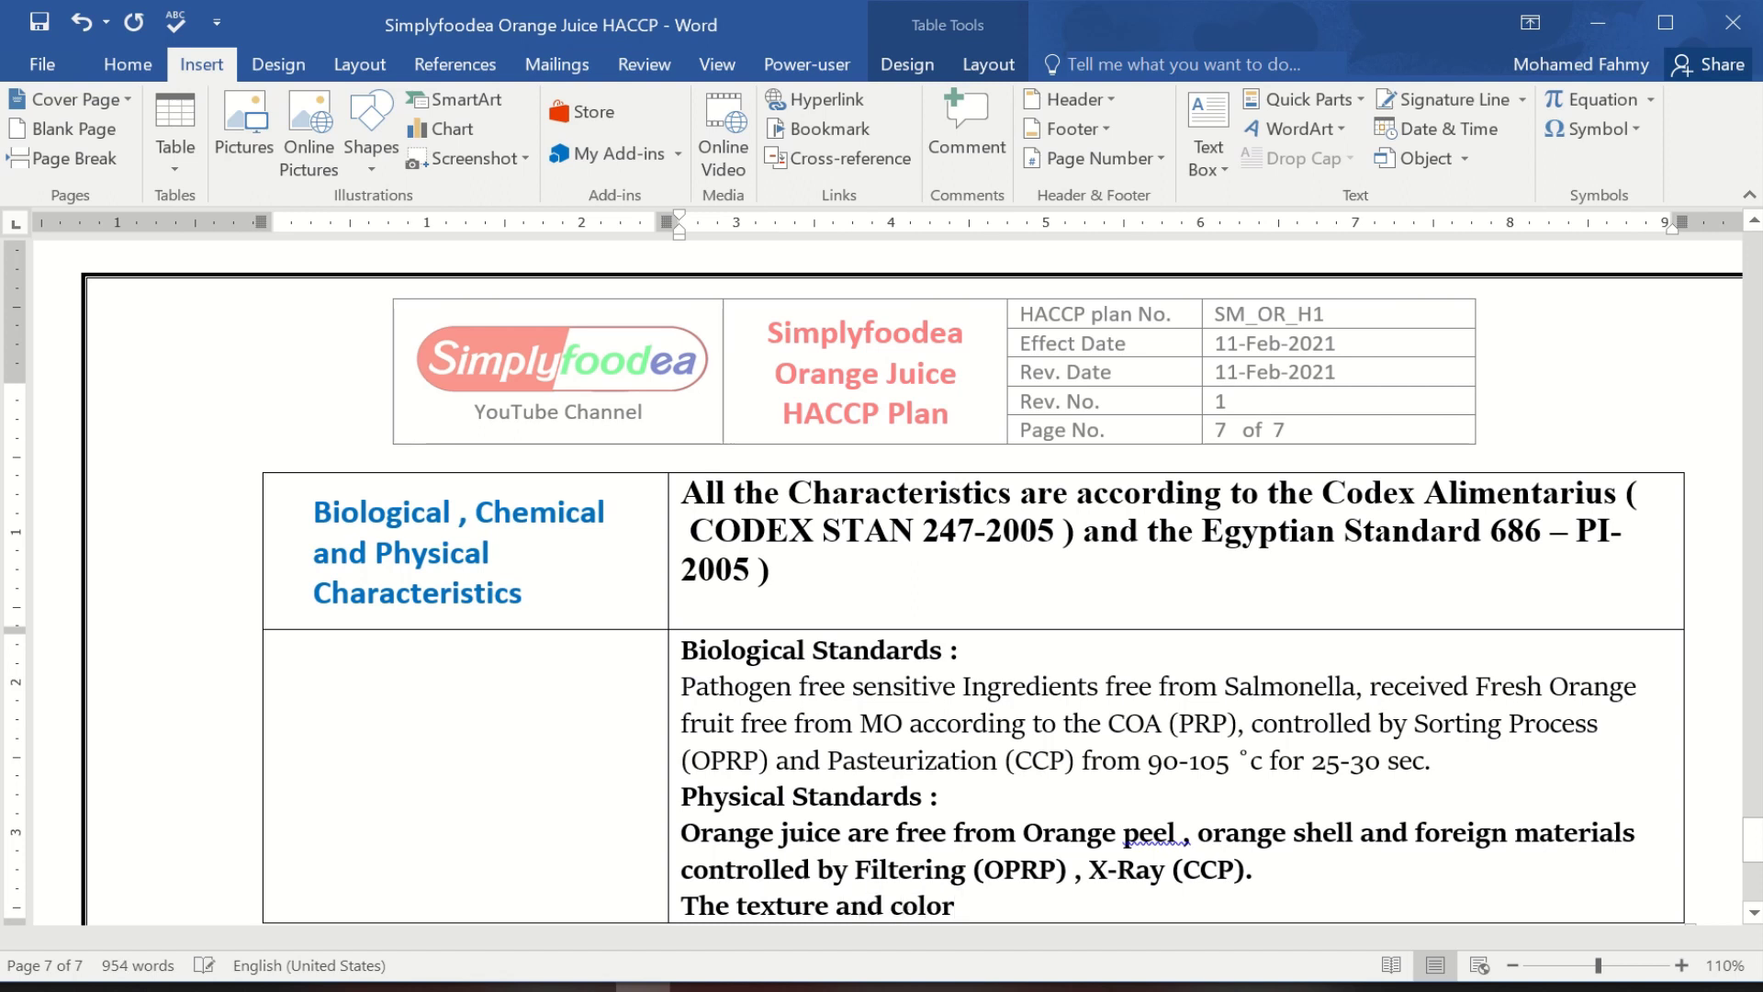
type(" are homogenous")
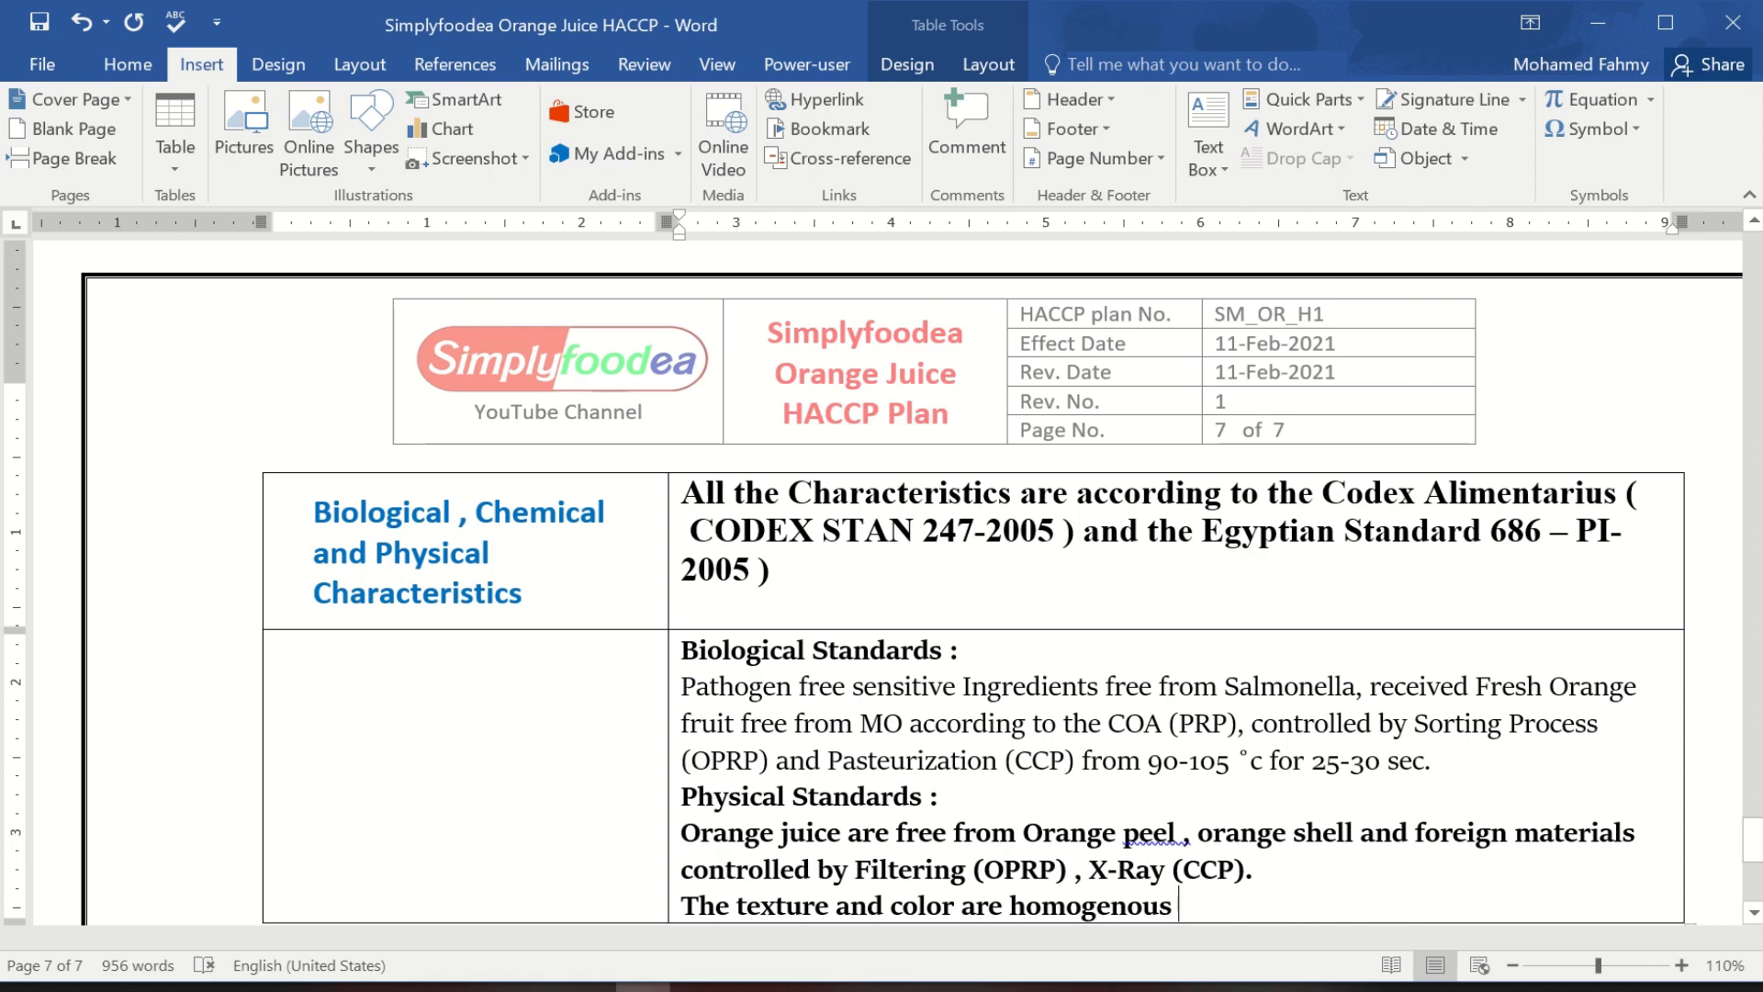
type(" ,")
type("and hav")
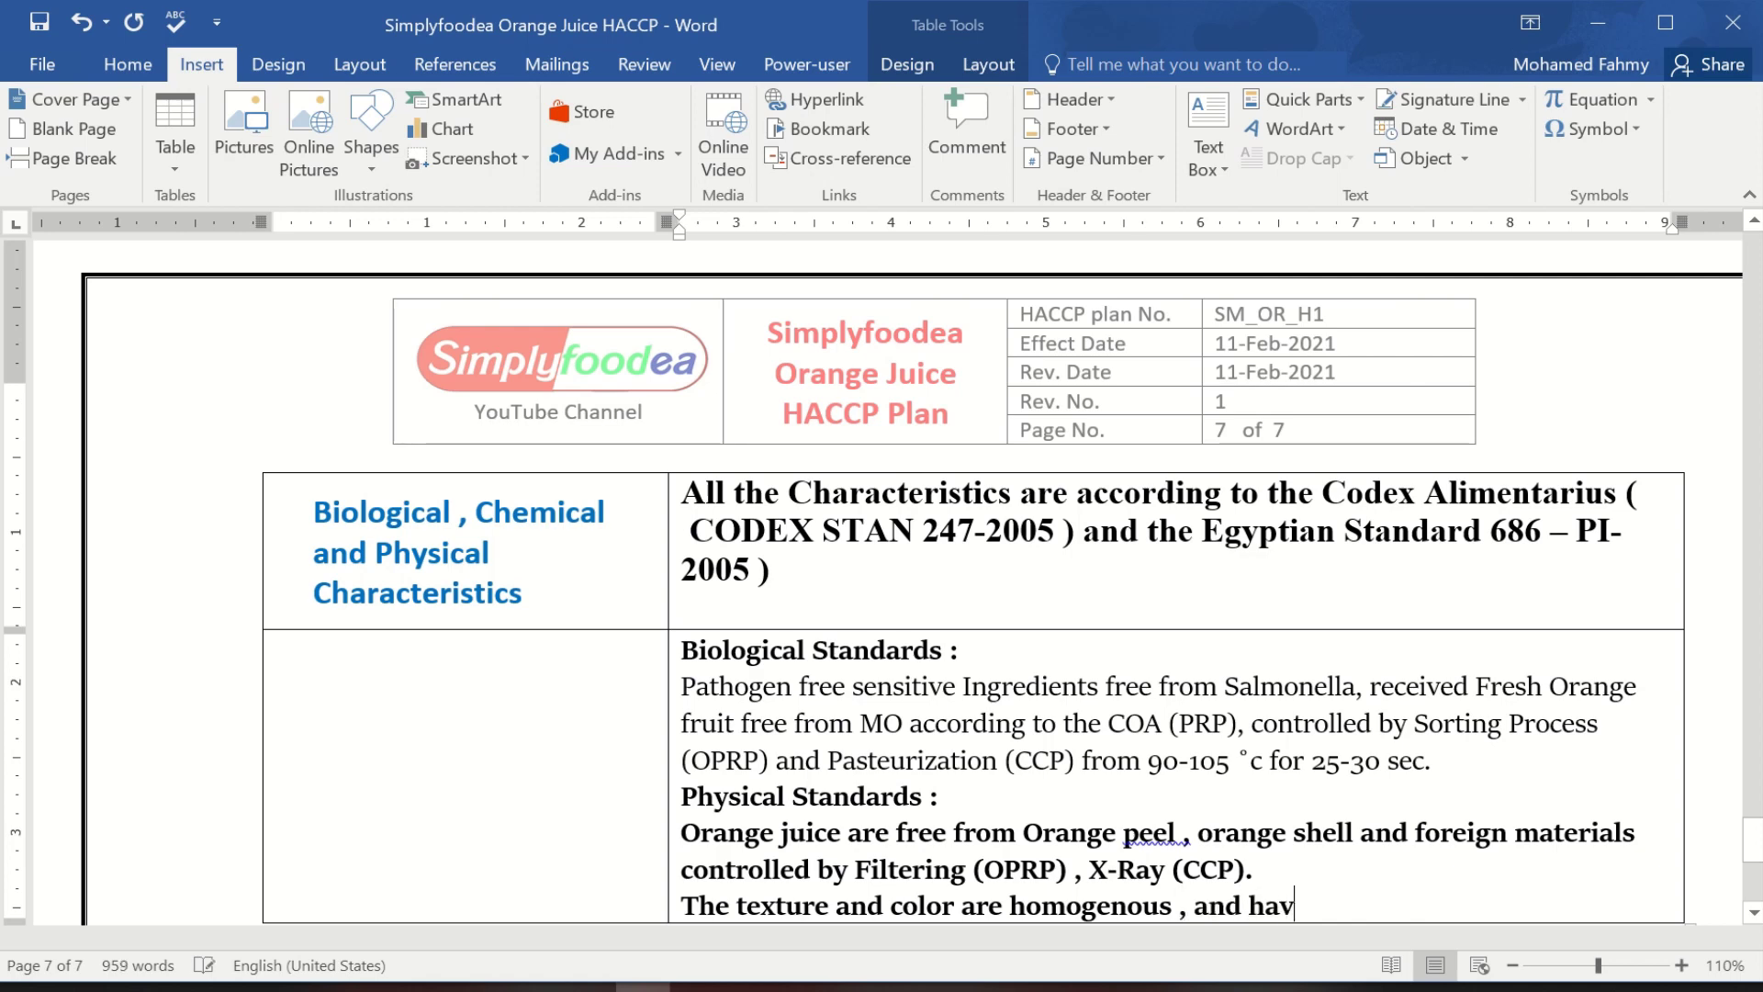
type("e the charac")
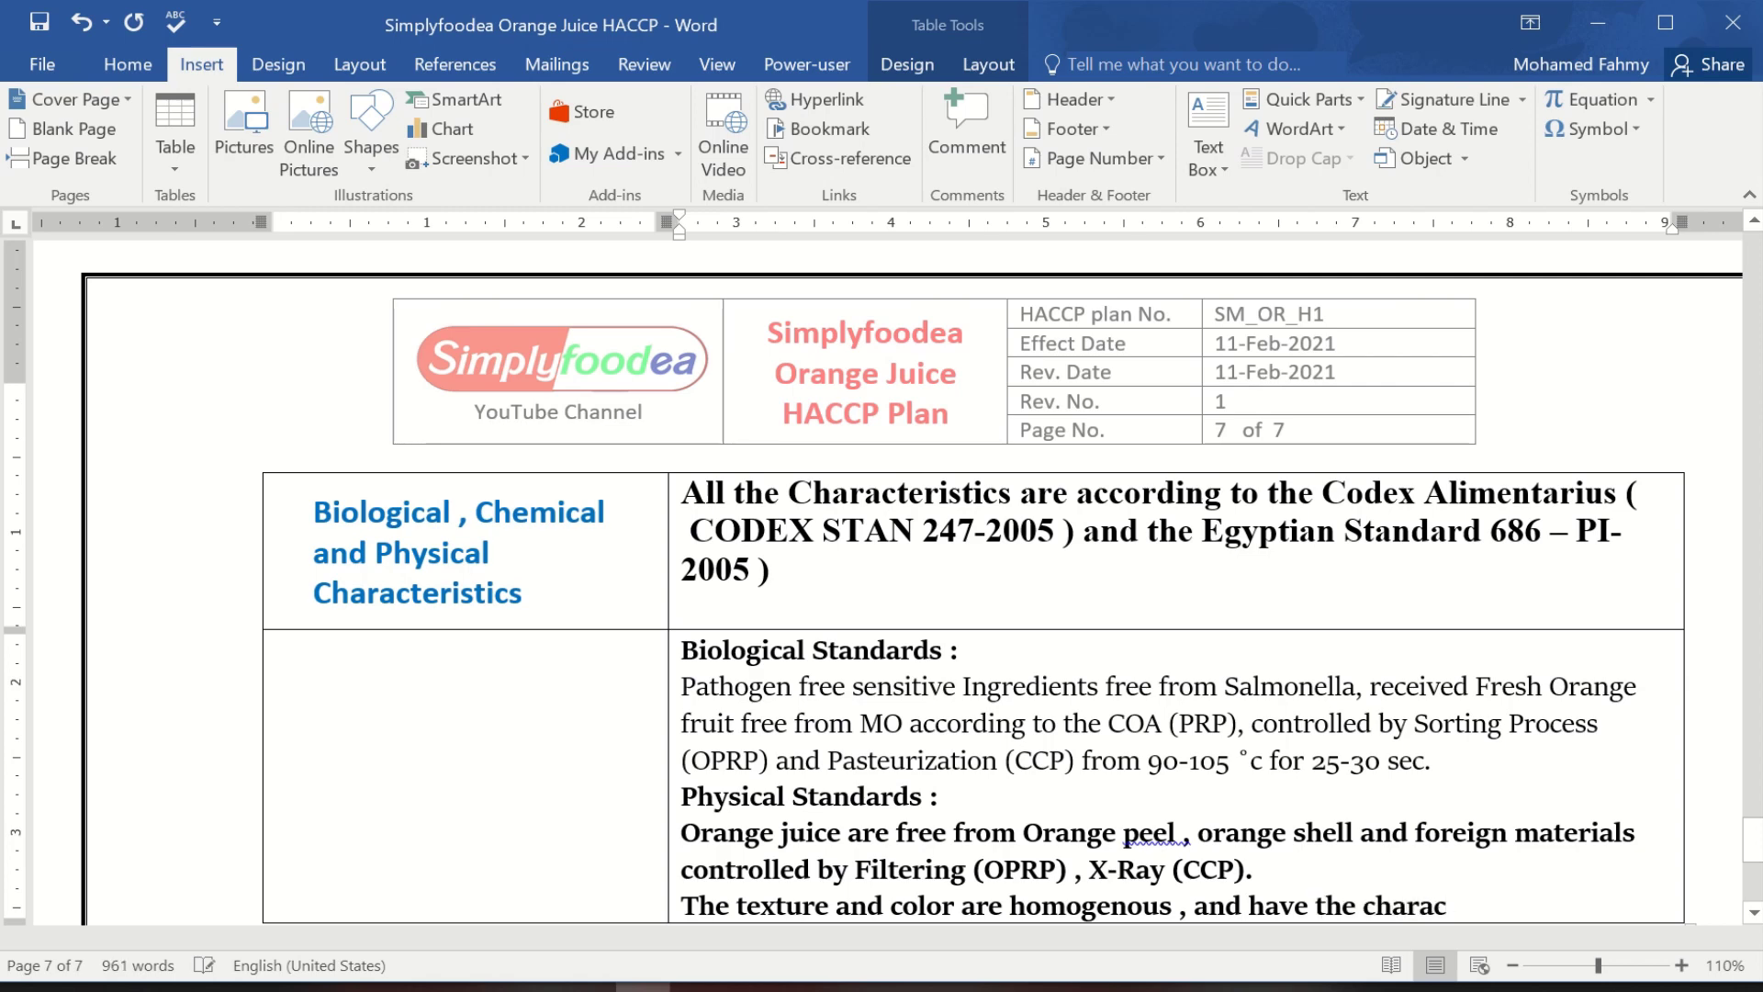
type("teristics of")
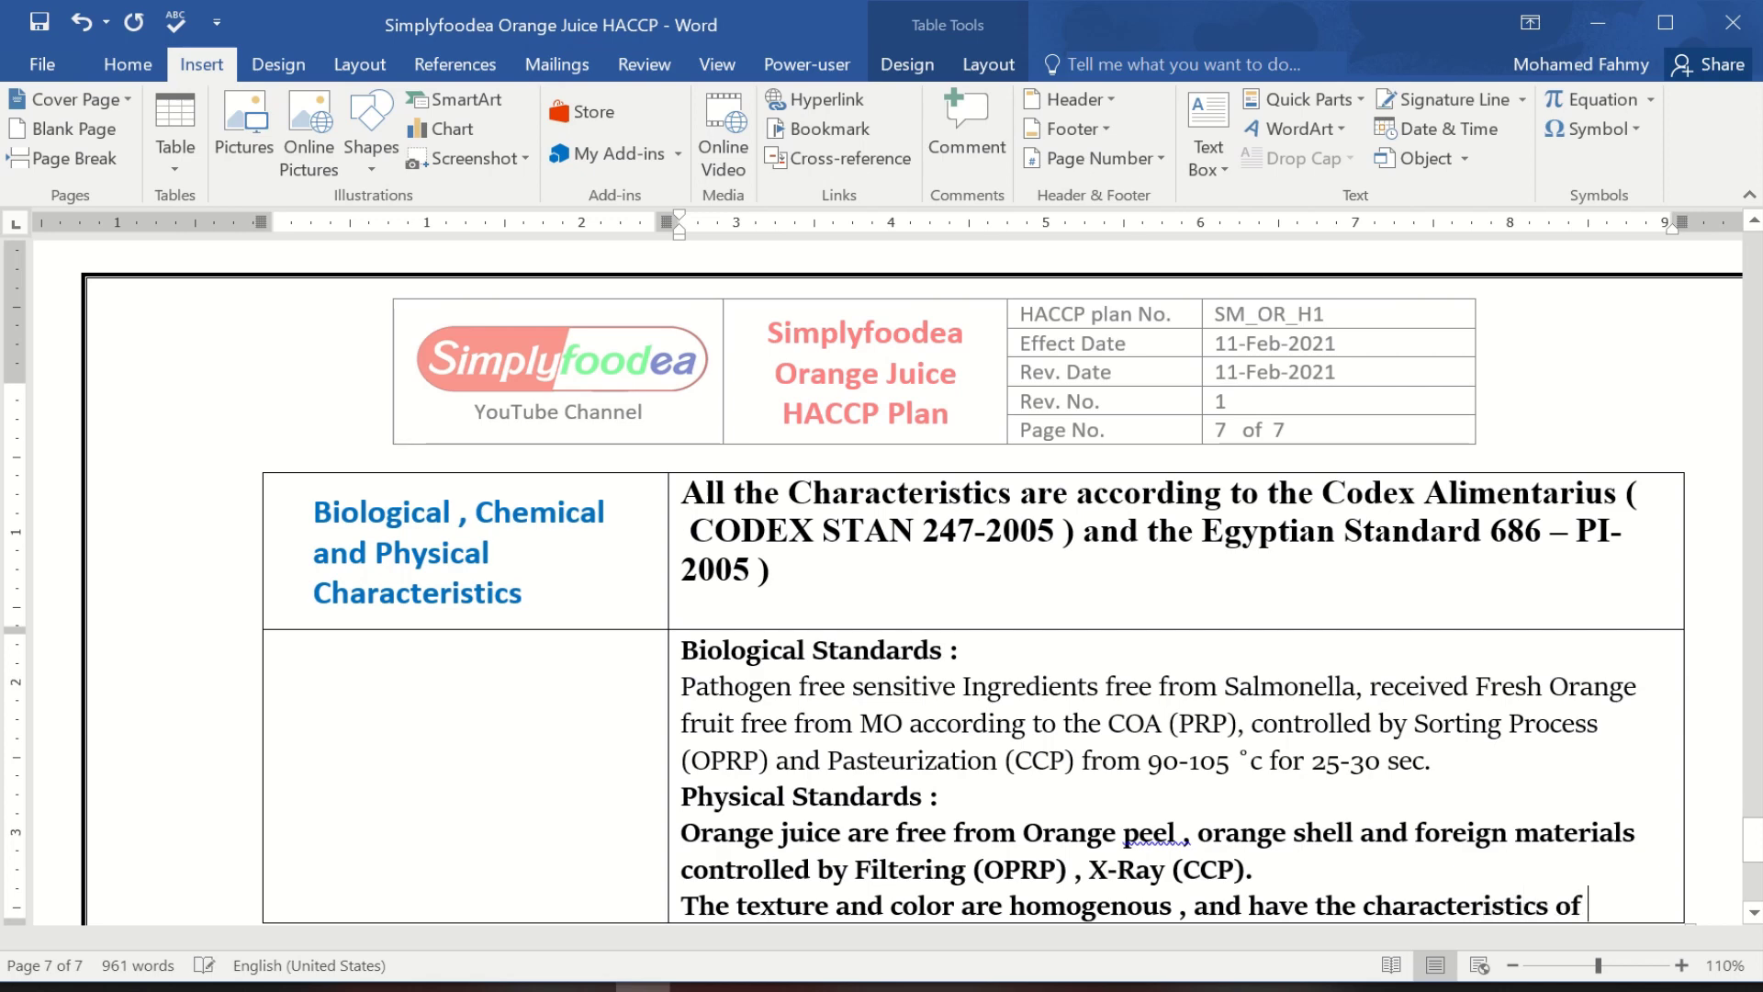
key("BackSpace")
key("BackSpace")
type("an d taste ")
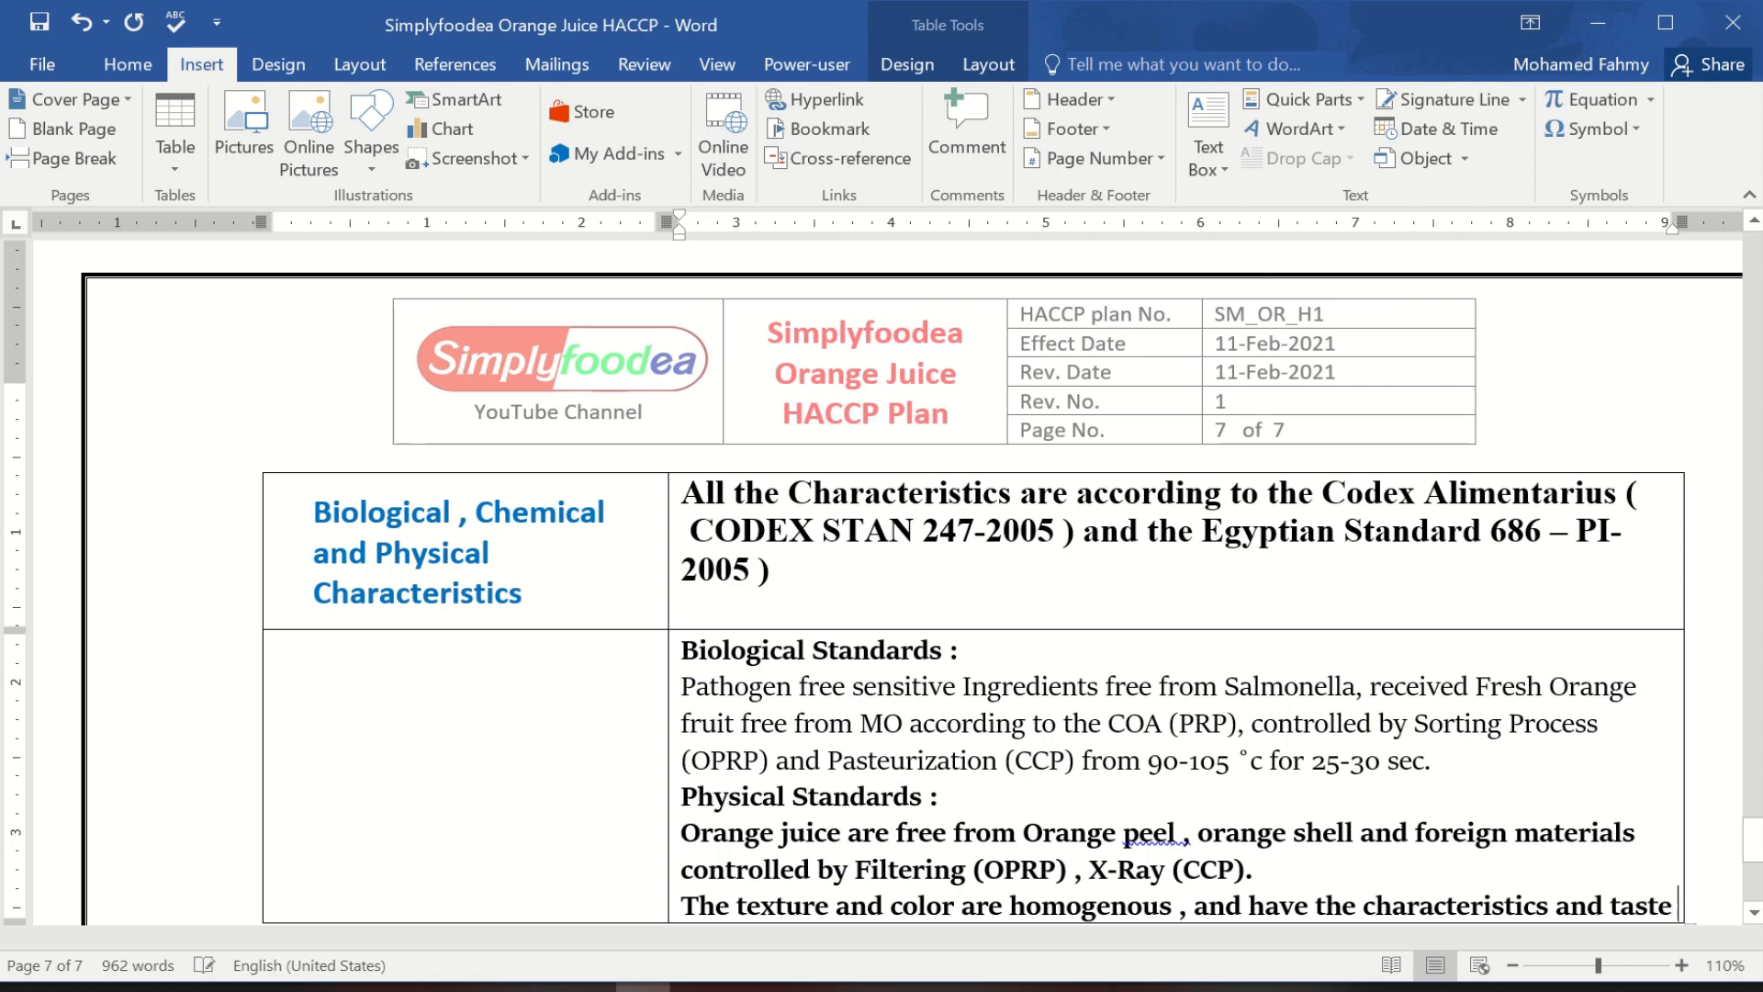
type("of Ora")
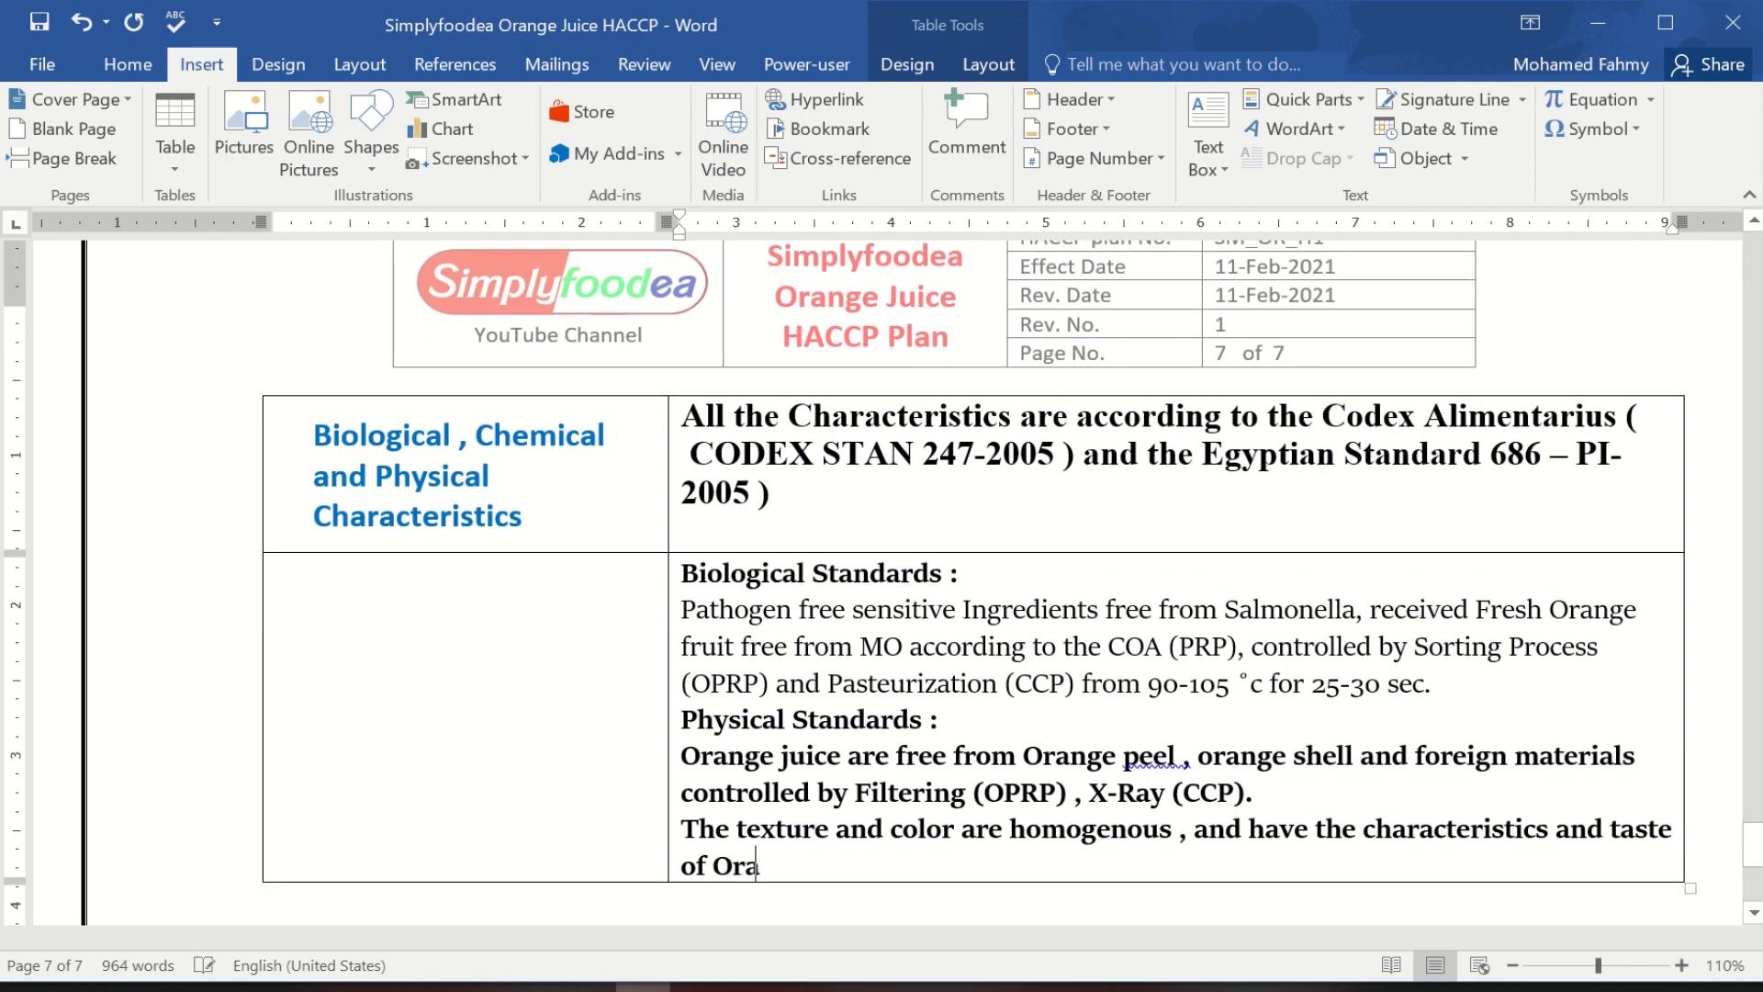
type("nge Juice.")
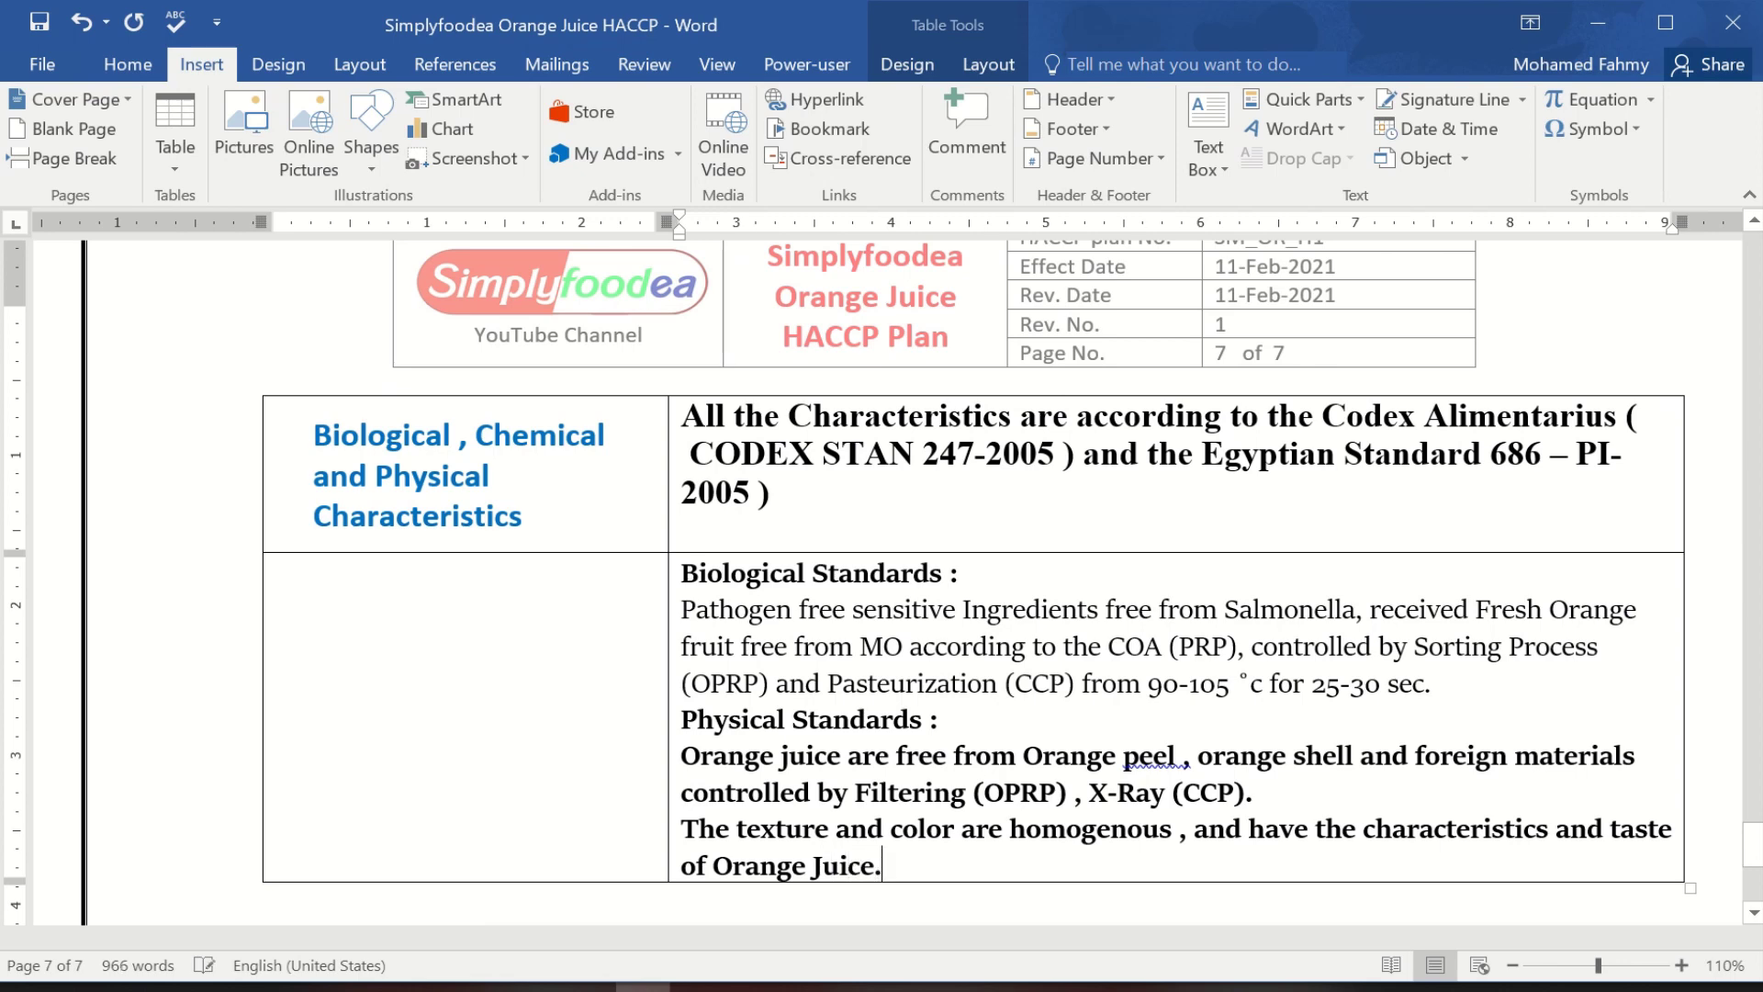
Copy the pathogen paragraph's formatting to the physical standards text and correct the flagged spacing before the comma after "homogenous".
left_click_drag(748, 613, 791, 617)
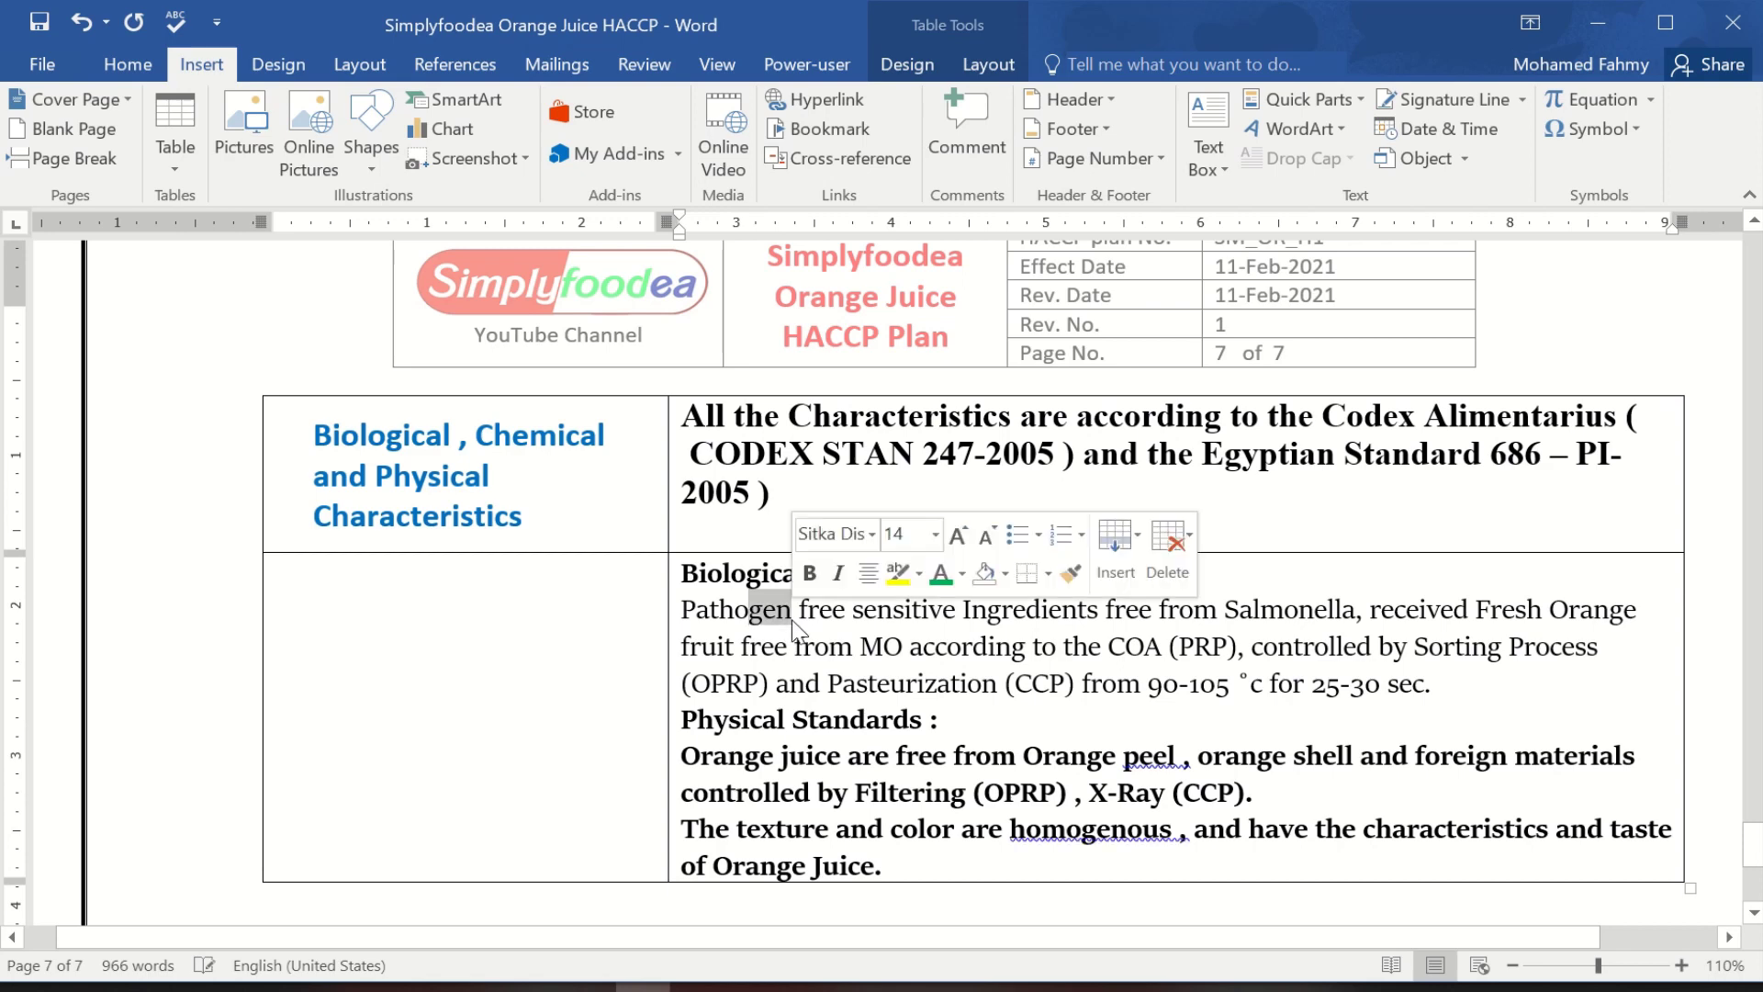
left_click(1070, 573)
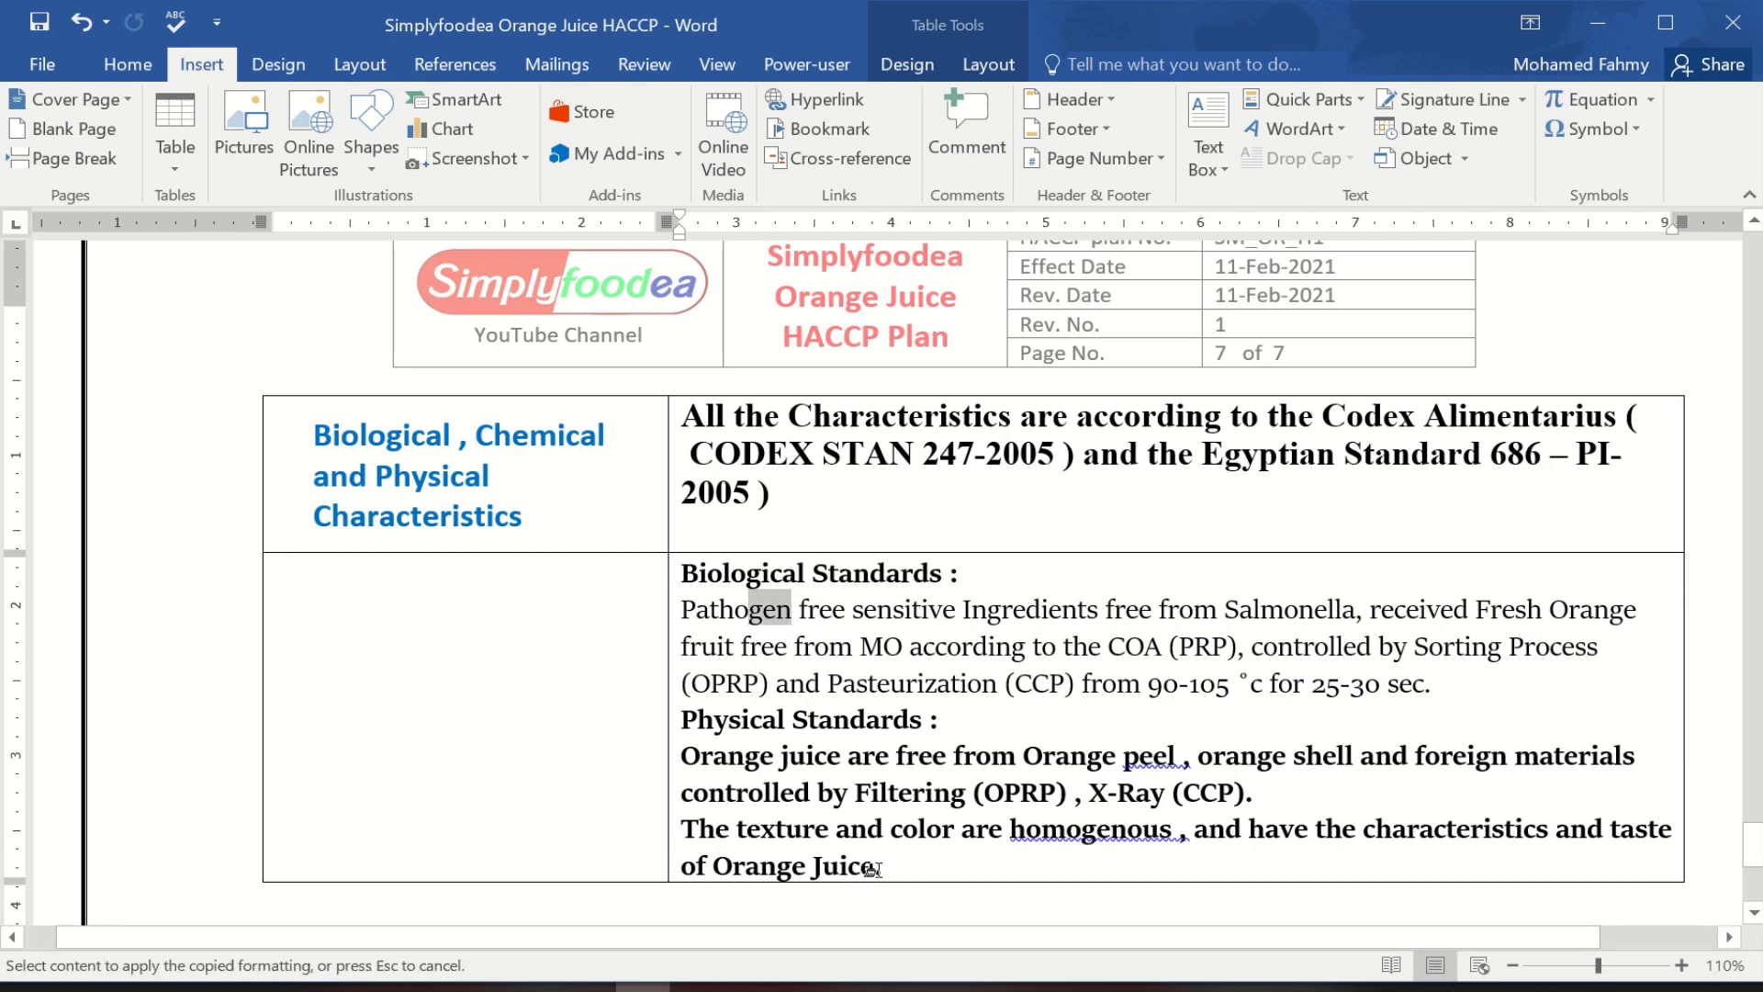
left_click_drag(872, 868, 716, 759)
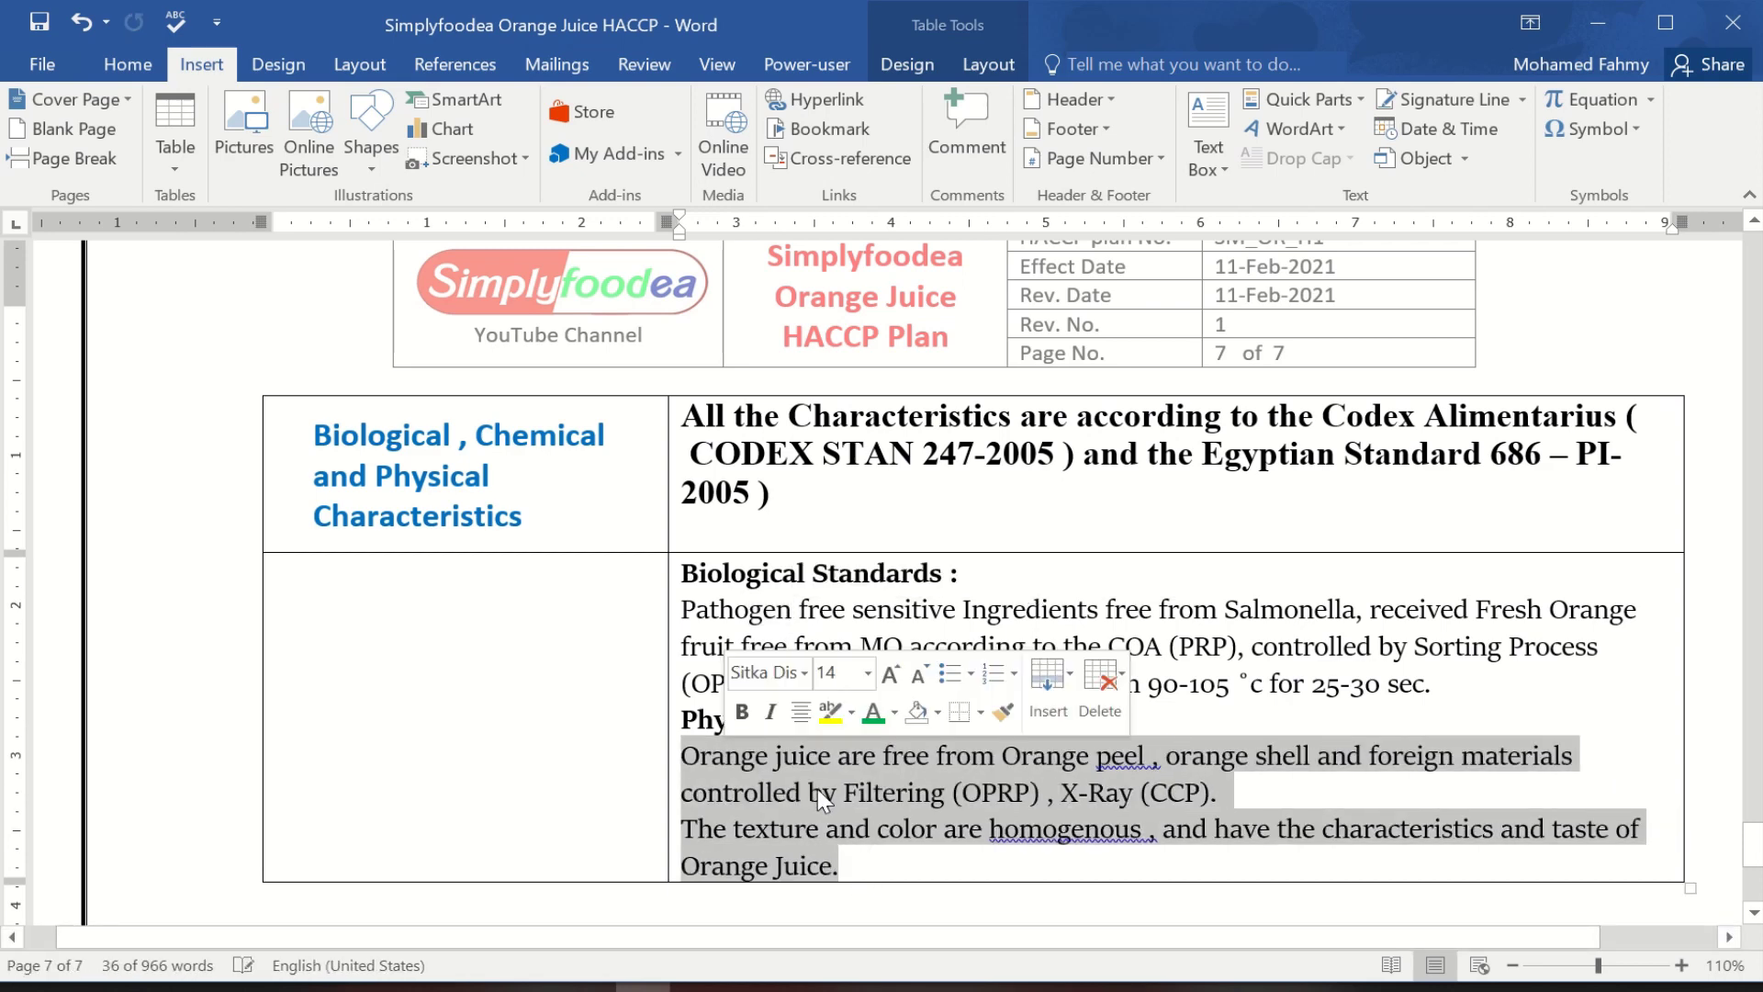
left_click(823, 799)
right_click(1042, 831)
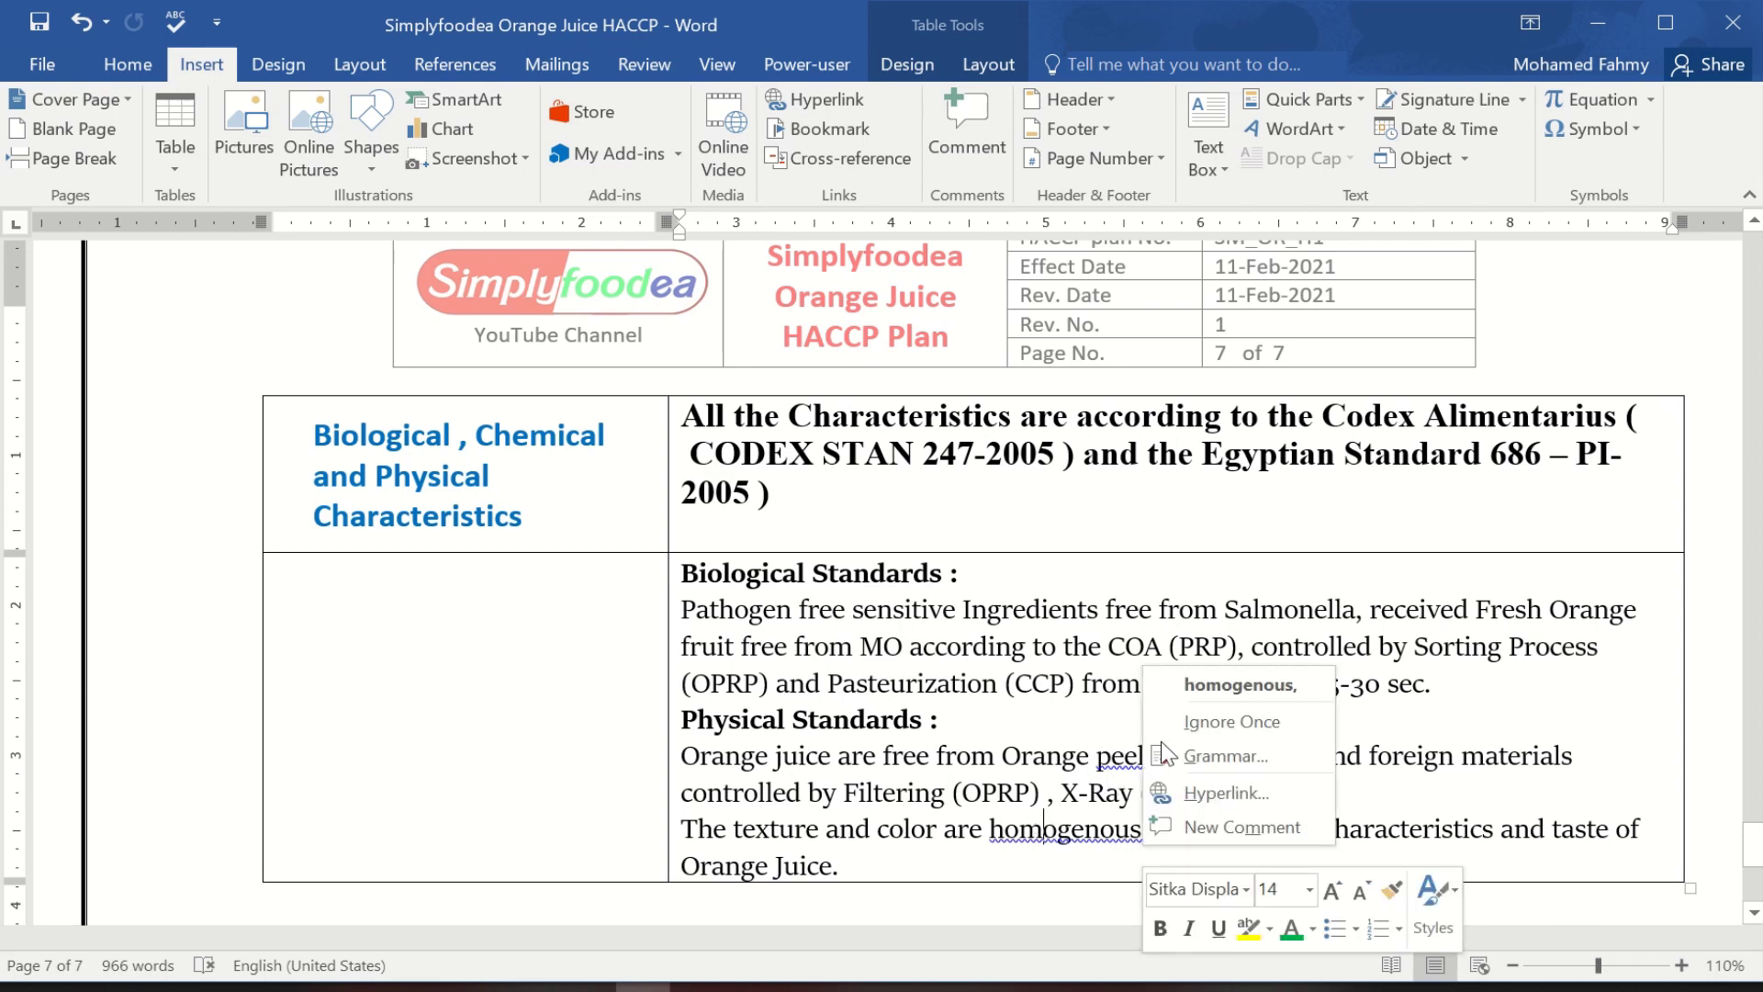
left_click(1198, 689)
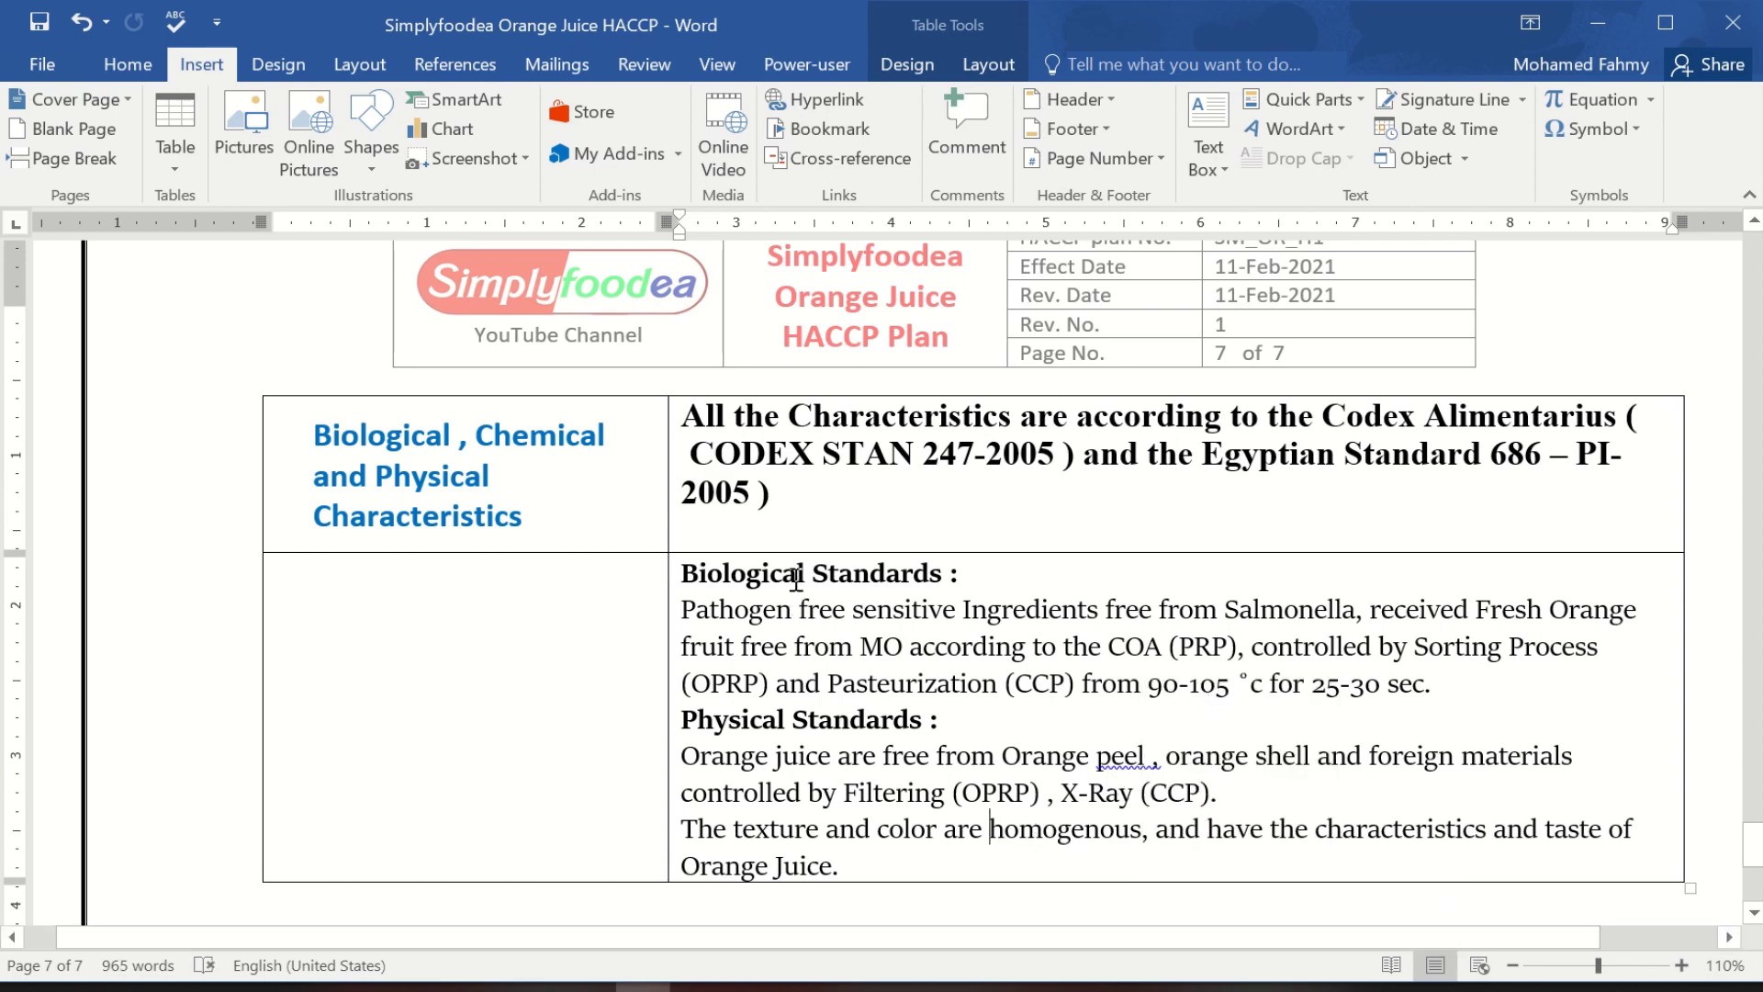
Copy "Characteristic" from the blue row title and paste it over "Standards" in the Biological heading, matching the heading's formatting.
double_click(397, 515)
left_click(396, 515)
left_click_drag(319, 512, 508, 526)
key("ctrl+c")
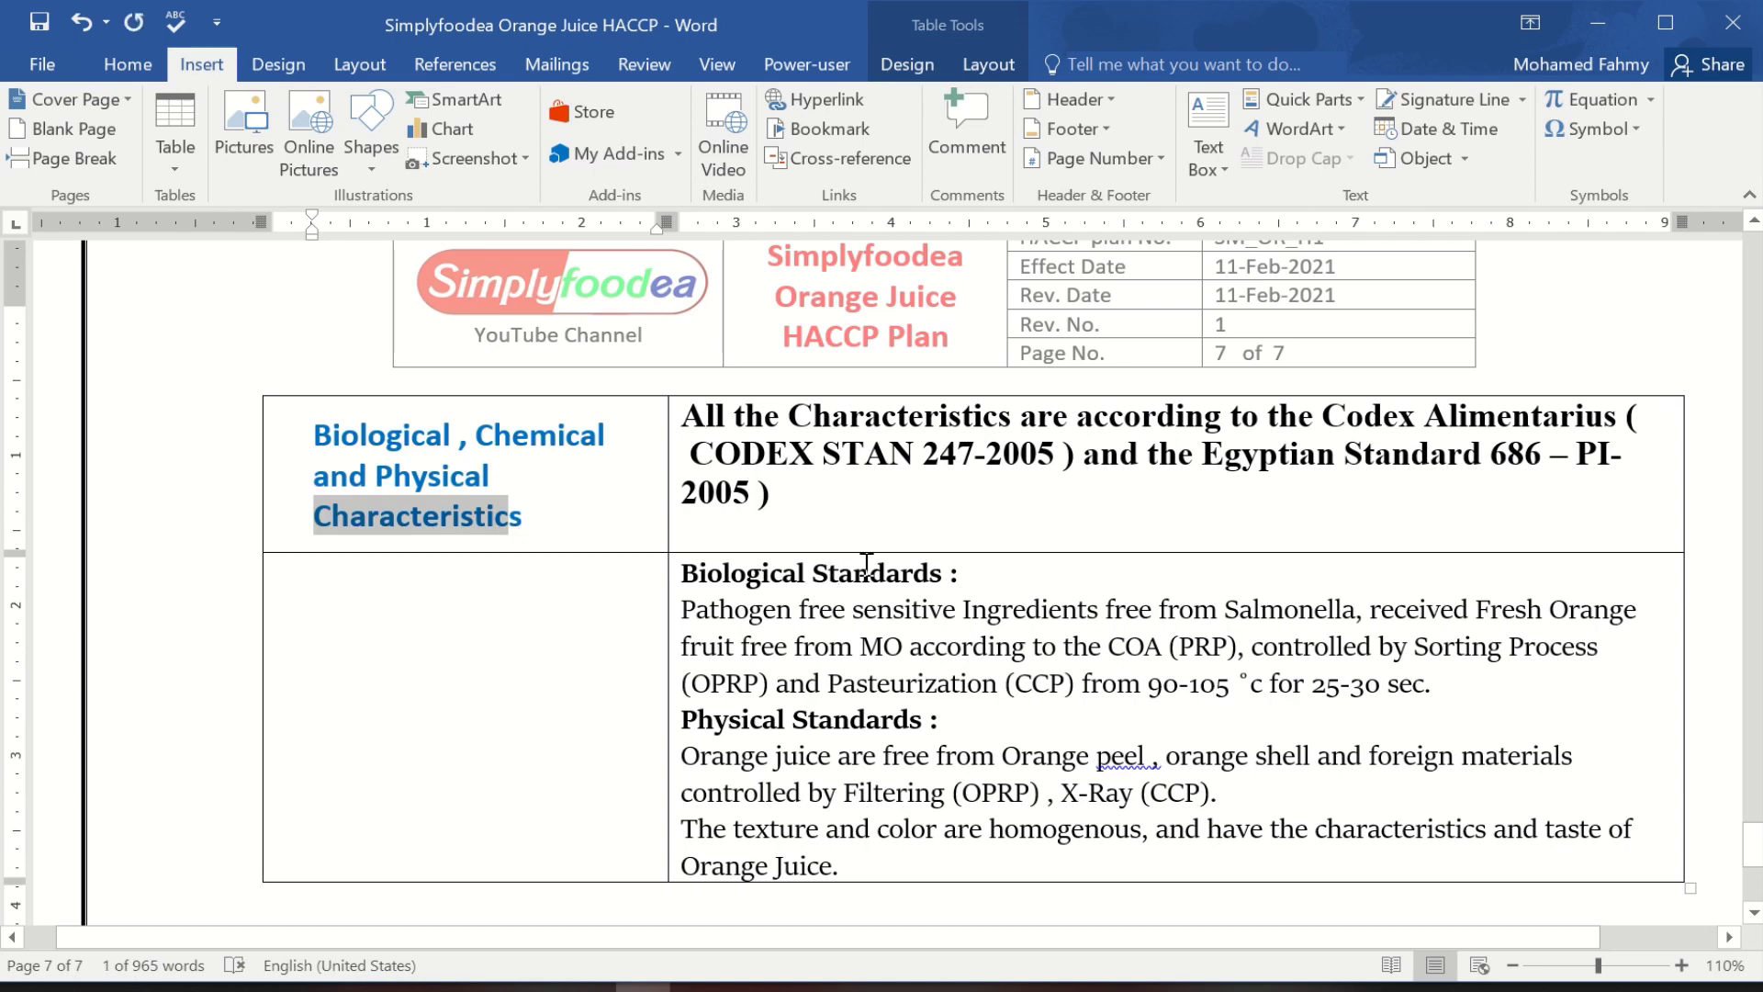
left_click_drag(812, 573, 944, 573)
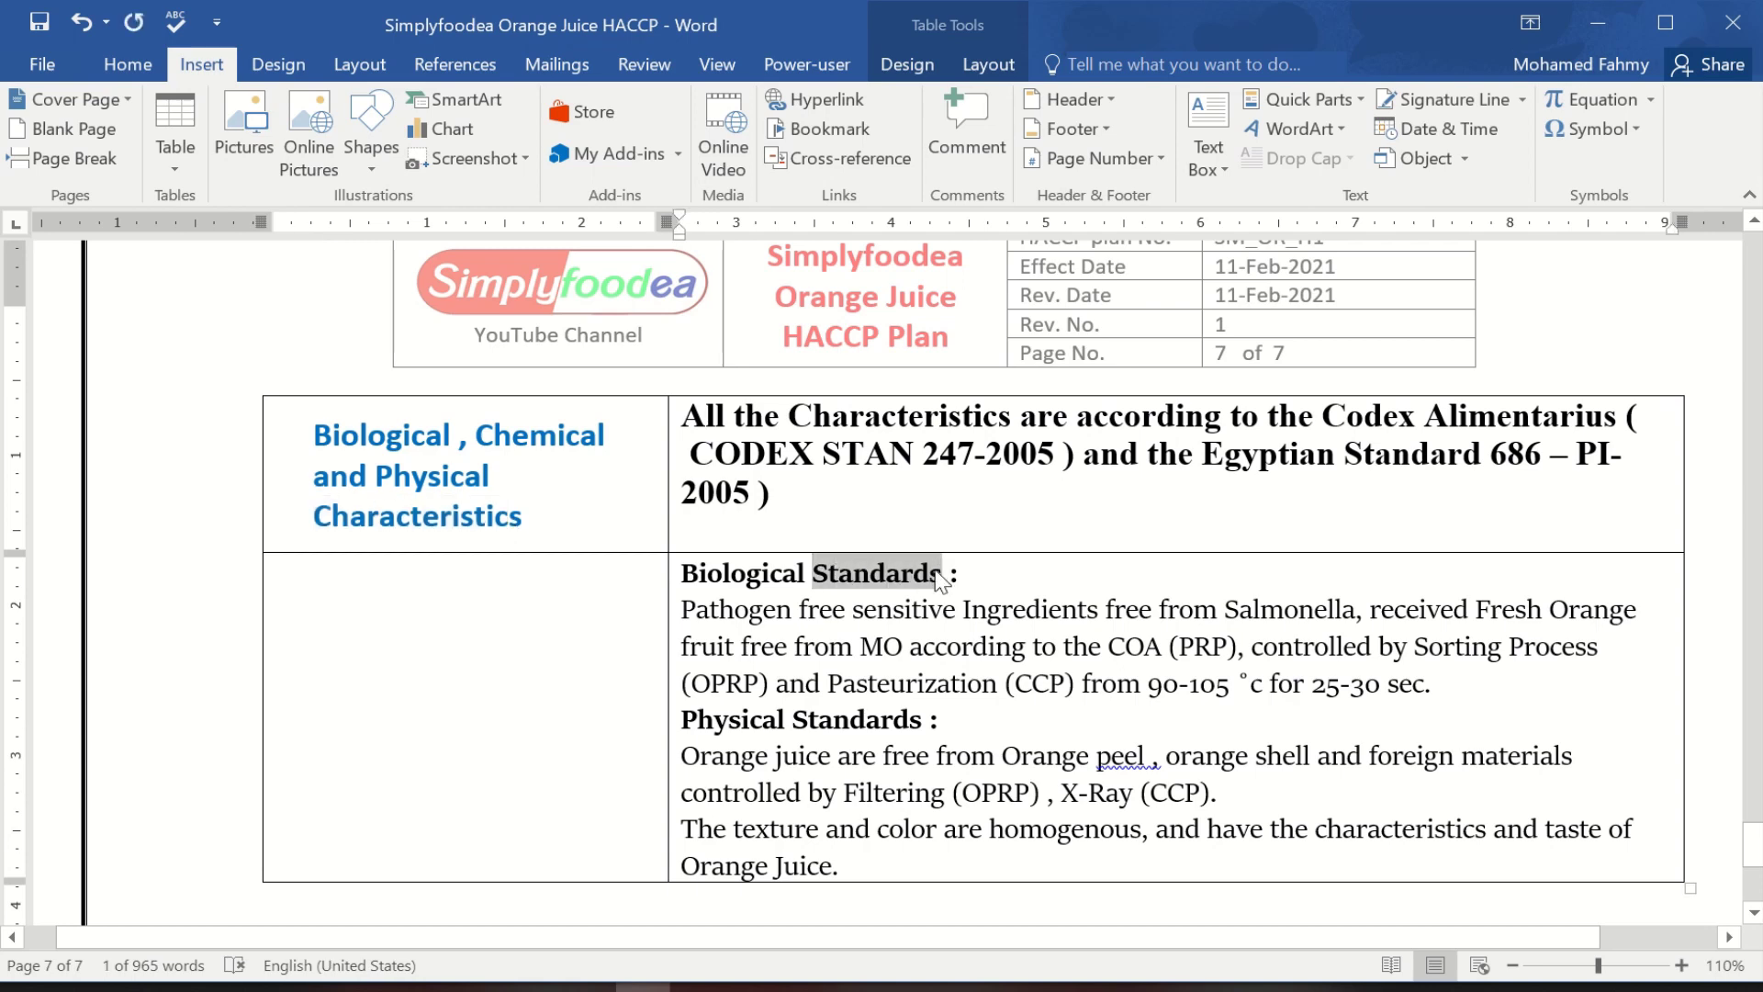
right_click(944, 574)
left_click(1083, 189)
key("ctrl+v")
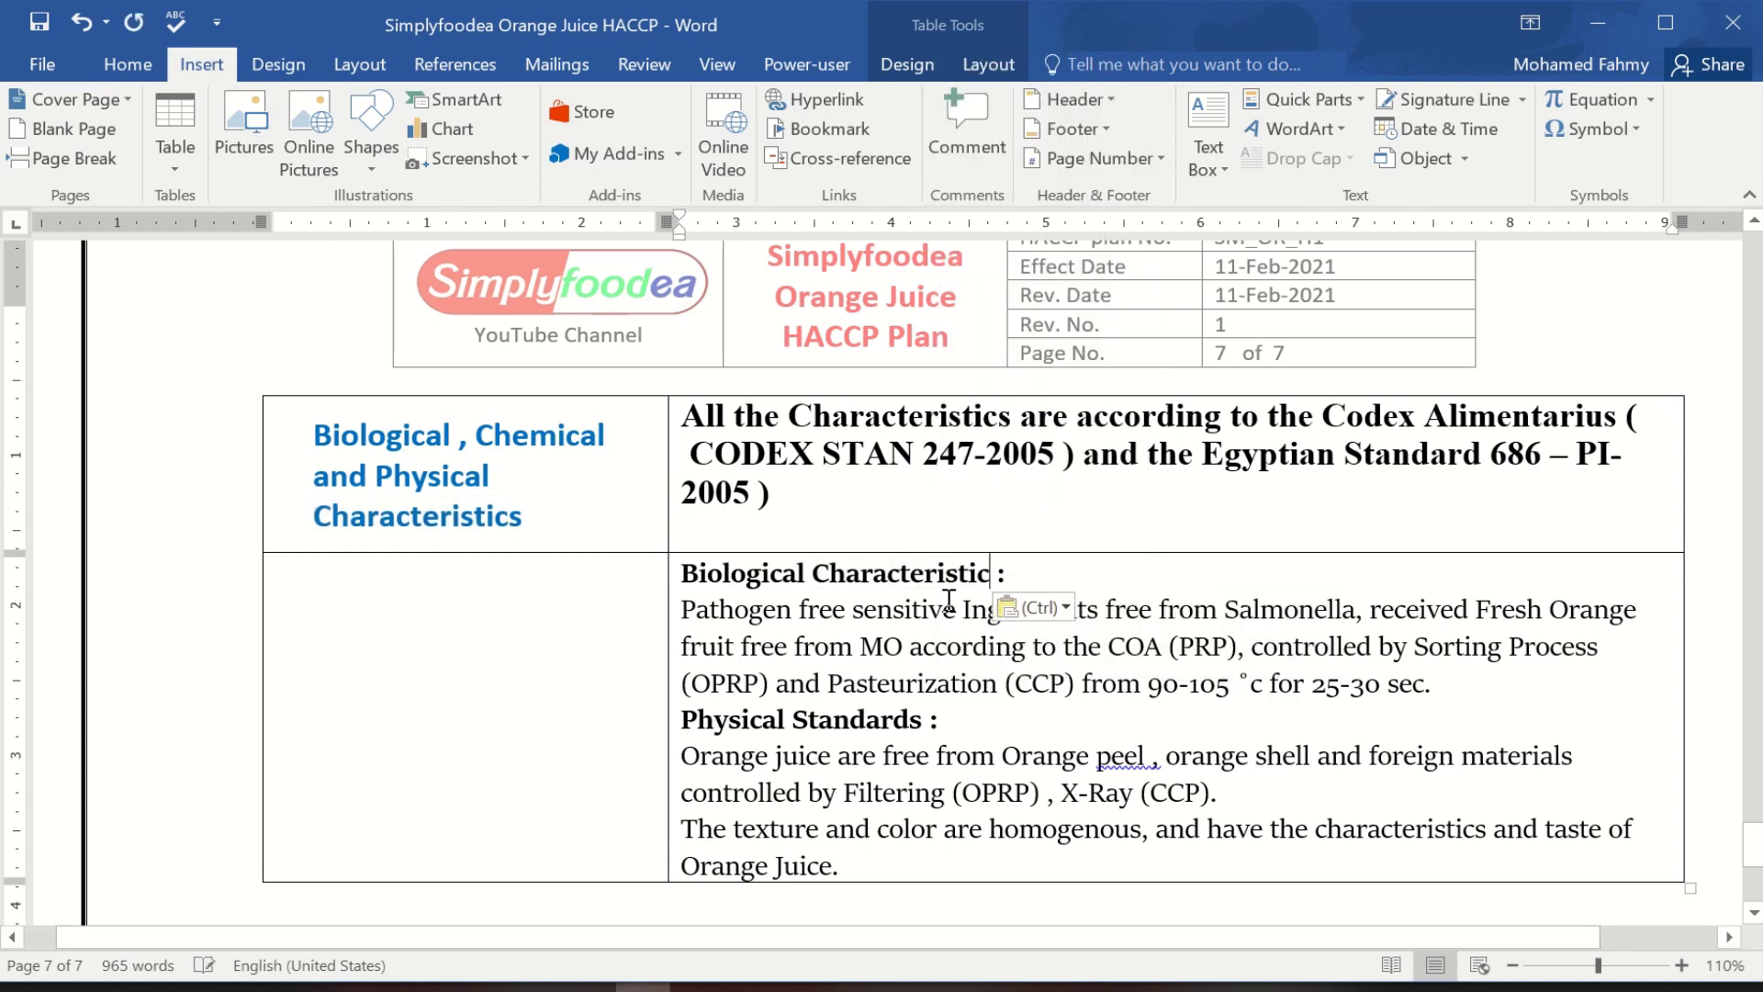
Replace "Standards" in the Physical heading with the copied word "Characteristic".
double_click(820, 716)
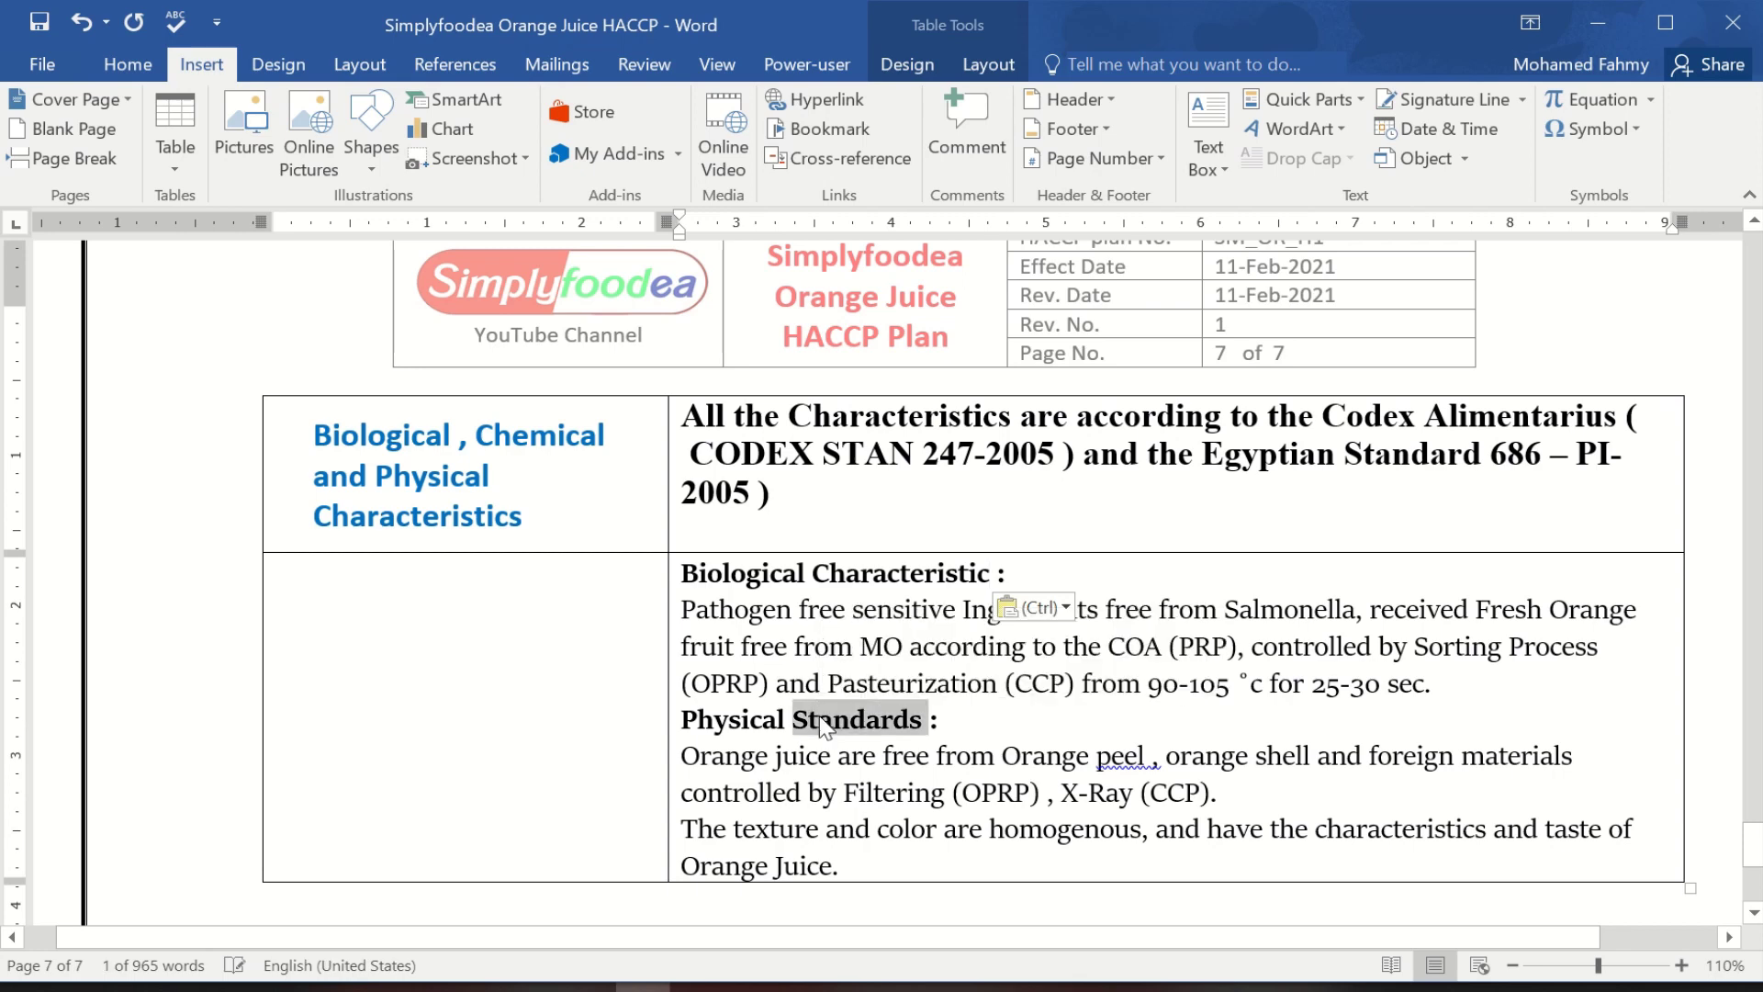
right_click(843, 718)
left_click(953, 341)
key("ctrl+v")
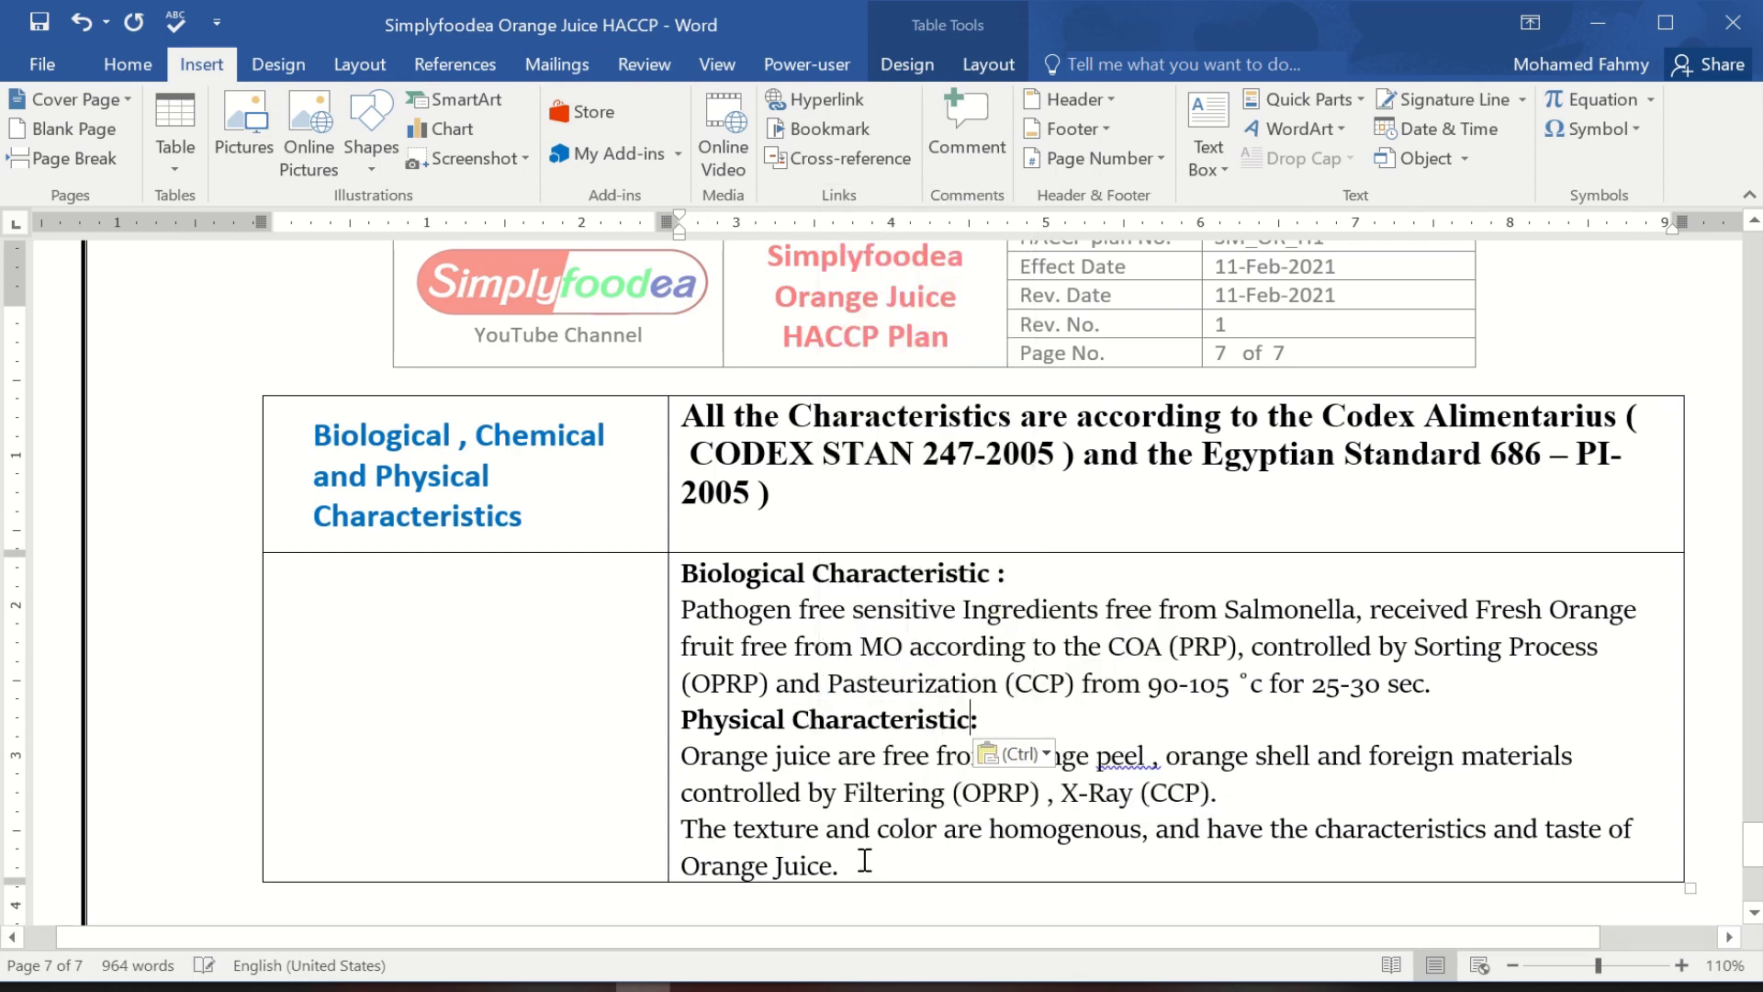
Add the heading "Chemical Characteristic ;" below the Orange Juice sentence, pasting the copied word, and start a new line under it.
key("Return")
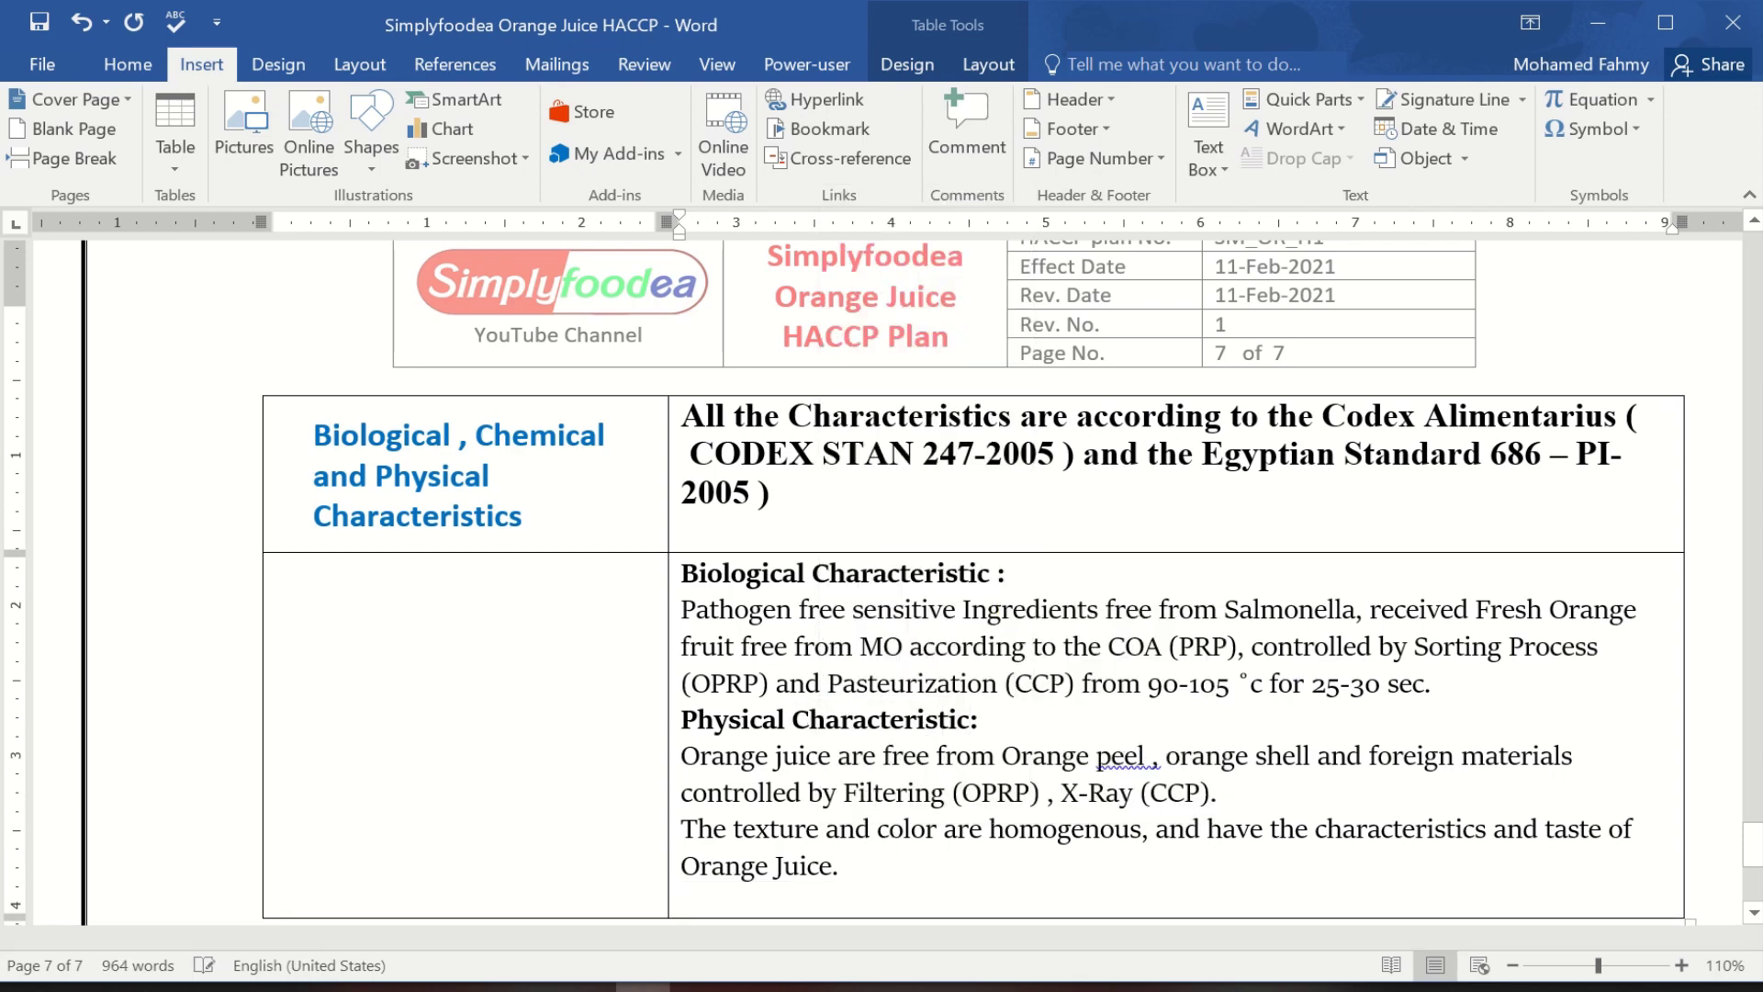
type("Chemical")
key("ctrl+v")
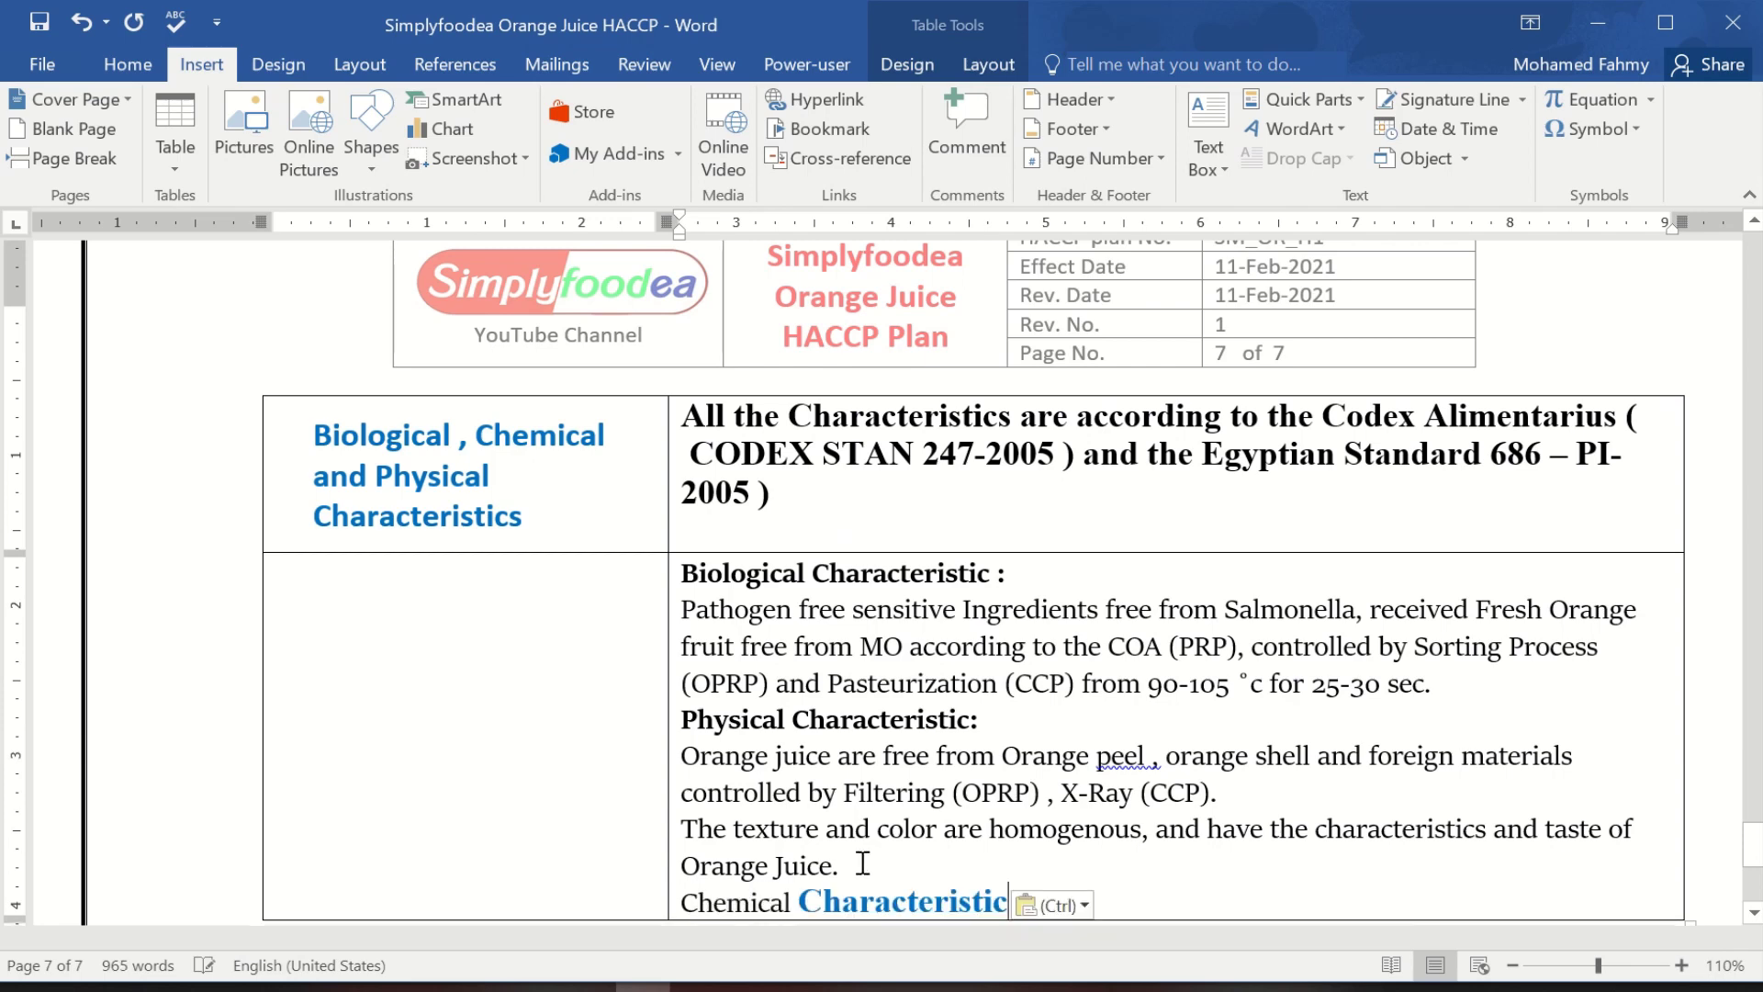
type(";")
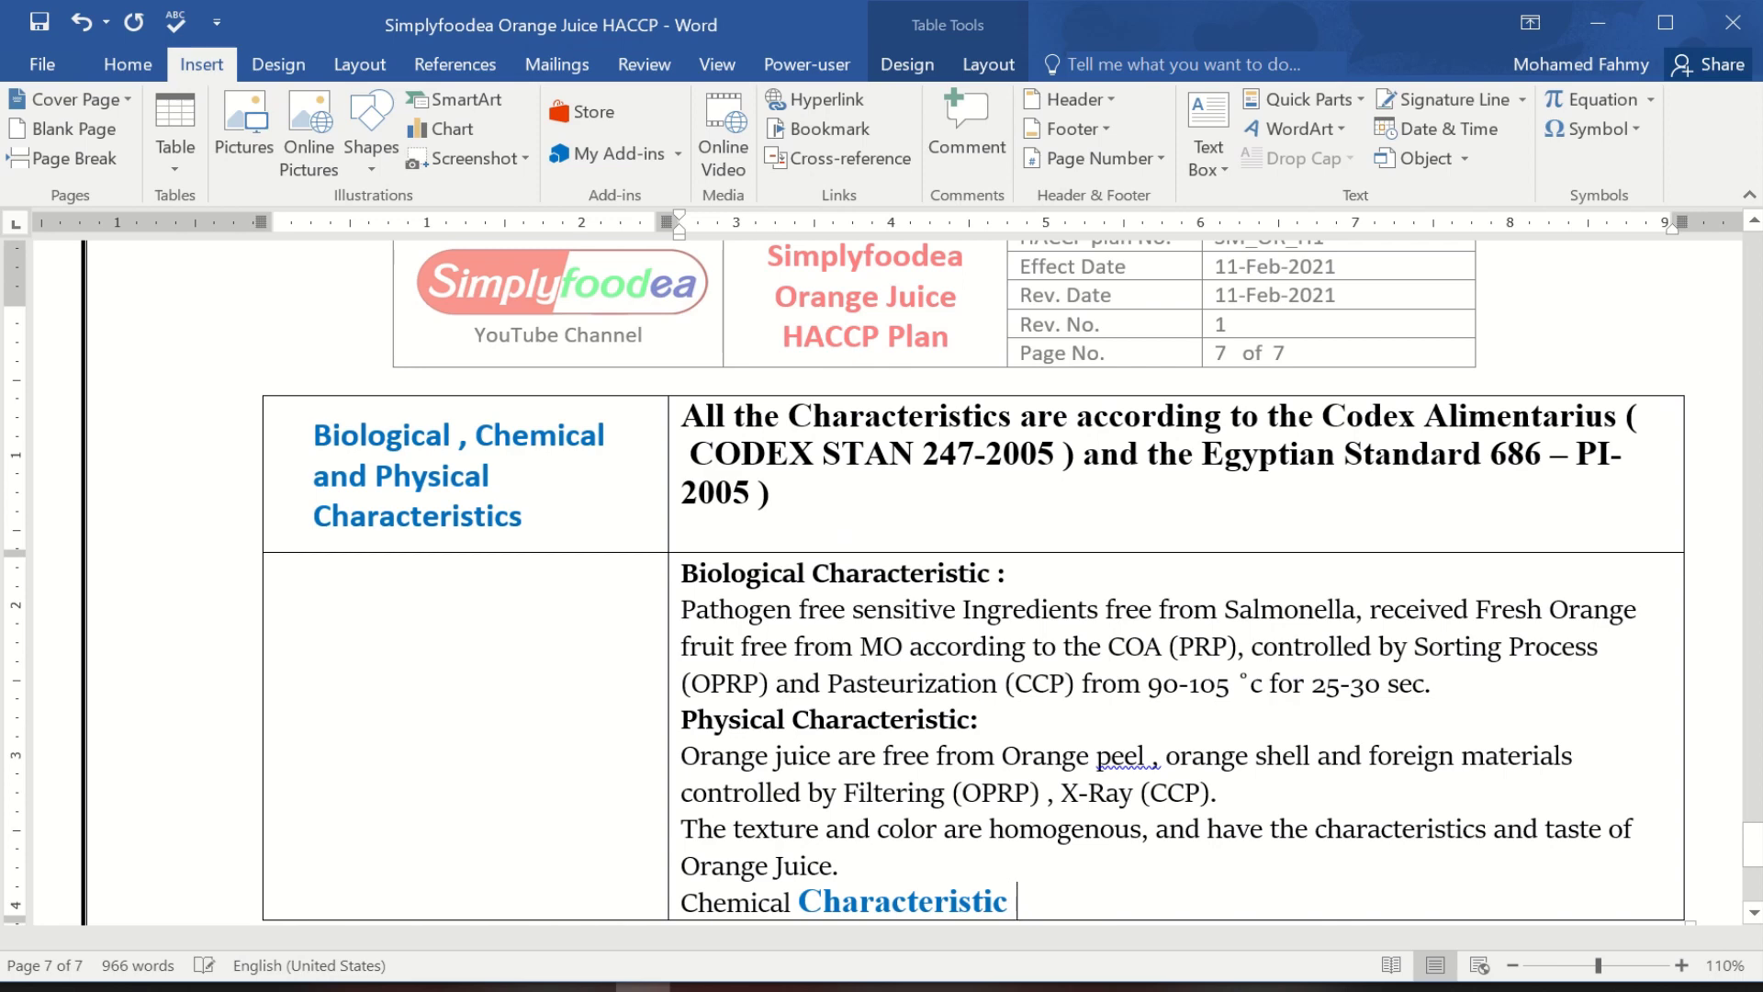
key("Return")
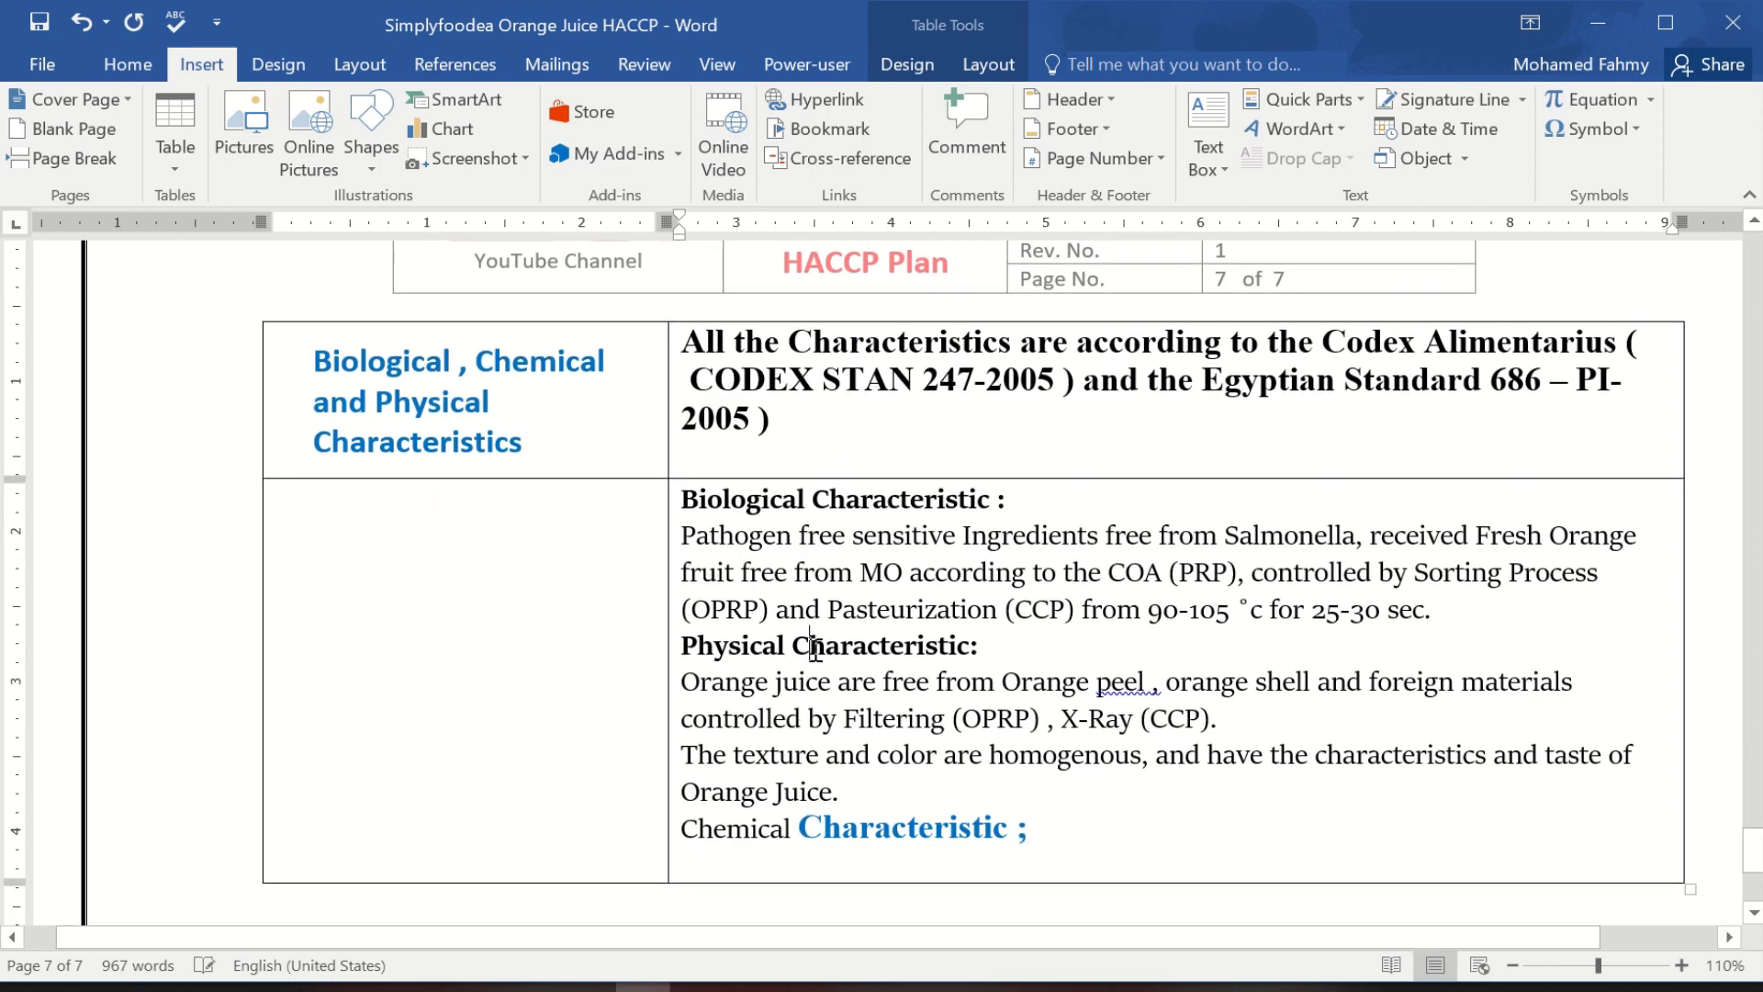
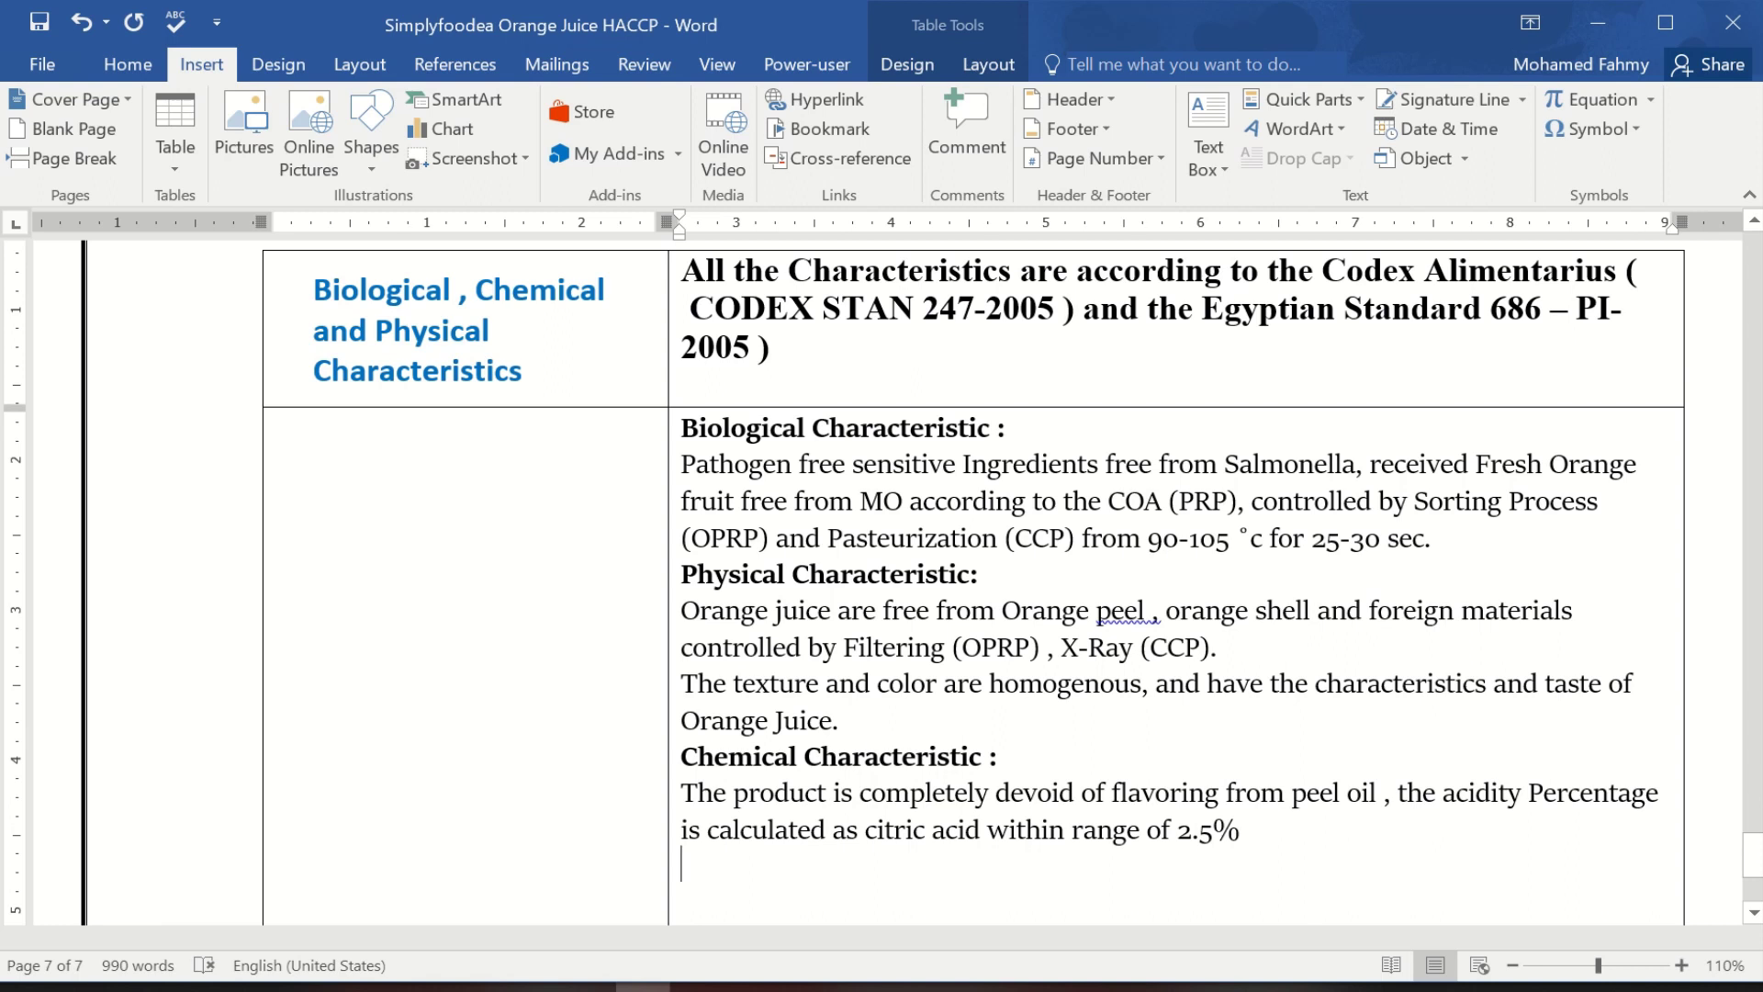
Add the lines "Phosphorus 0.035%" and "Ash 0.3 – 0.6 %" below the citric acid sentence and start another line.
type("Phosphorus ")
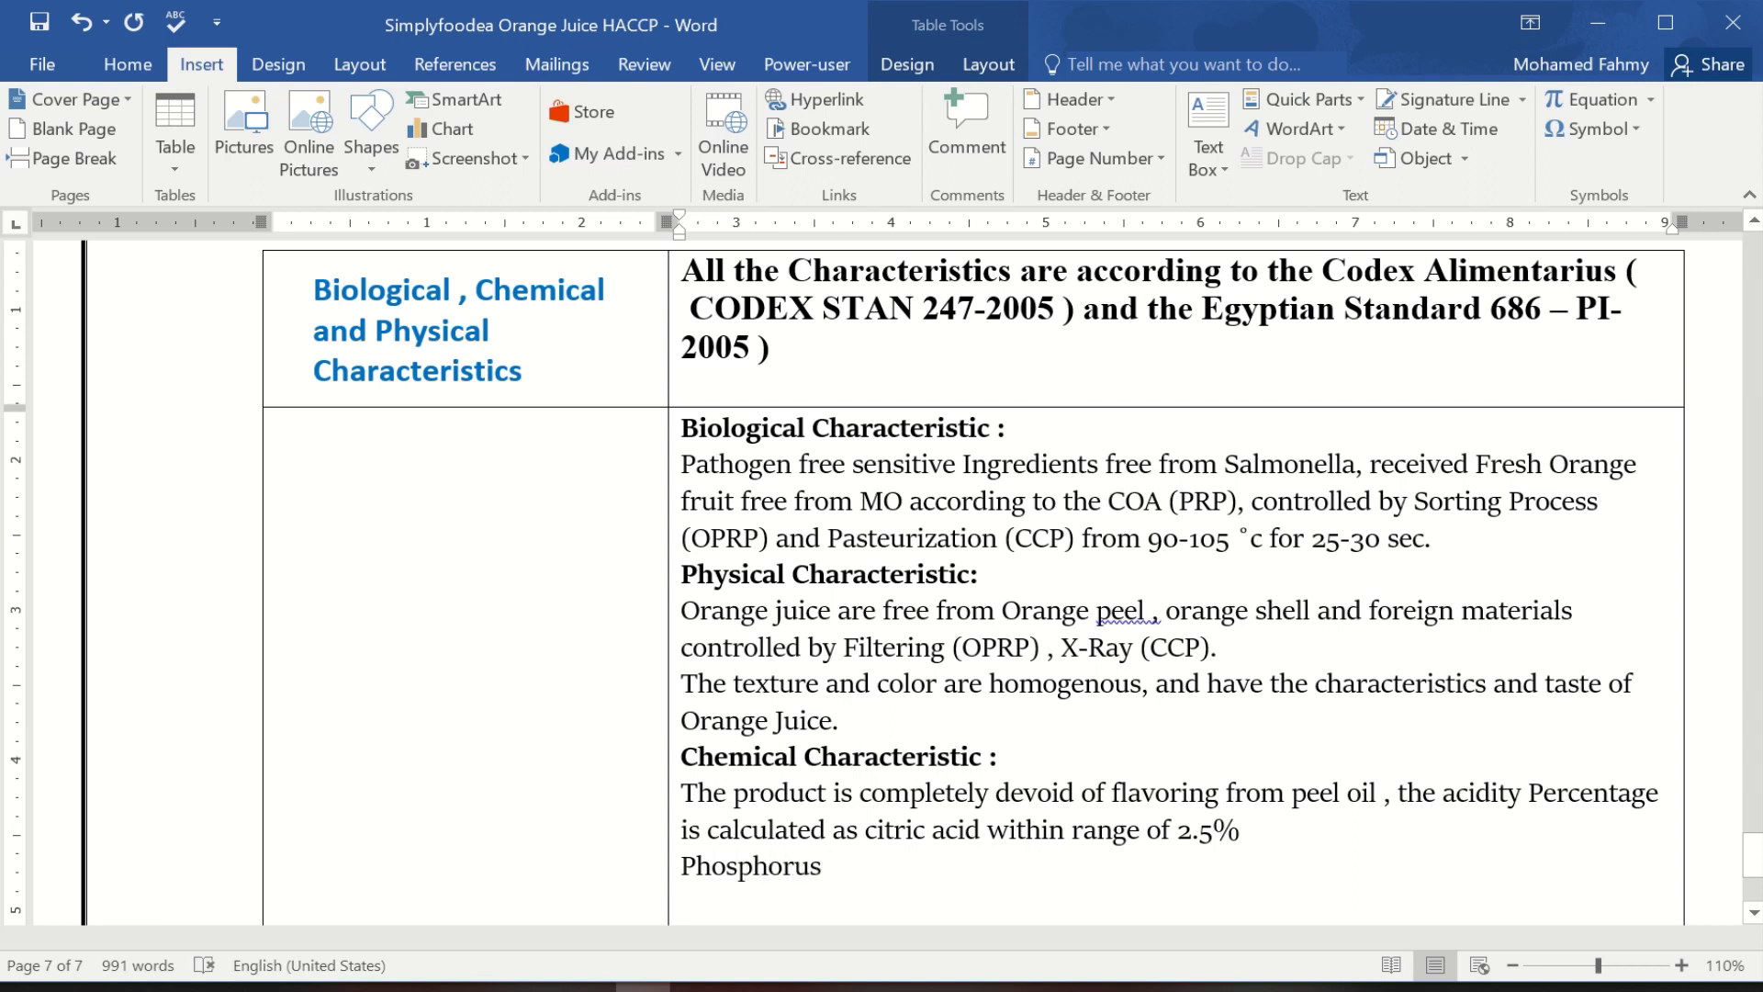
type("o.")
type("o")
type("35")
type("%")
key("Return")
type("Ash")
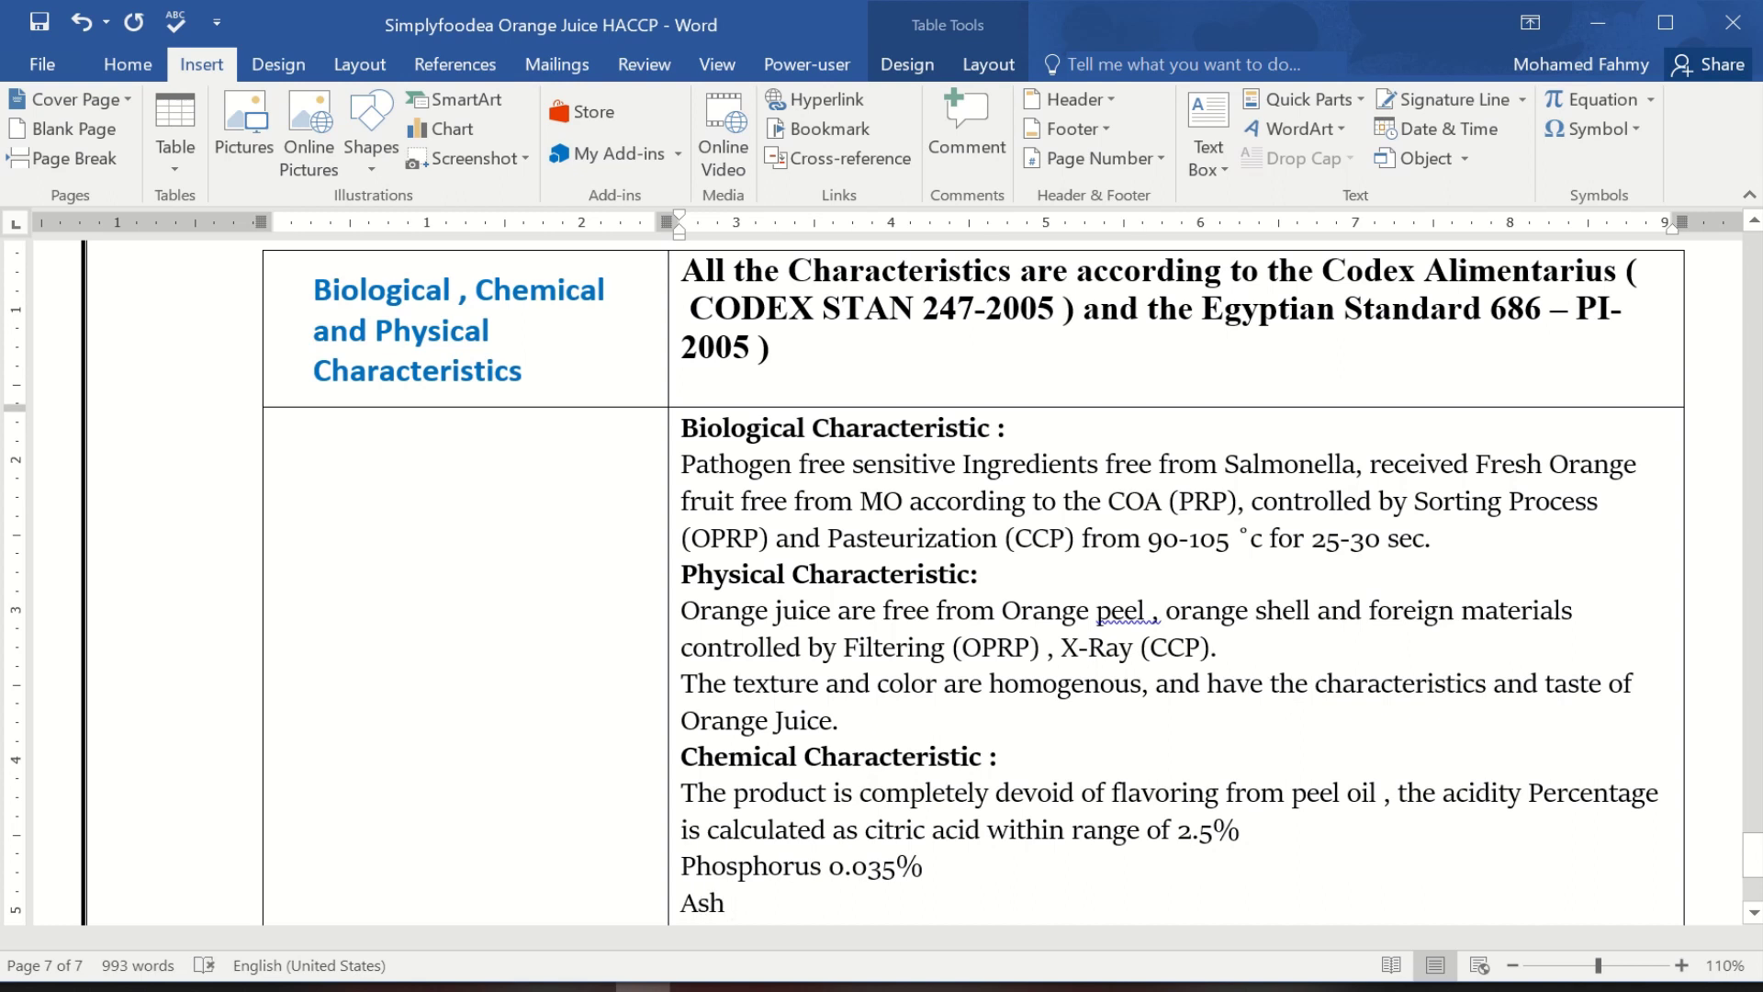
type(" 0.3 -")
type(" 0.6 %")
key("Return")
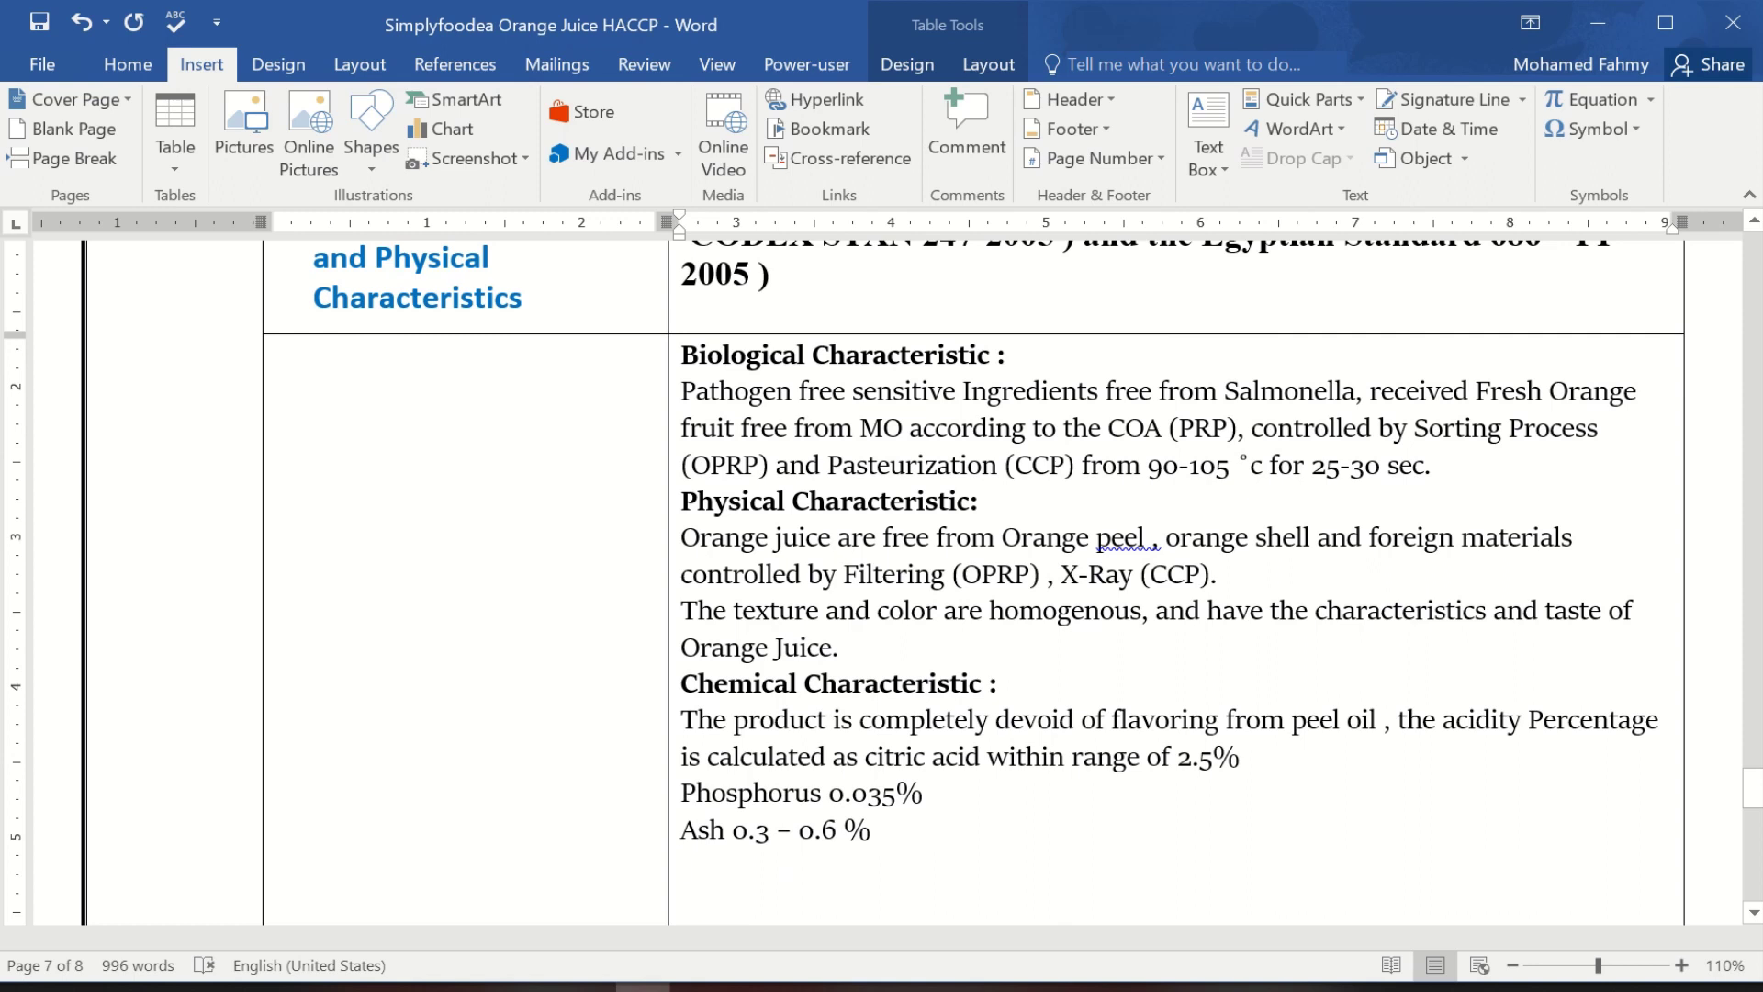
Write "Volatile Oil 0.4 milliliters / kg" below the Ash line, correcting the unit's flagged spelling, and start a new line.
type("Volatile Oil")
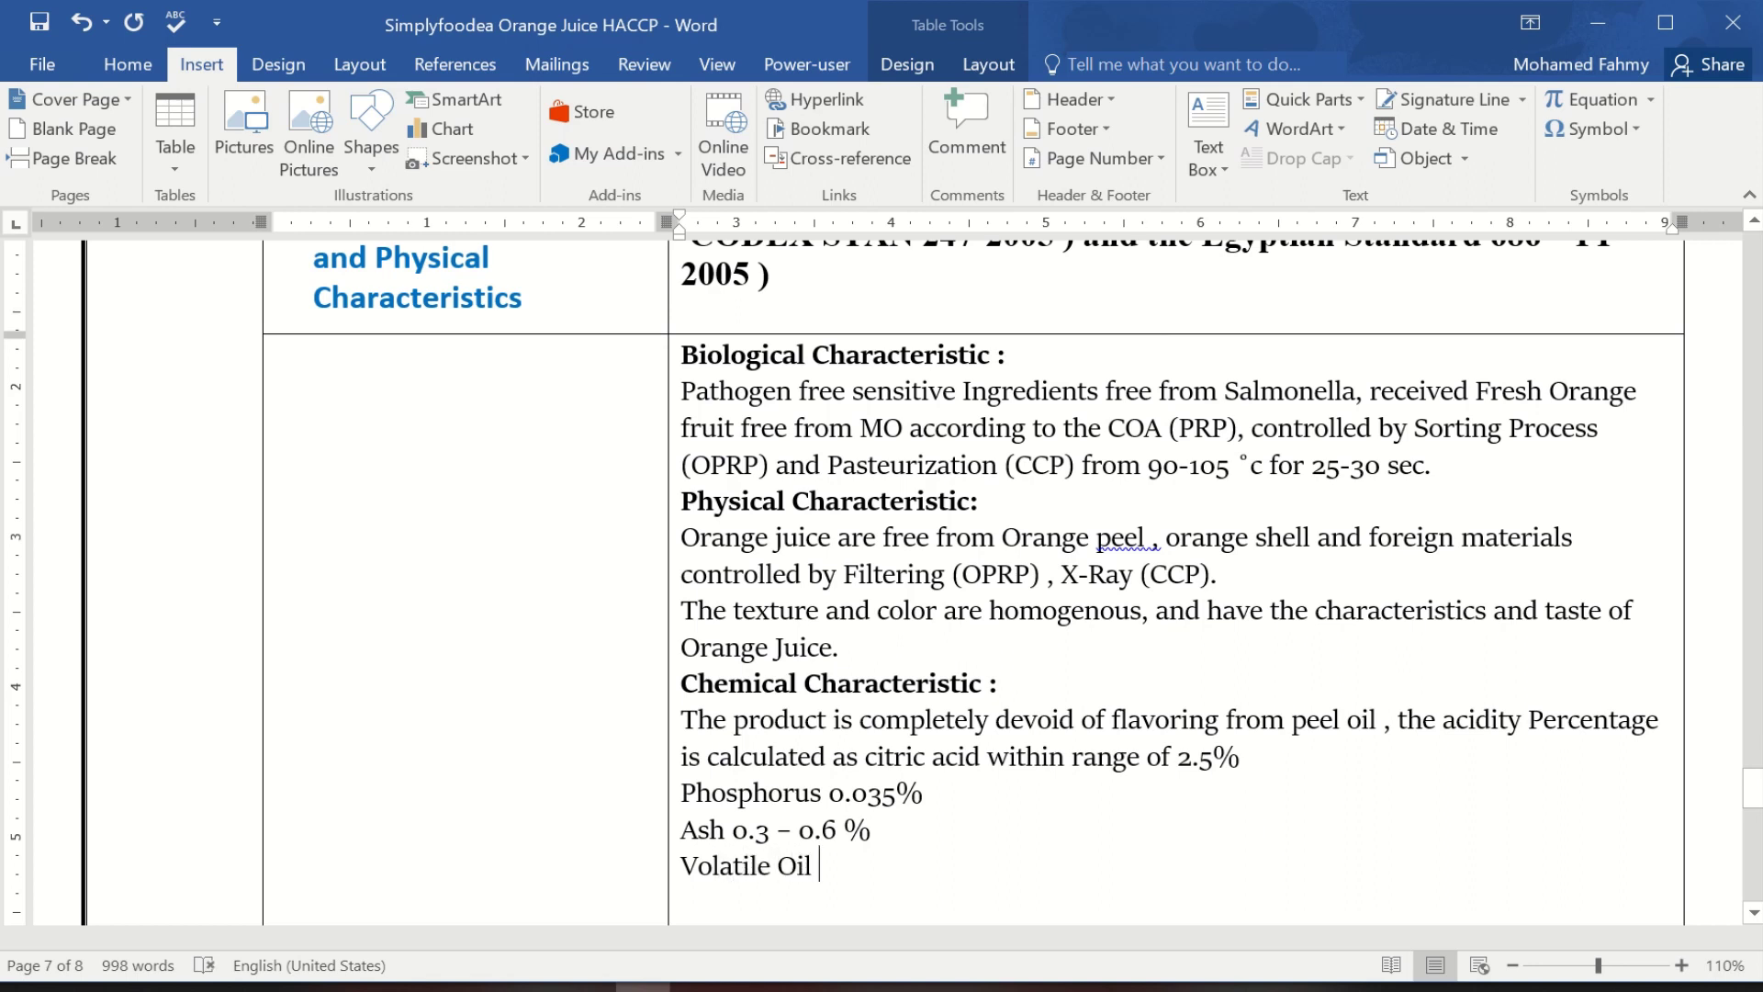
type(" 0.4 milli")
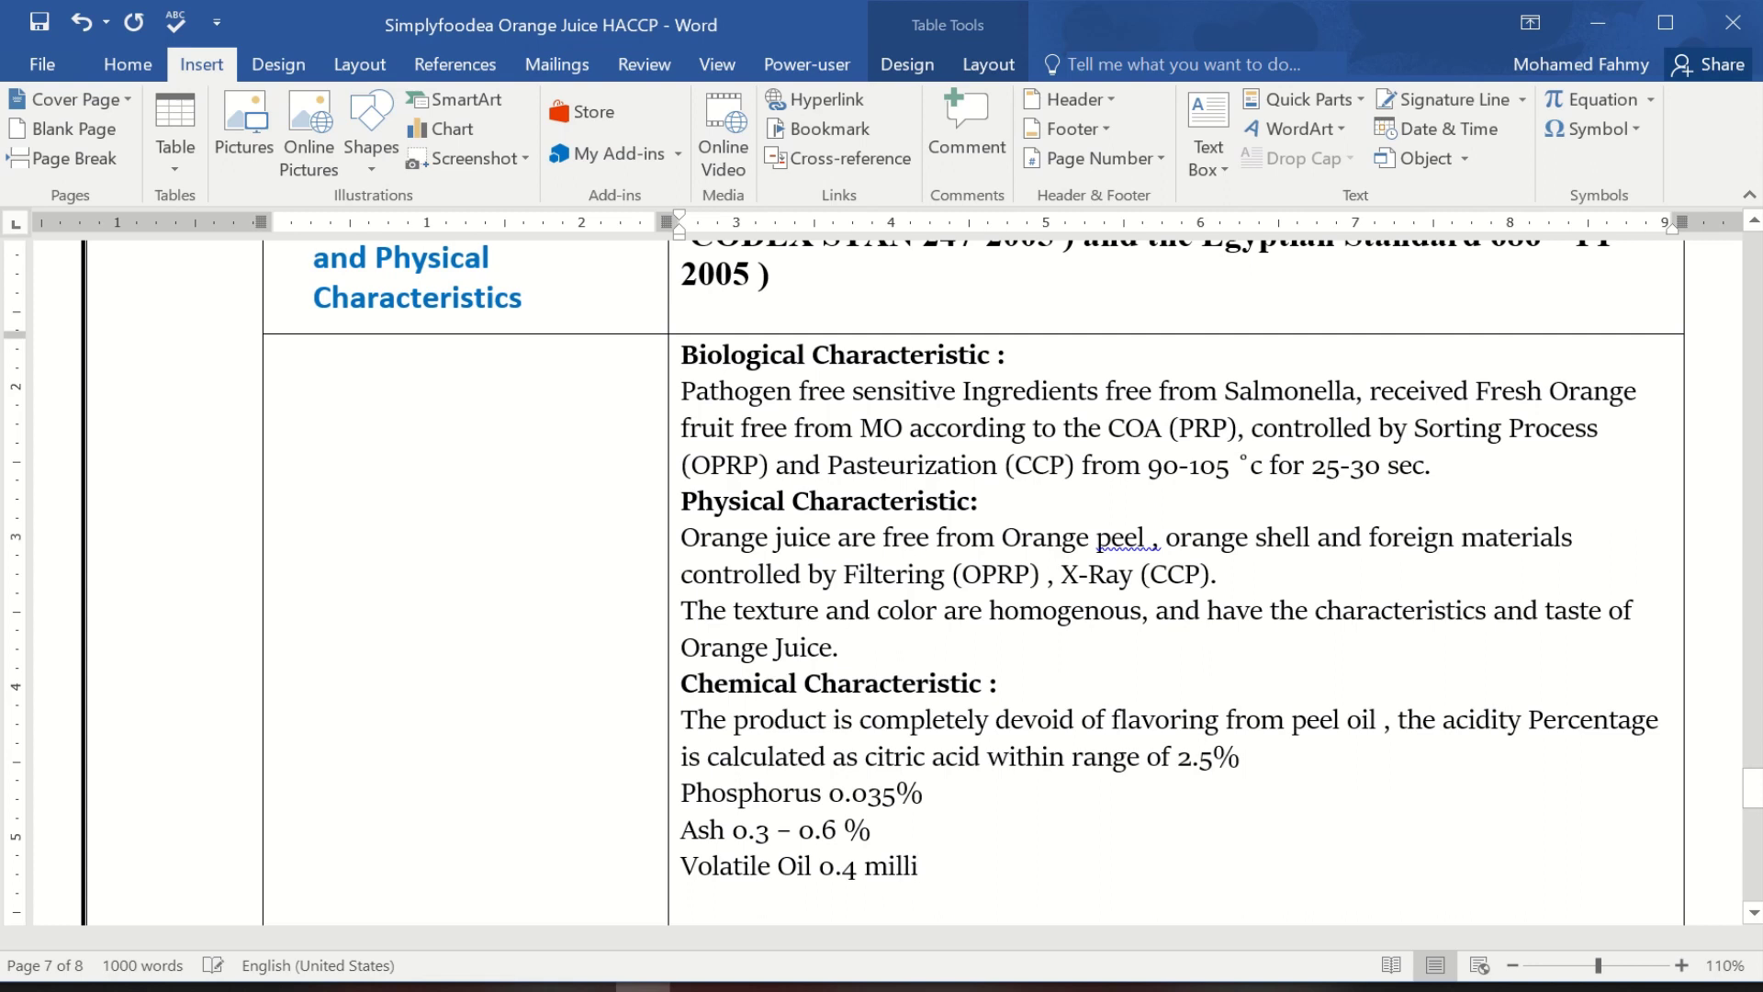
type("m")
key("BackSpace")
type("litres")
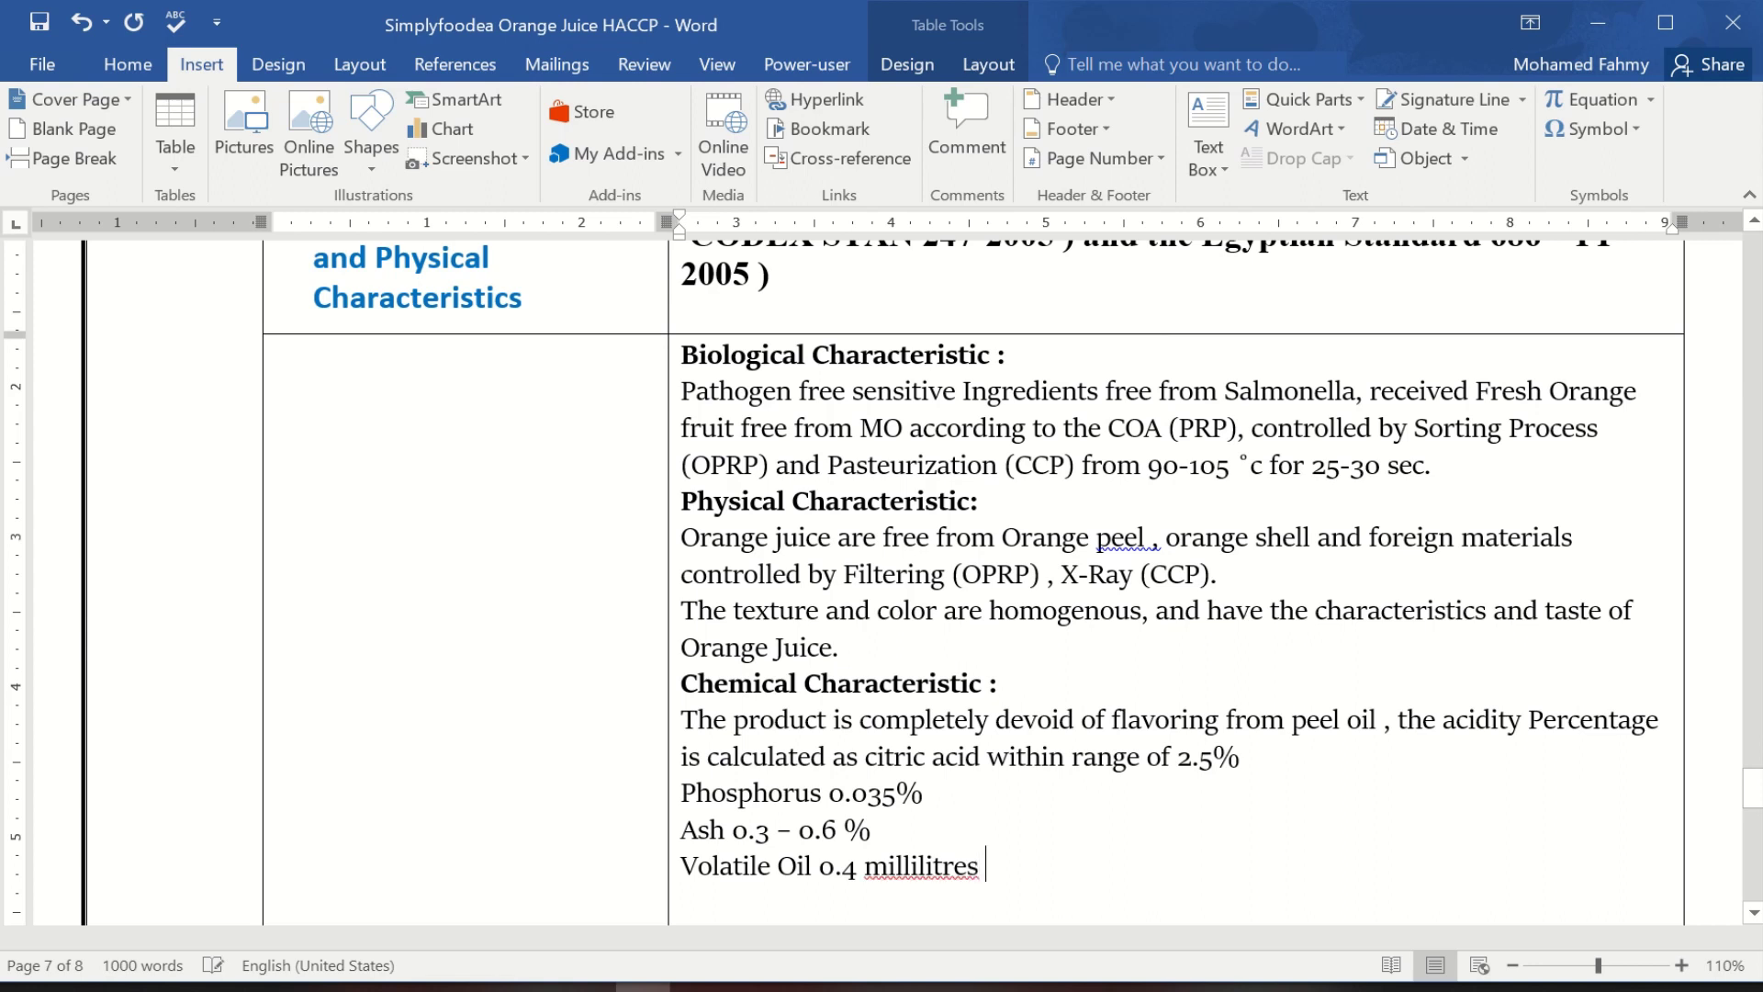
right_click(934, 866)
left_click(1060, 652)
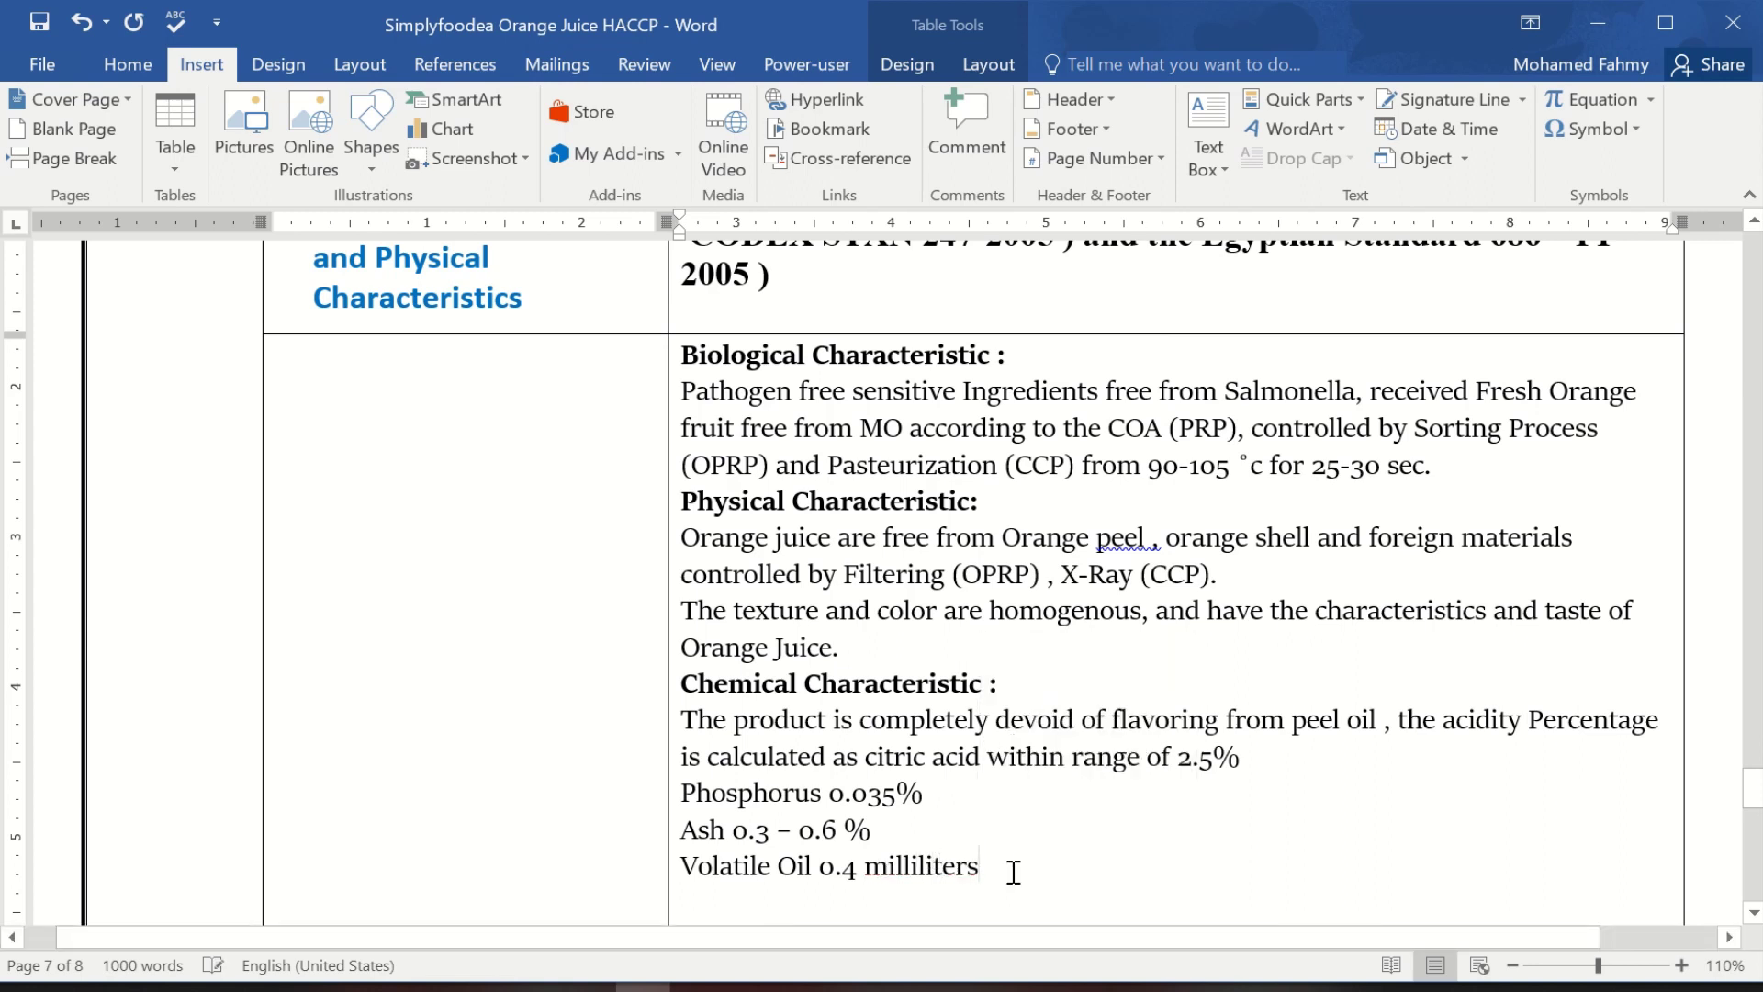
type("/ kg")
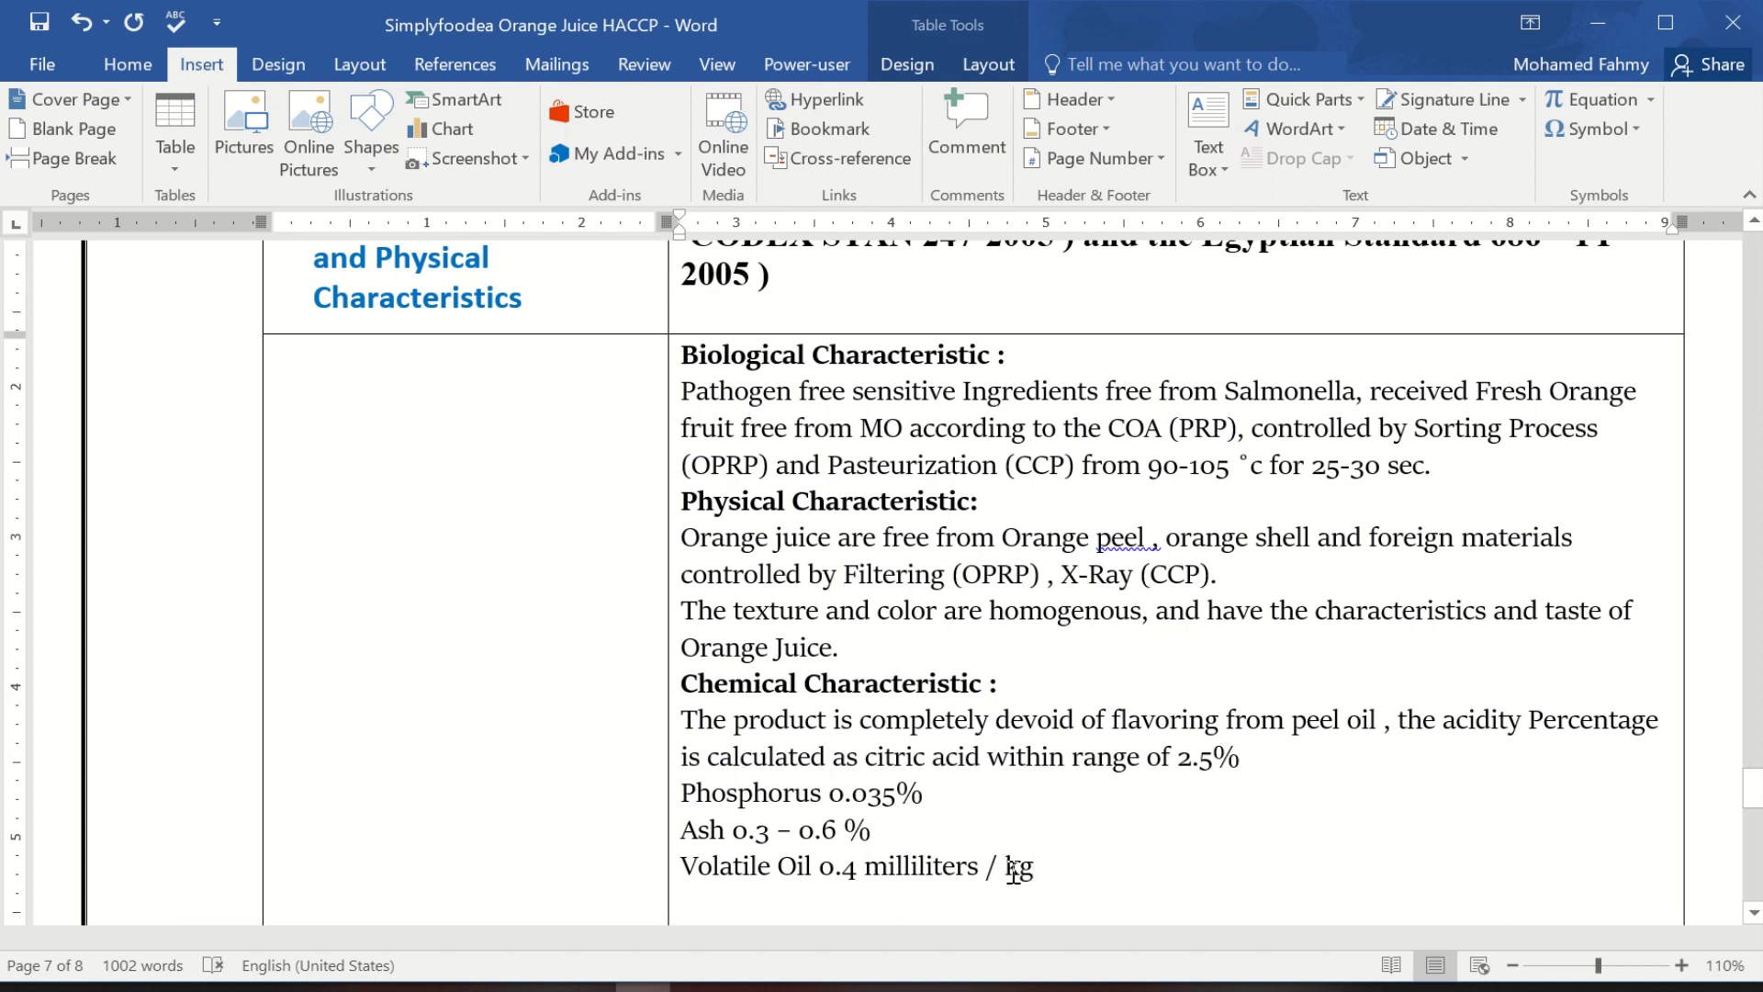
key("Return")
Add the bold heading "Contaminants :" below the Volatile Oil line.
type("Contaminants")
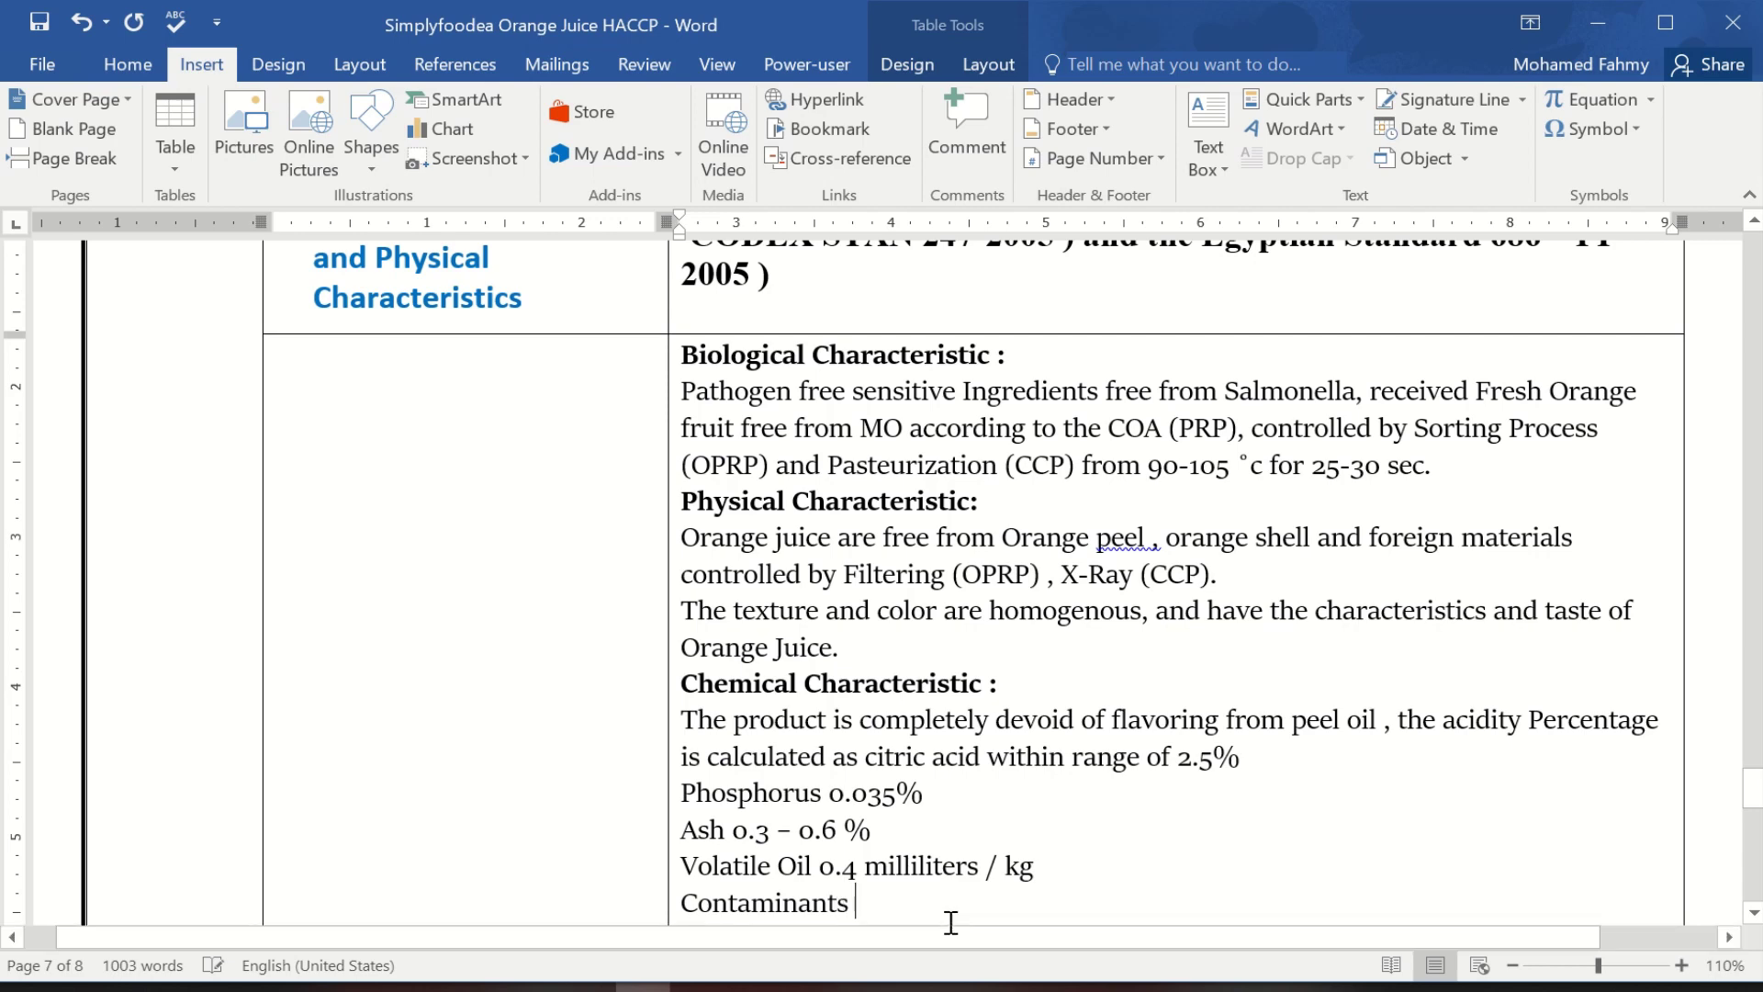
double_click(787, 902)
left_click(802, 868)
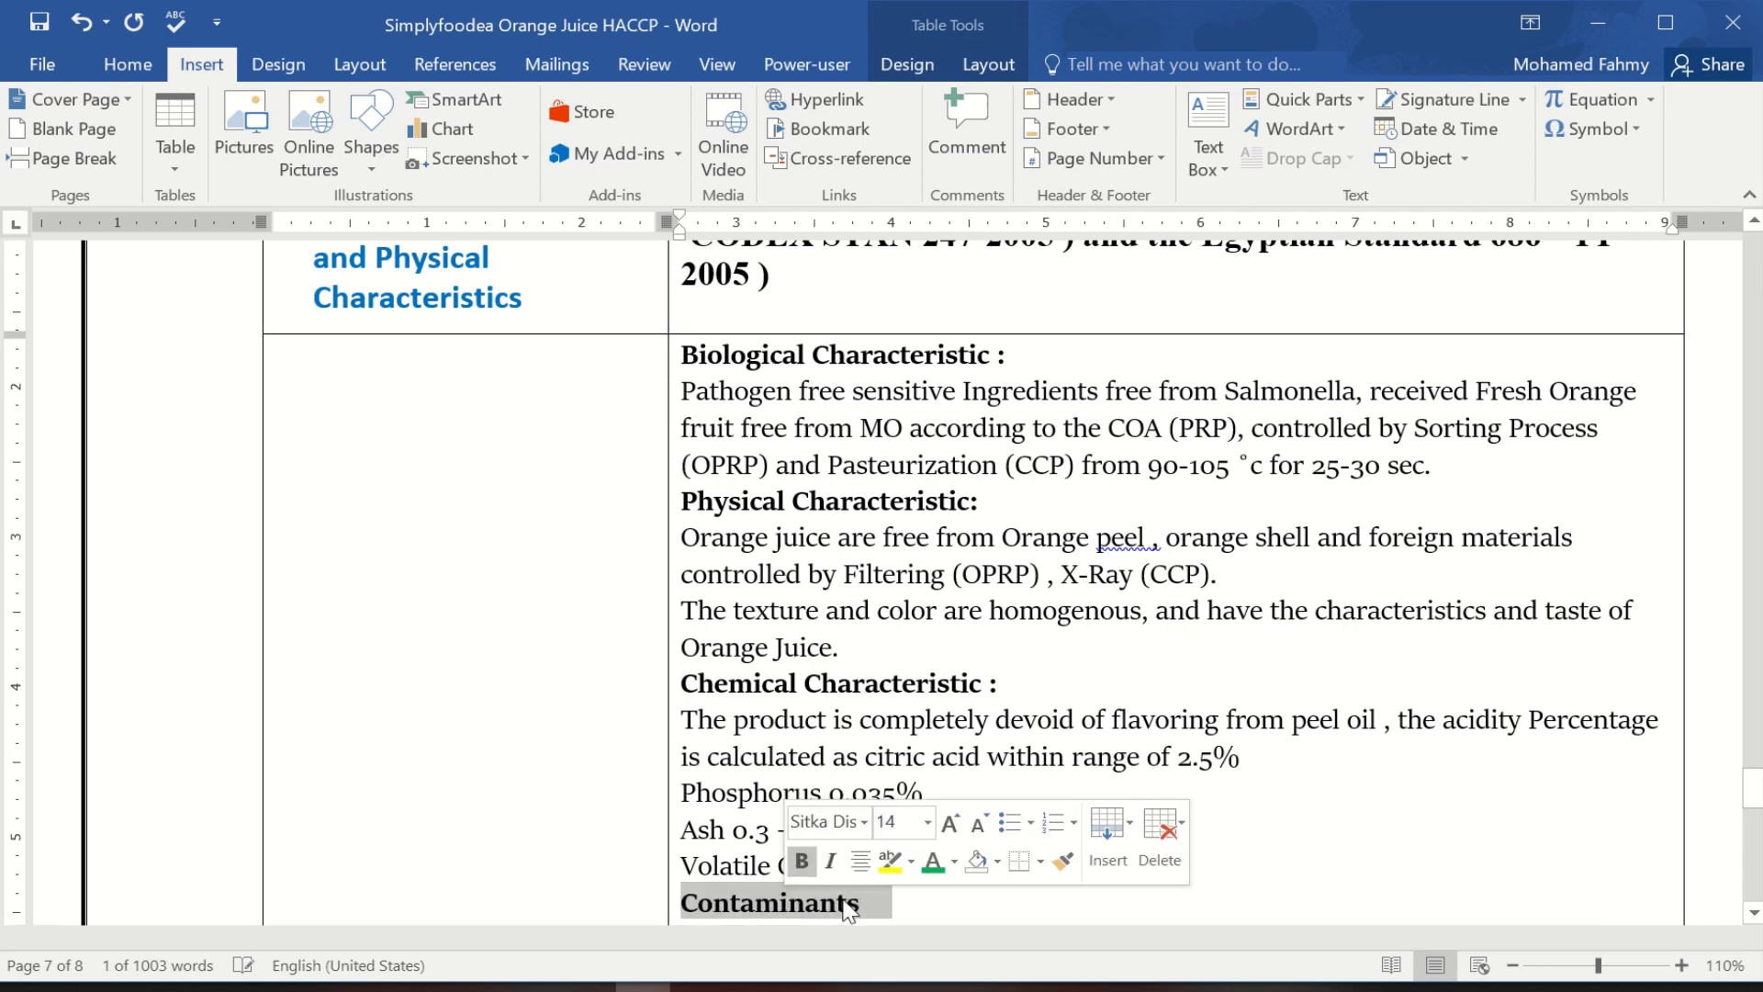
key("Right")
scroll(918, 698, "down", 2)
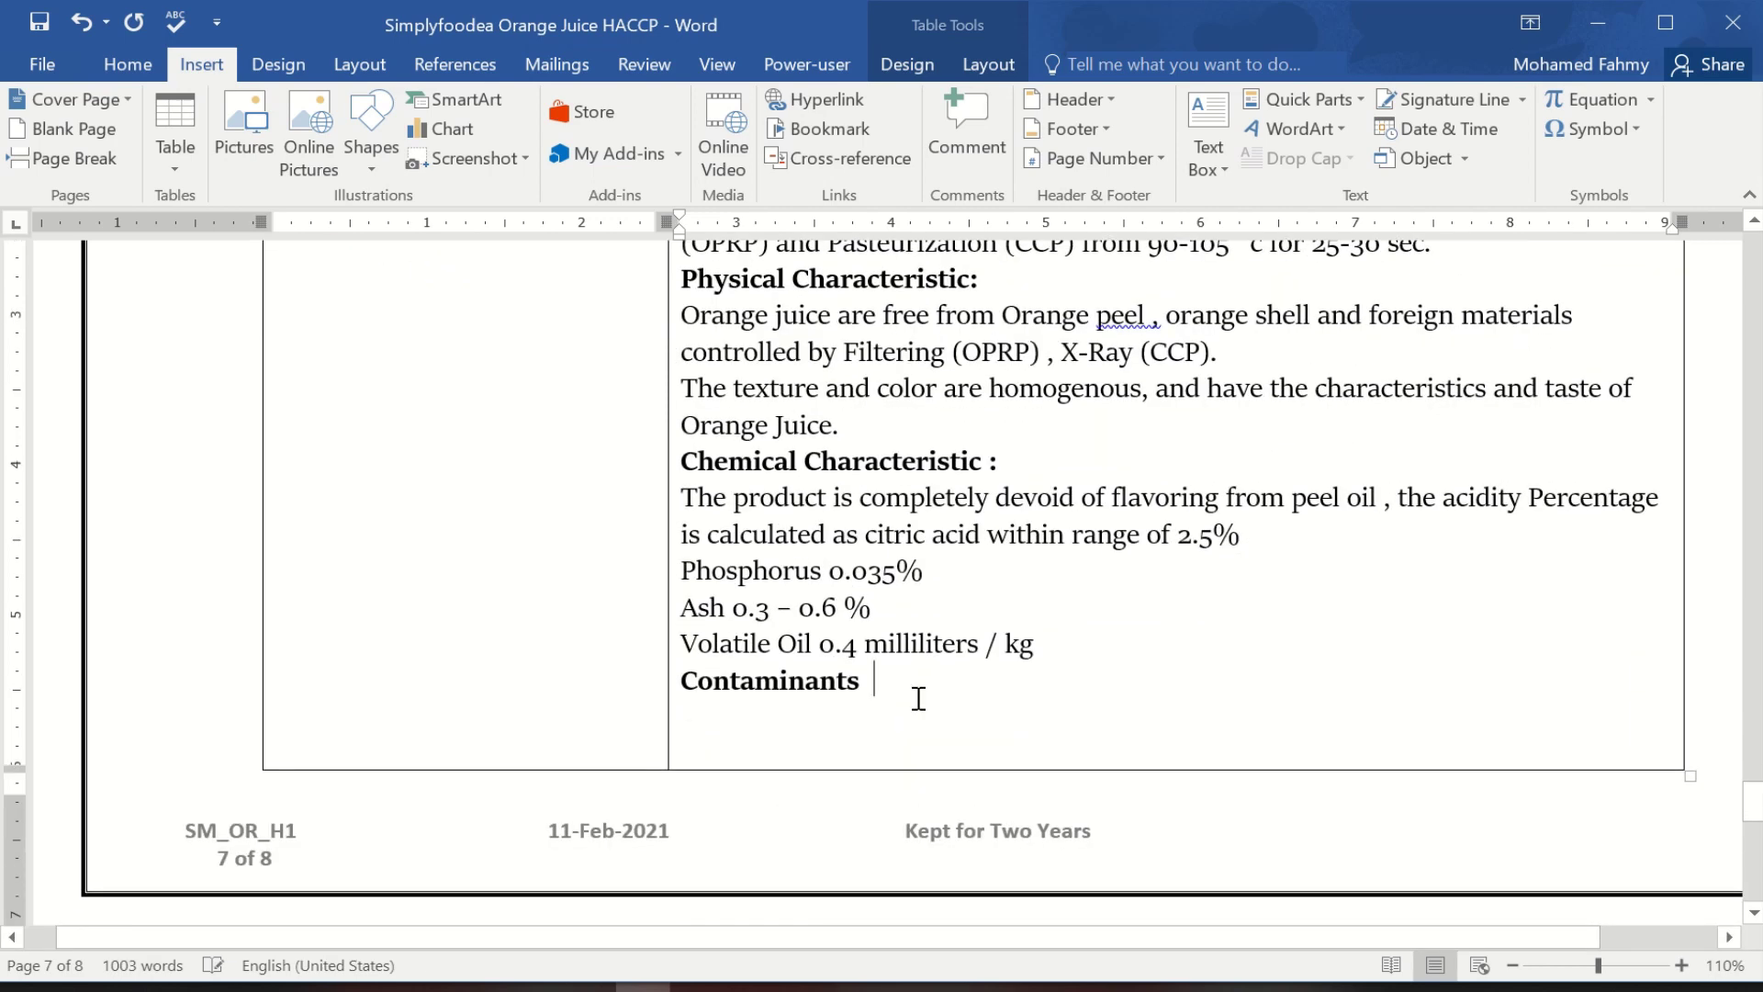
type(": ")
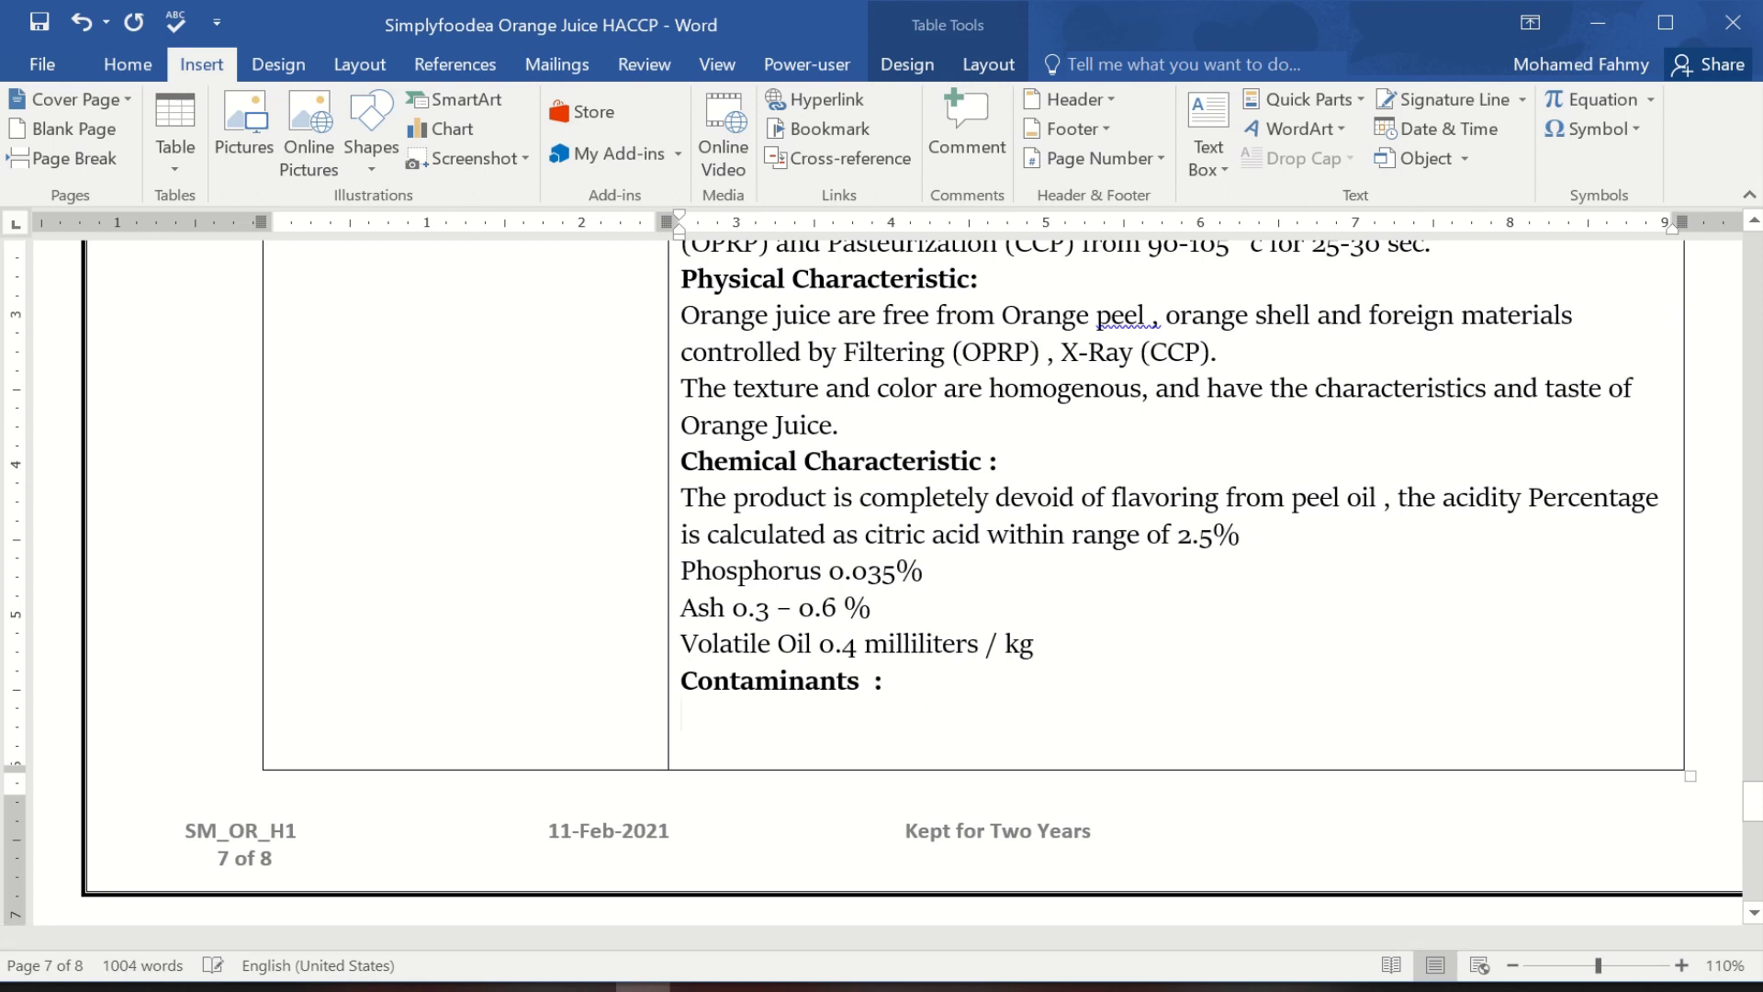
Below the heading, write "Arsenic , Lead , Copper , Zinc , Iron , Tin , Sum of Copper , Zinc and Iron" and "Sulphur Dioxide" on two lines.
type("Arsenic , Lead , ")
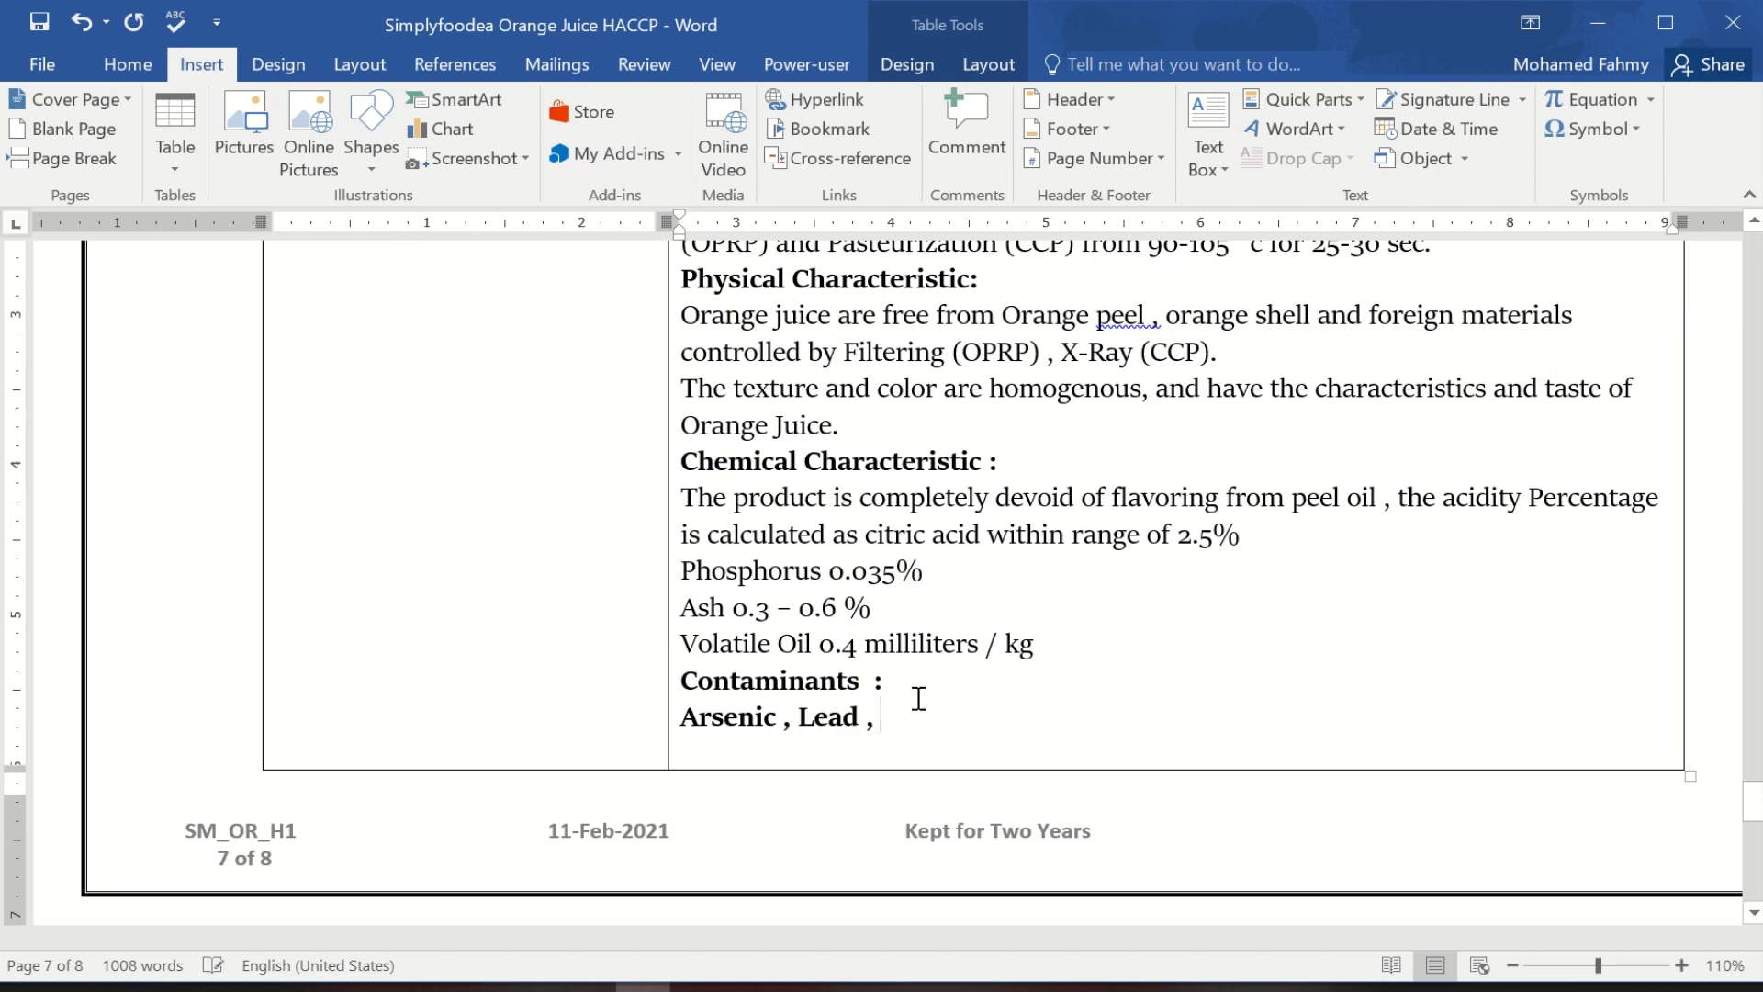
type("Copper , Zo")
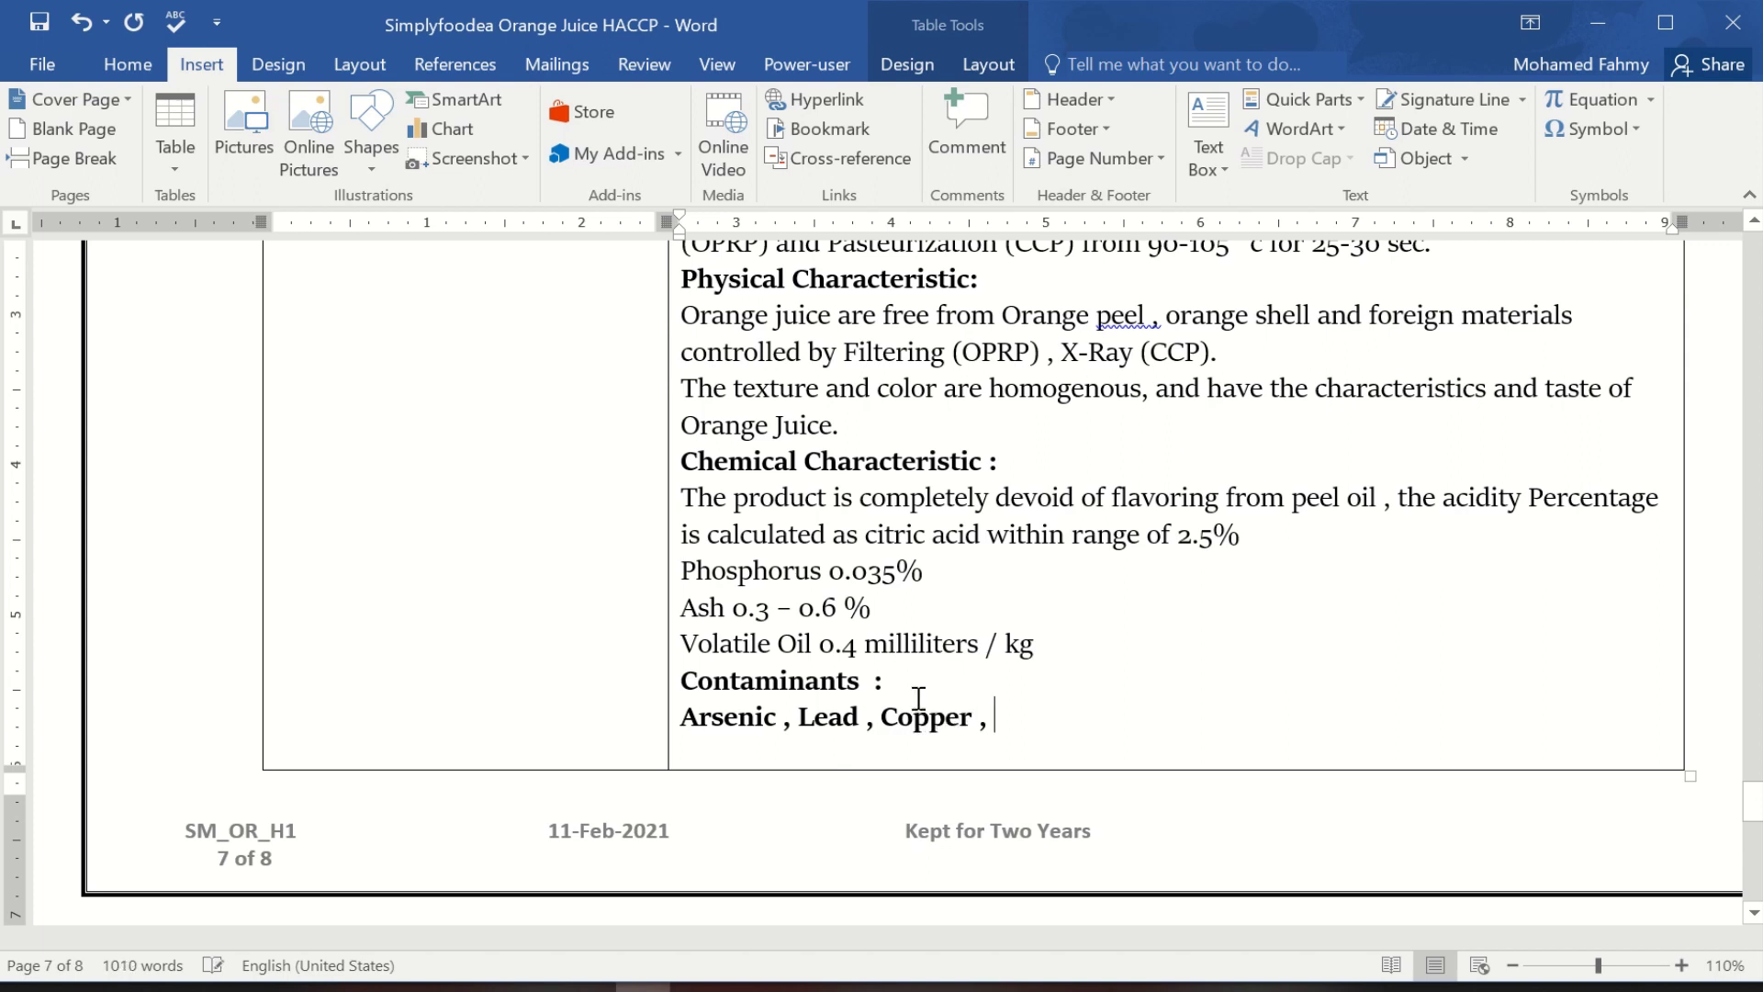
key("BackSpace")
type("inc , Iron ,")
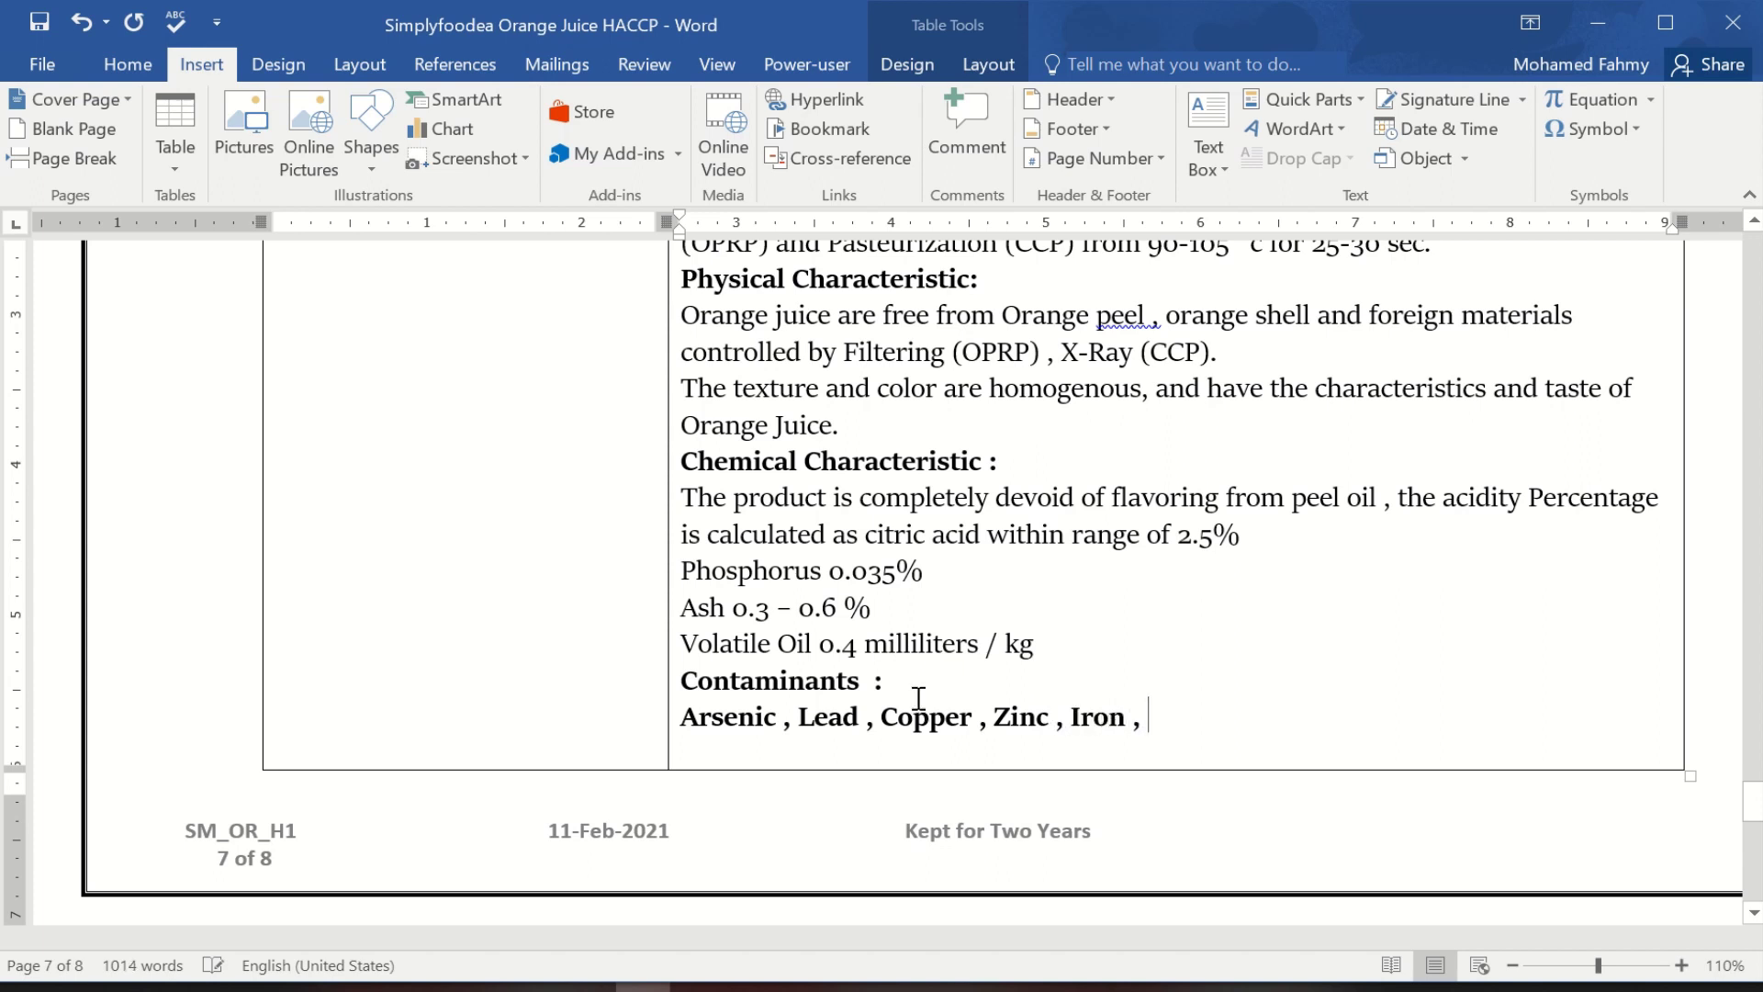
type(" Tin , Sum of")
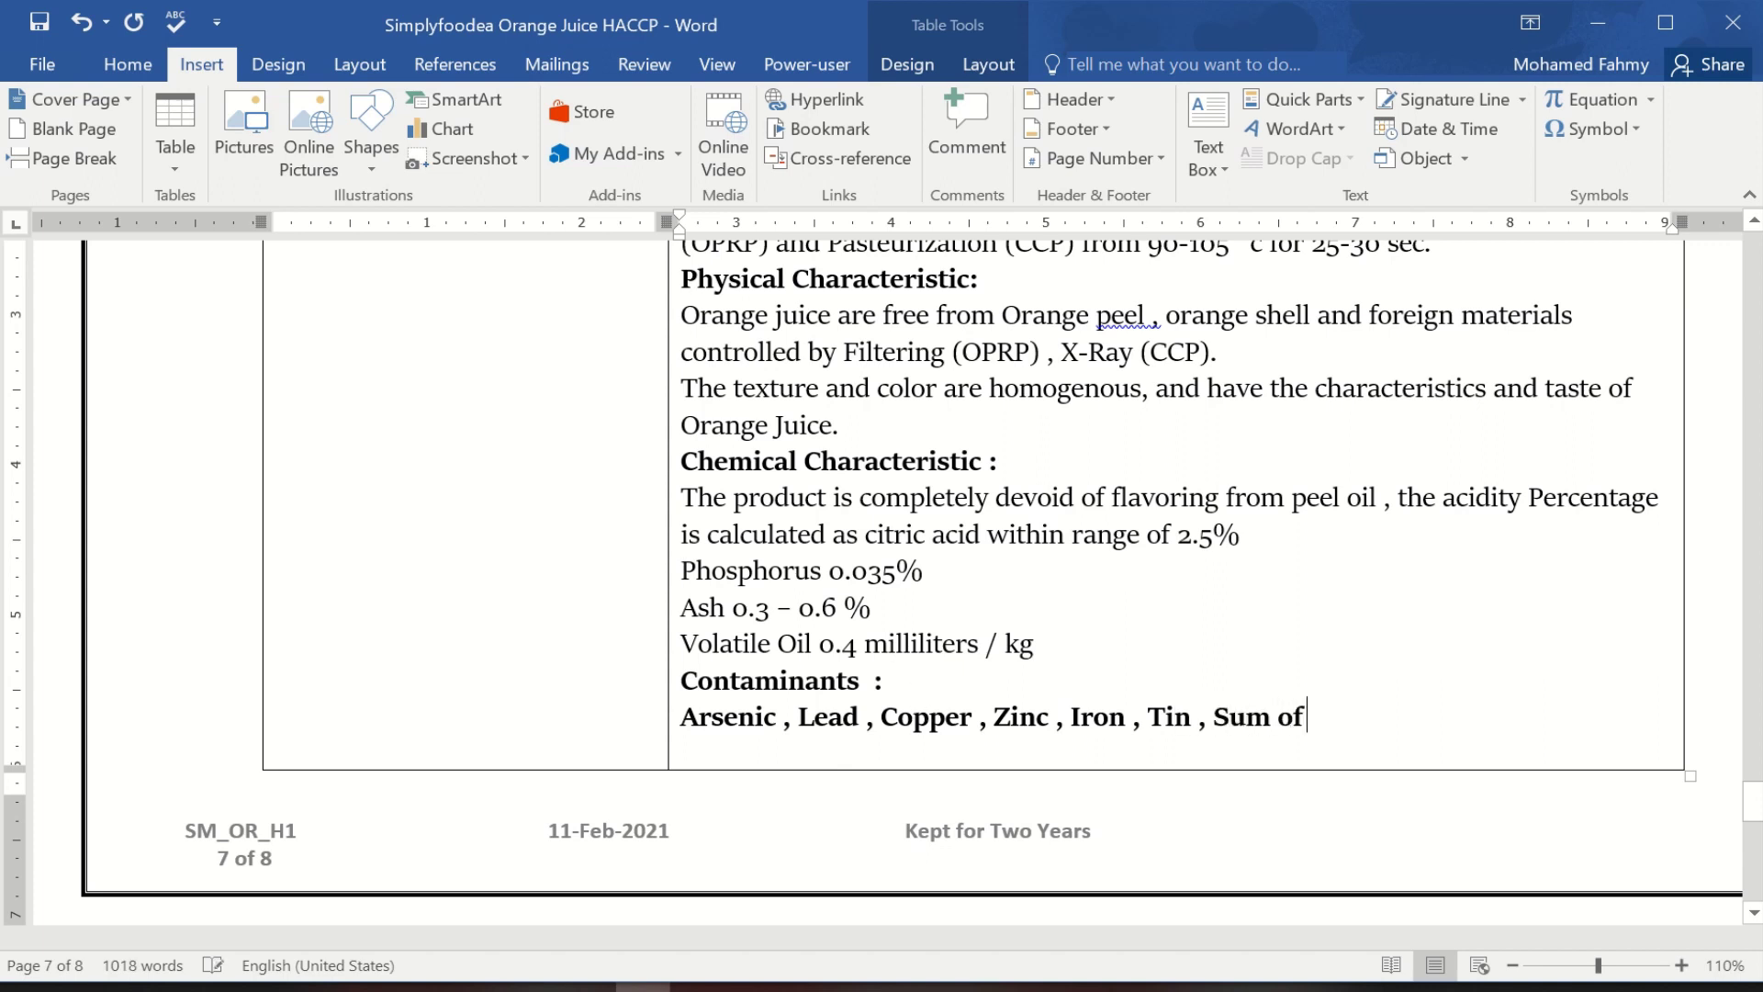
type(" Copper , Zo")
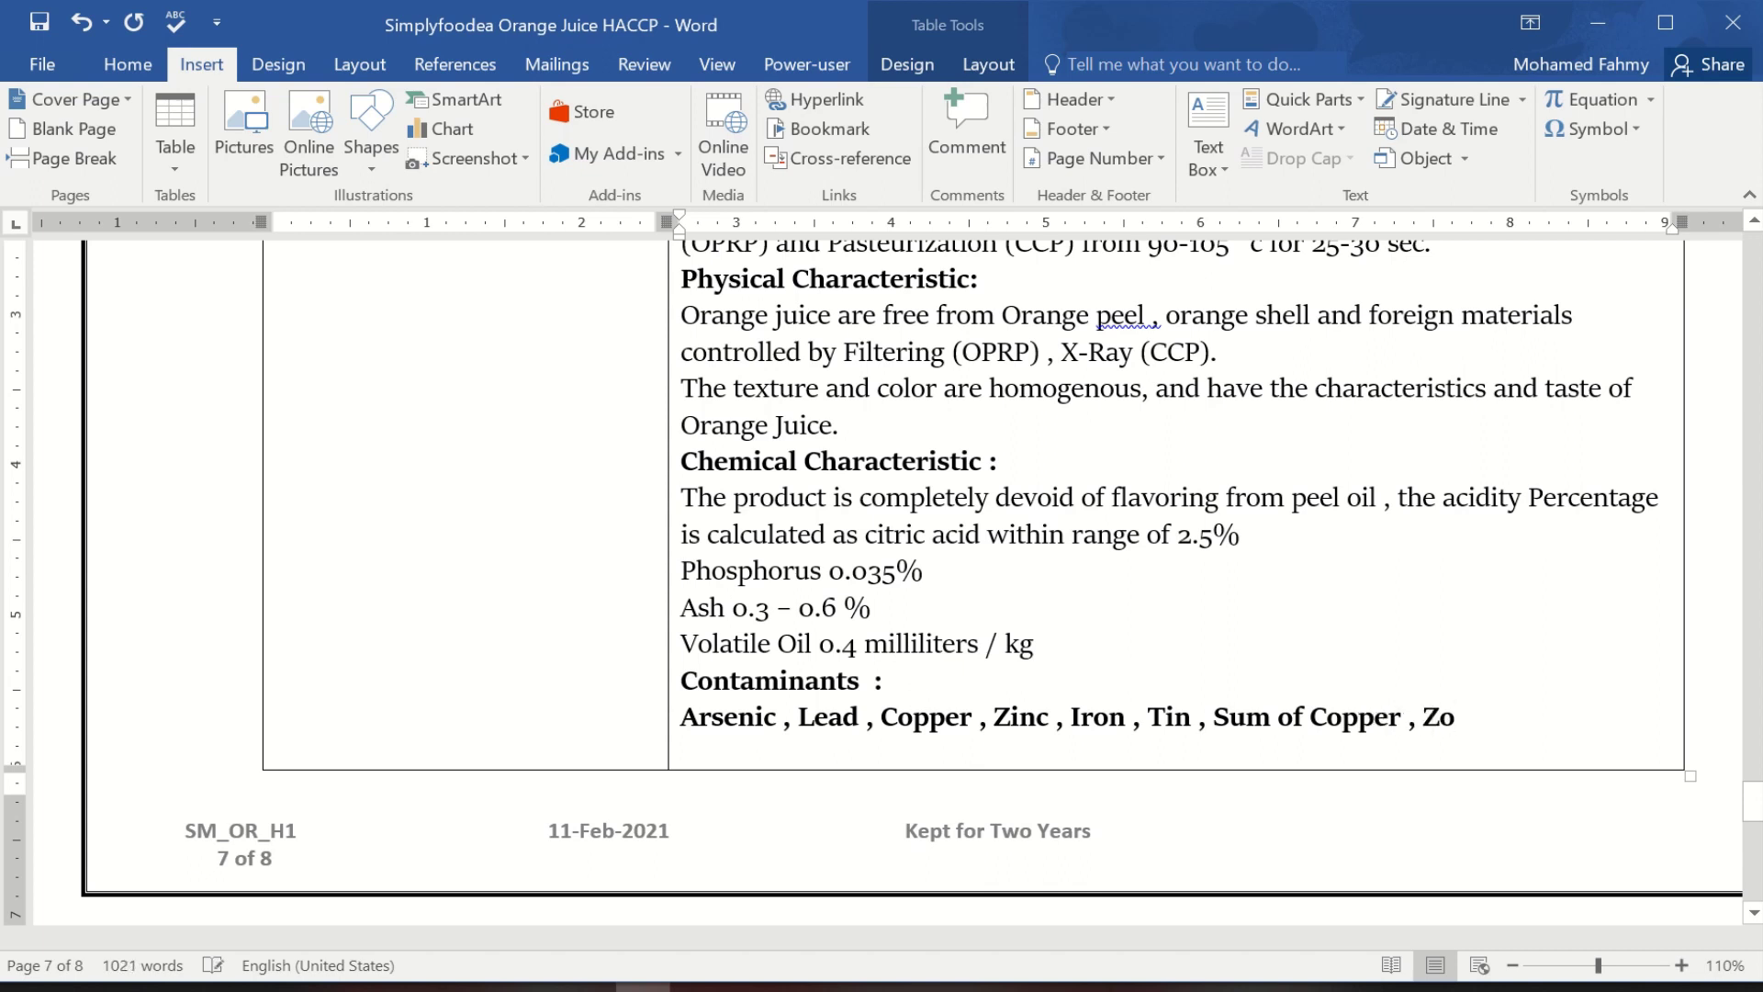
key("BackSpace")
type("inc and Iron")
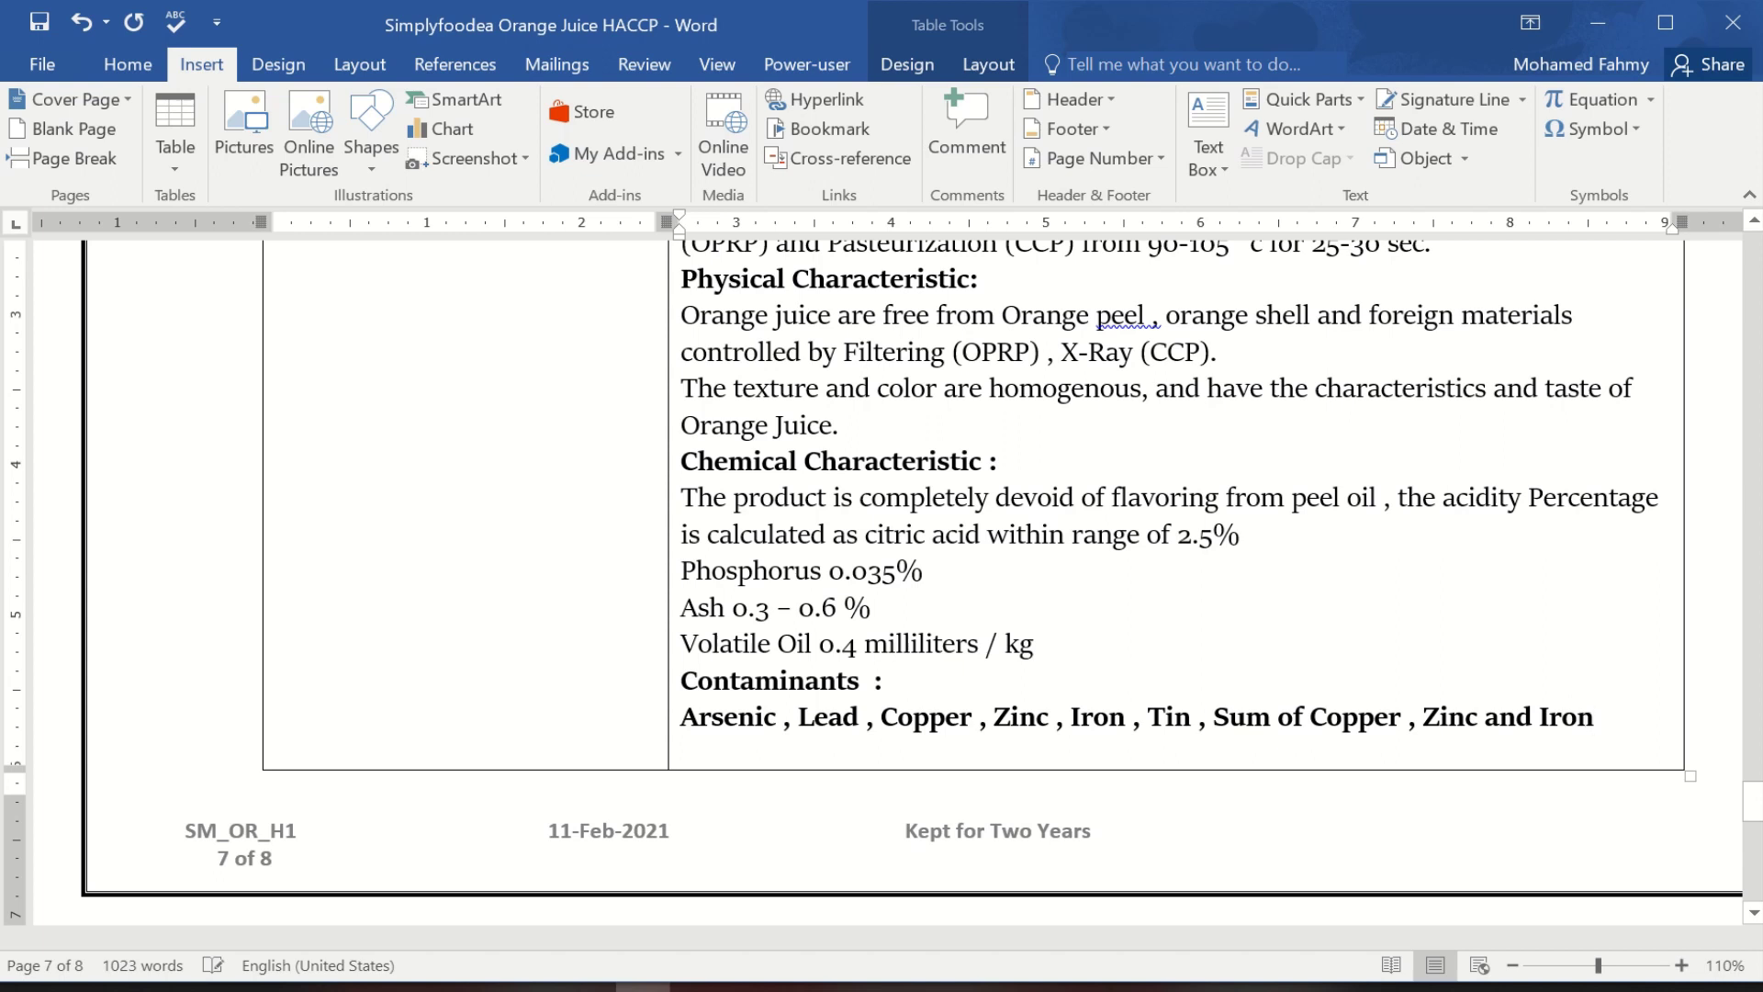
key("Return")
type("Sulphur")
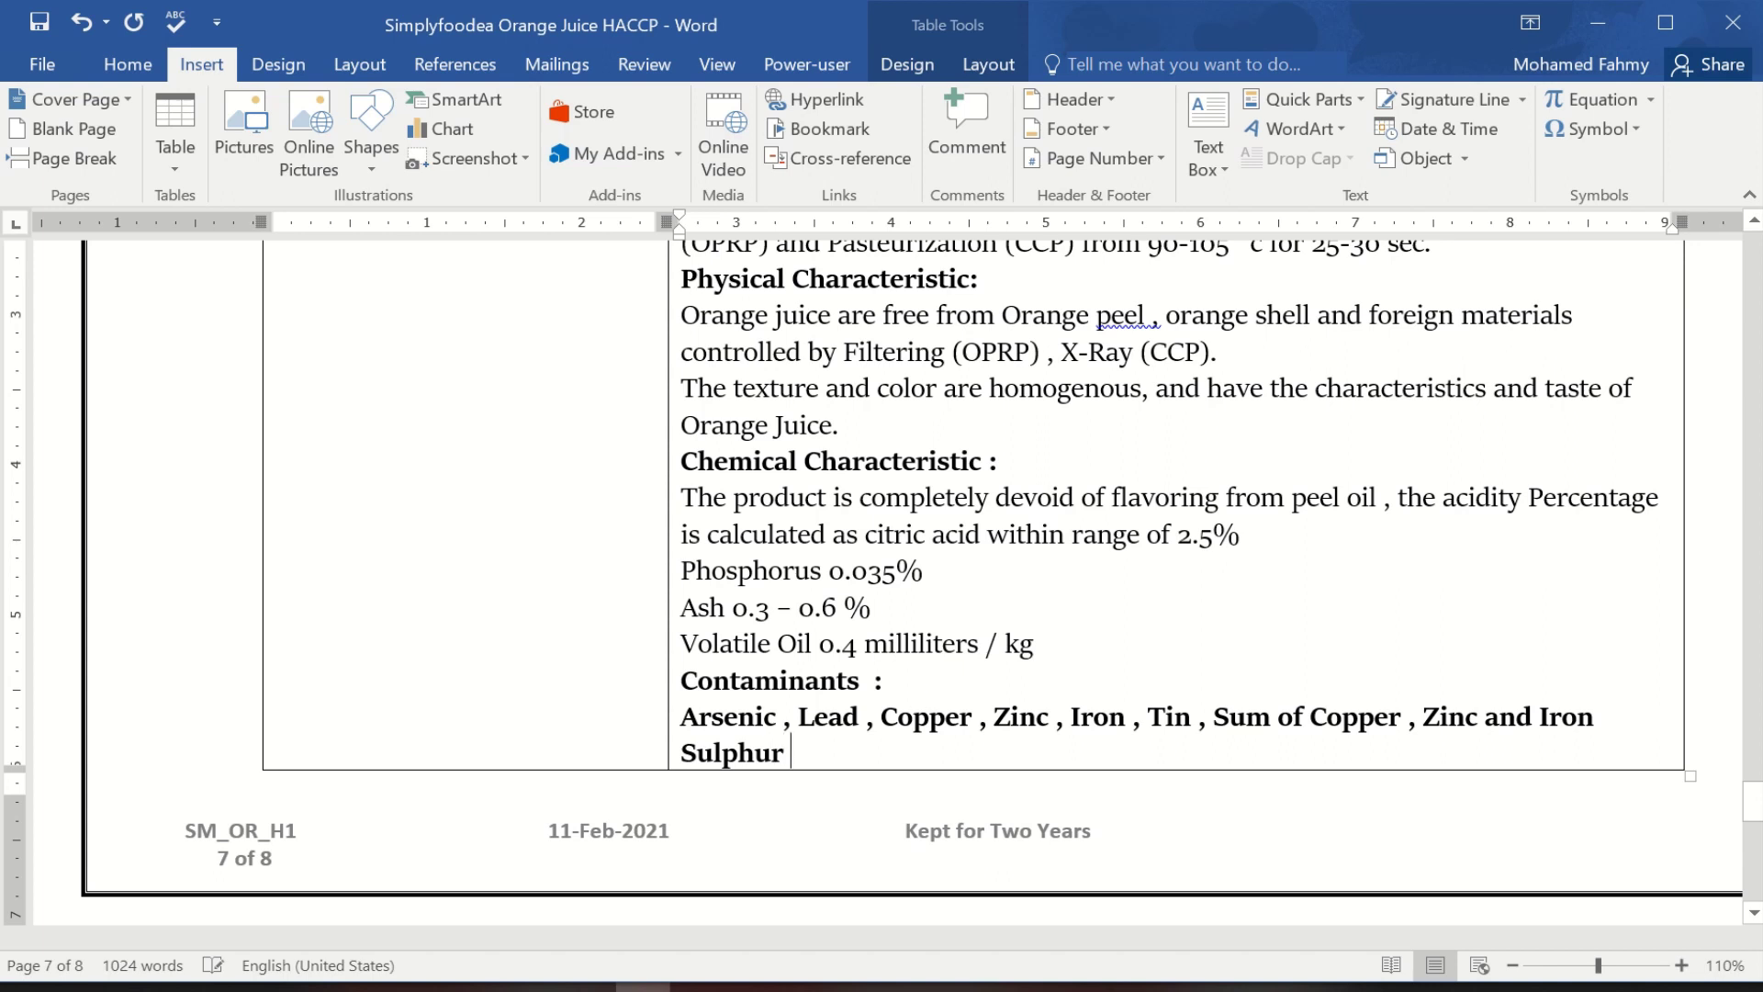
type(" Dioxide")
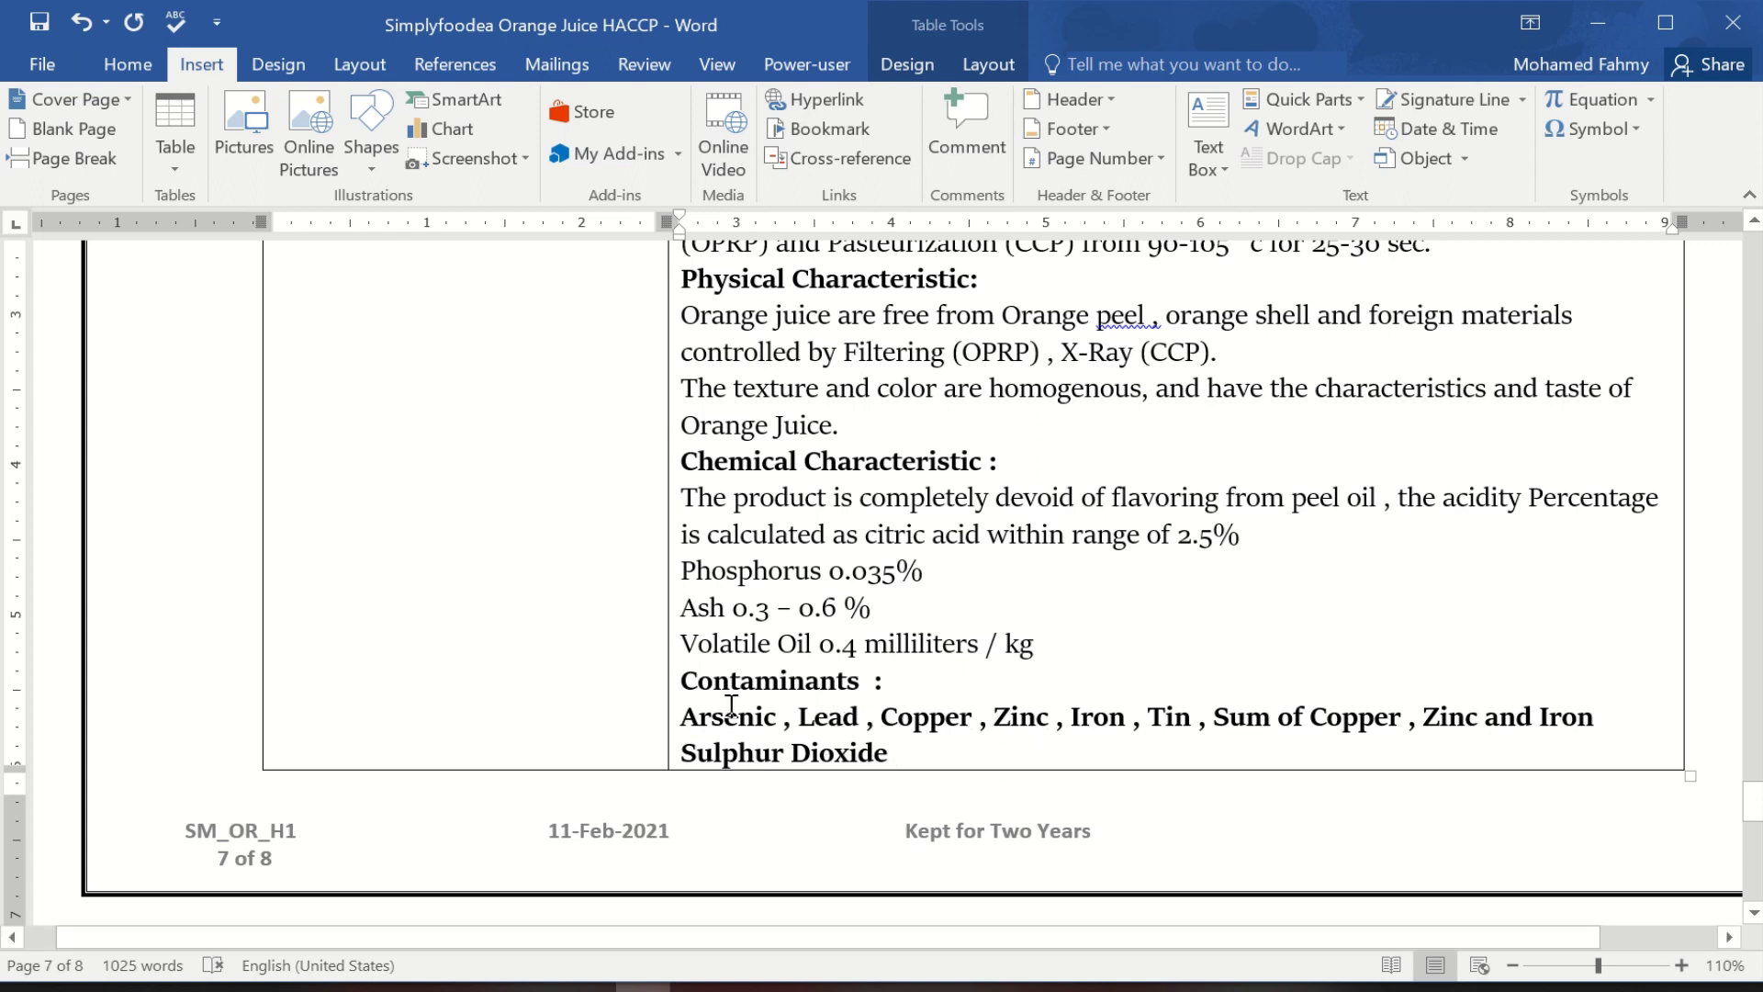
Remove the bold from the two contaminant lines and copy the citric acid sentence's formatting onto them.
left_click_drag(698, 720, 905, 756)
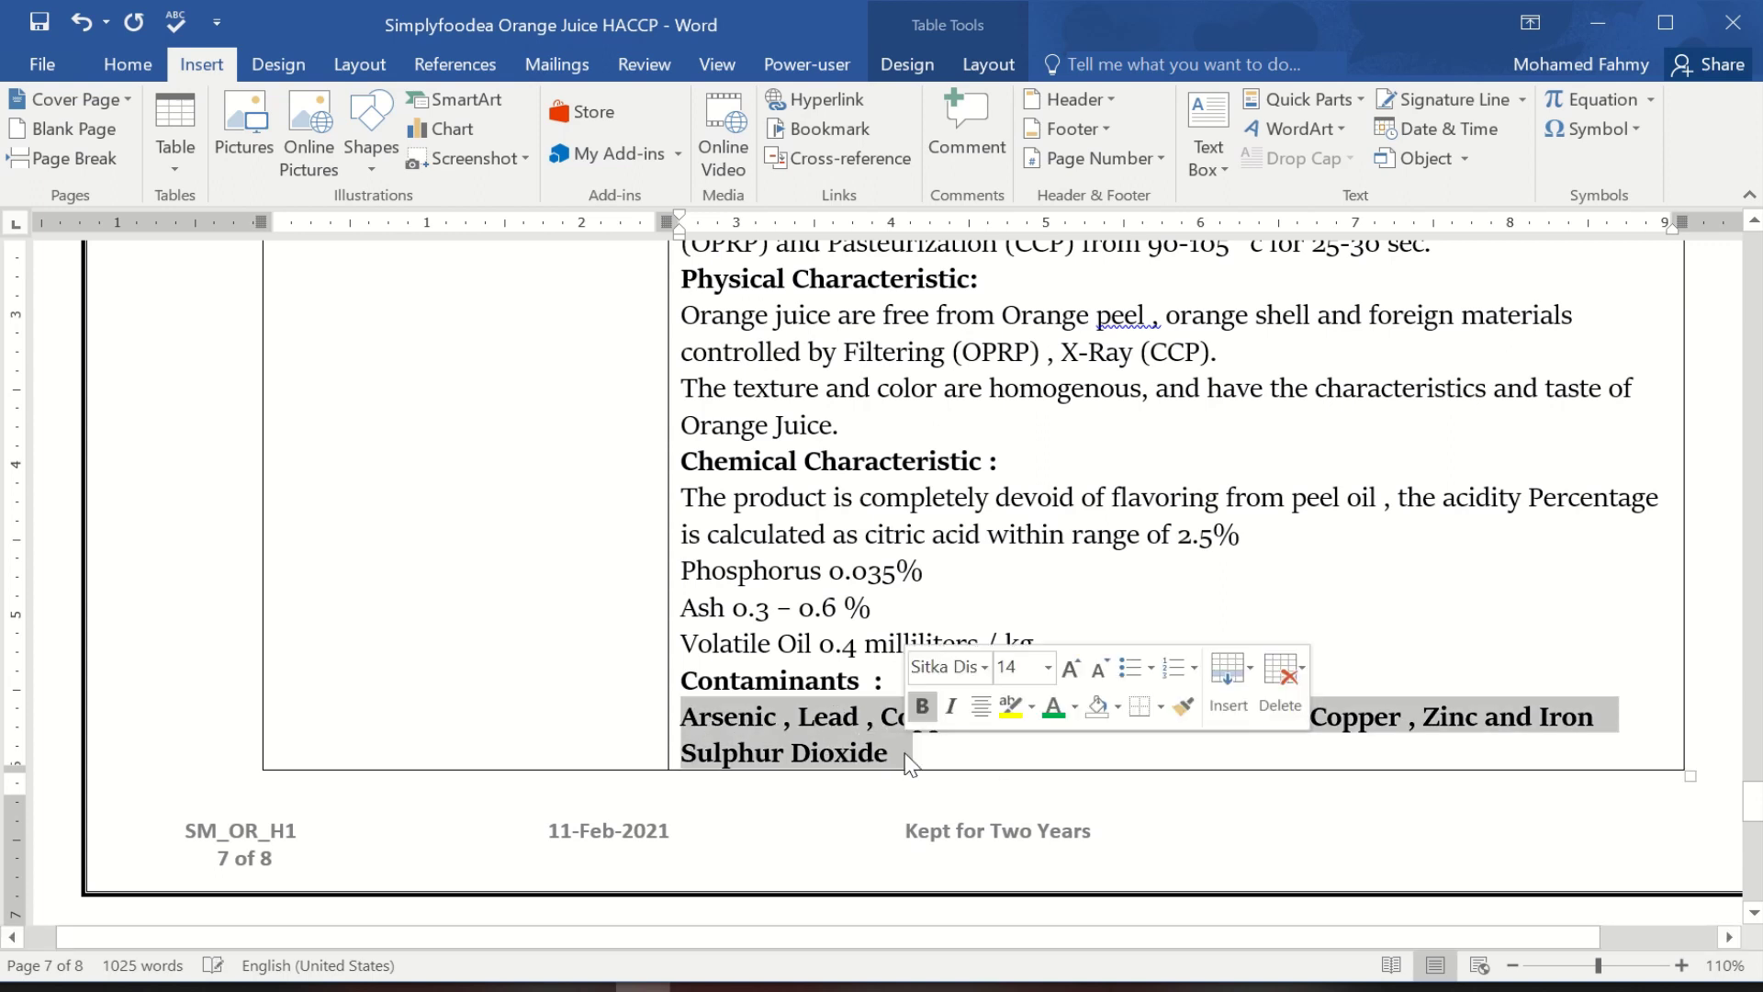
left_click(922, 705)
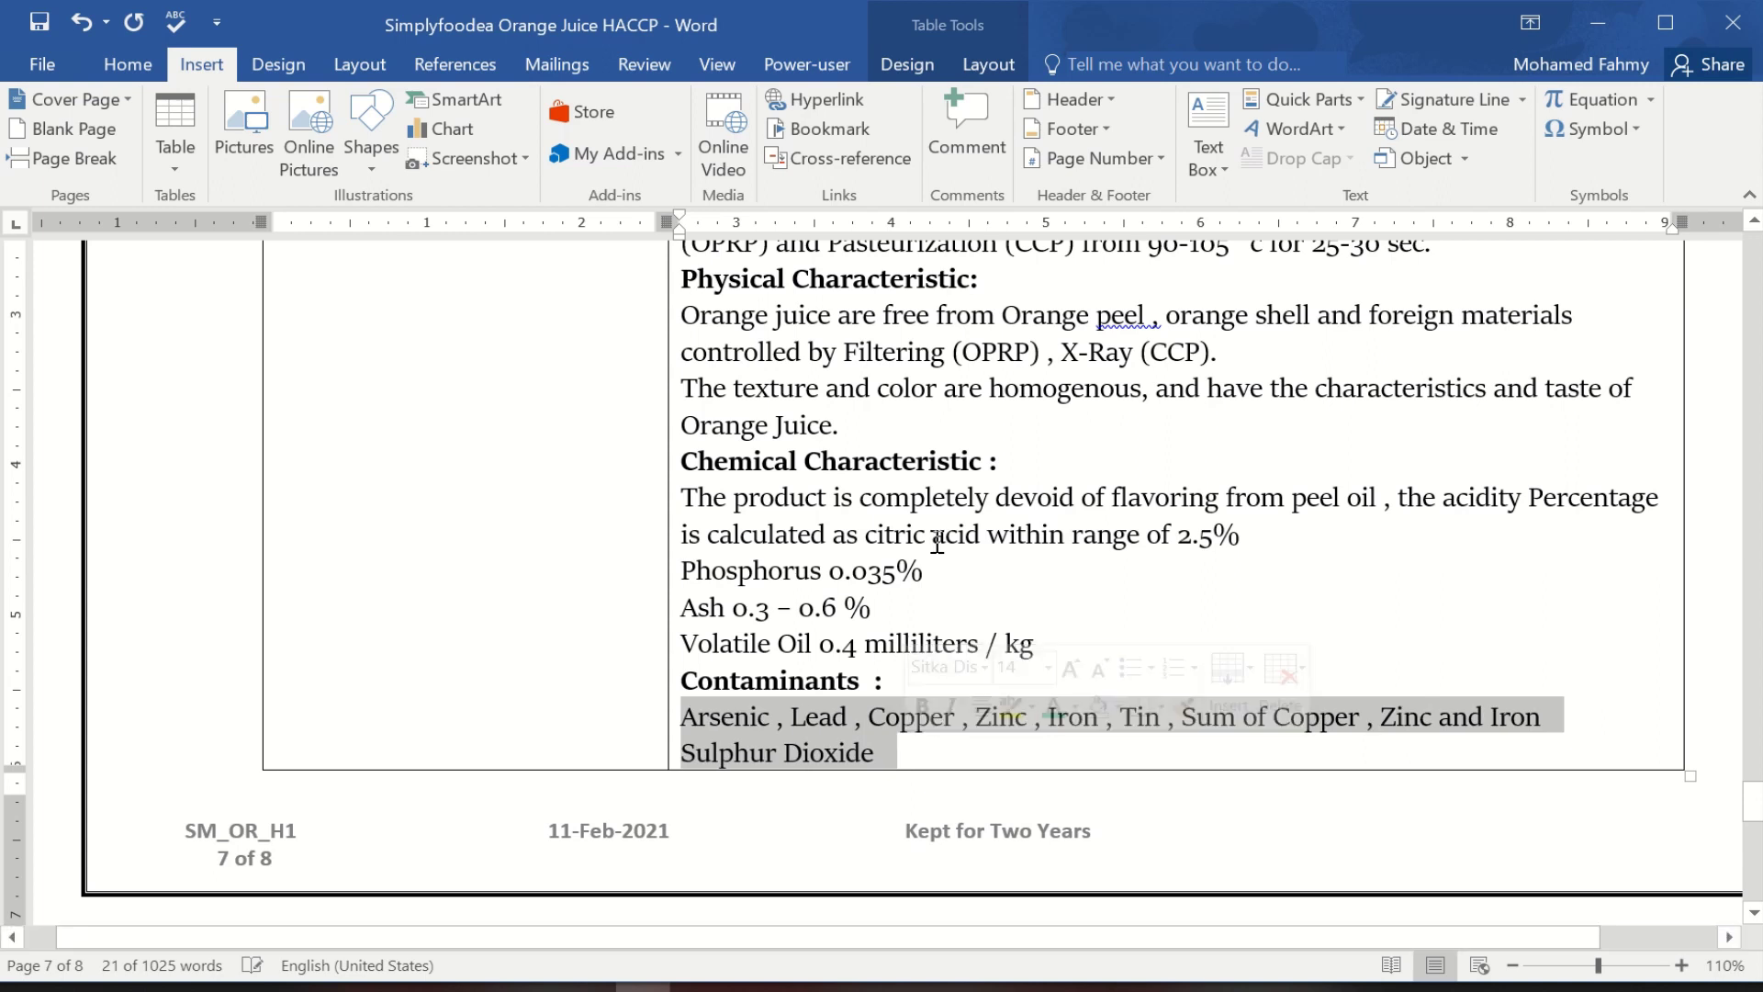
double_click(981, 548)
left_click(1230, 501)
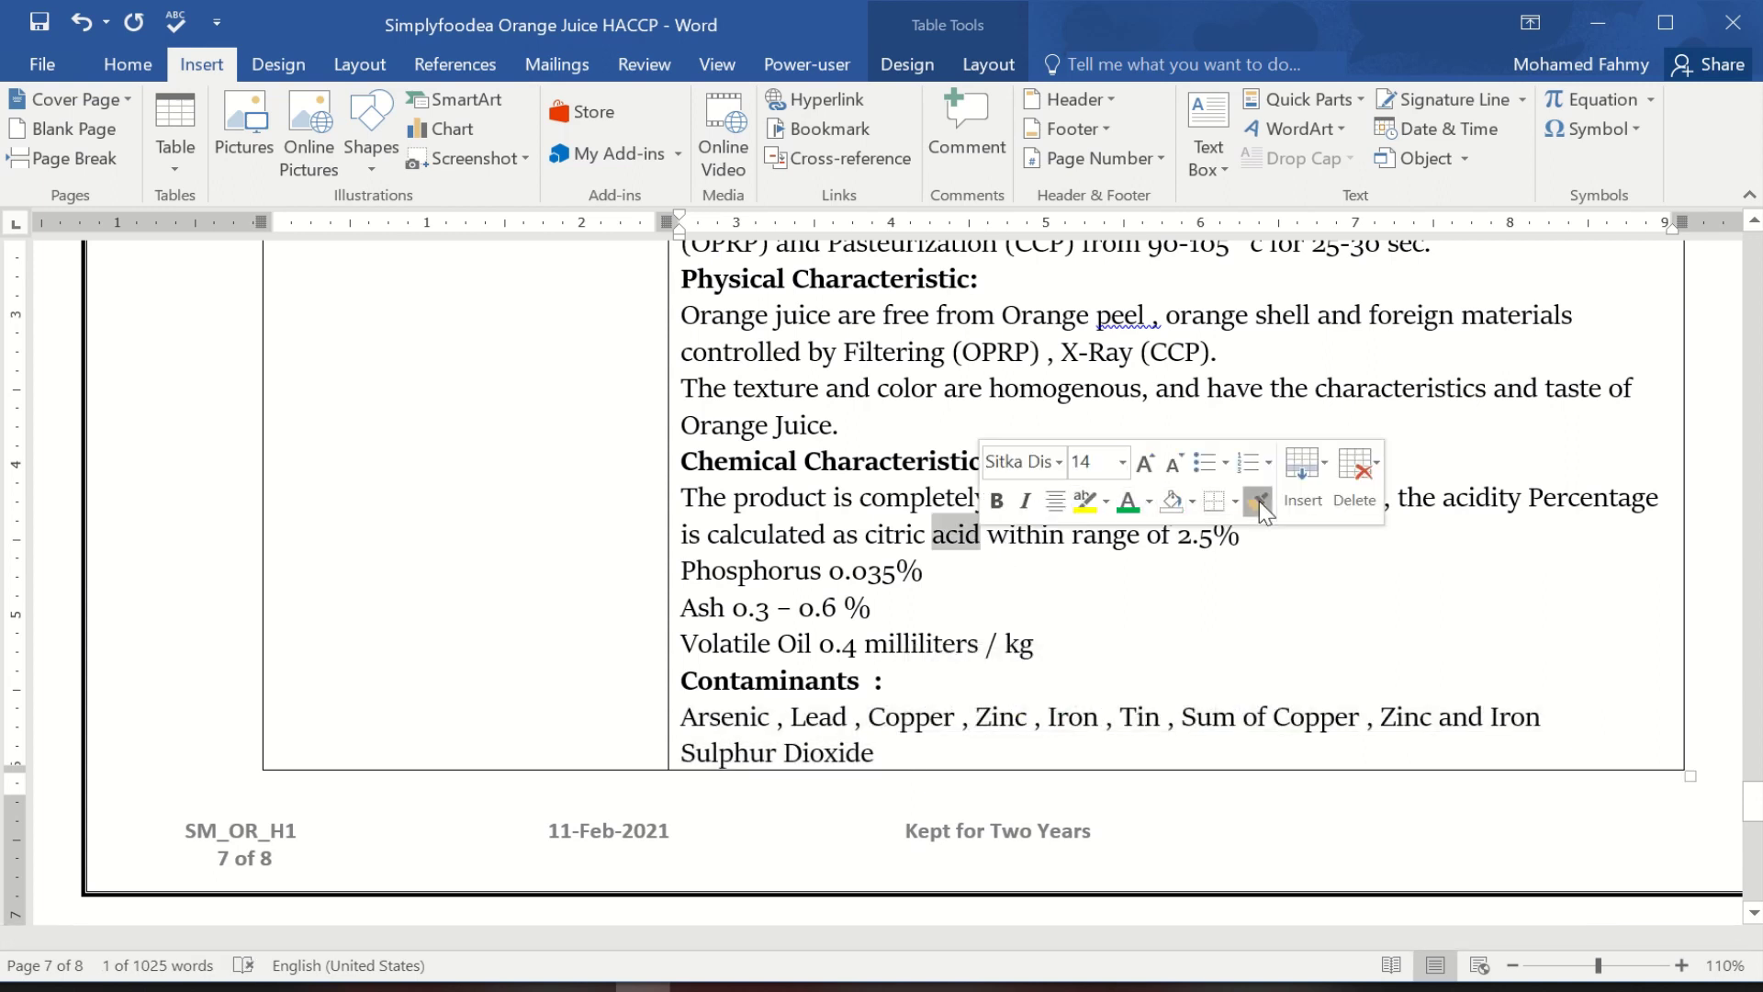
left_click_drag(740, 725, 677, 720)
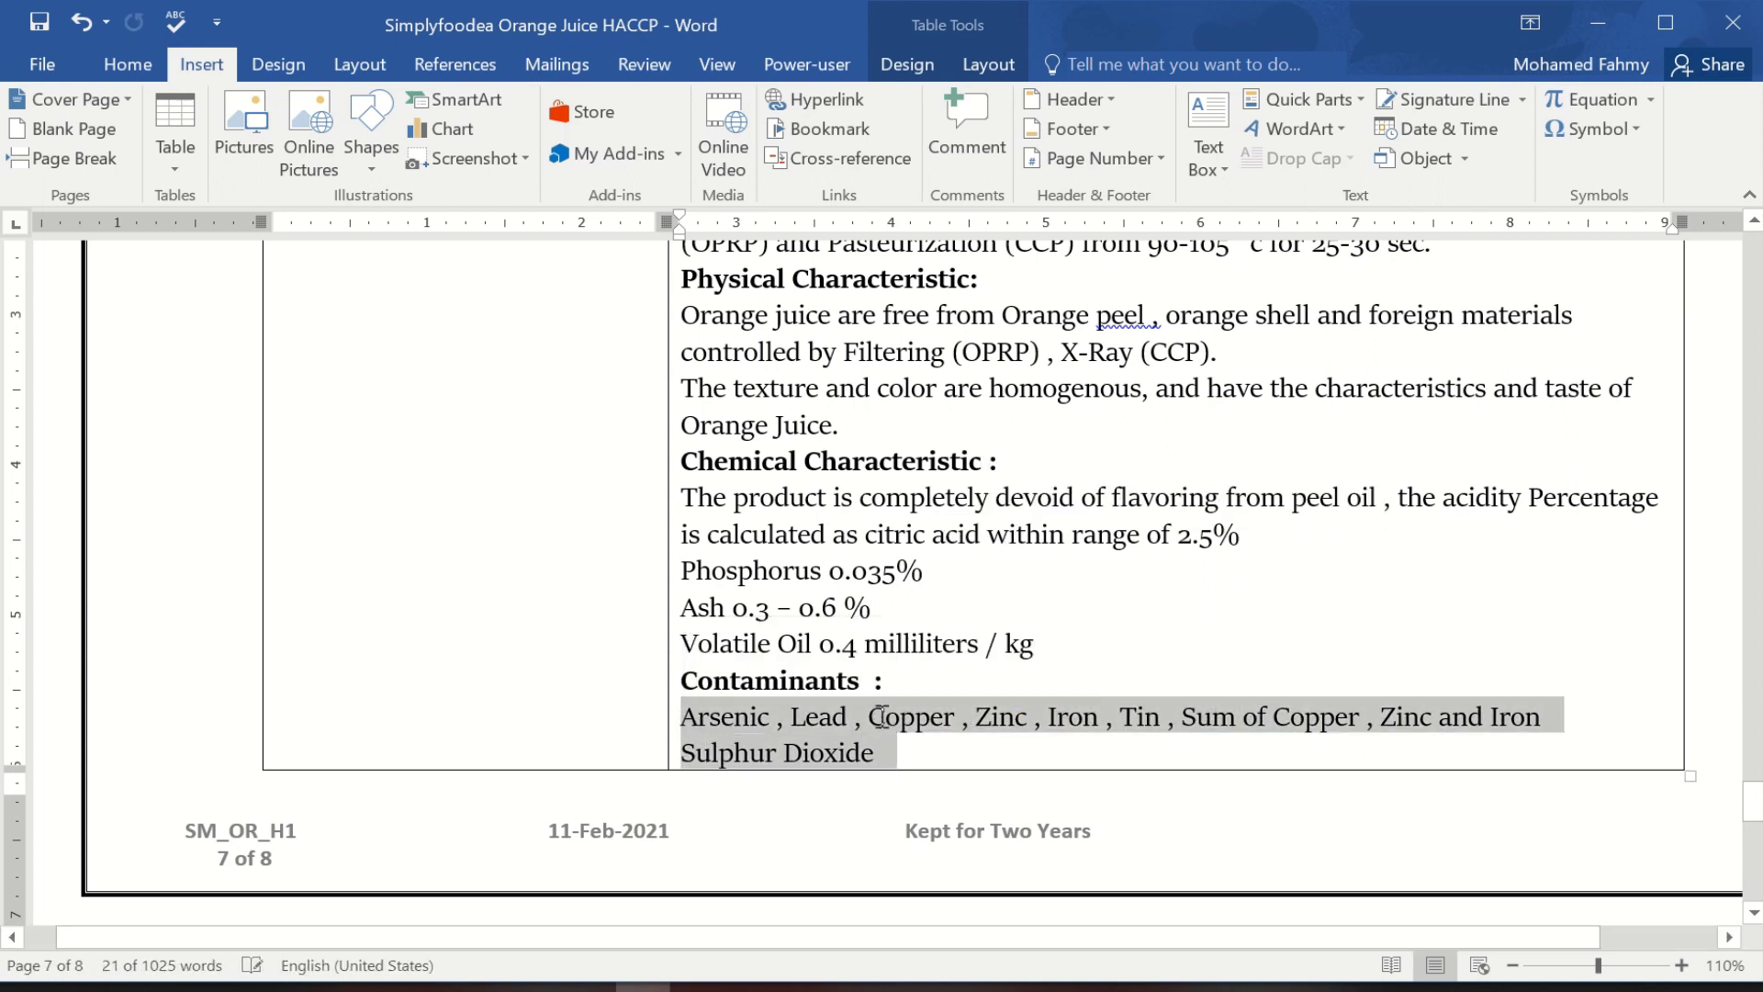
left_click(880, 714)
Merge the "Biological , Chemical and Physical Characteristics" title cell with the empty cell below it.
scroll(885, 681, "down", 2)
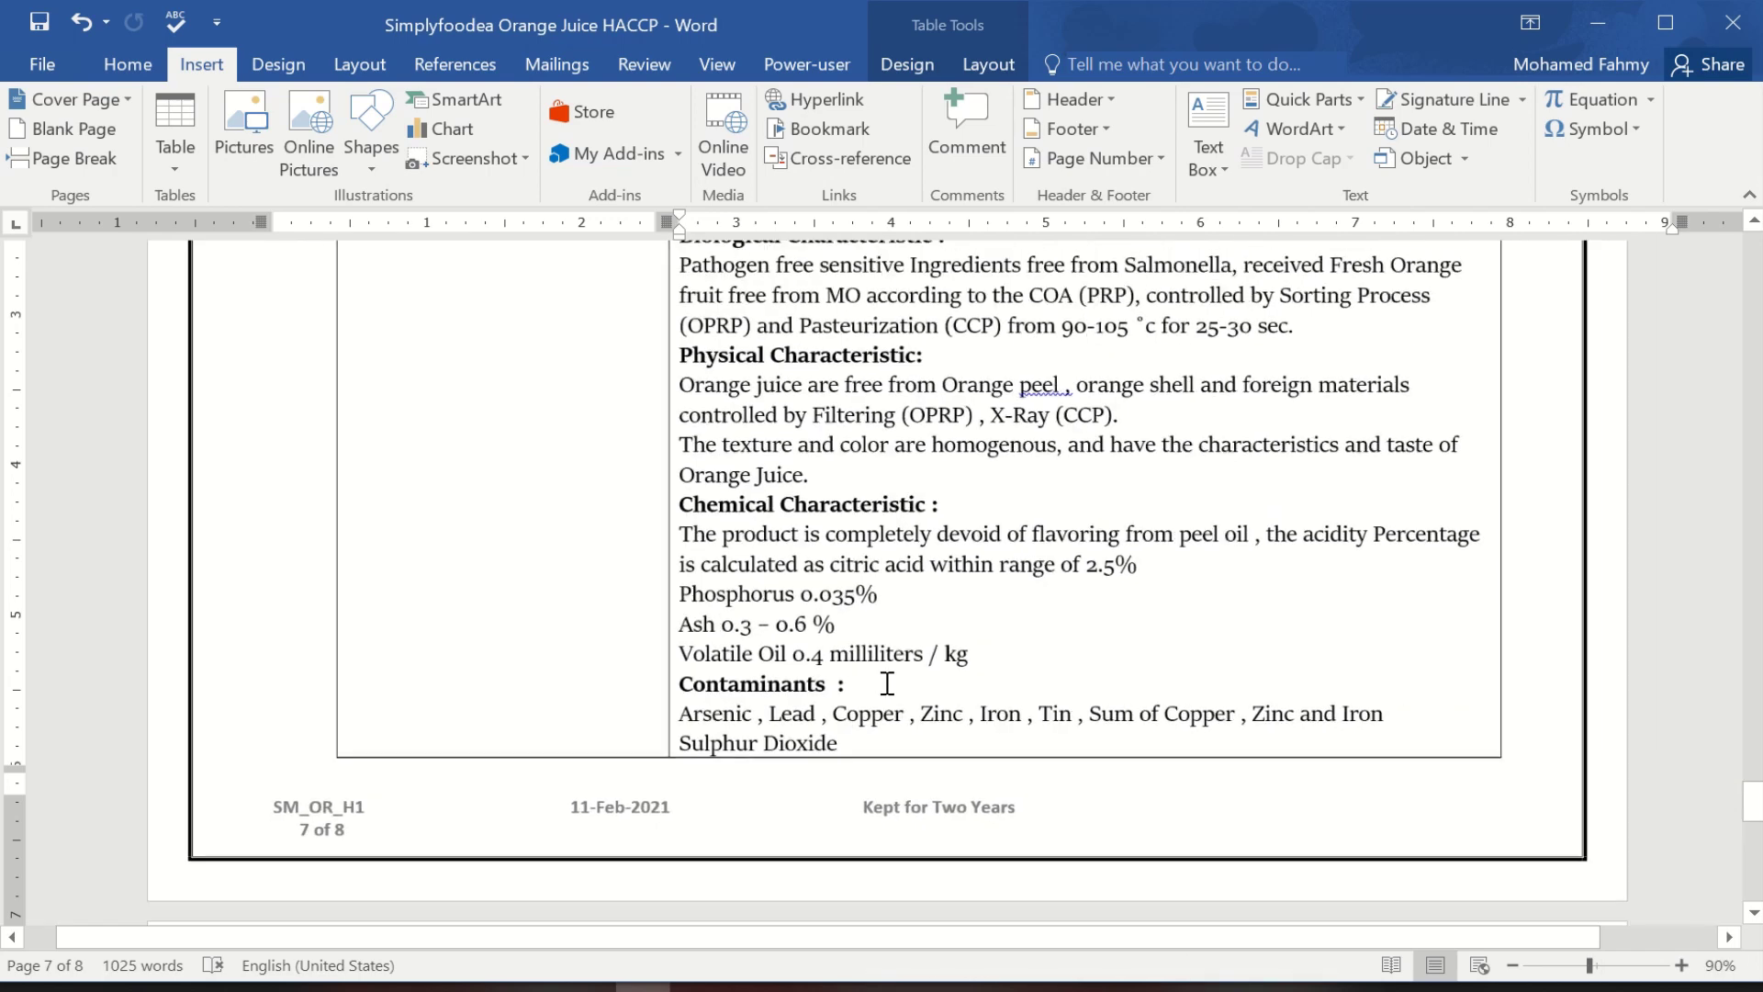
scroll(888, 684, "up", 3)
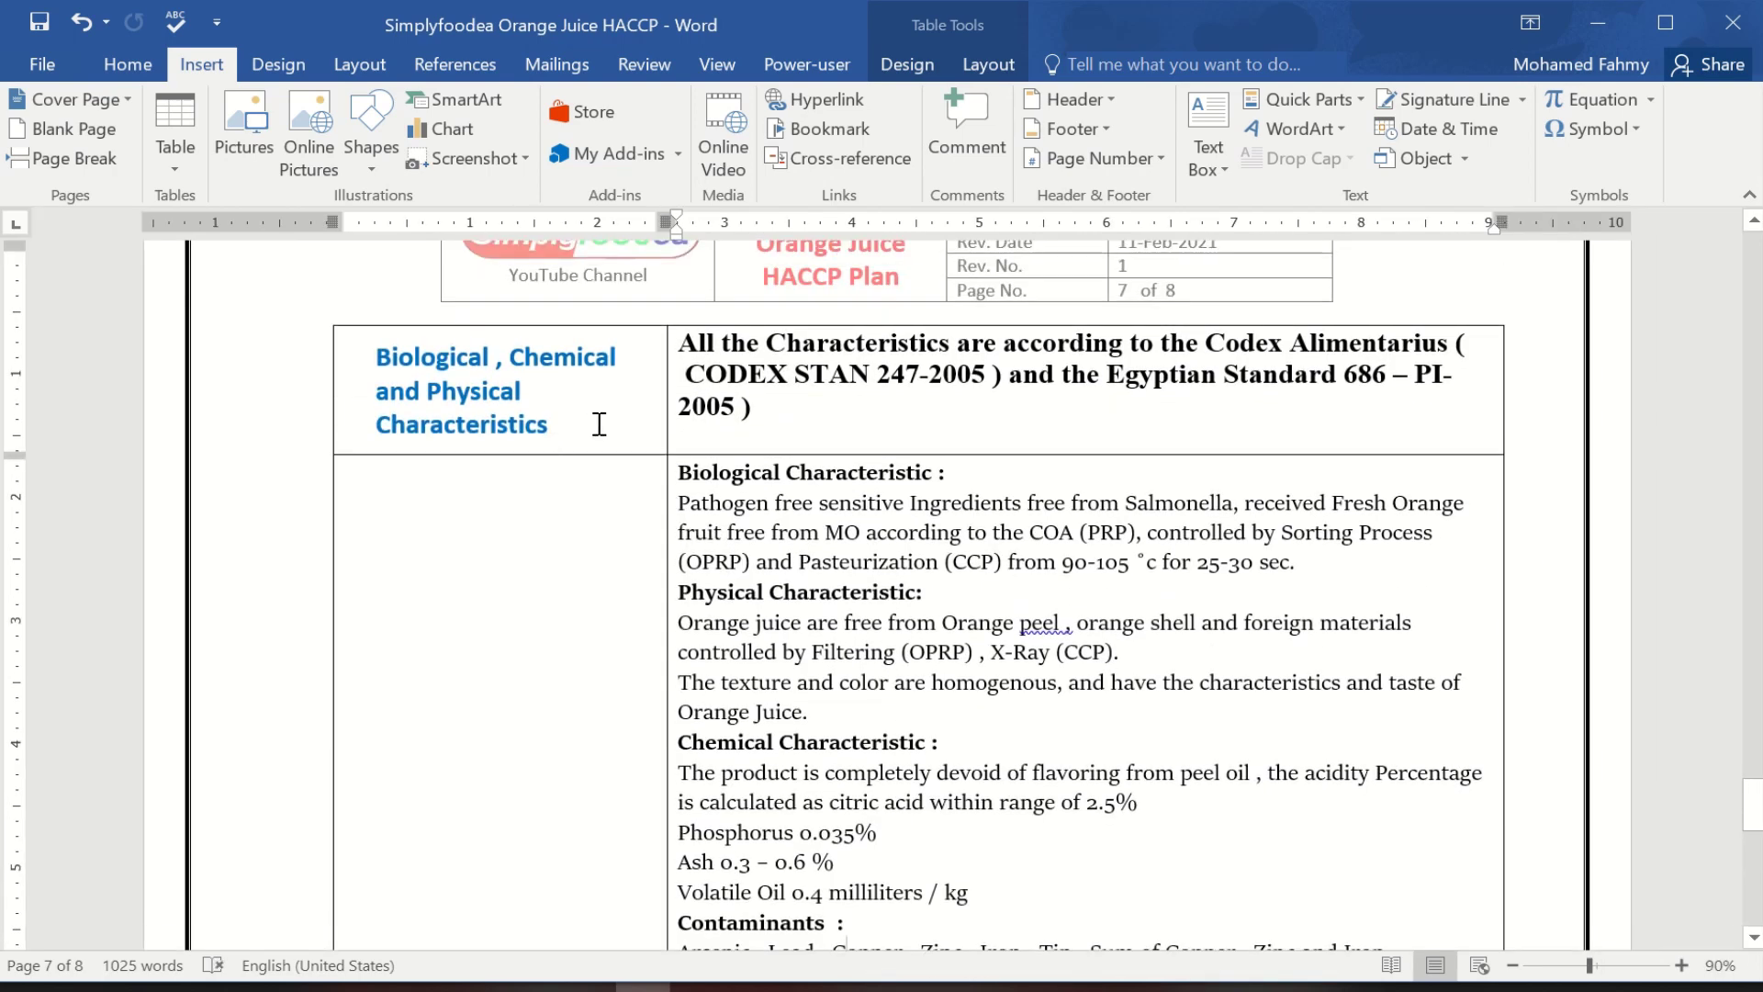
double_click(625, 614)
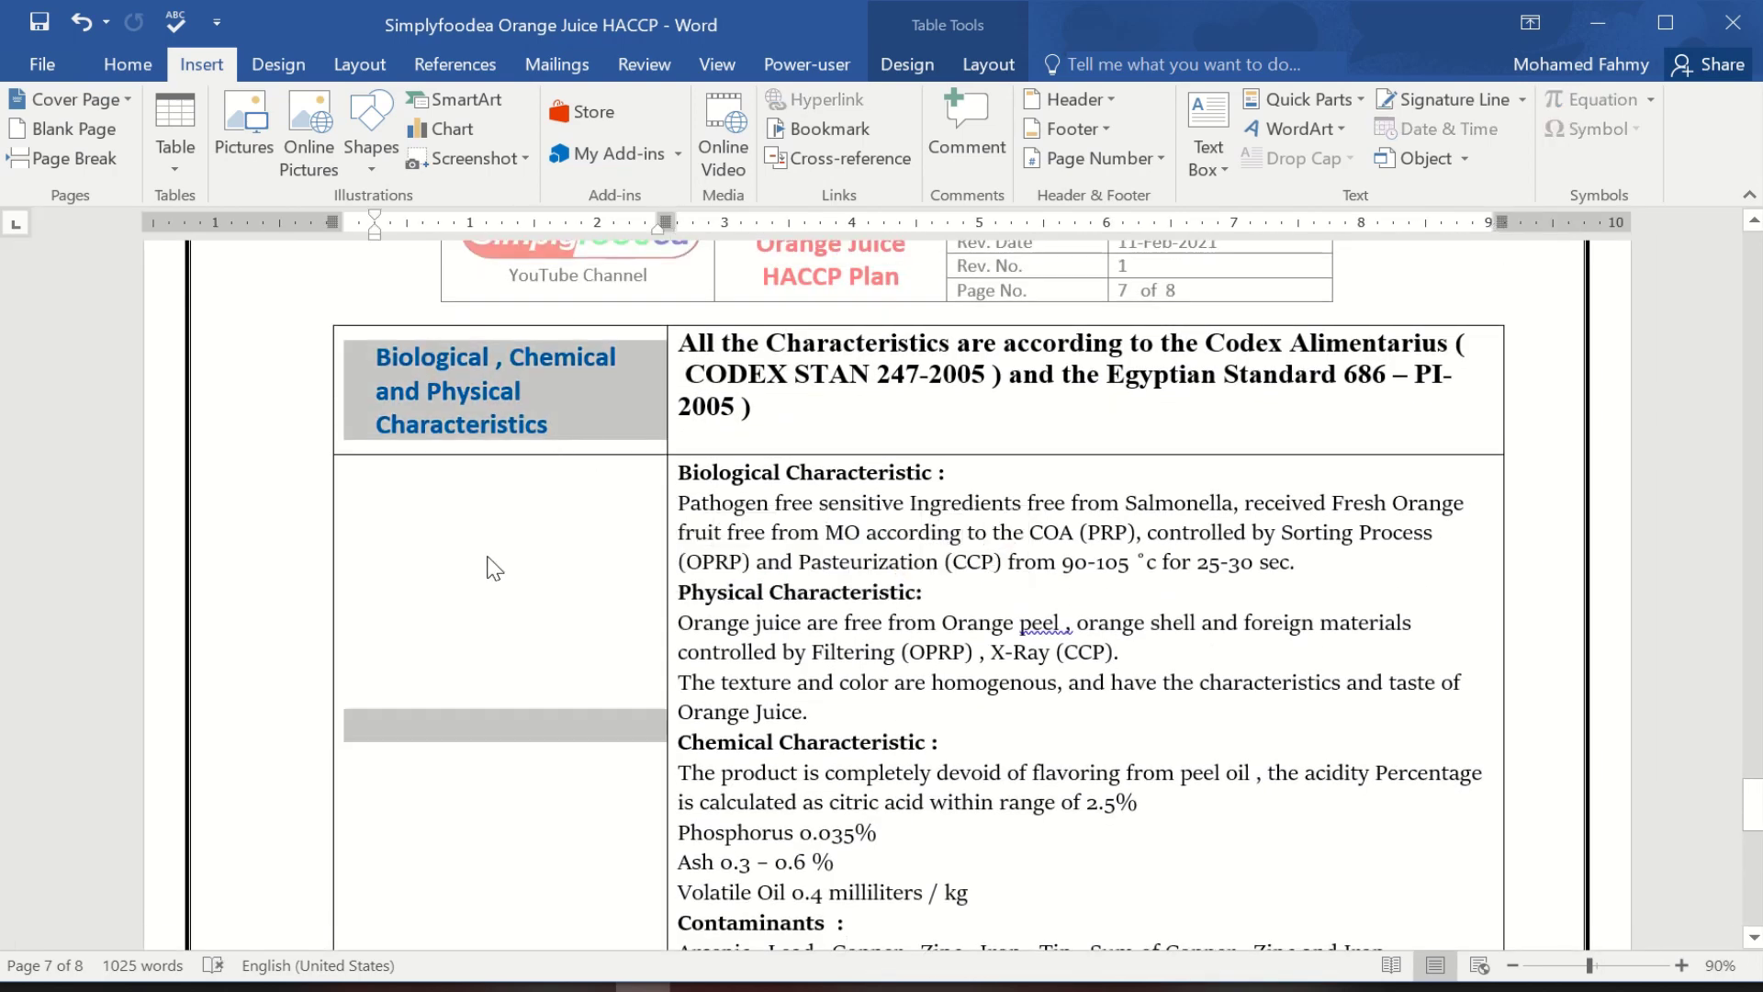
left_click(981, 64)
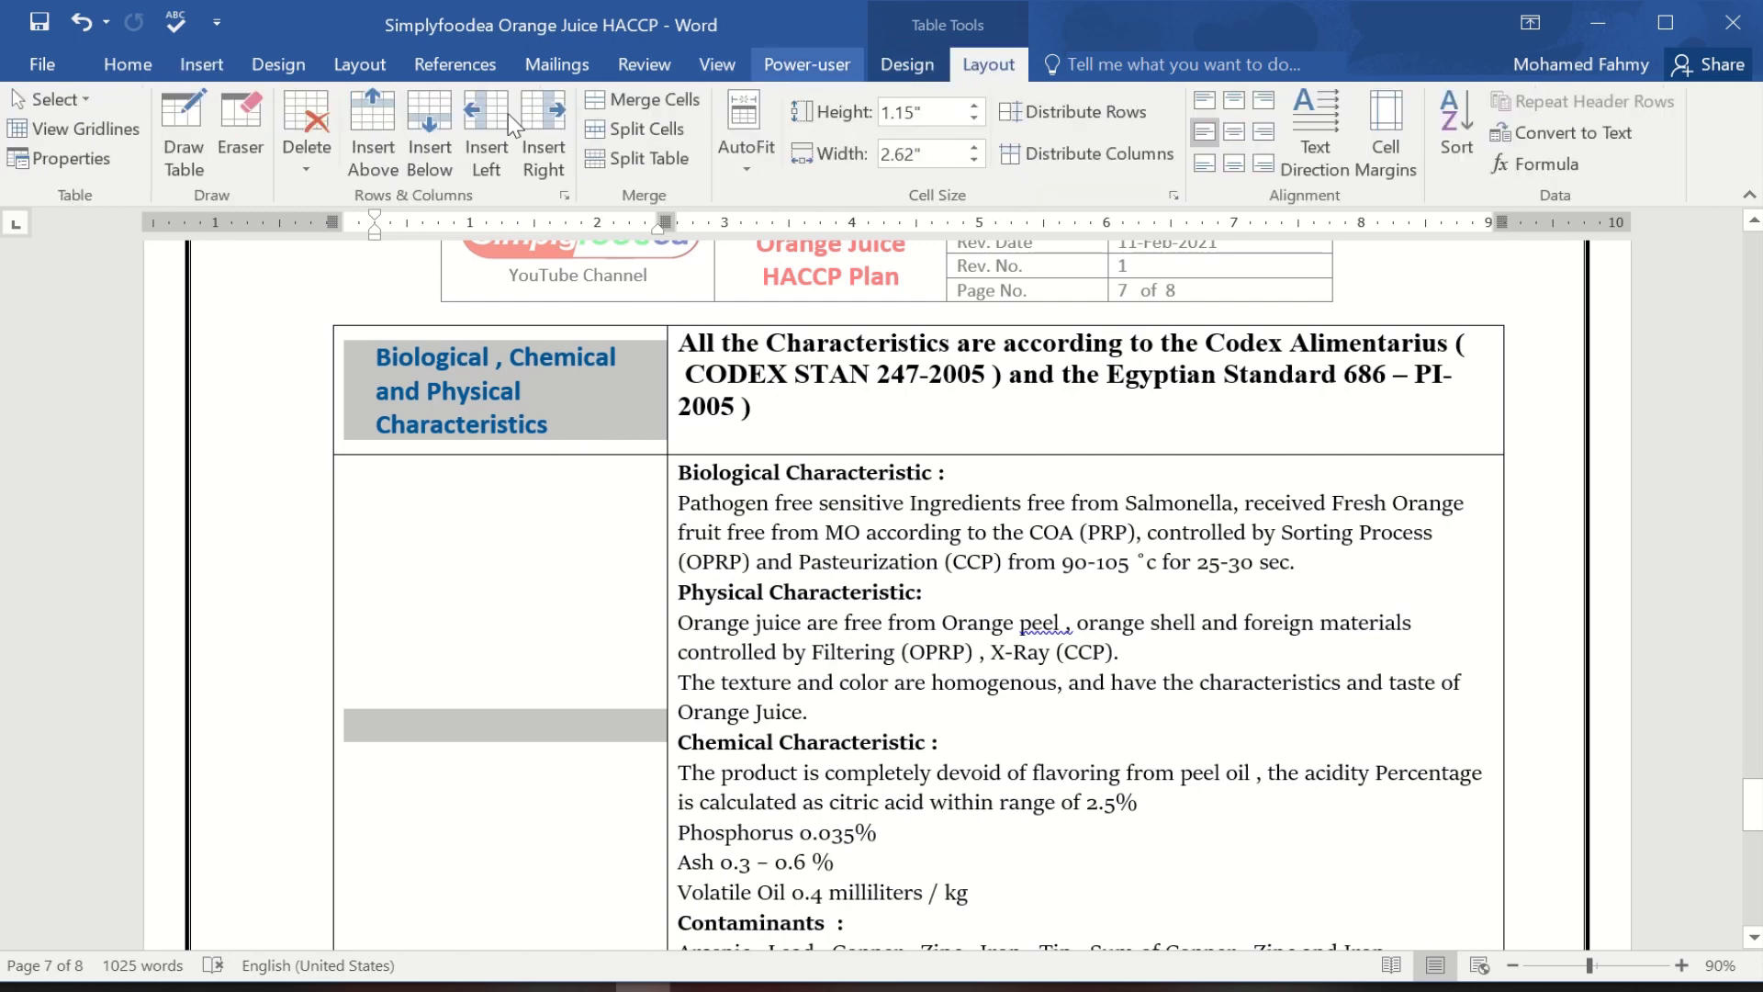
left_click(567, 322)
left_click(564, 656)
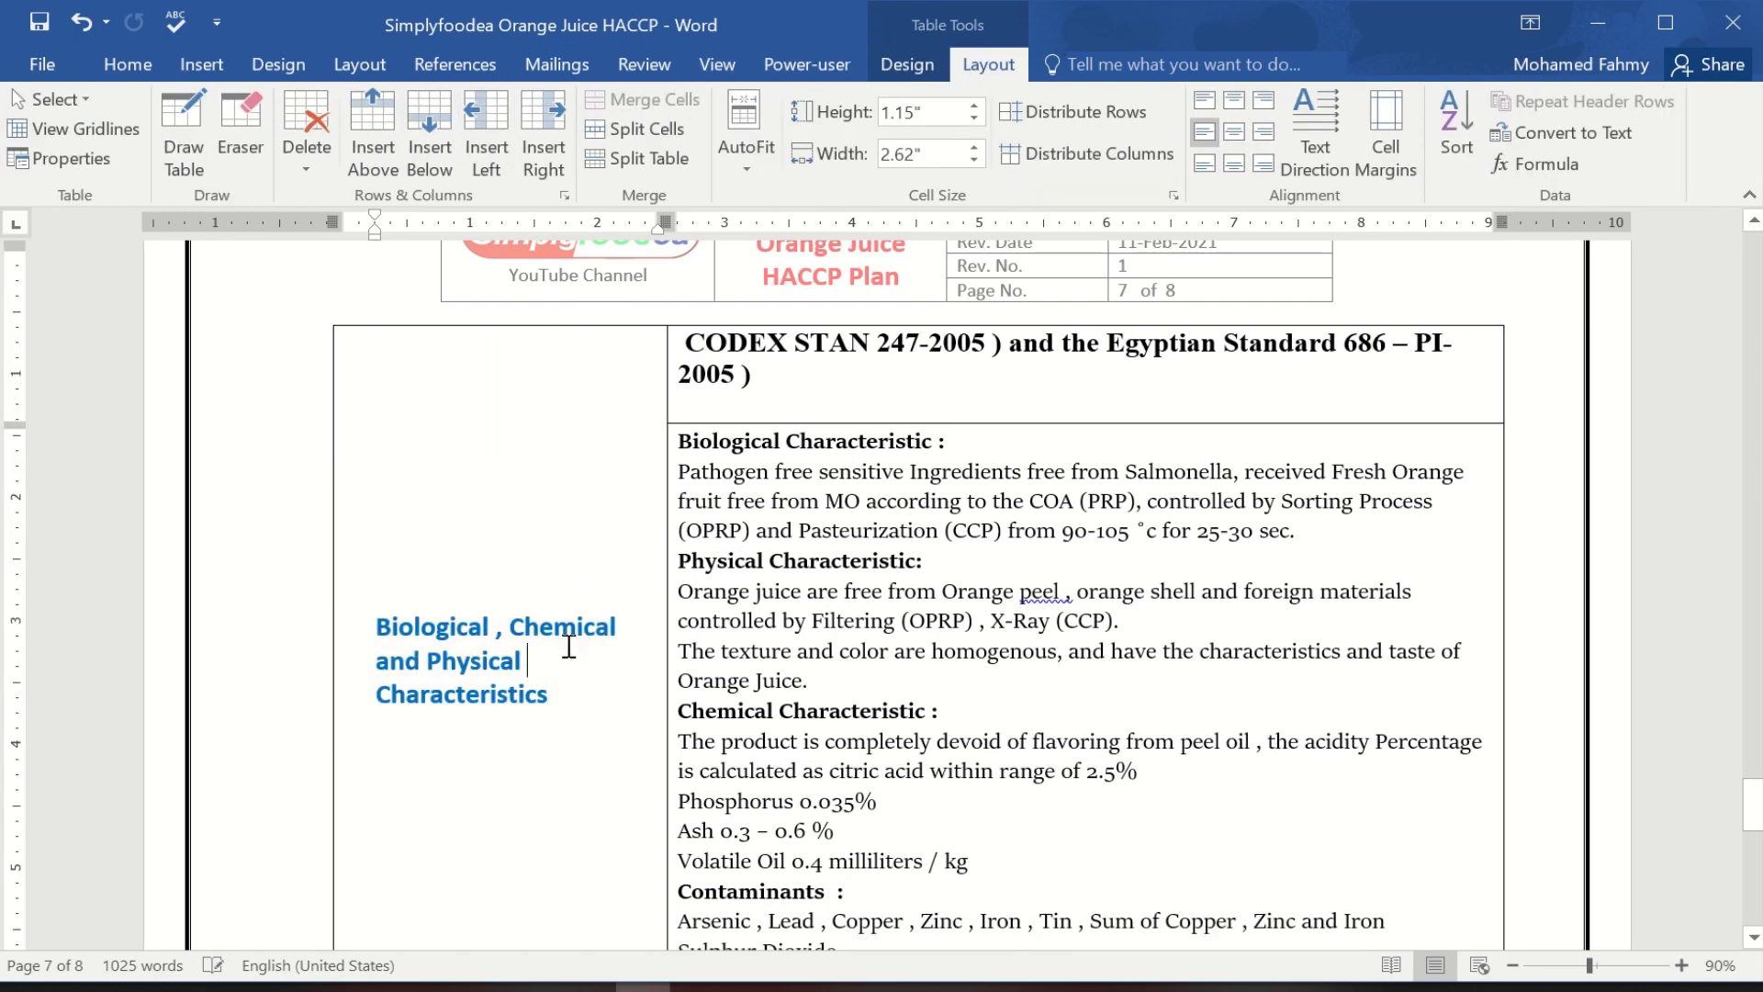
Widen the product description table's title column by moving its outer border outward toward the page border.
scroll(937, 613, "up", 3)
scroll(937, 617, "up", 10)
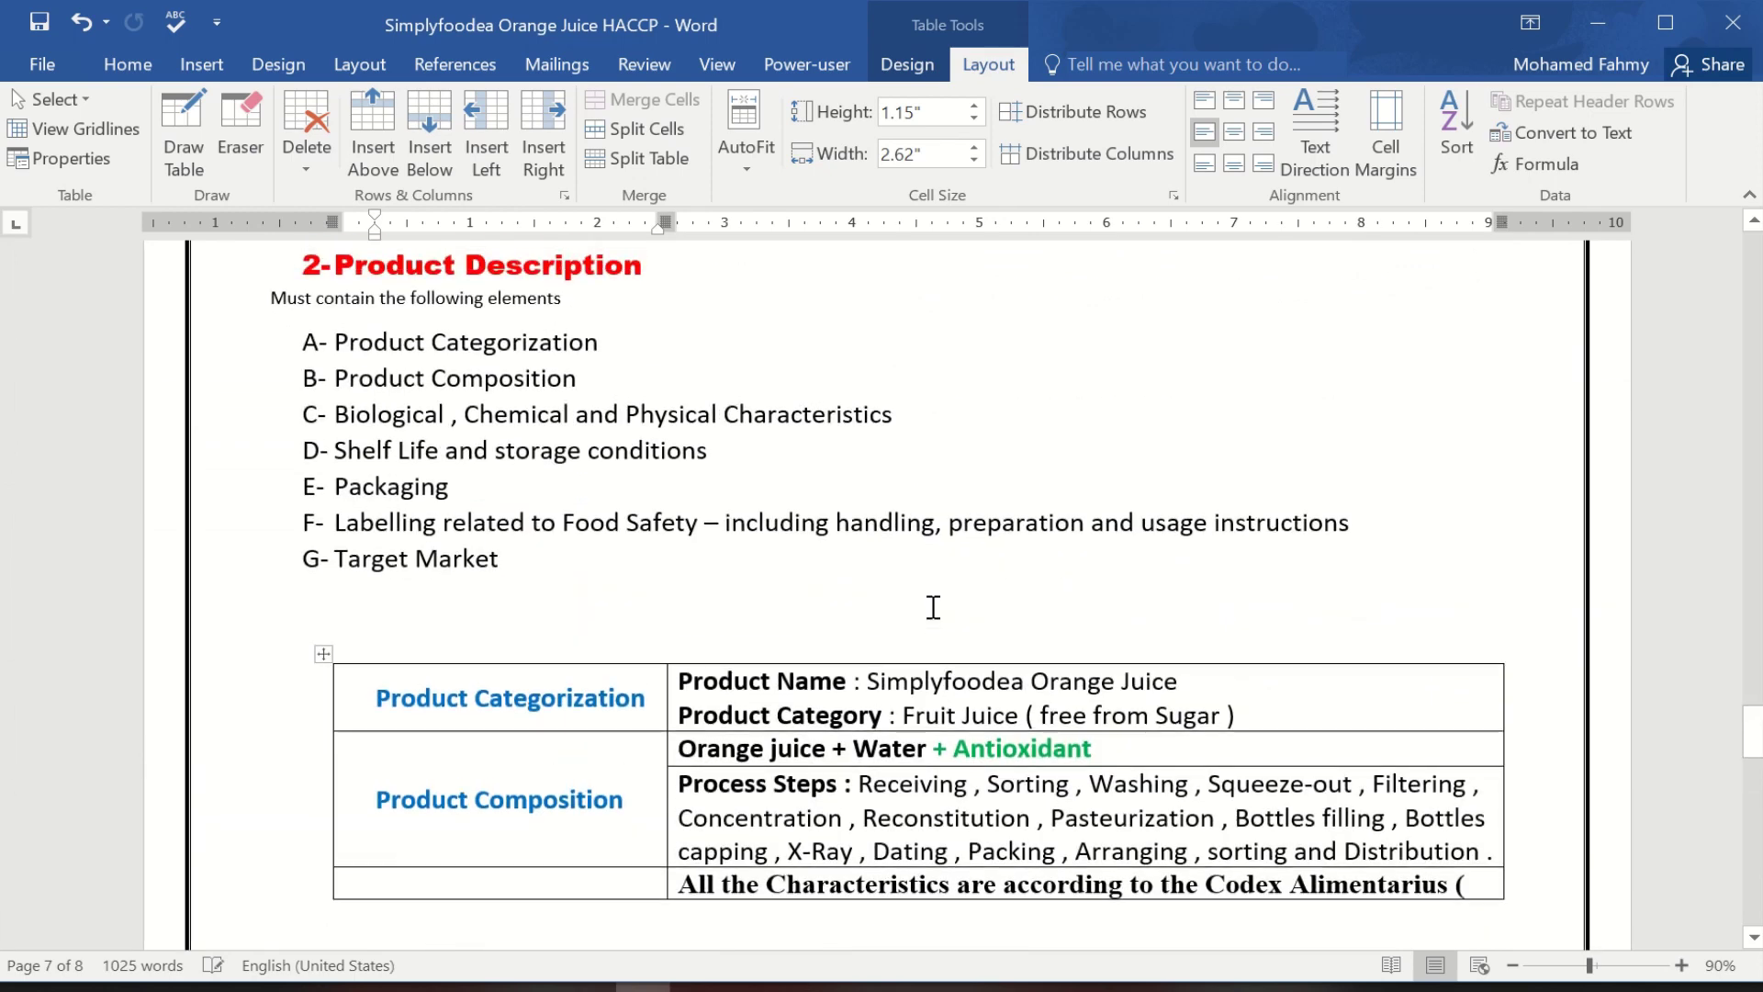
scroll(933, 607, "down", 1)
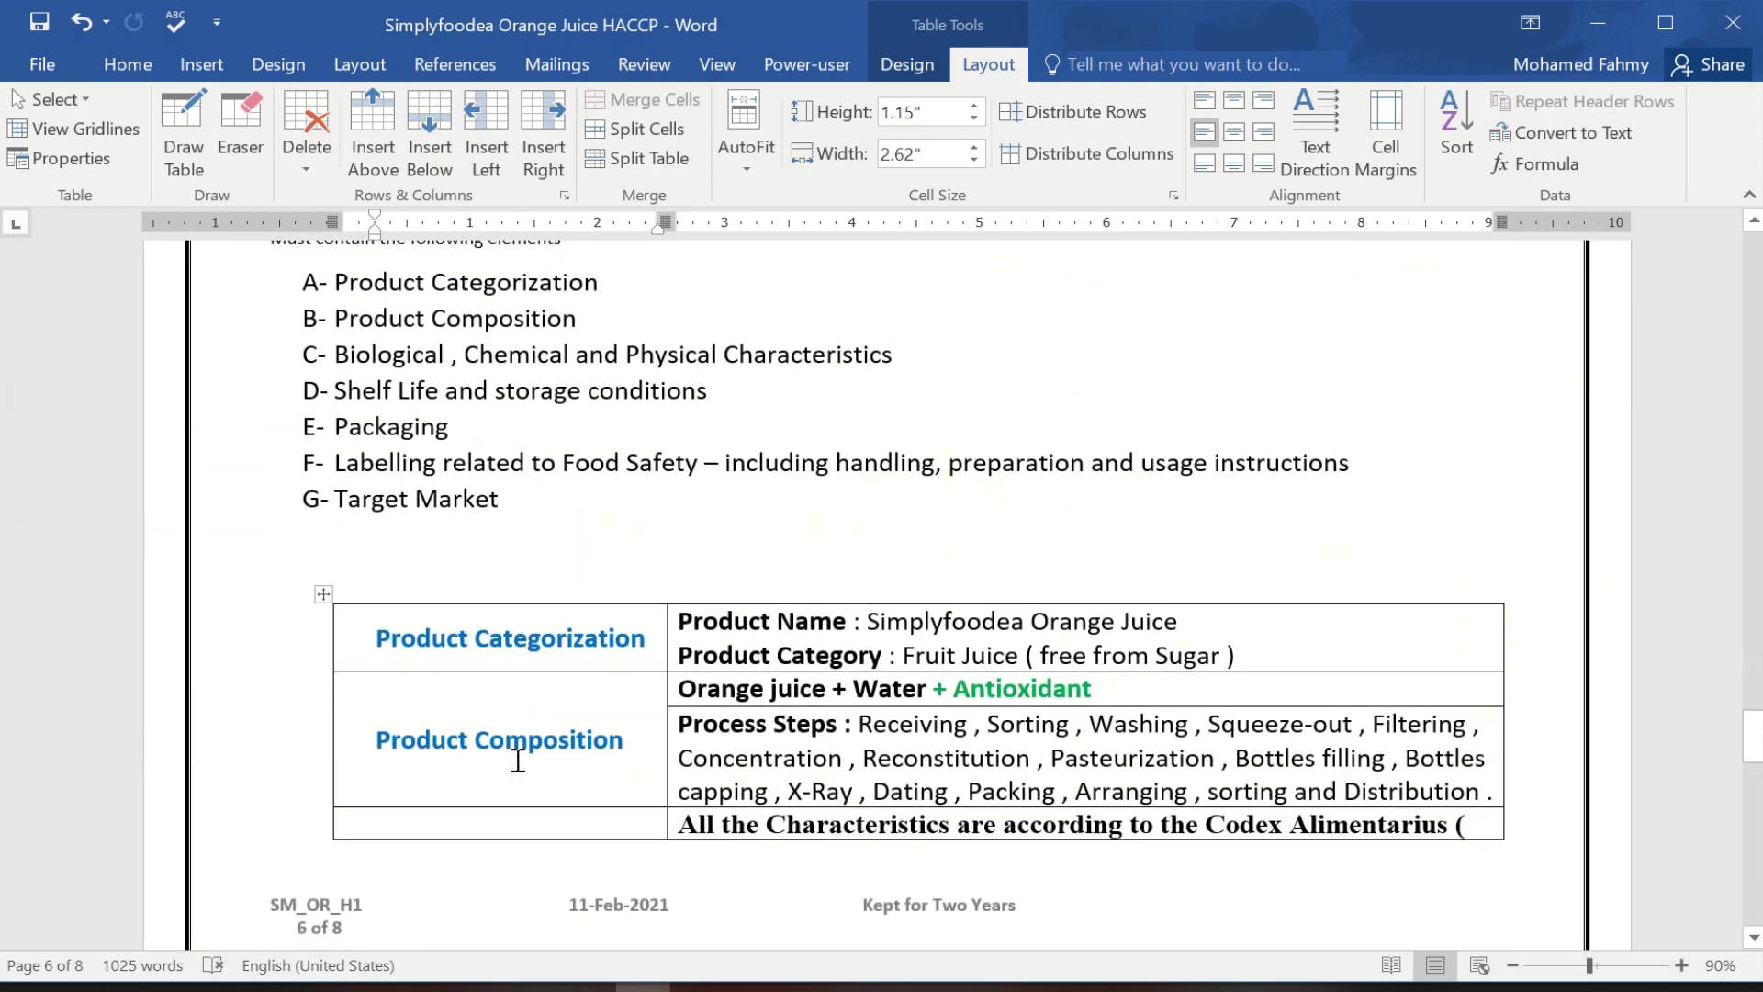
double_click(732, 725)
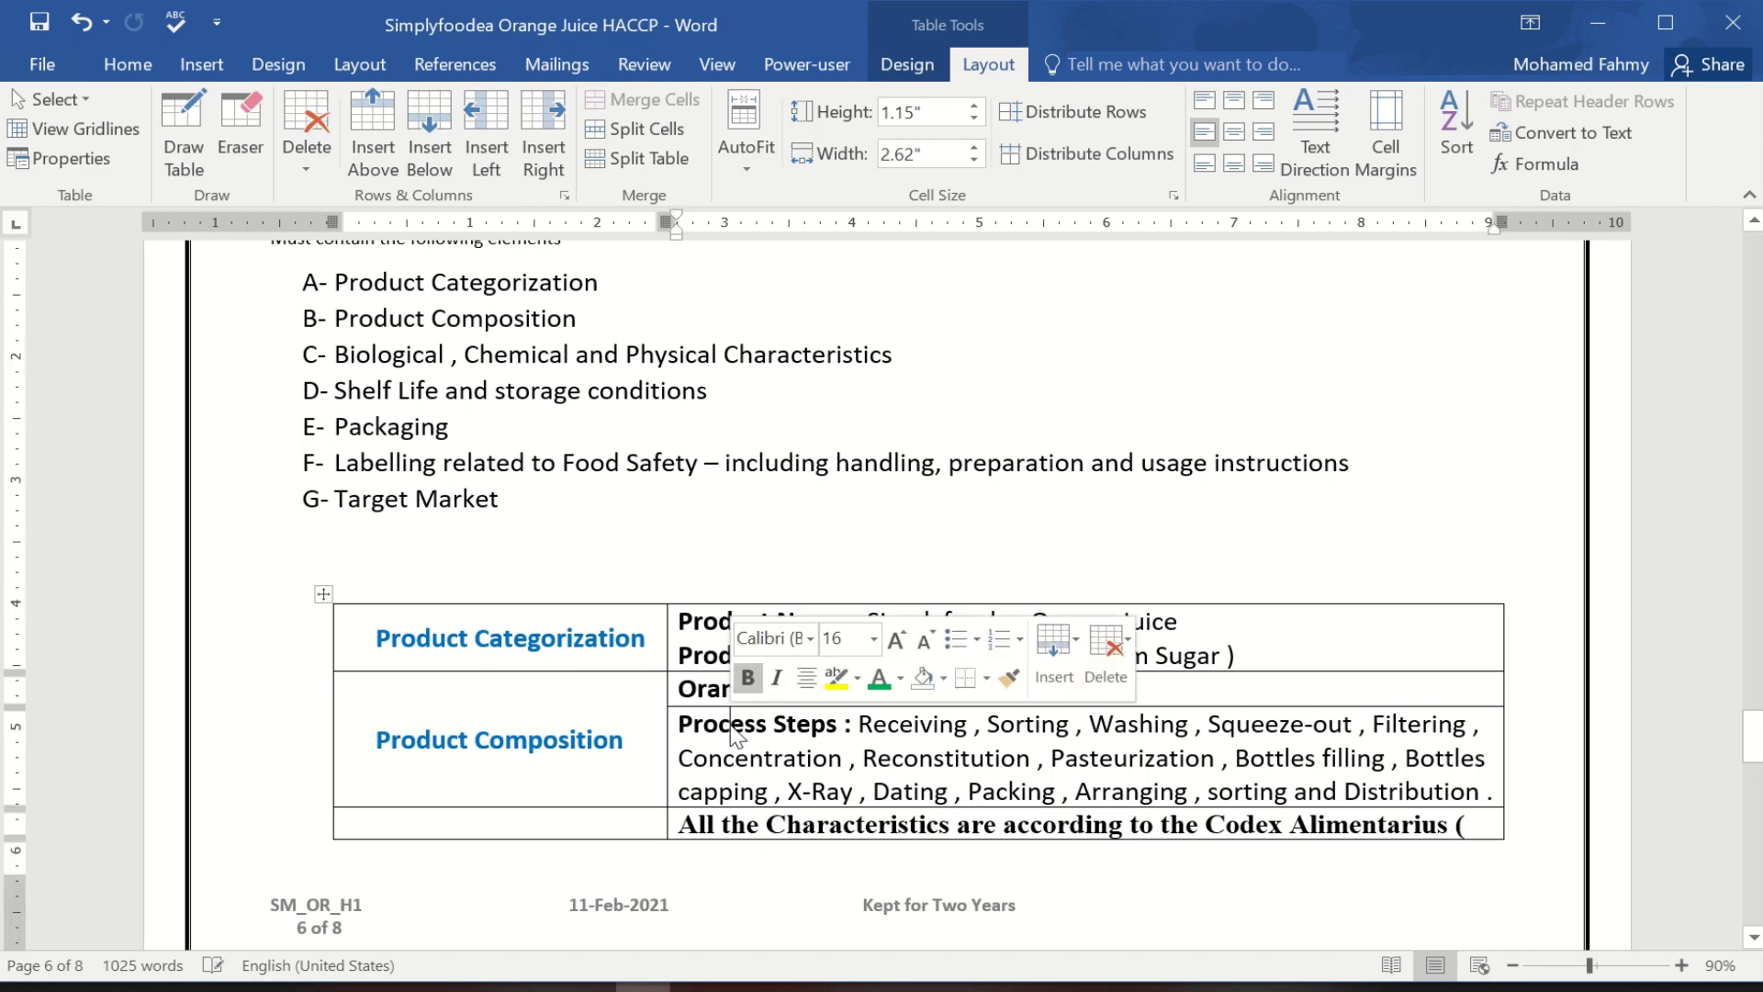
left_click(732, 725)
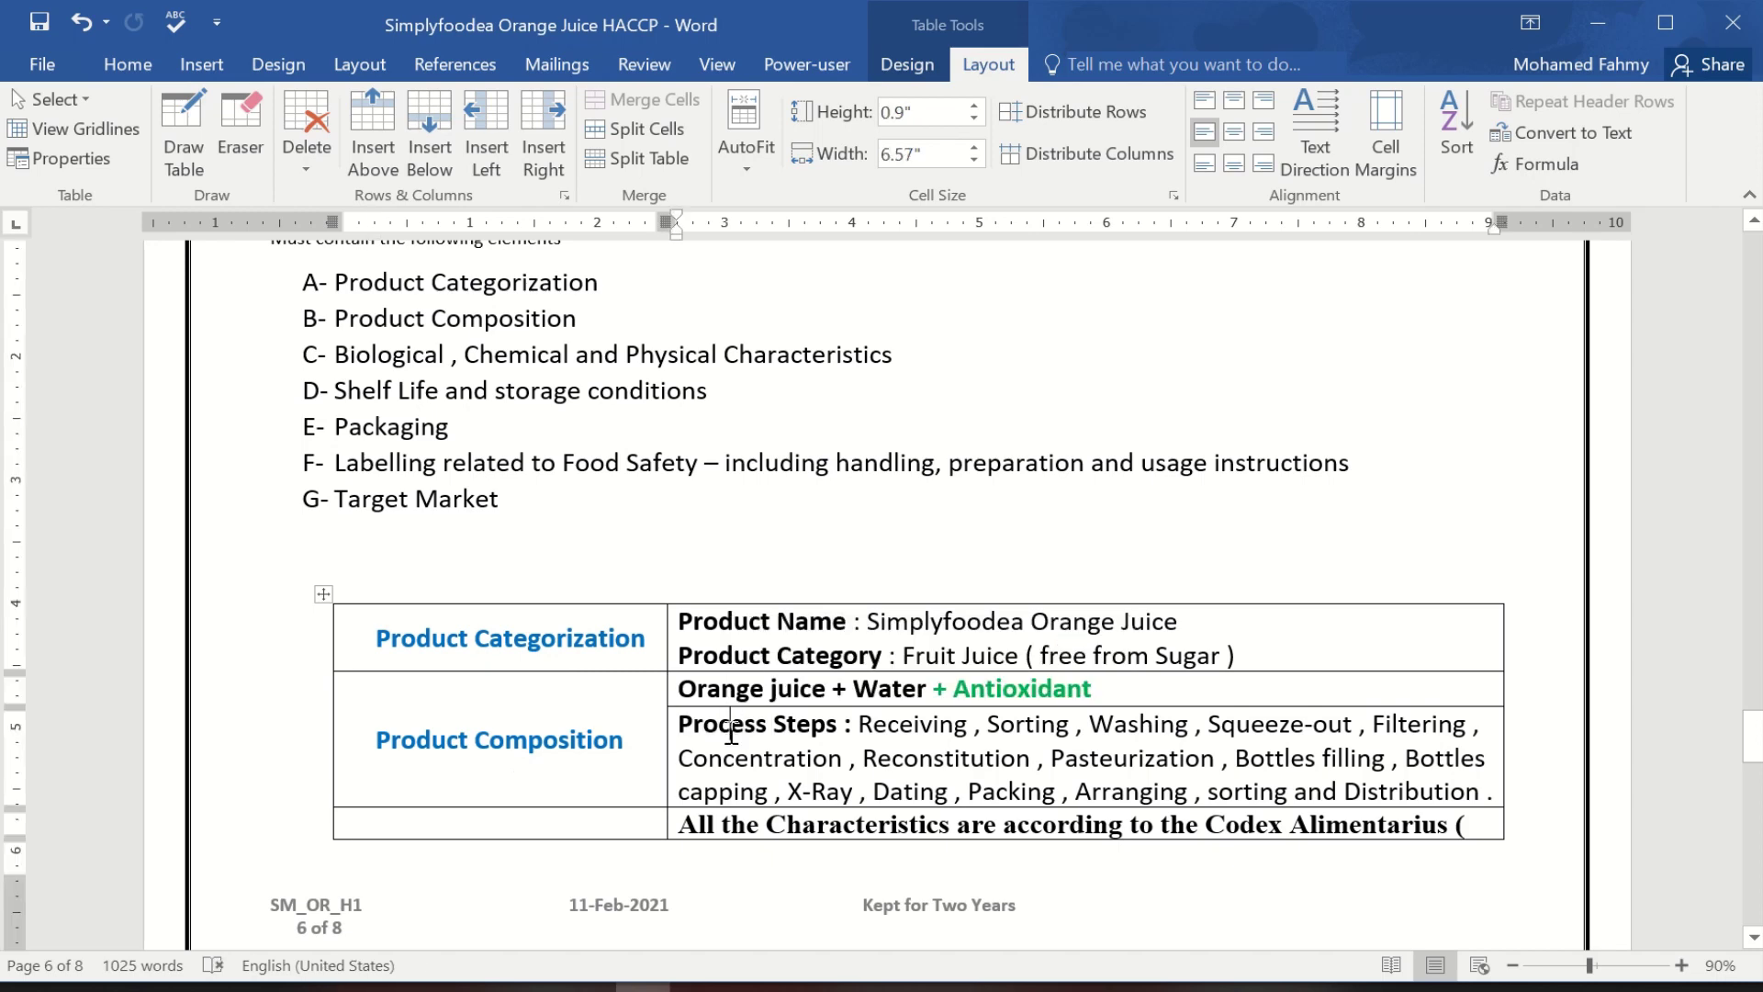
scroll(732, 732, "down", 2)
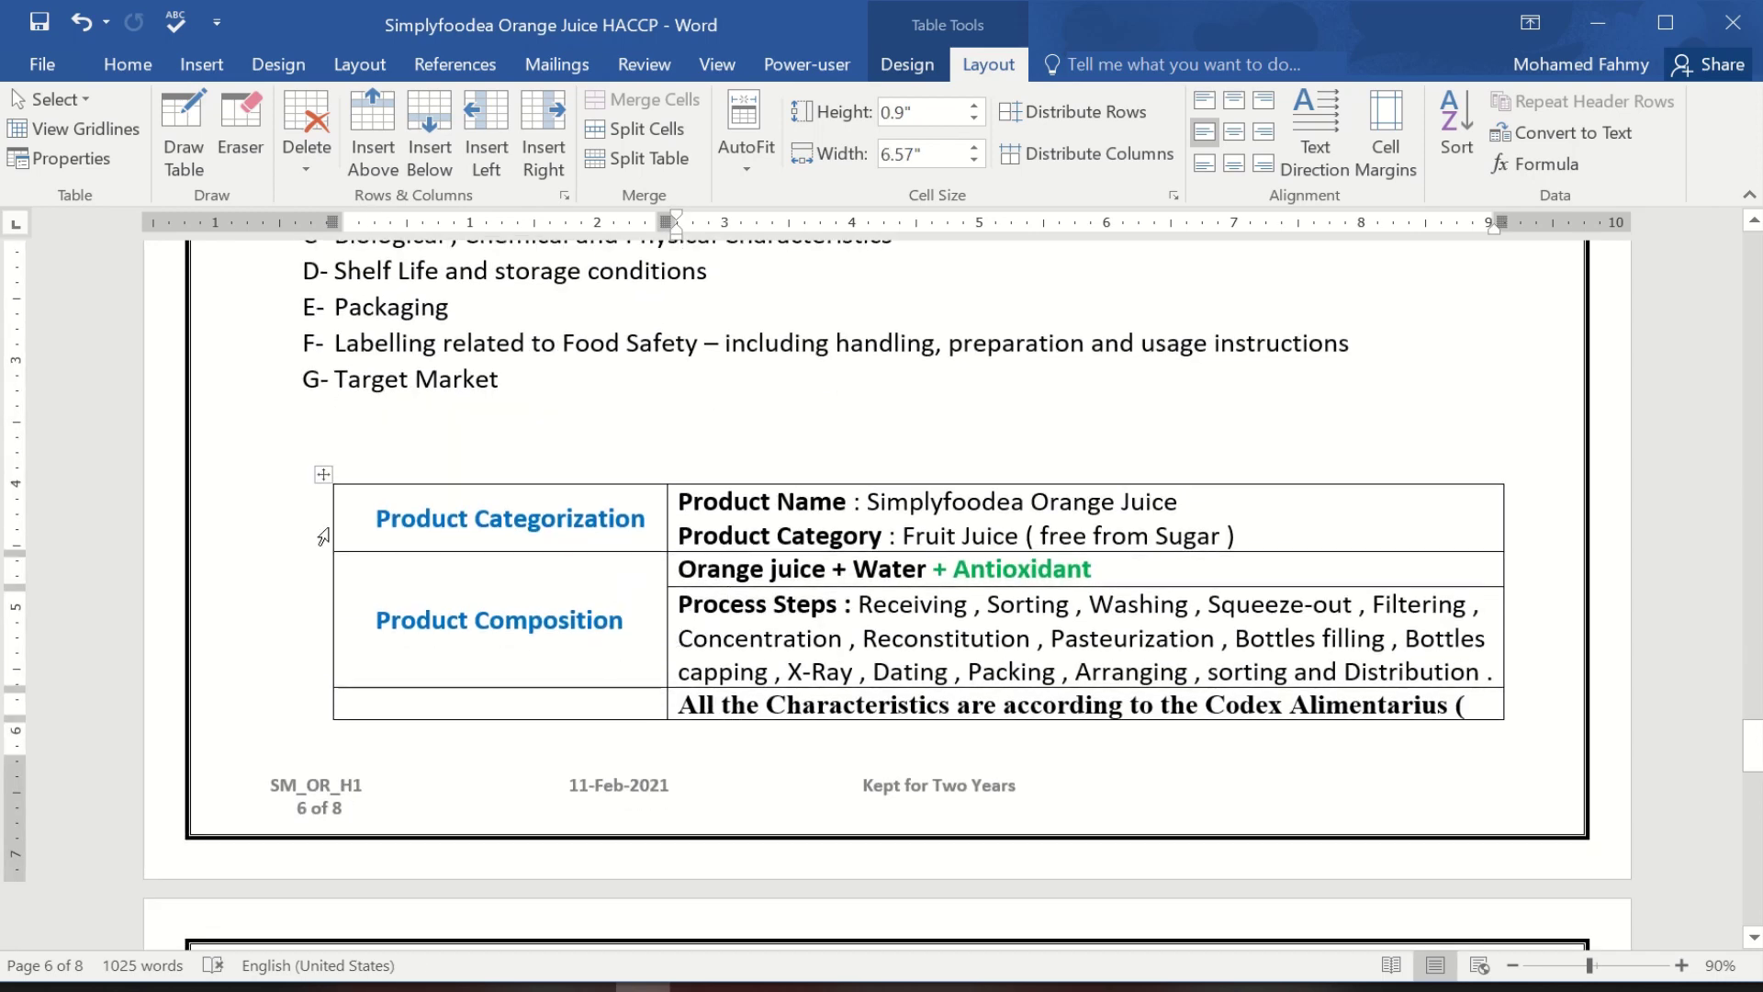
left_click_drag(333, 532, 245, 528)
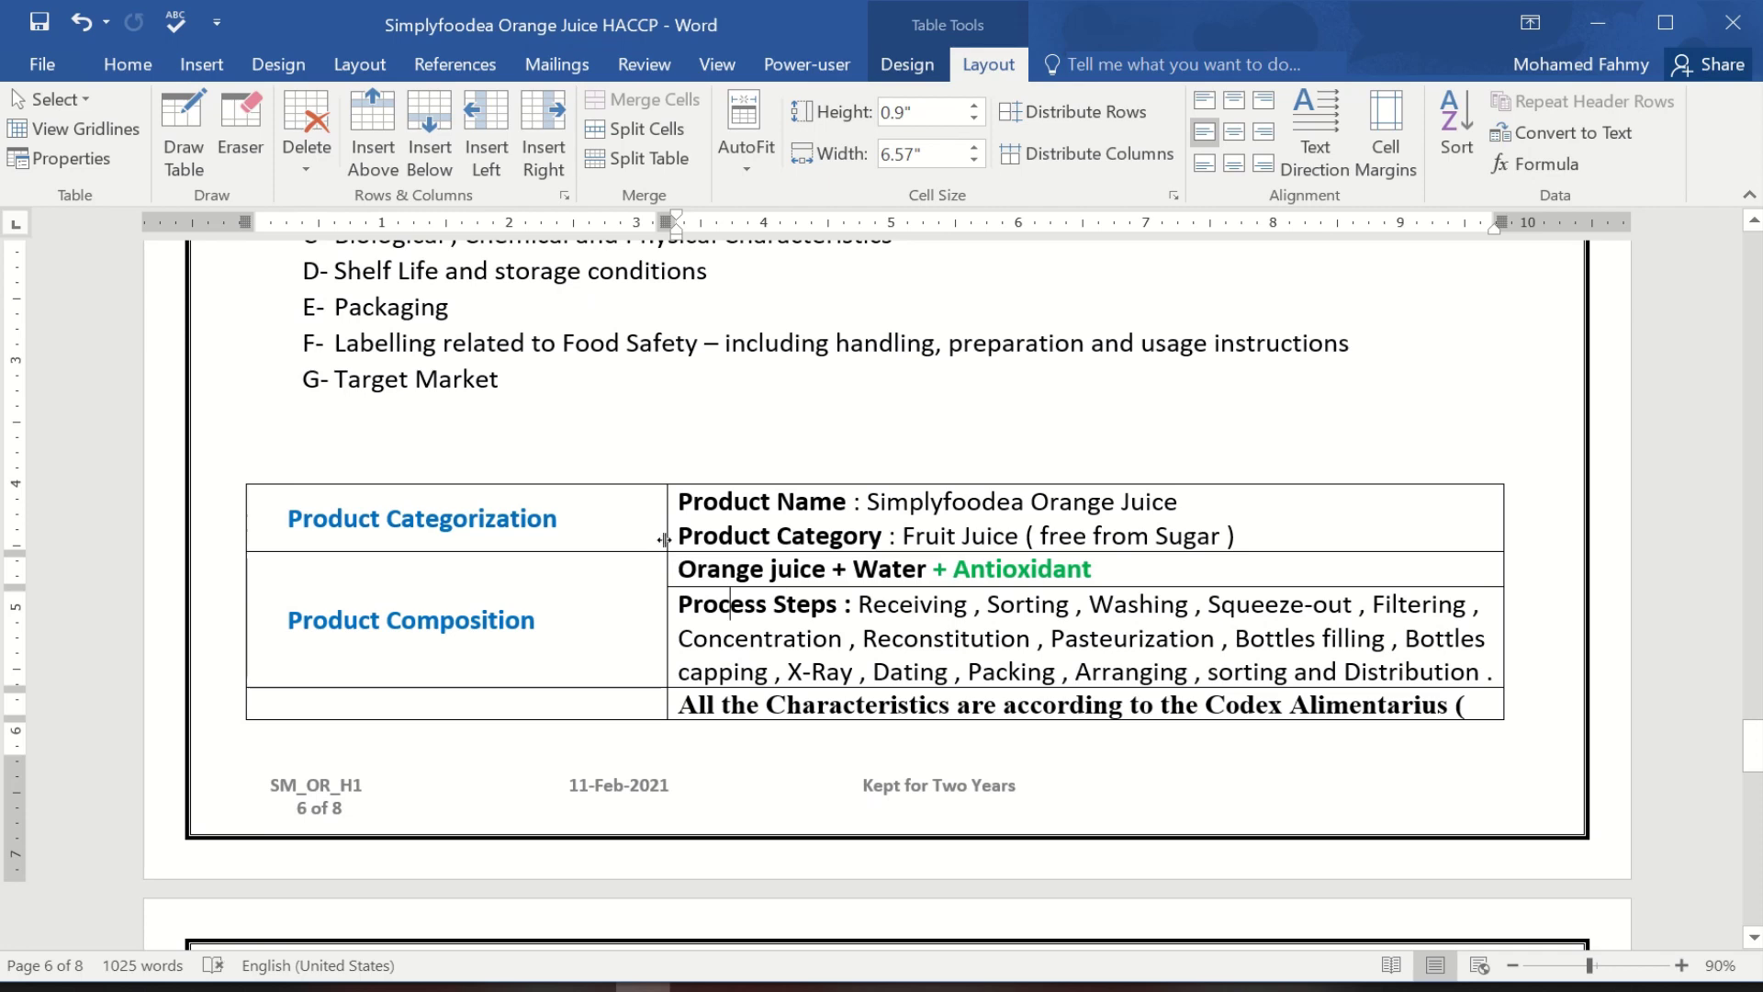
Narrow the product description table's title column close to its text and delete the blank lines between the element list and the table.
left_click_drag(667, 540, 572, 540)
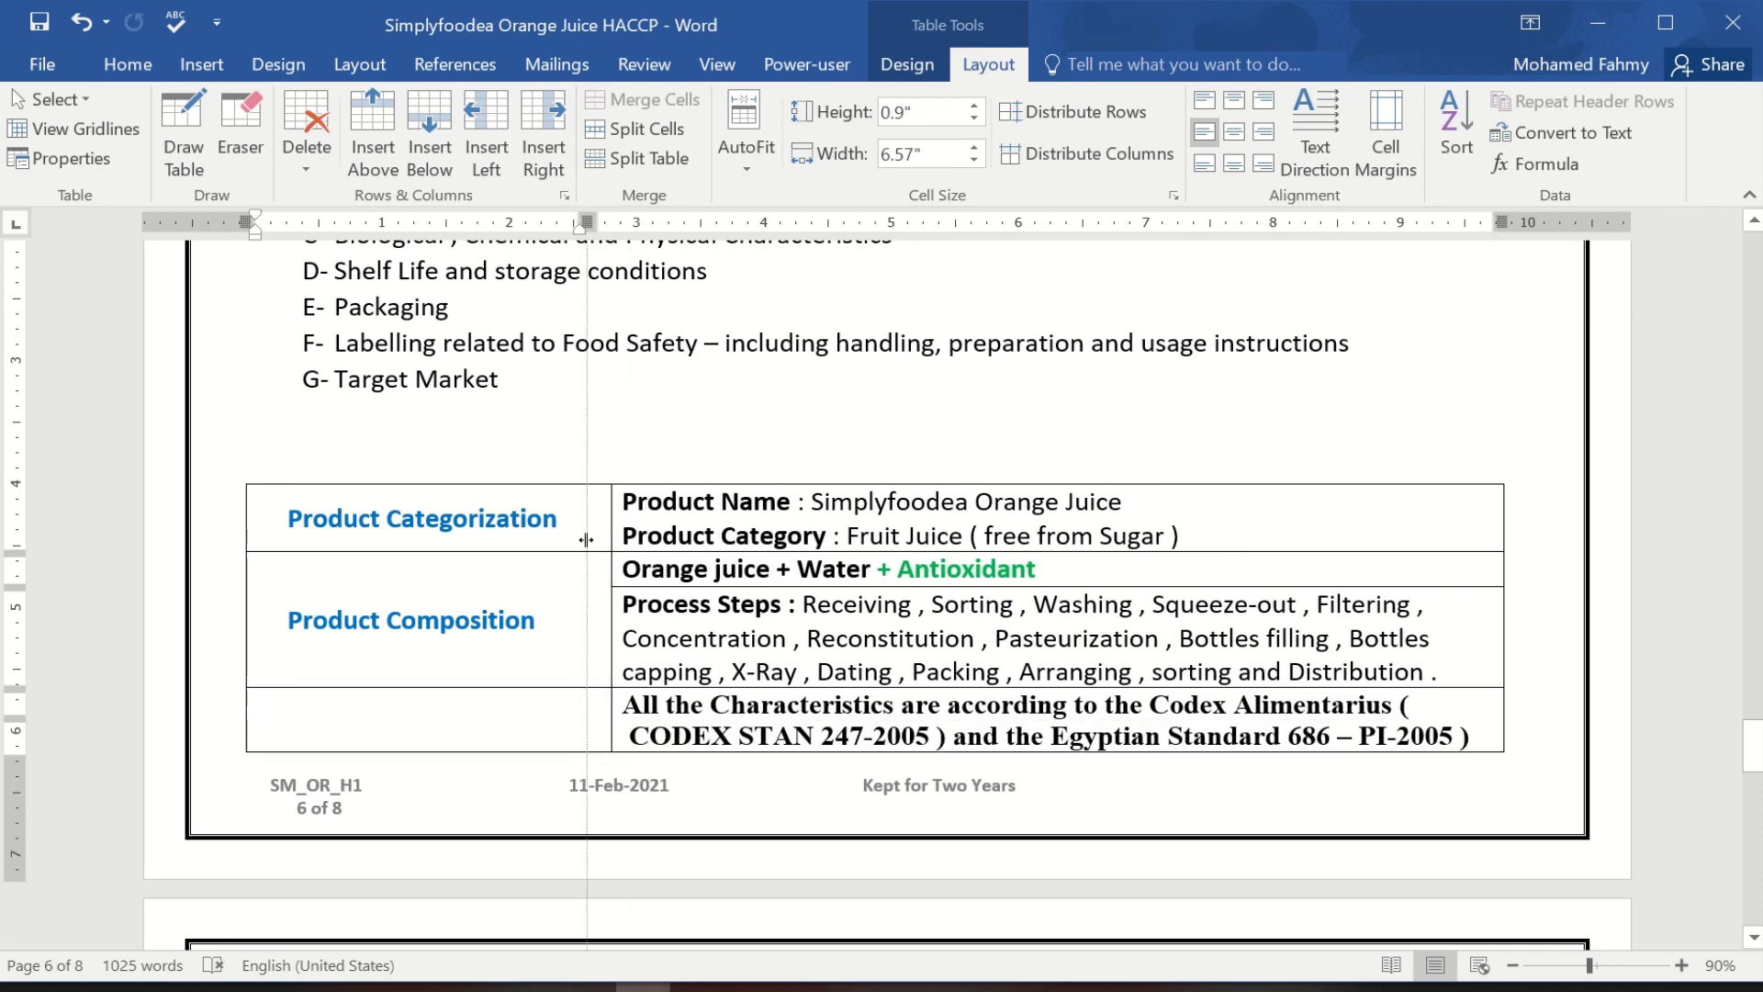
left_click(602, 441)
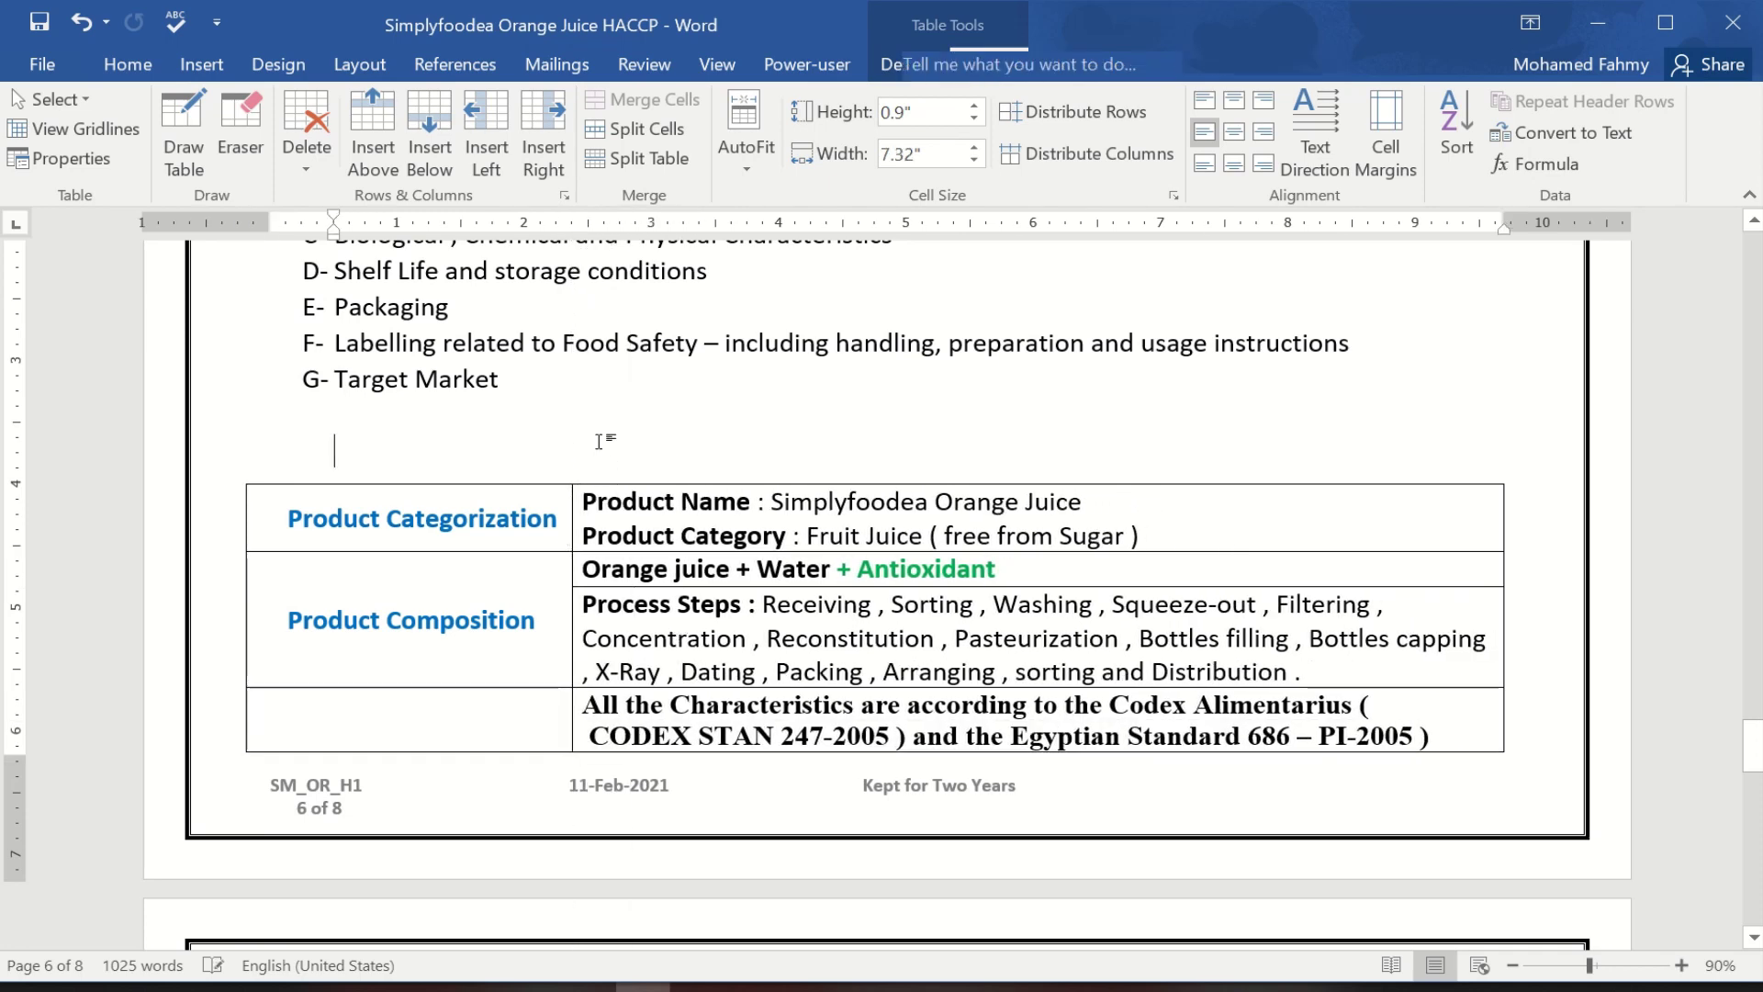
scroll(602, 445, "up", 5)
scroll(604, 447, "down", 5)
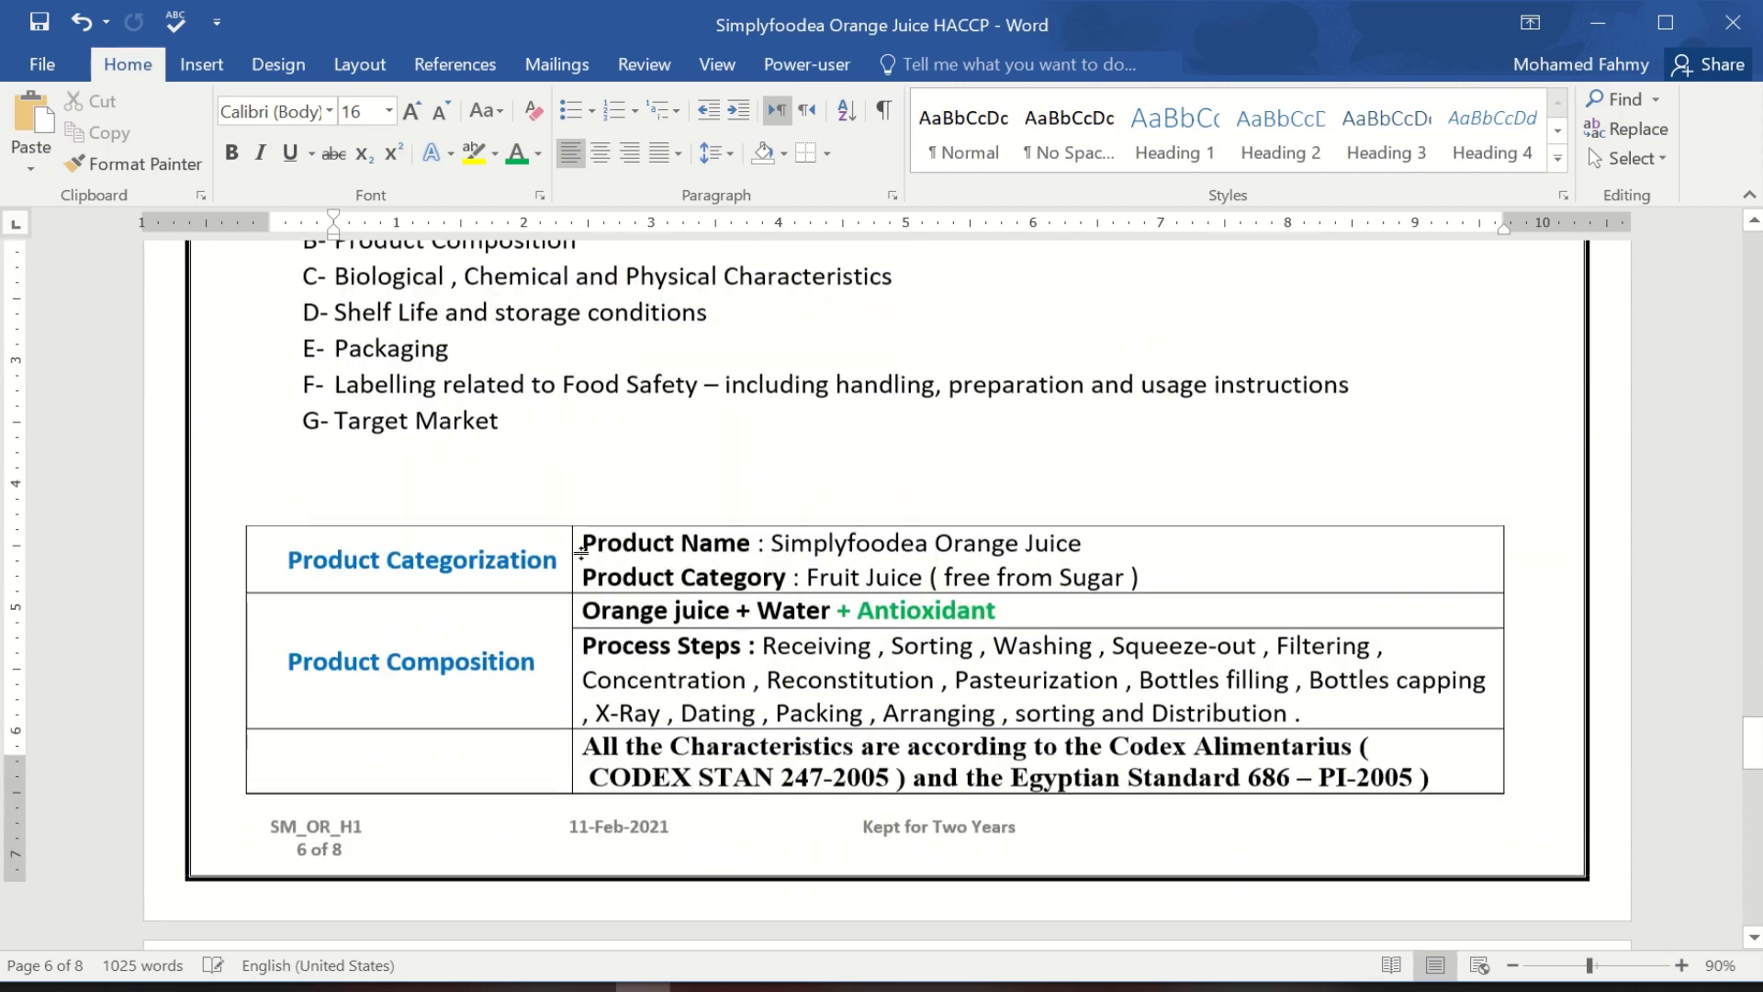
key("ctrl+z")
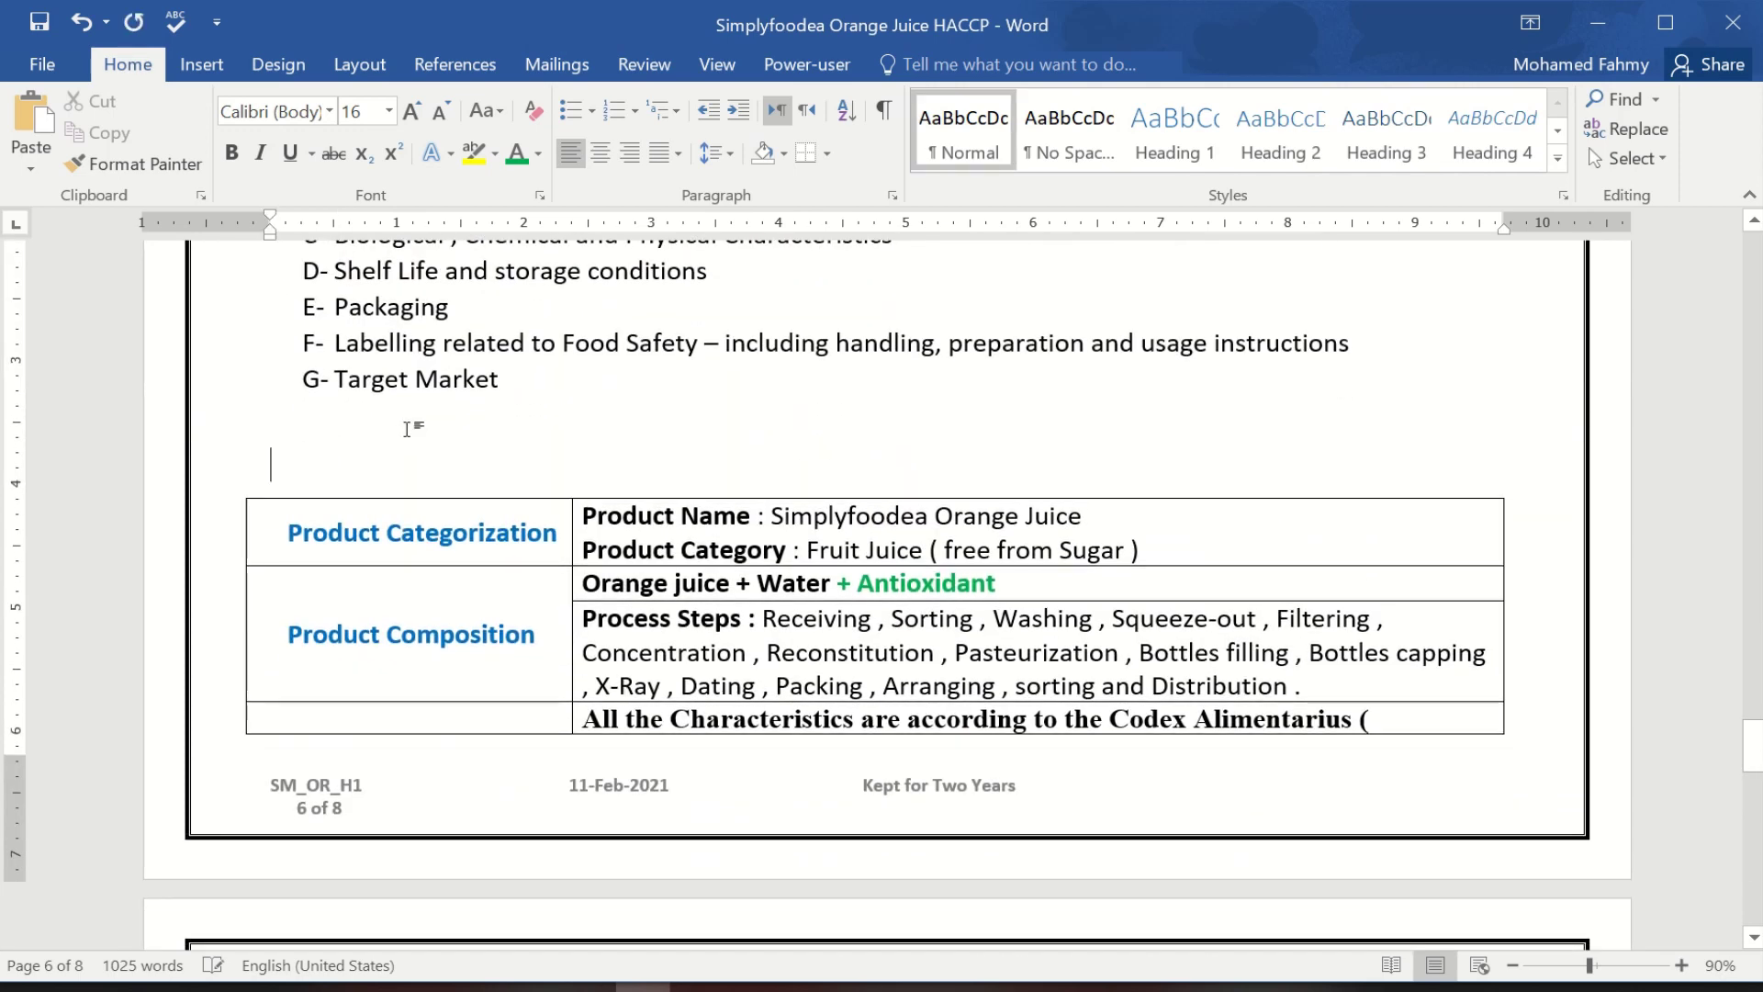
key("ctrl+z")
key("ctrl+z")
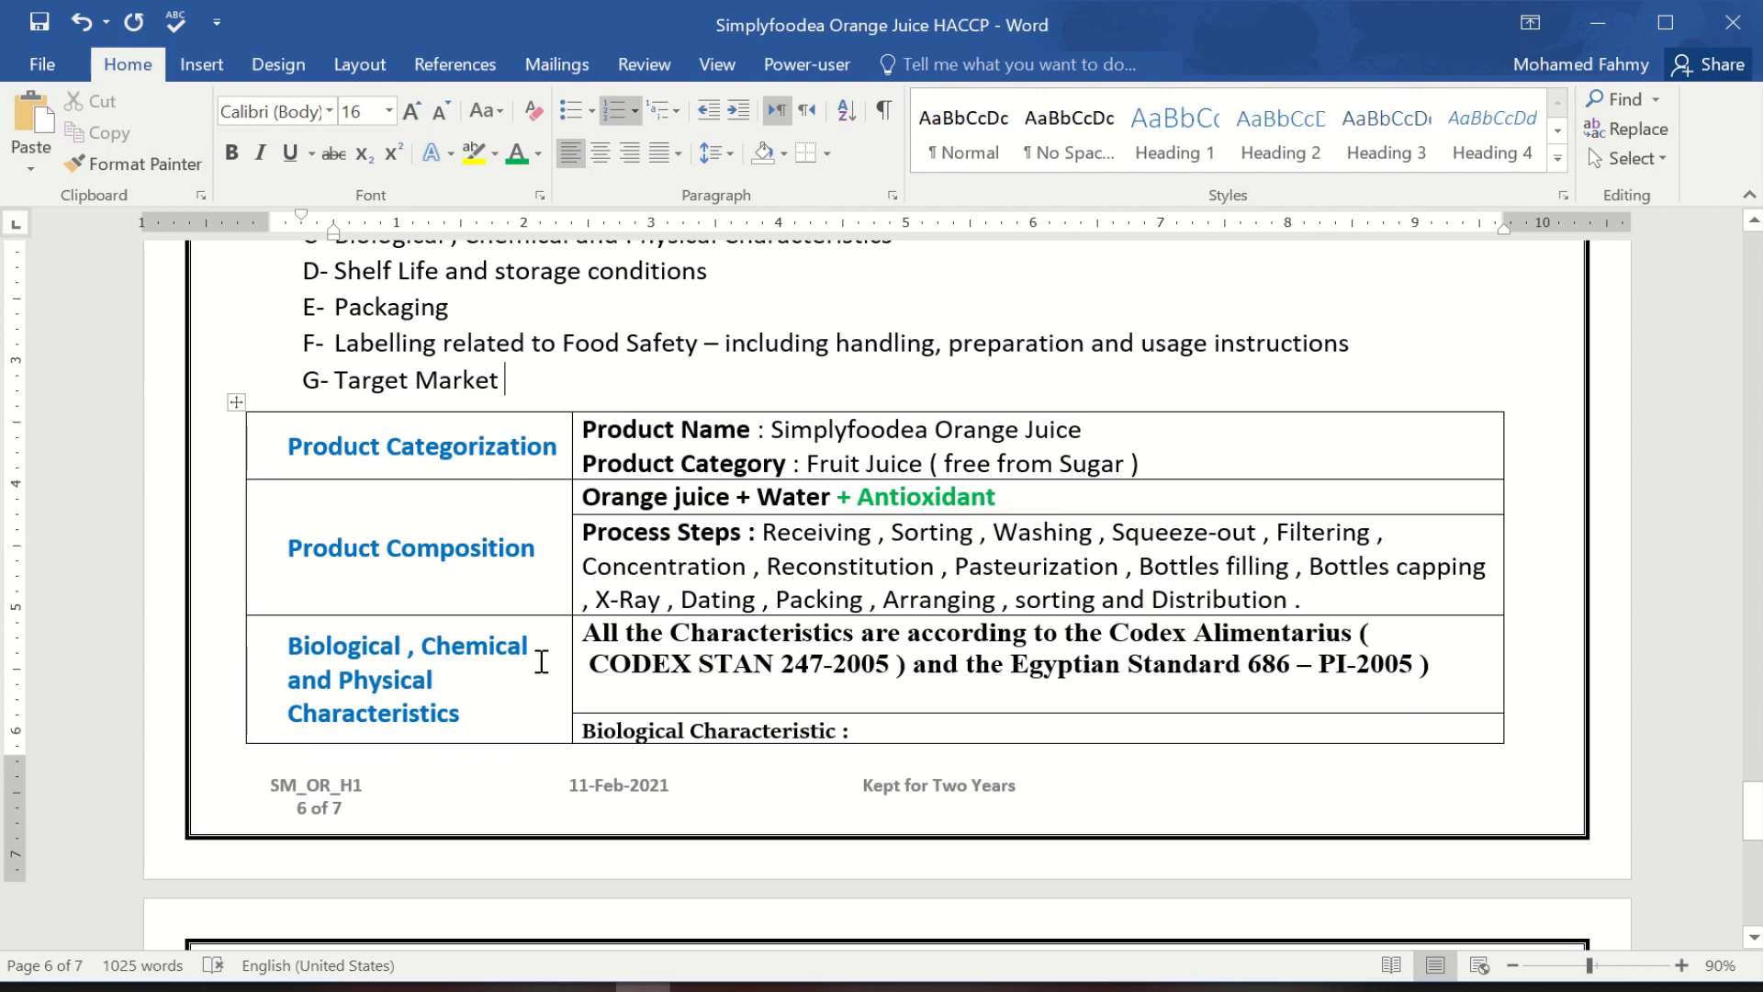
Shrink the font of the required elements list, from "Product Categorization" to "Target Market", by three size steps.
scroll(542, 661, "up", 3)
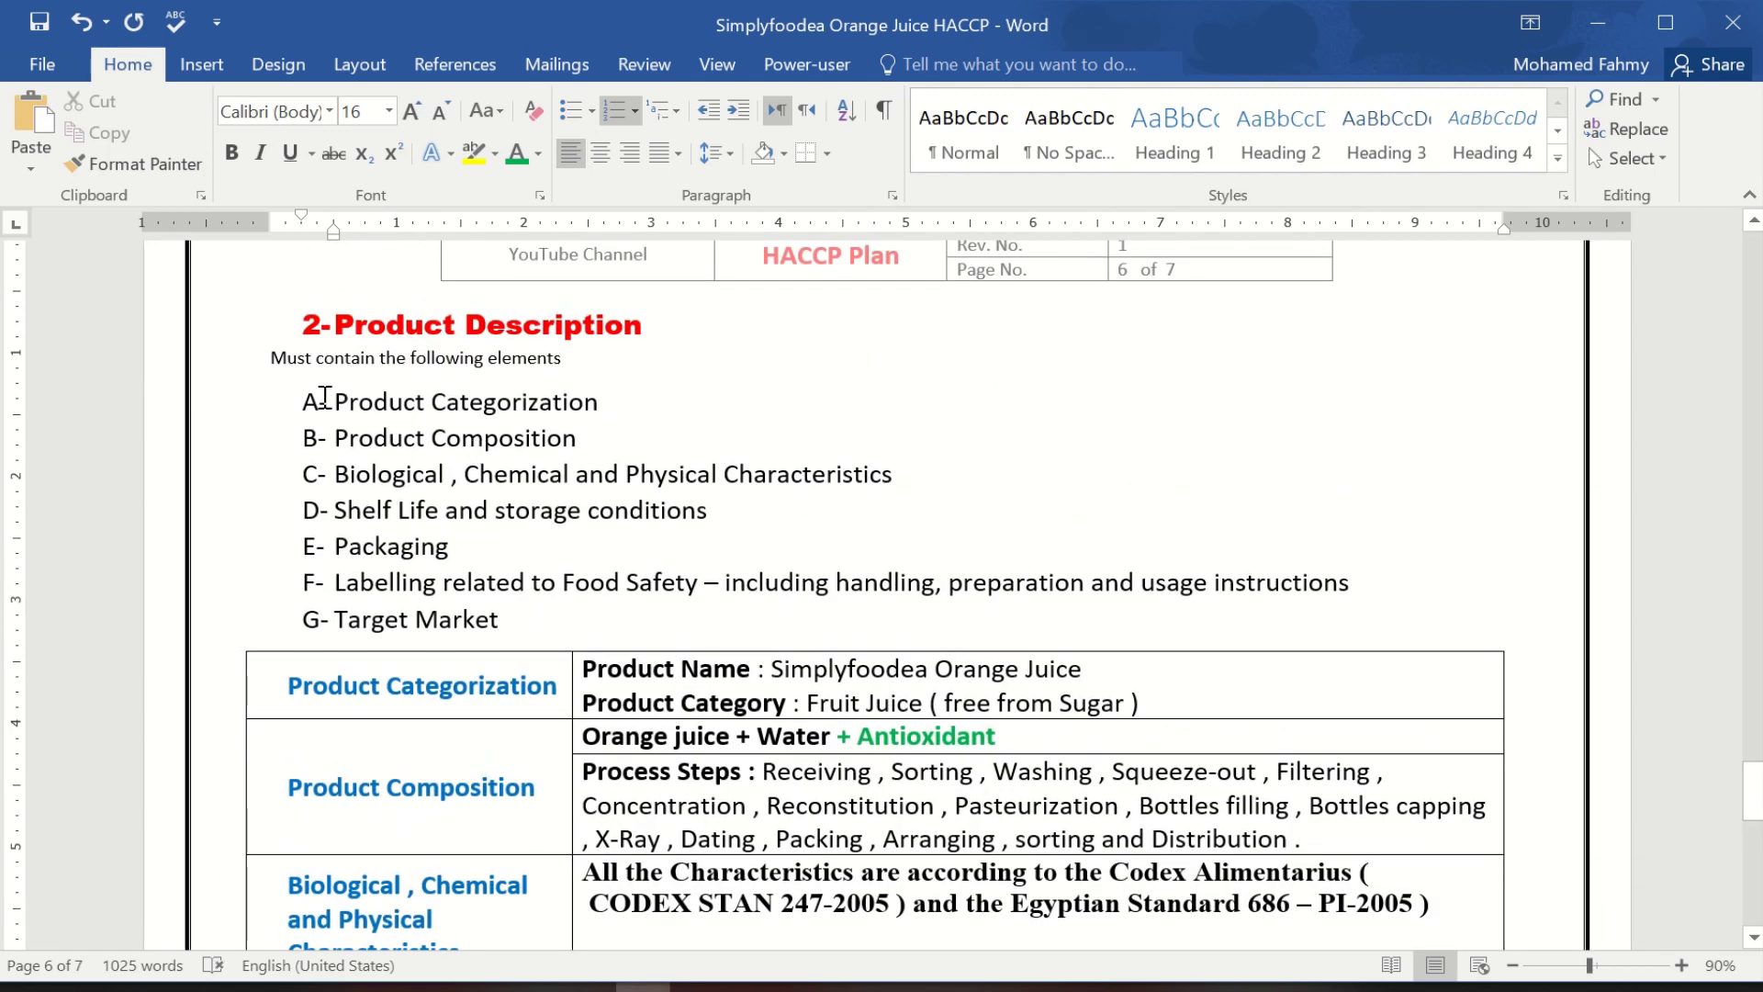
left_click_drag(332, 401, 542, 615)
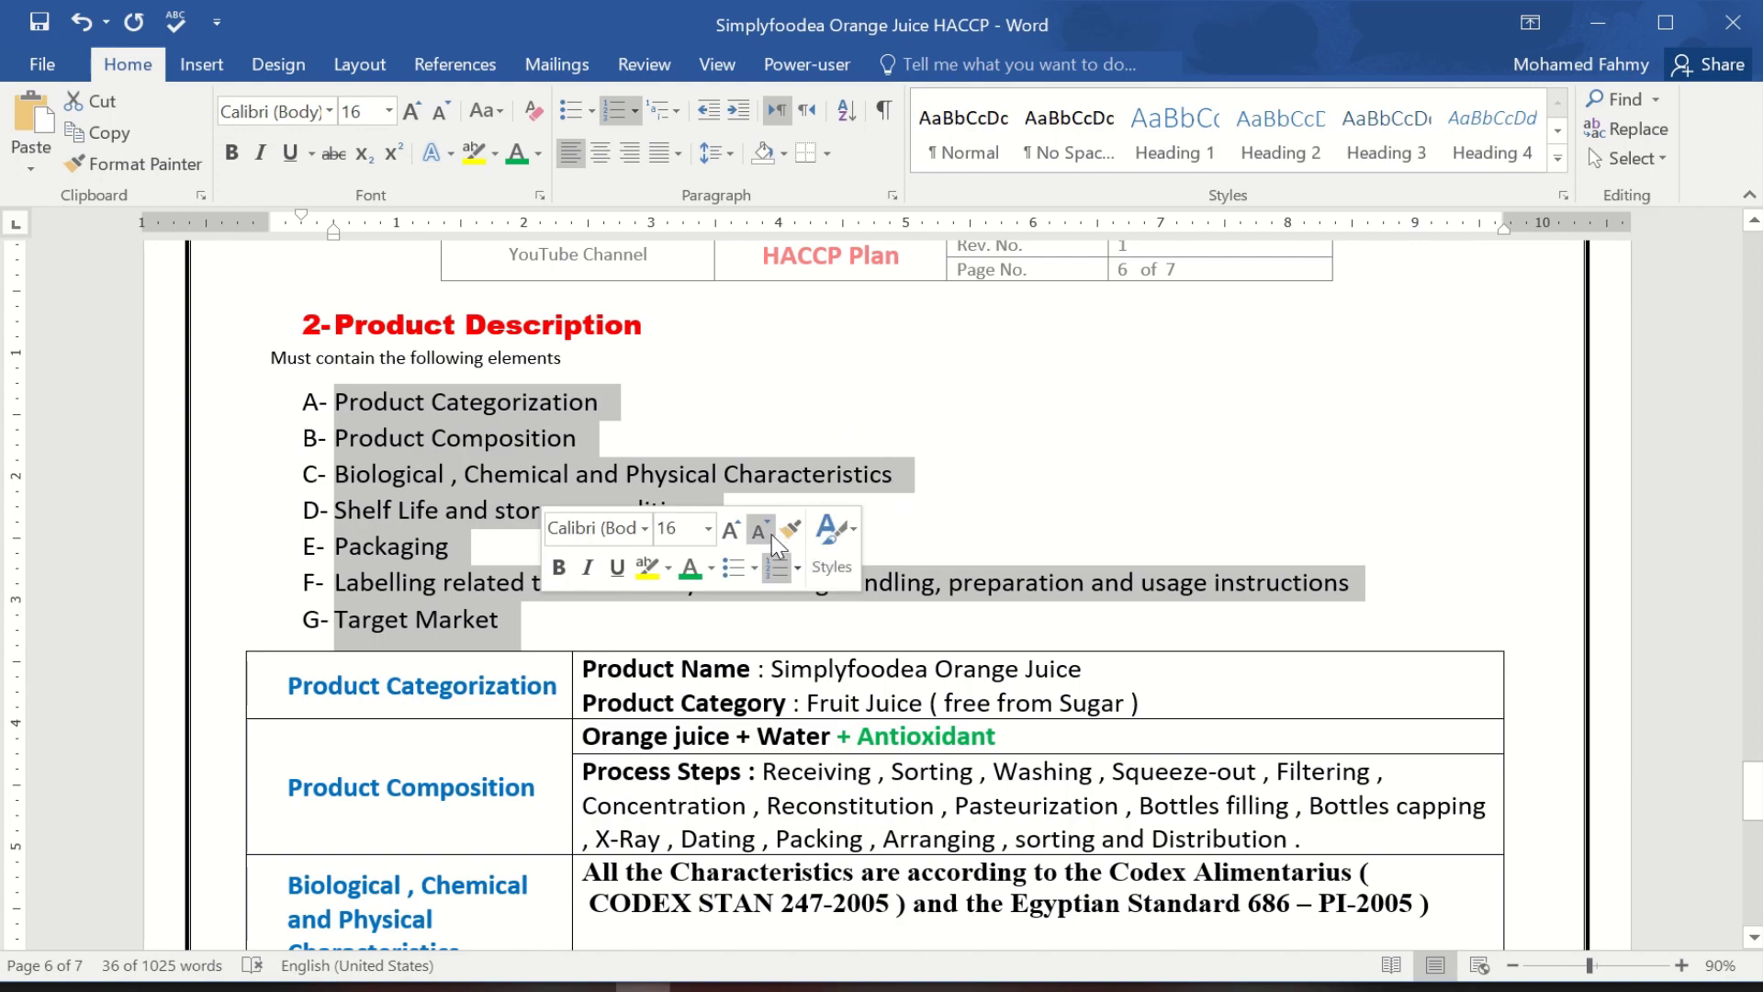
left_click(762, 533)
left_click(762, 533)
left_click(762, 532)
left_click(578, 694)
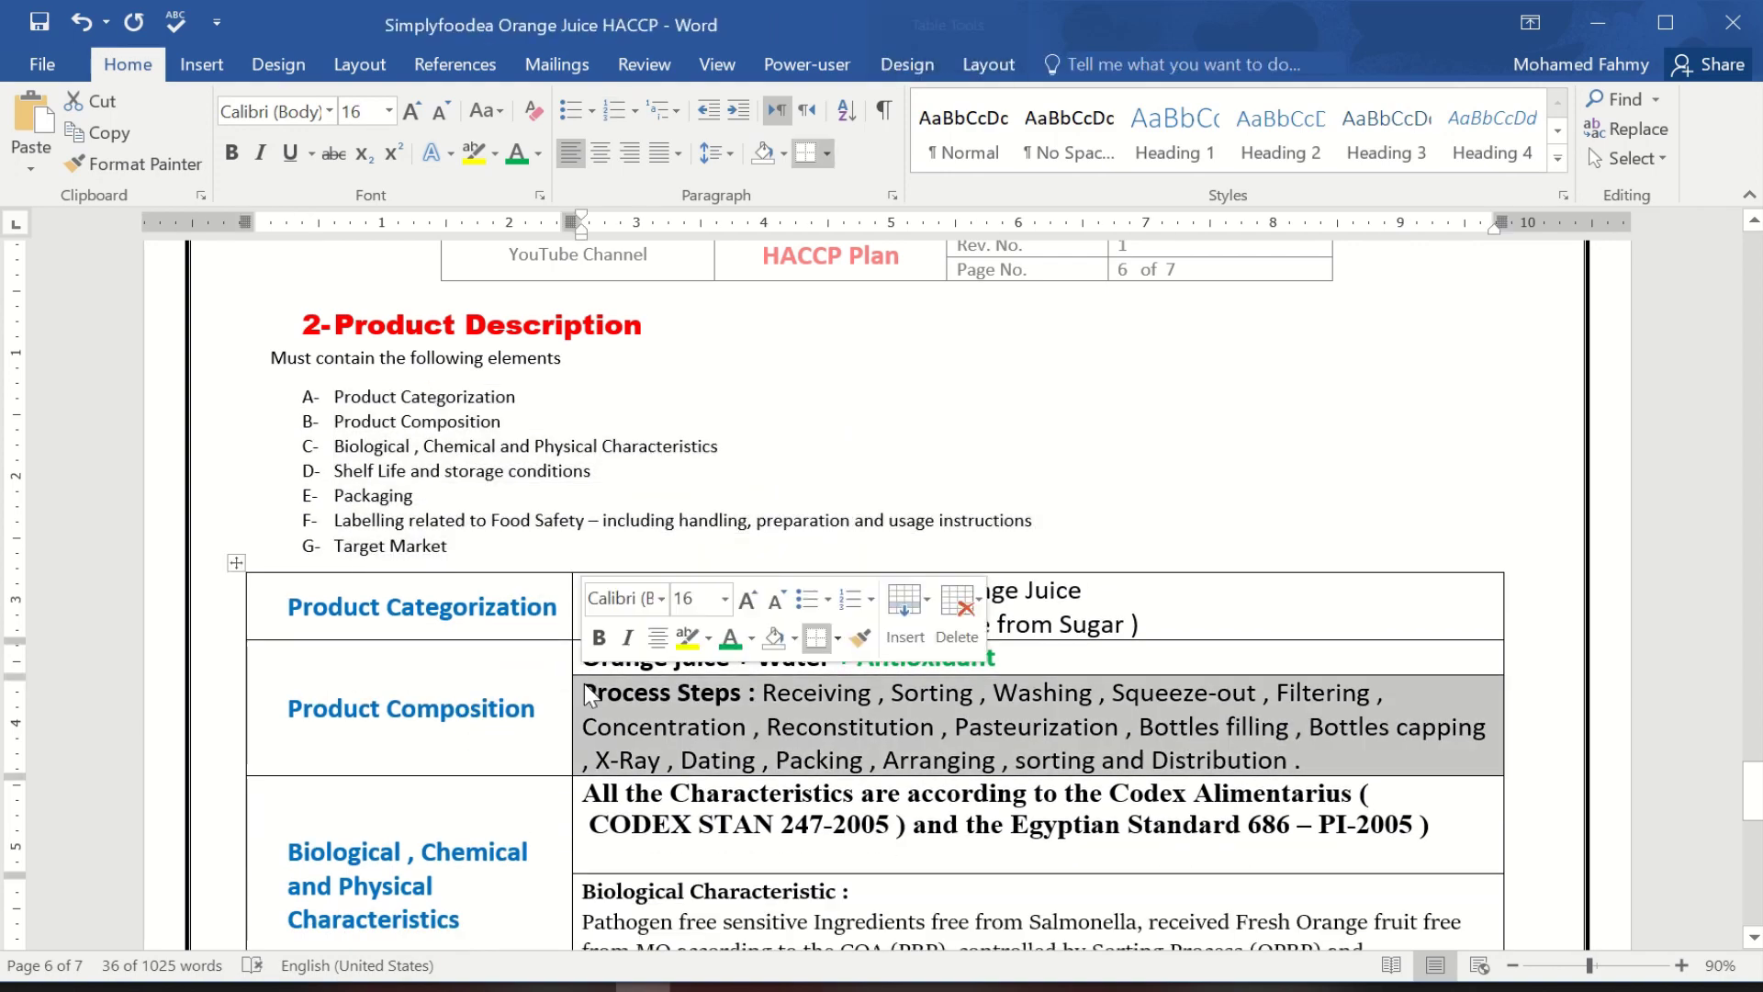
Delete one surplus blank line below "Sulphur Dioxide" at the end of the table and save the document.
scroll(691, 744, "down", 6)
scroll(687, 744, "down", 8)
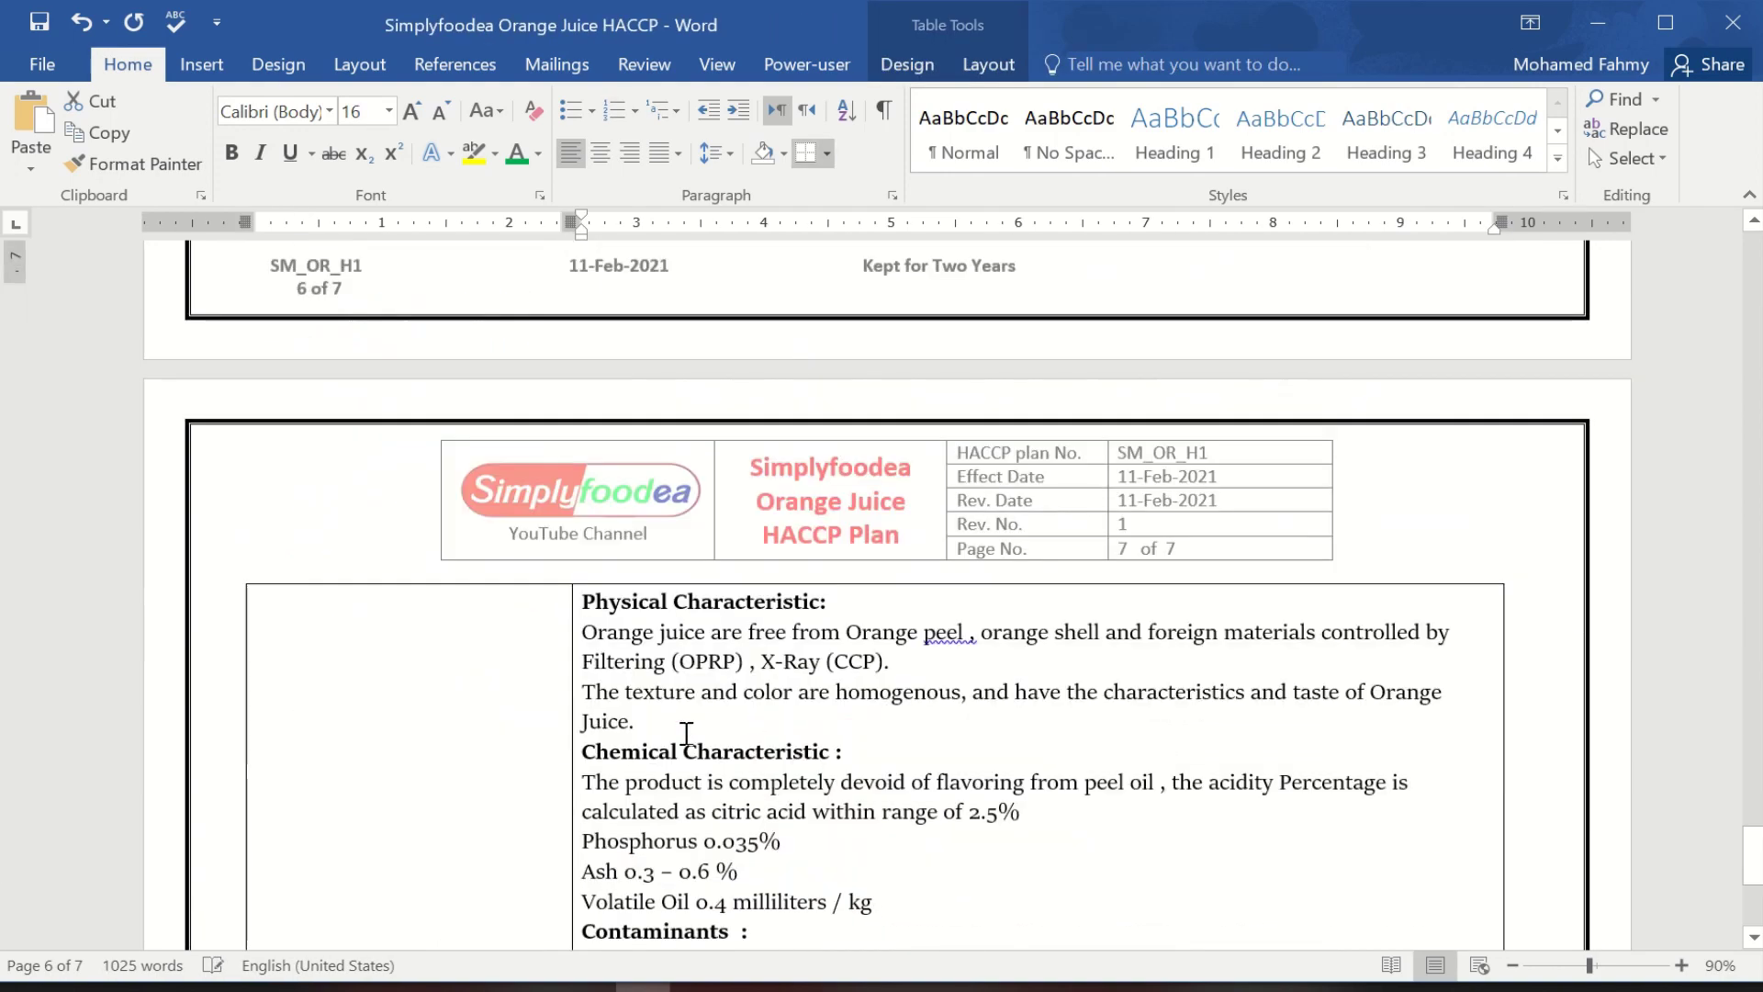
left_click(643, 663)
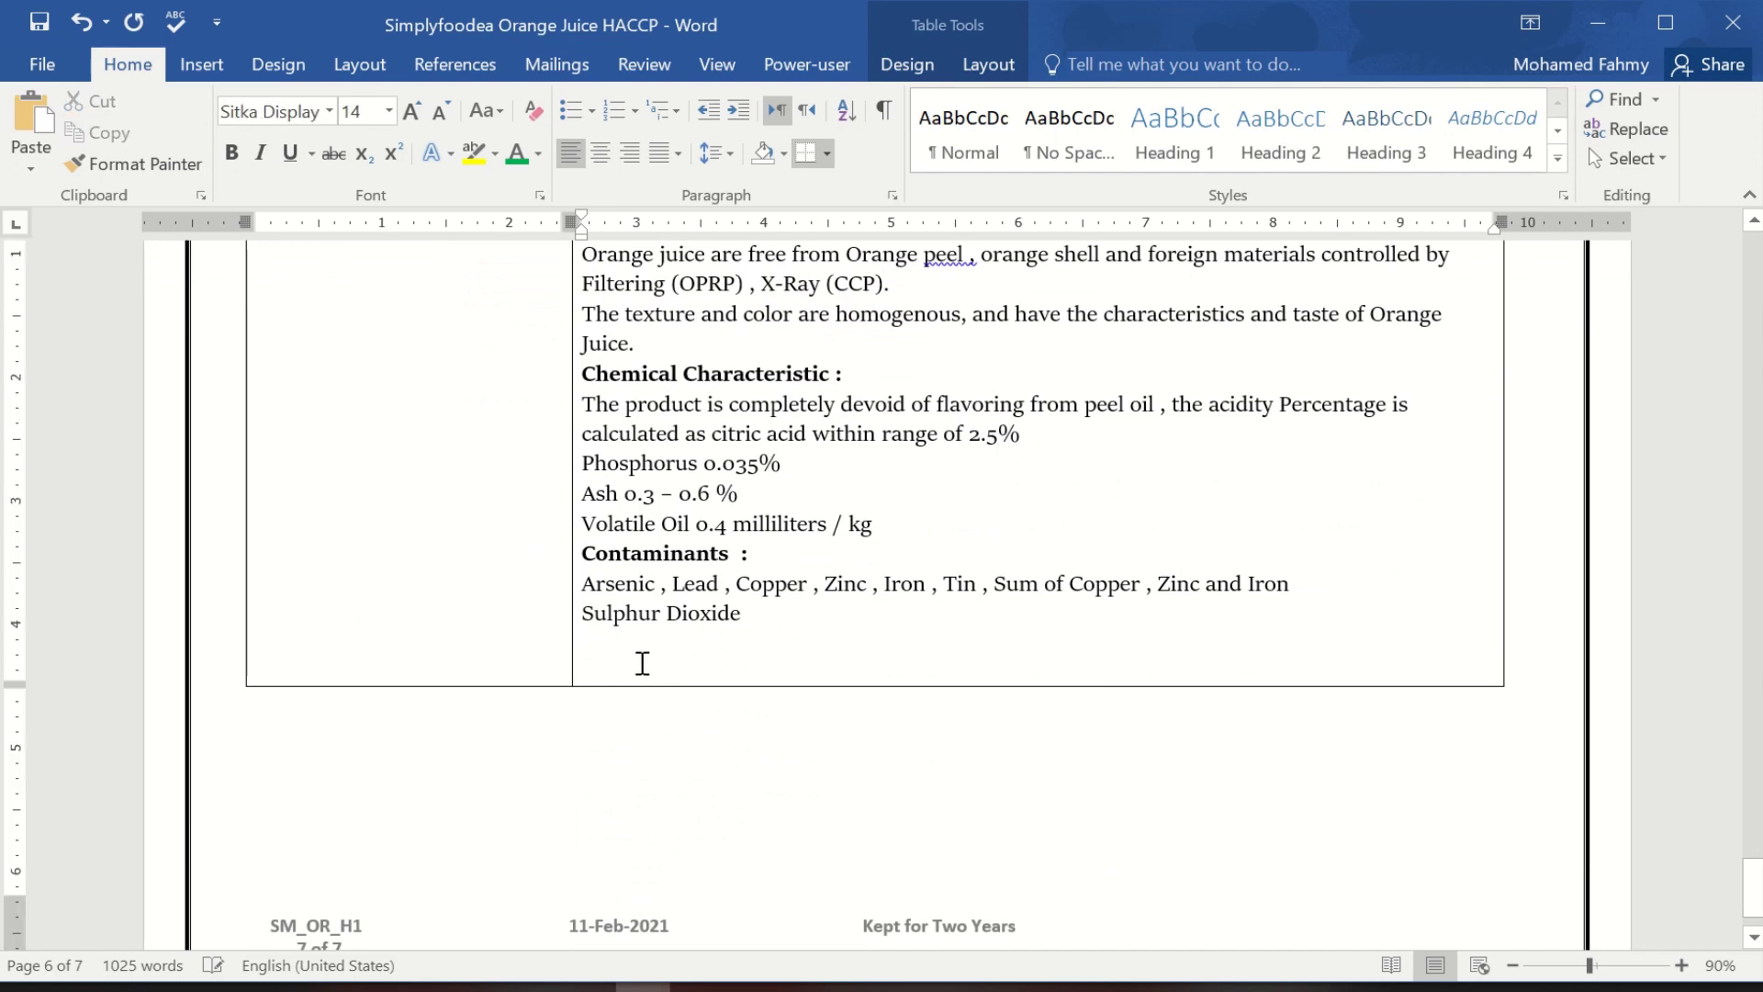
key("BackSpace")
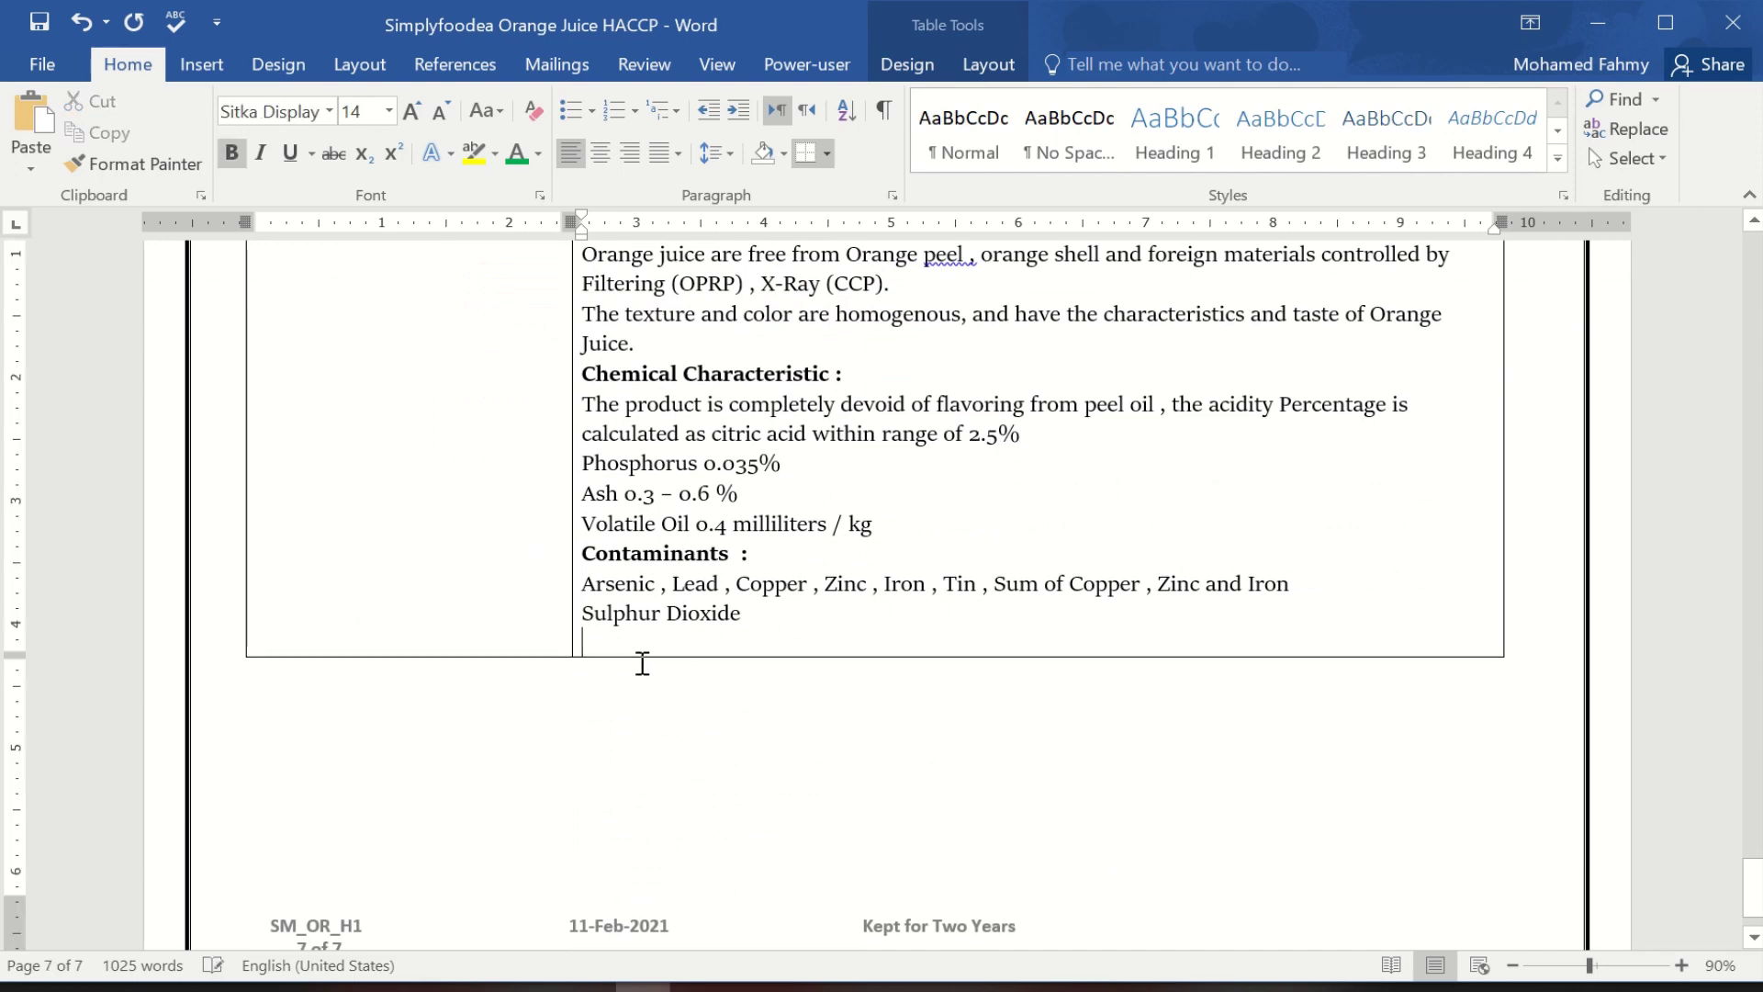
key("ctrl+s")
scroll(548, 714, "up", 15)
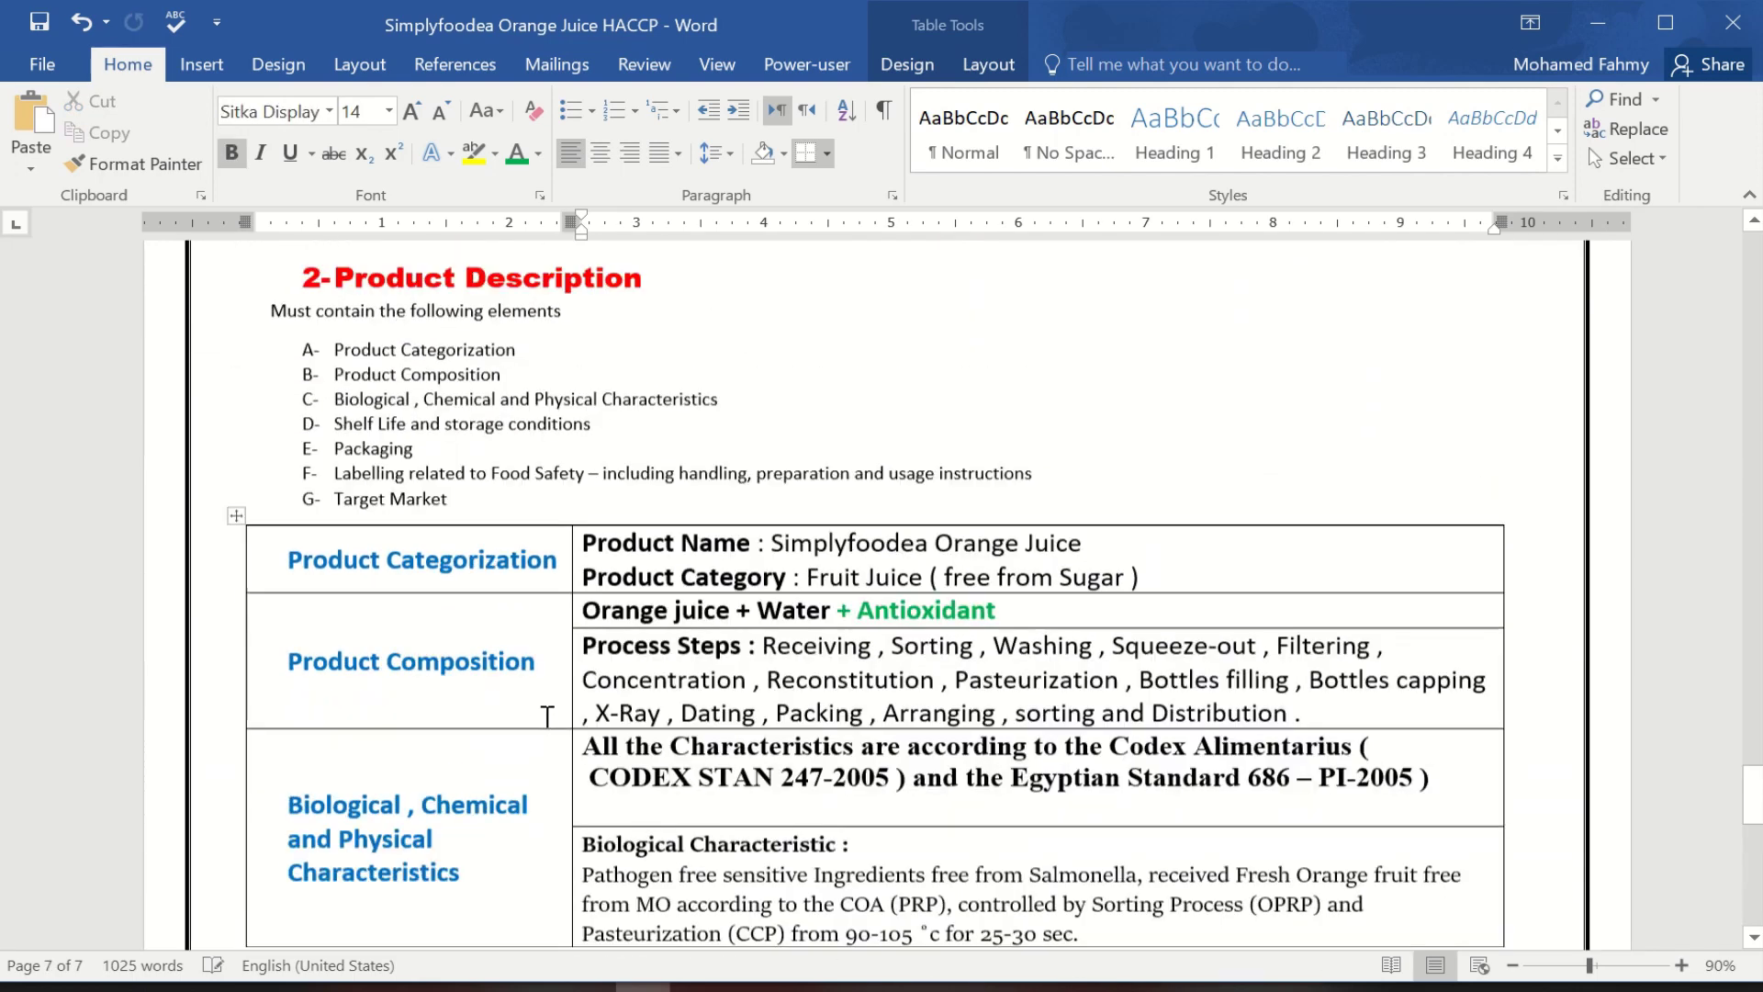
scroll(548, 714, "up", 1)
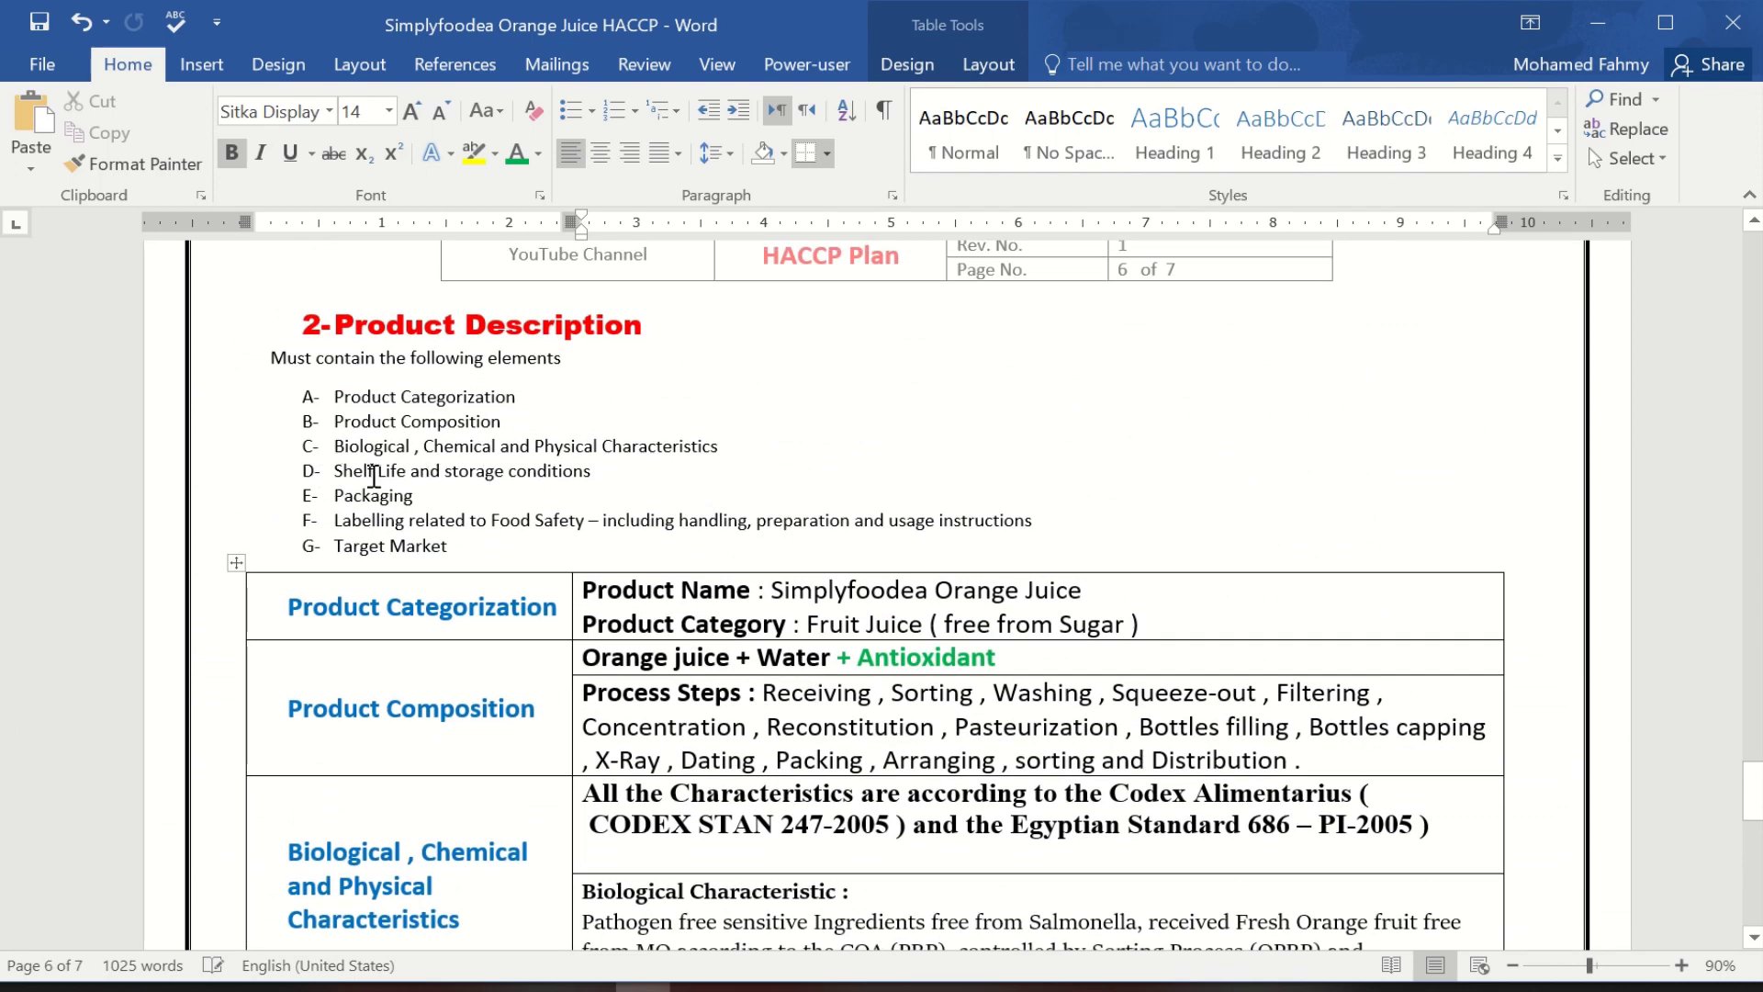